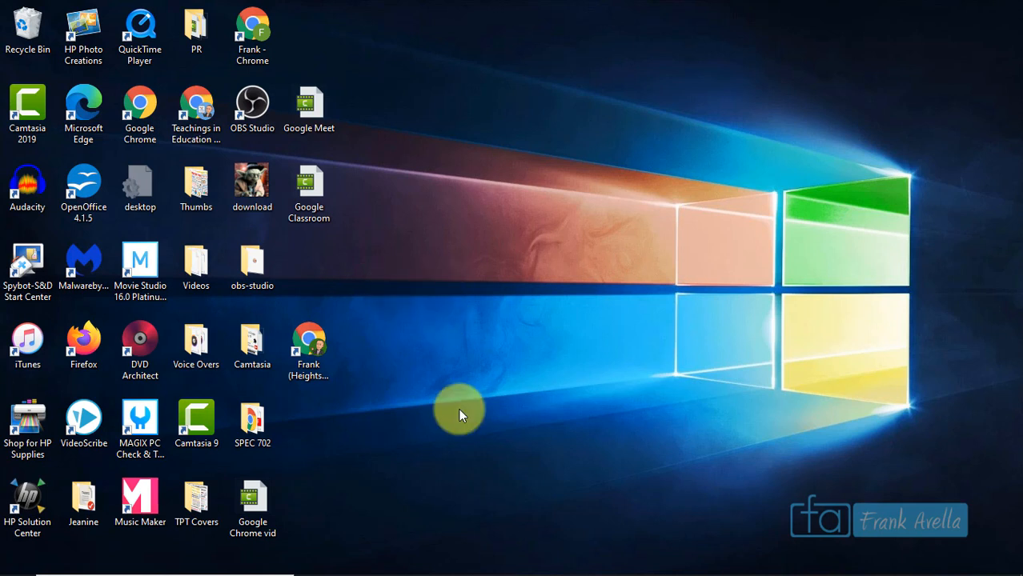
- Open Microsoft Edge and search the web for "google chrome download"
mouse_move(521, 570)
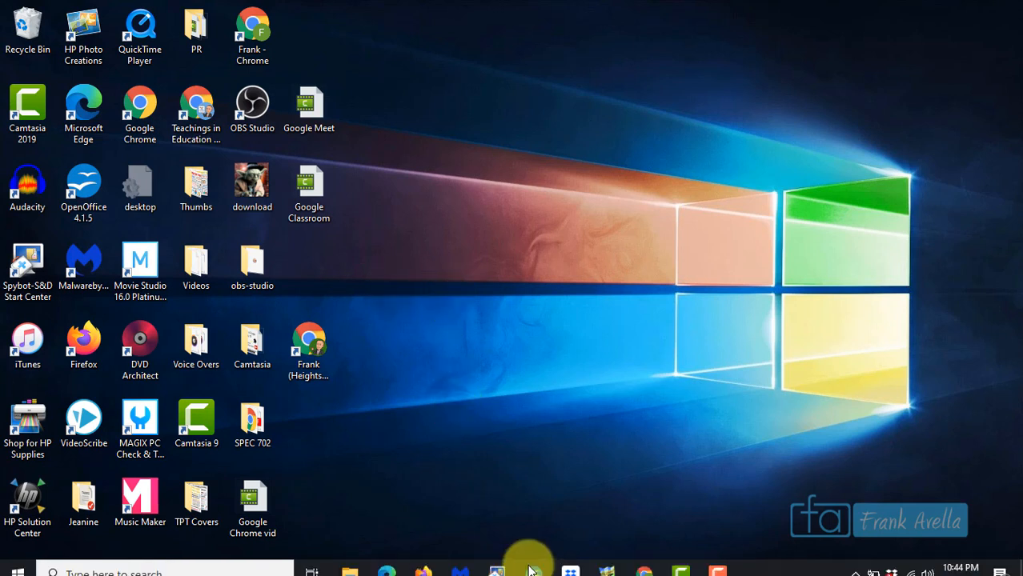
click(388, 562)
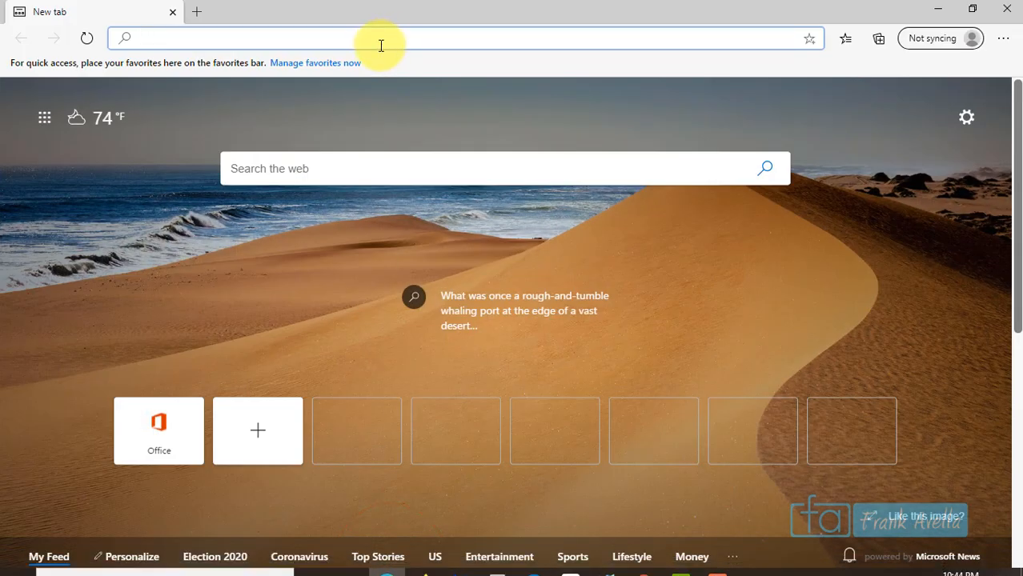
text(goo)
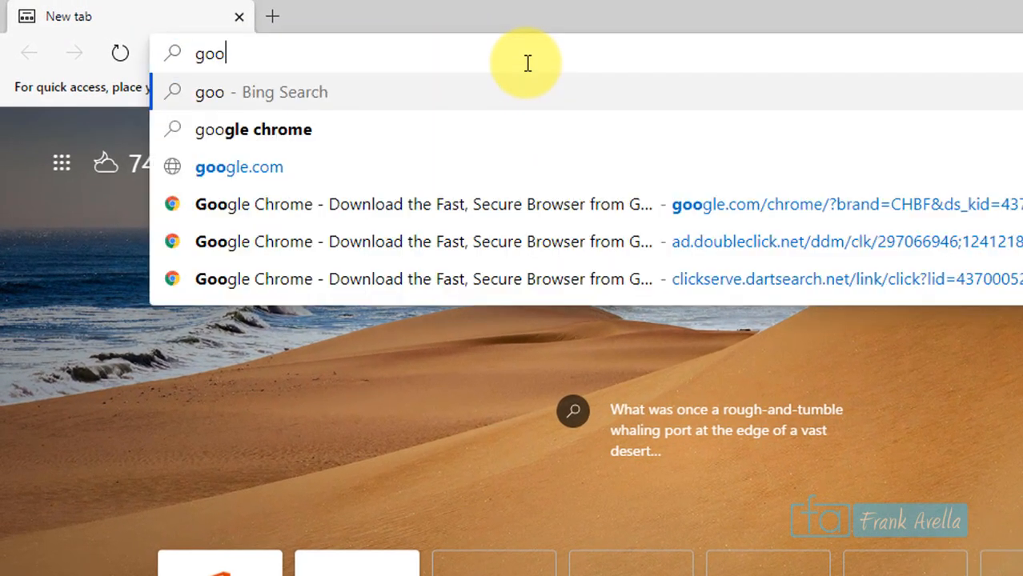
text(gle chrome dowl)
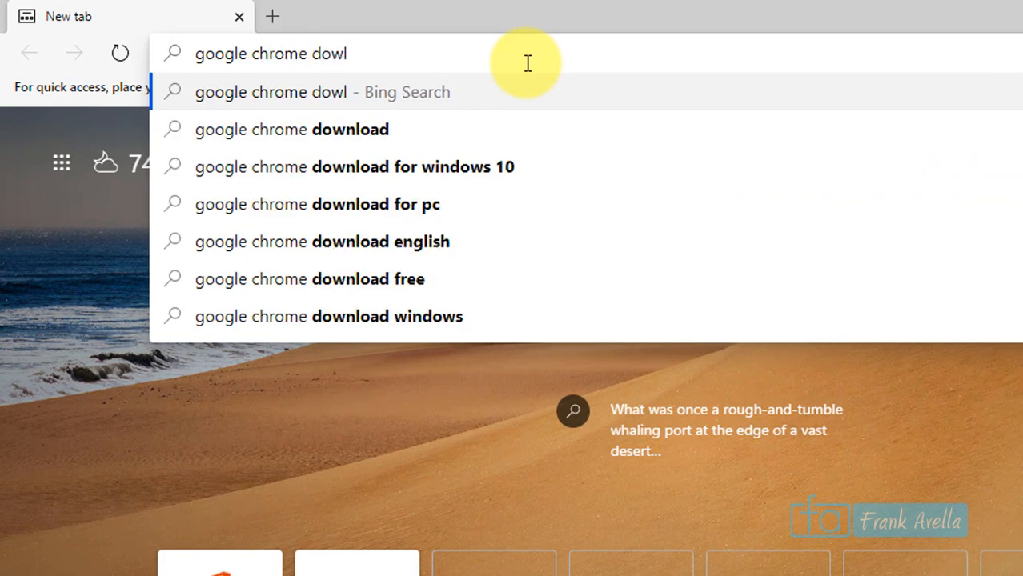
key(BackSpace)
text(nloa)
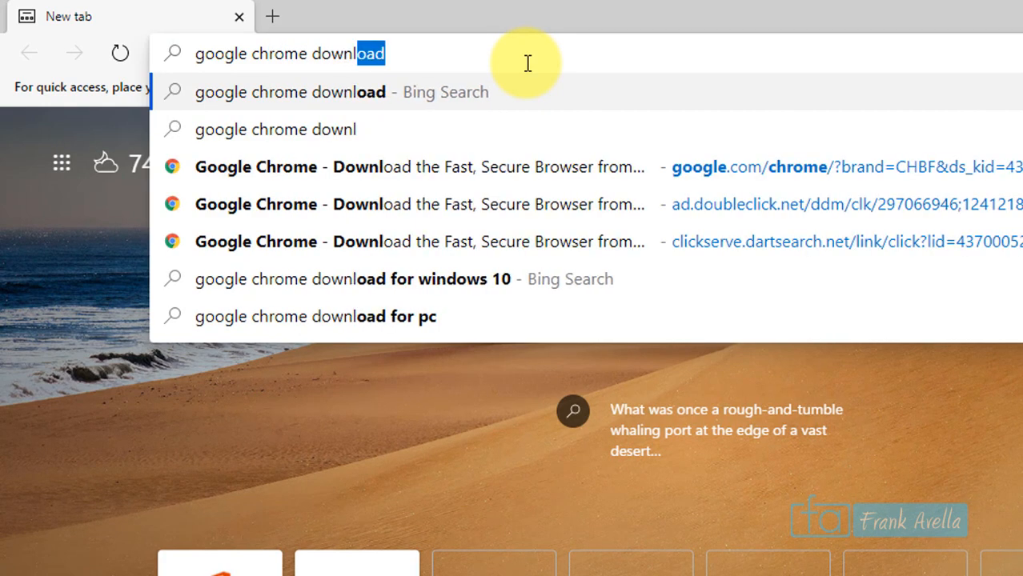
key(Return)
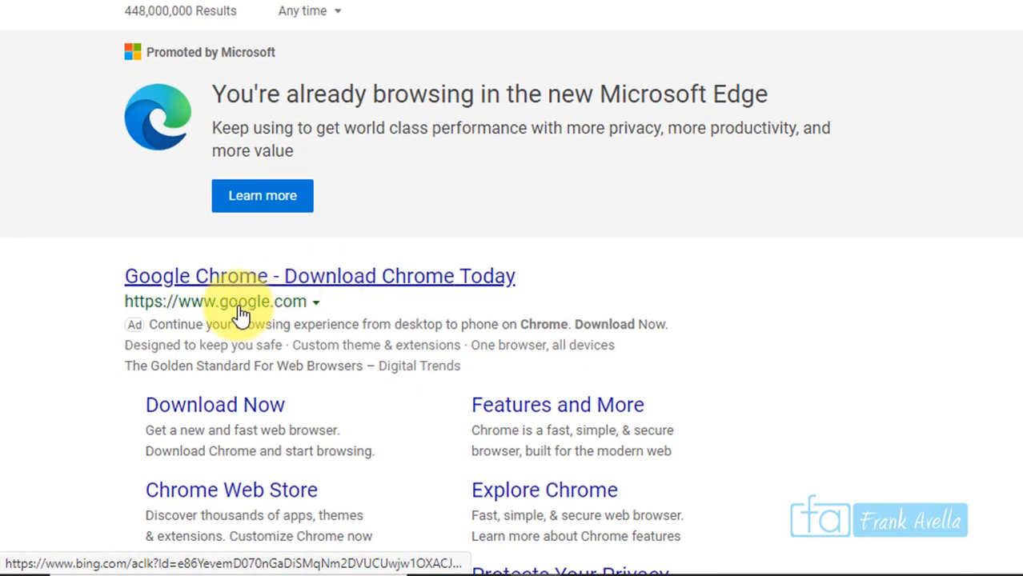
- View the official Google Chrome download page from the search results and close its tab
click(332, 280)
click(356, 284)
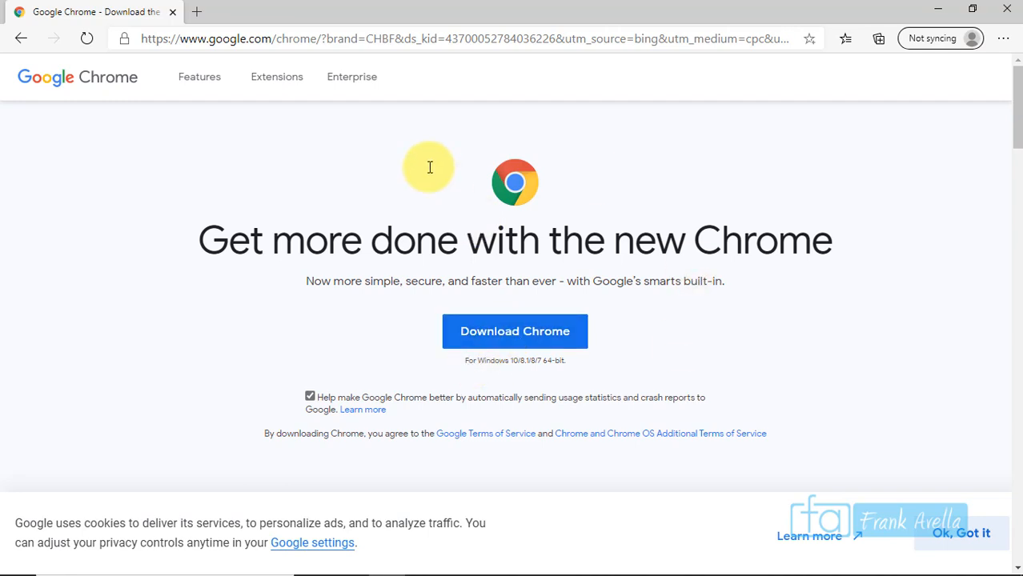
click(173, 12)
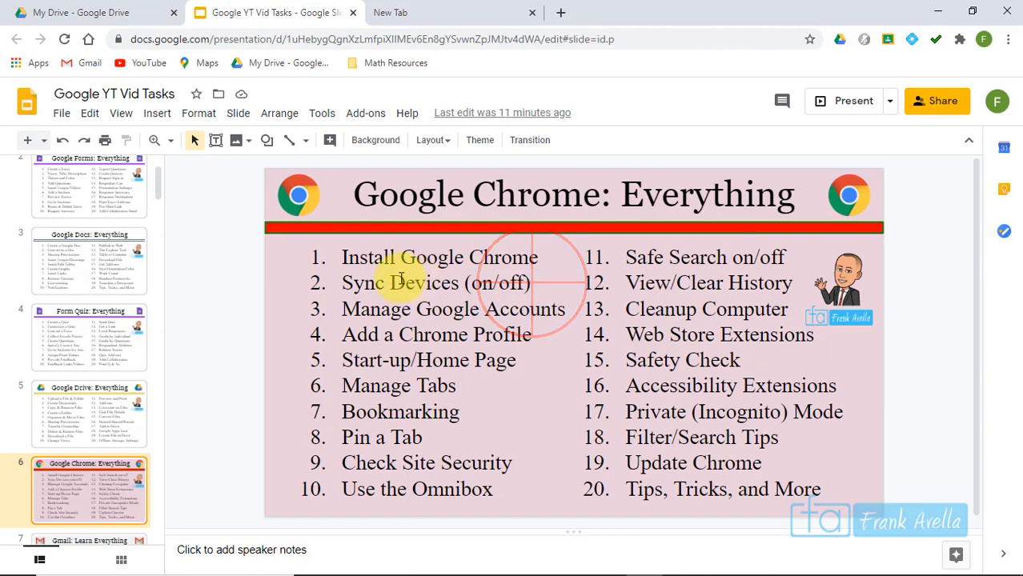
- Highlight the "Sync Devices (on/off)" item on the slide and check the sync status in the Chrome profile details
triple_click(348, 282)
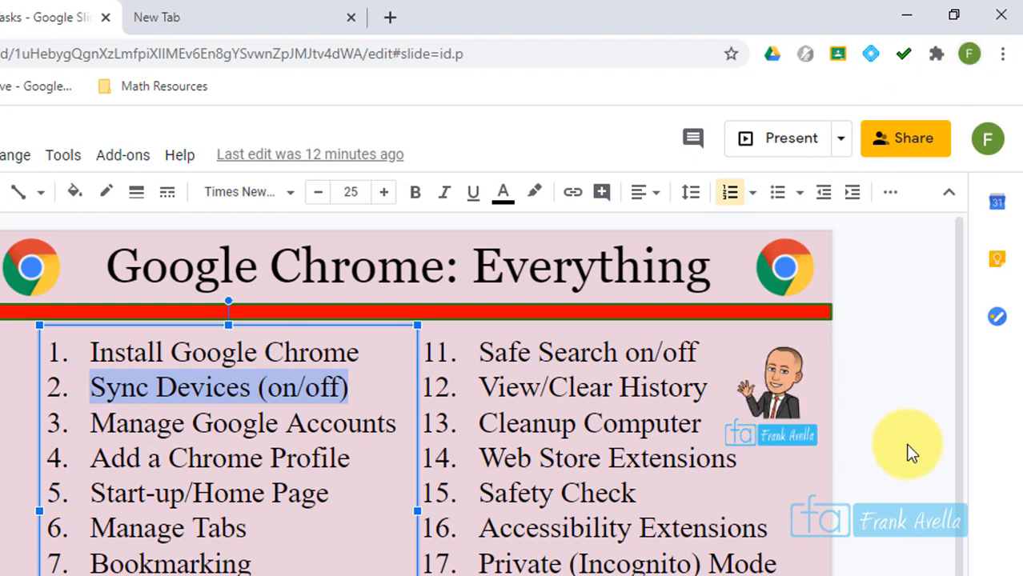
click(970, 56)
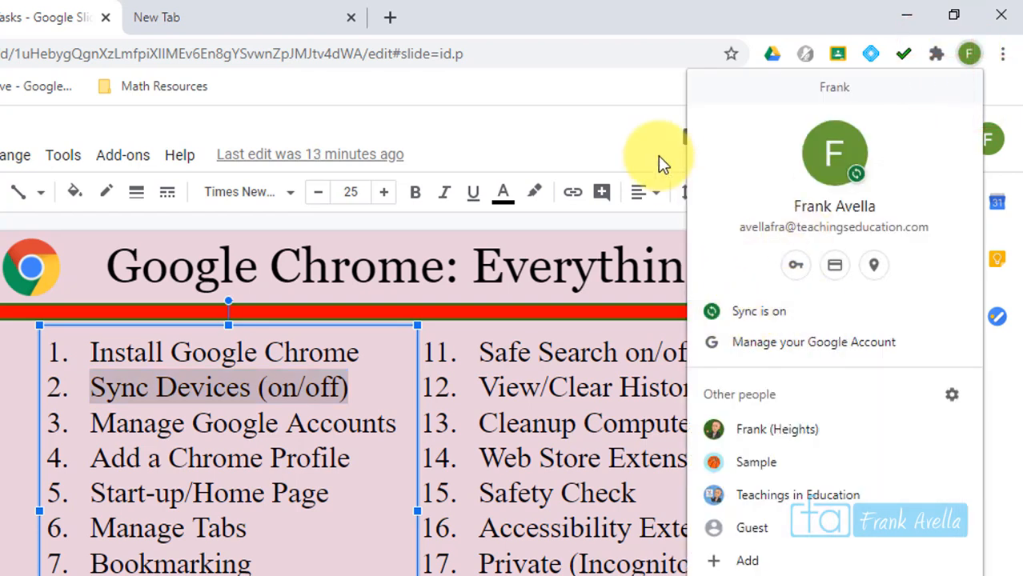
click(630, 103)
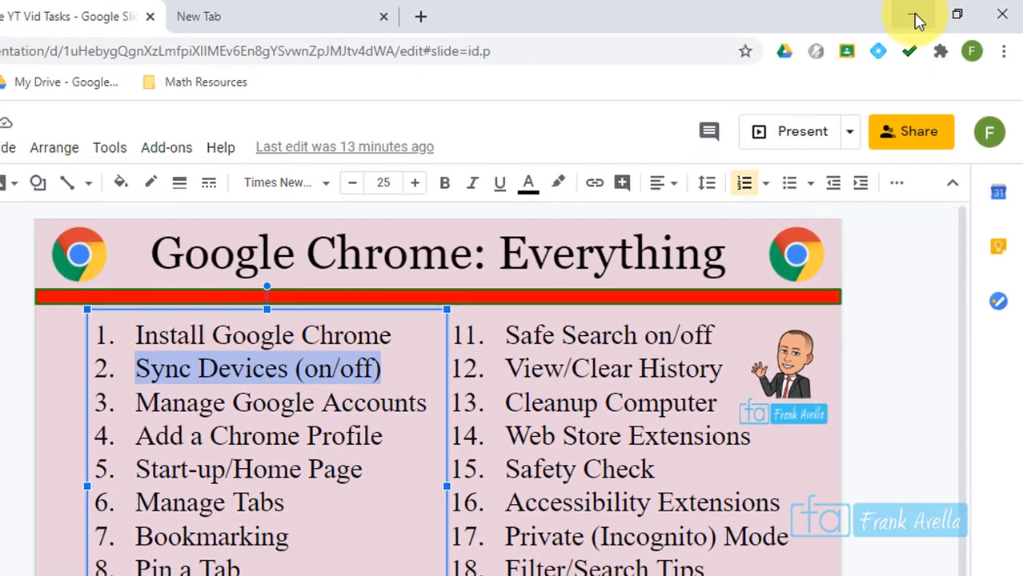
- Minimize the slides window, open the Teachings in Education Chrome profile from the desktop, and maximize its window
click(913, 18)
double_click(205, 120)
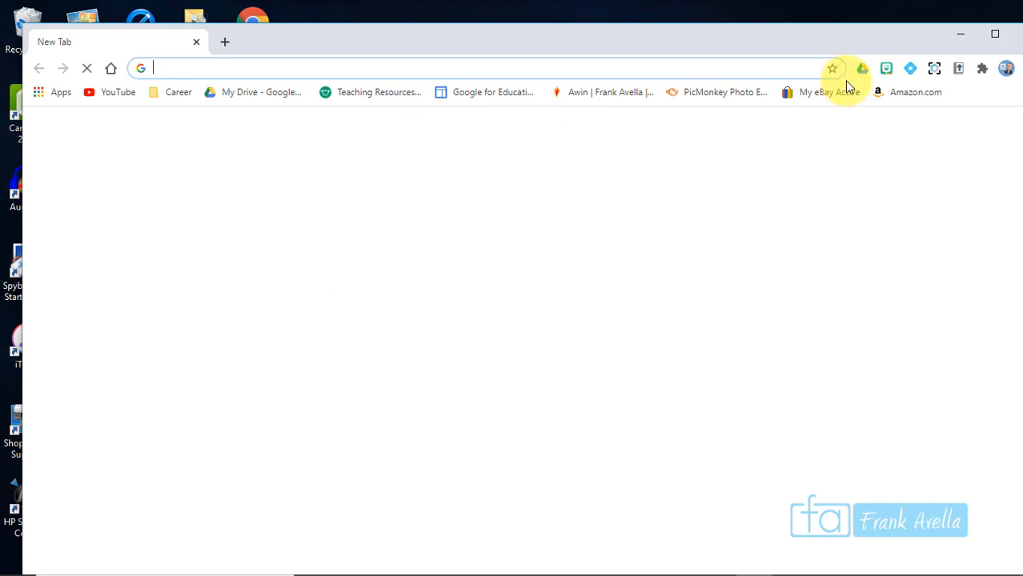
click(996, 37)
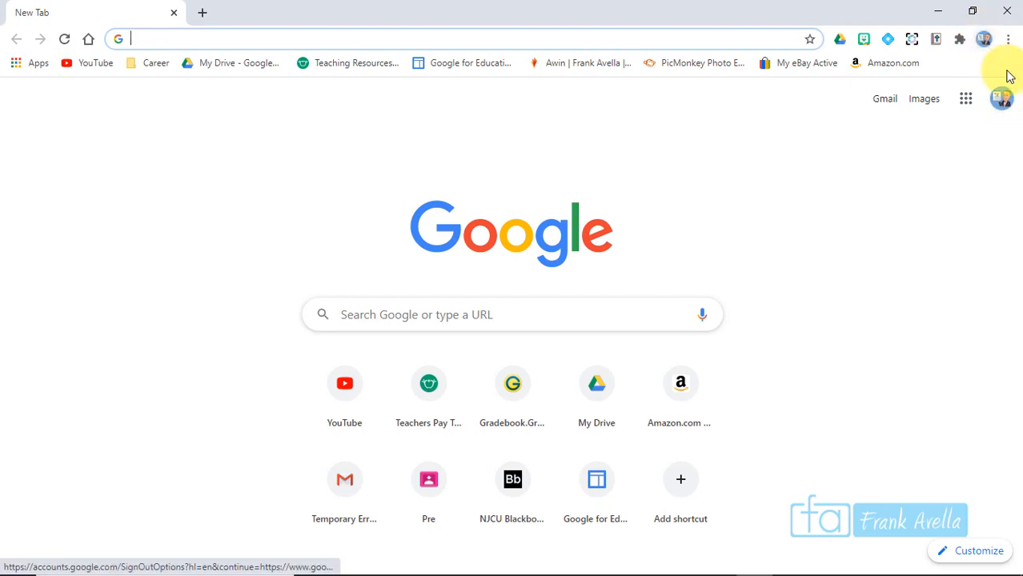
- Review the data types under Manage what you sync for this Chrome profile and return to Sync and Google services
click(985, 40)
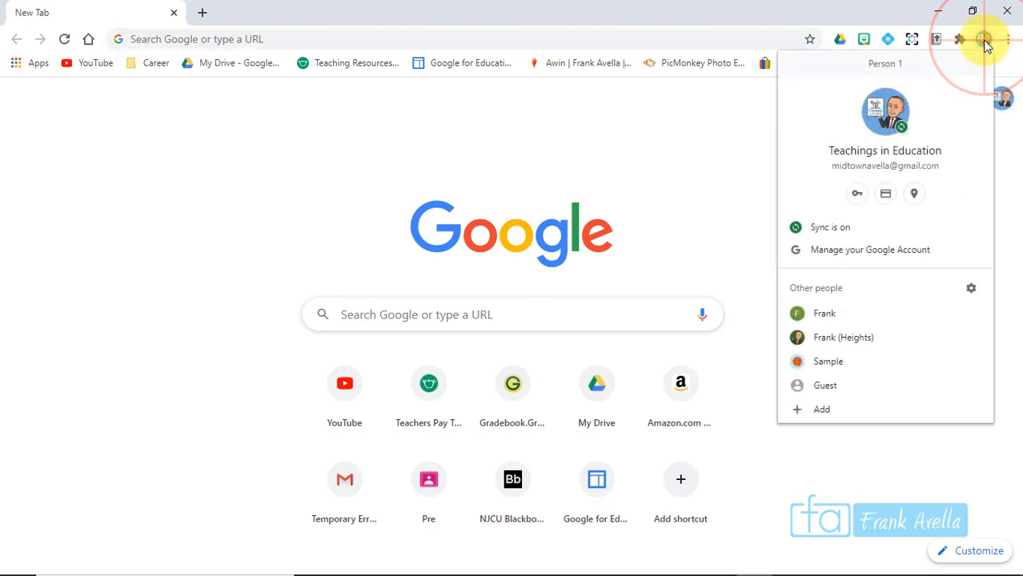
click(843, 240)
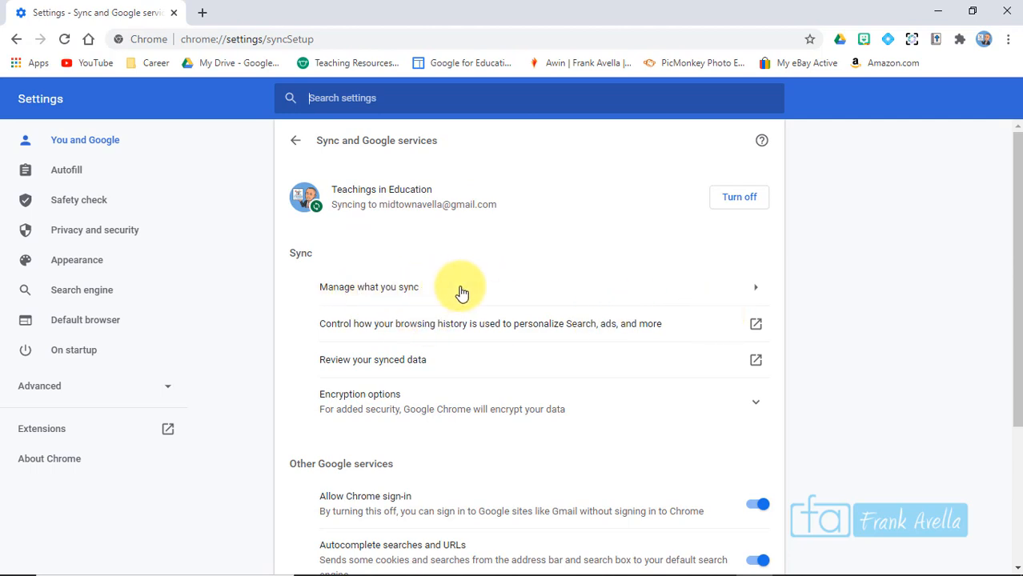
click(745, 291)
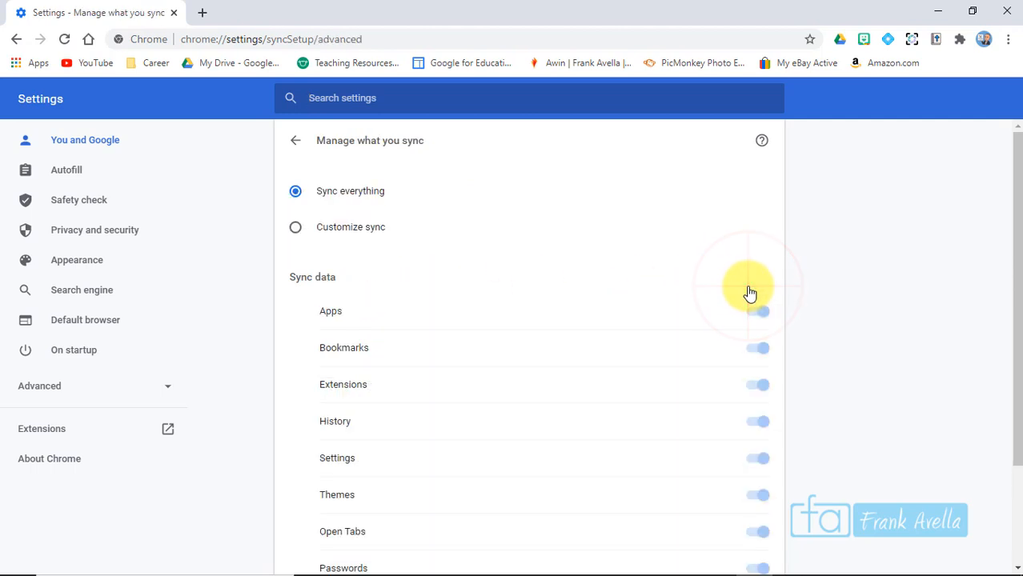
drag(1015, 264, 1015, 335)
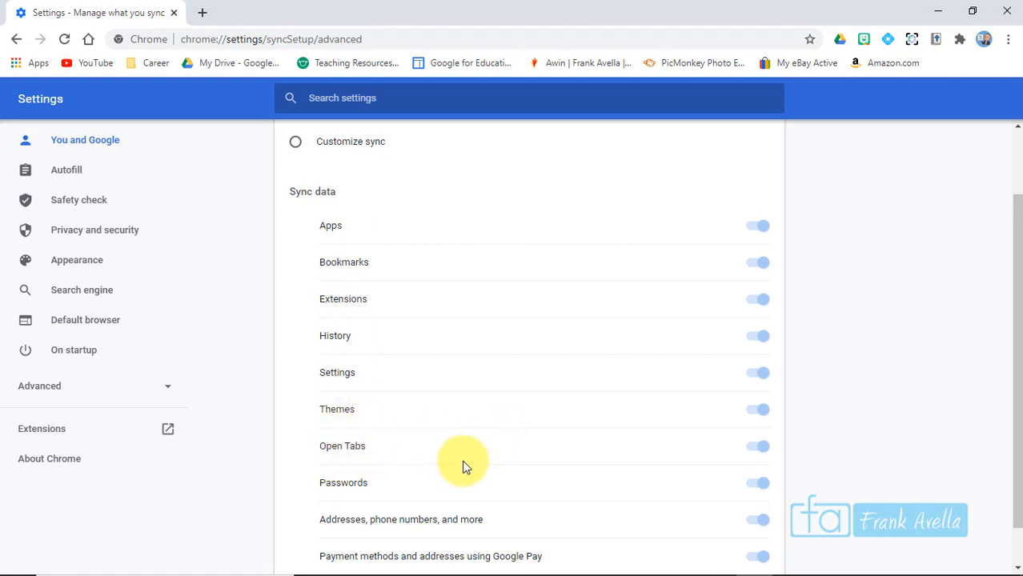
drag(1015, 281, 1015, 316)
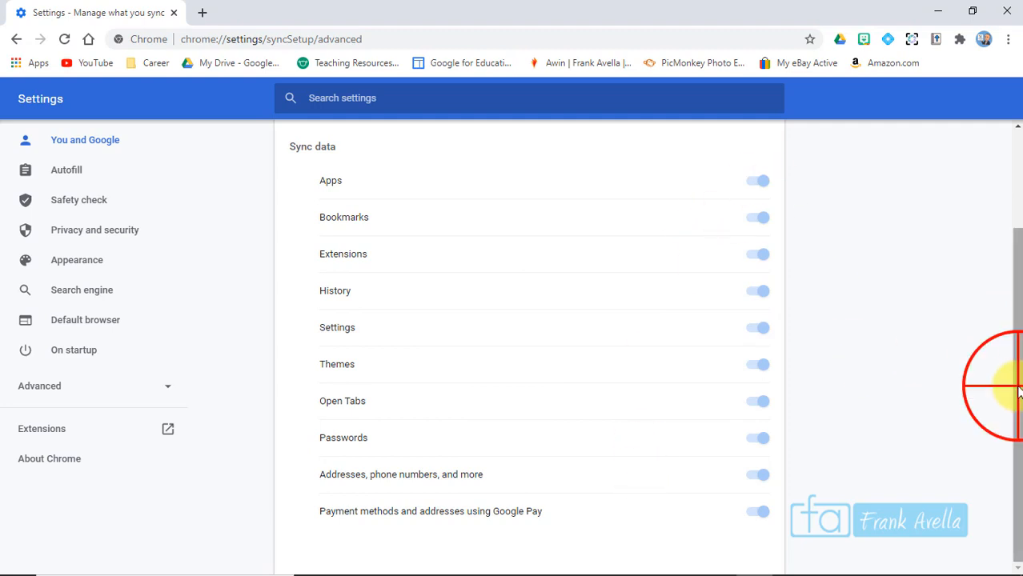
drag(1017, 389, 998, 218)
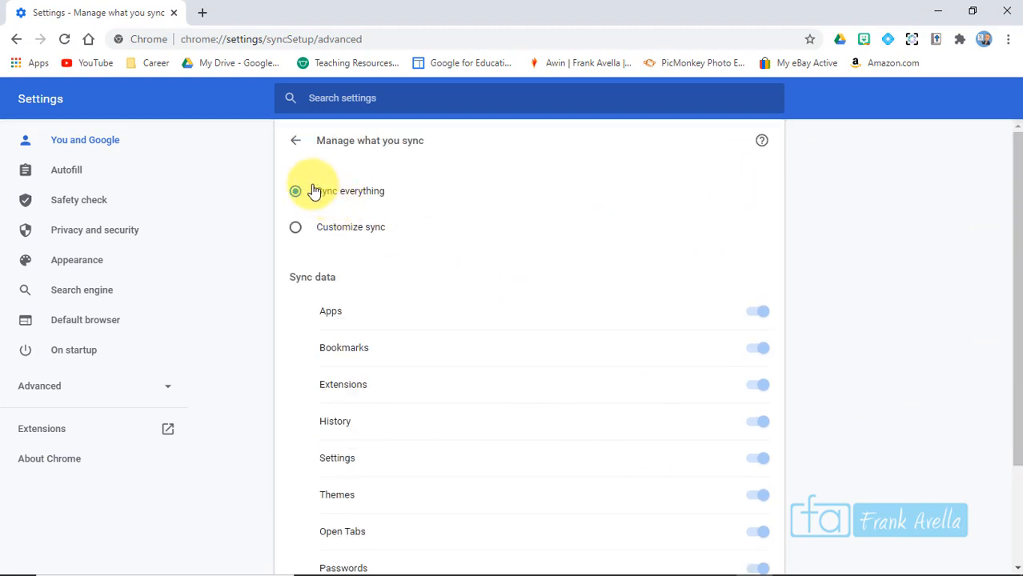
click(294, 139)
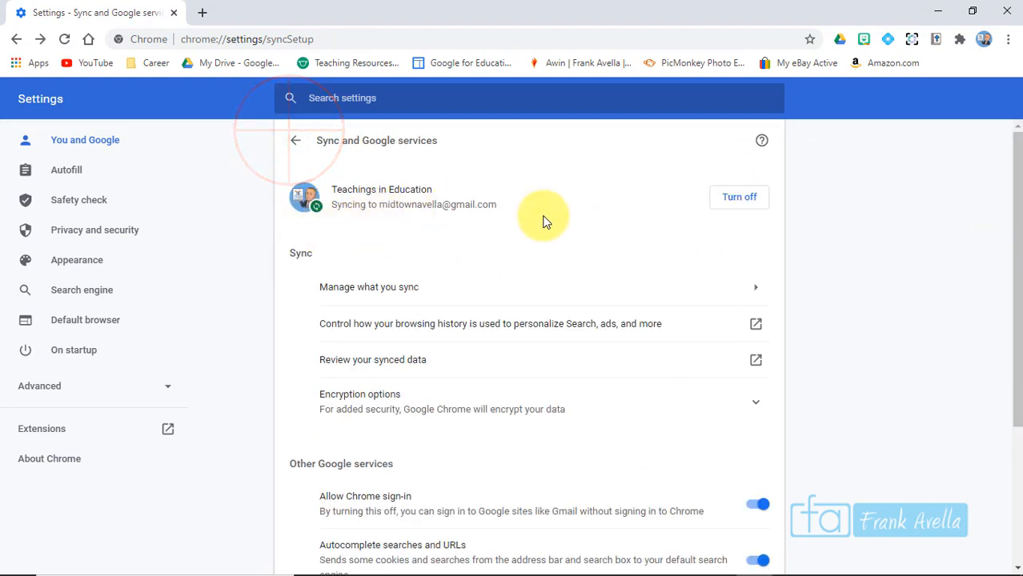
- Turn off sync and personalization for the profile without clearing bookmarks, history and passwords from this device
click(1011, 227)
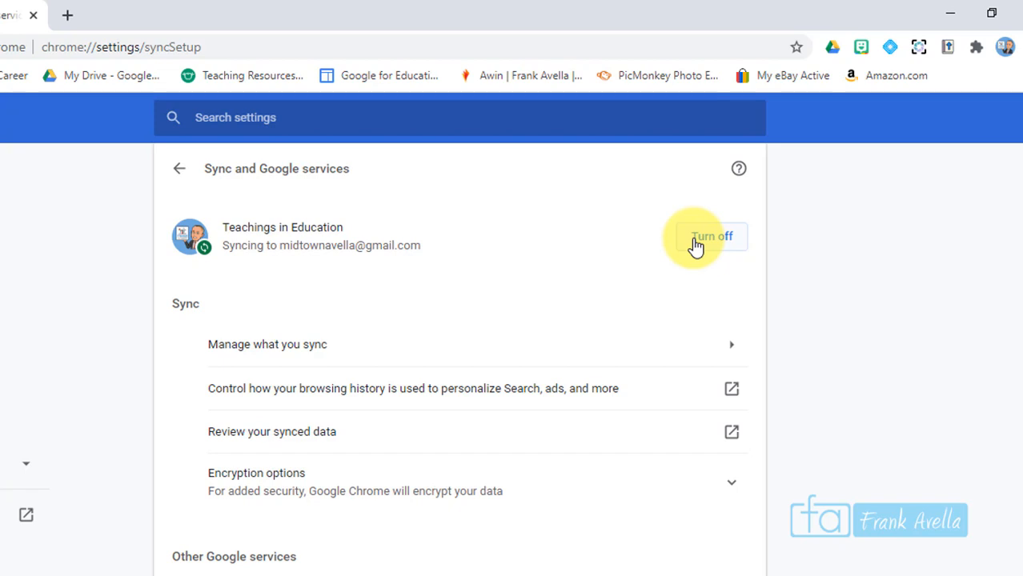
click(714, 238)
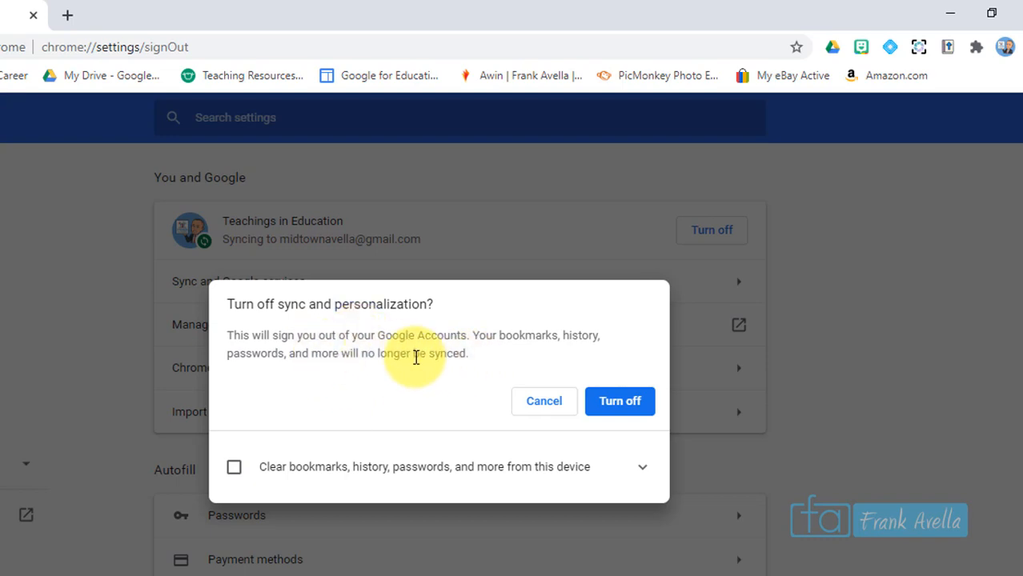
click(618, 417)
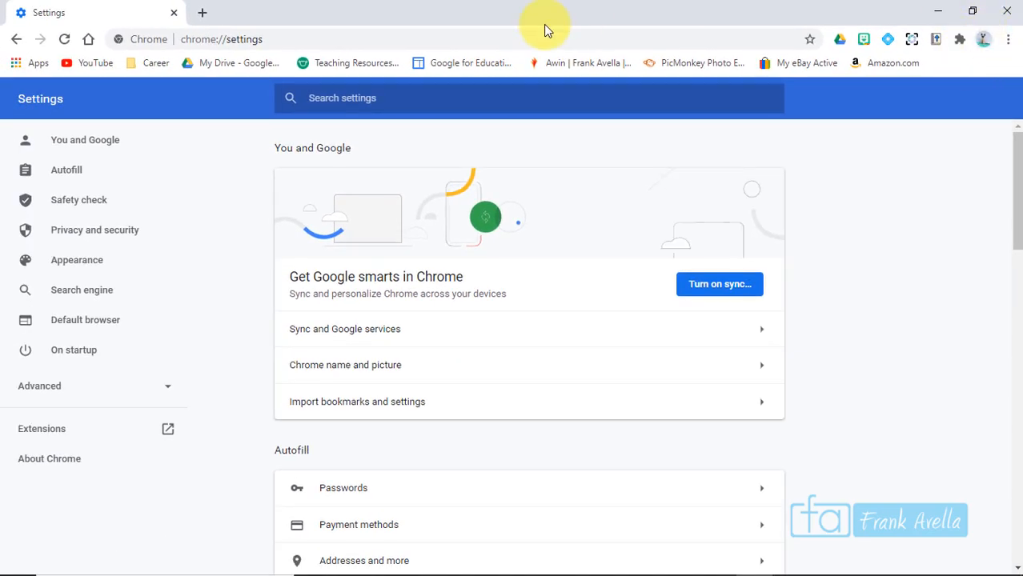
- Search Google for "math lesson" from the address bar
click(344, 46)
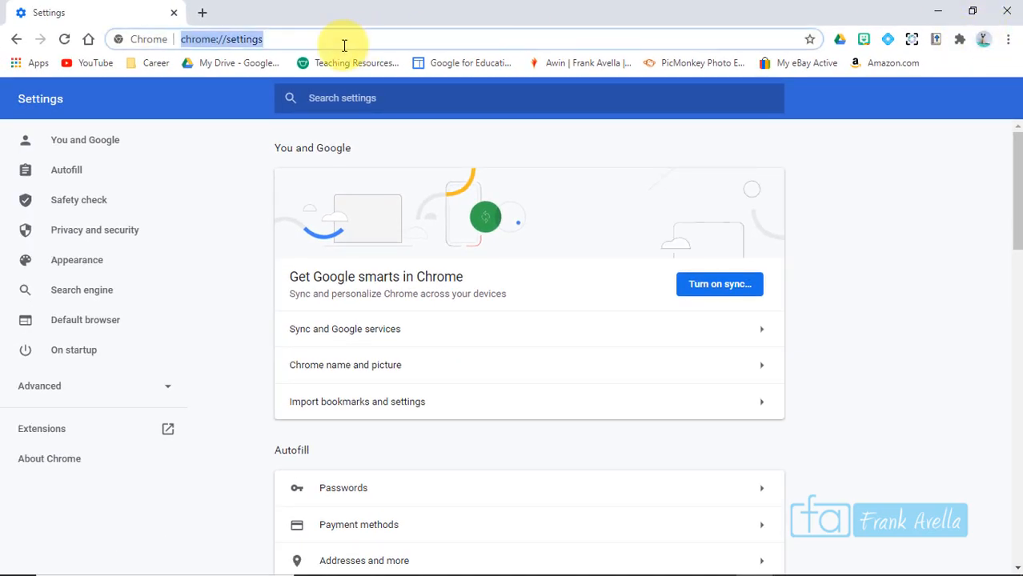
text(math)
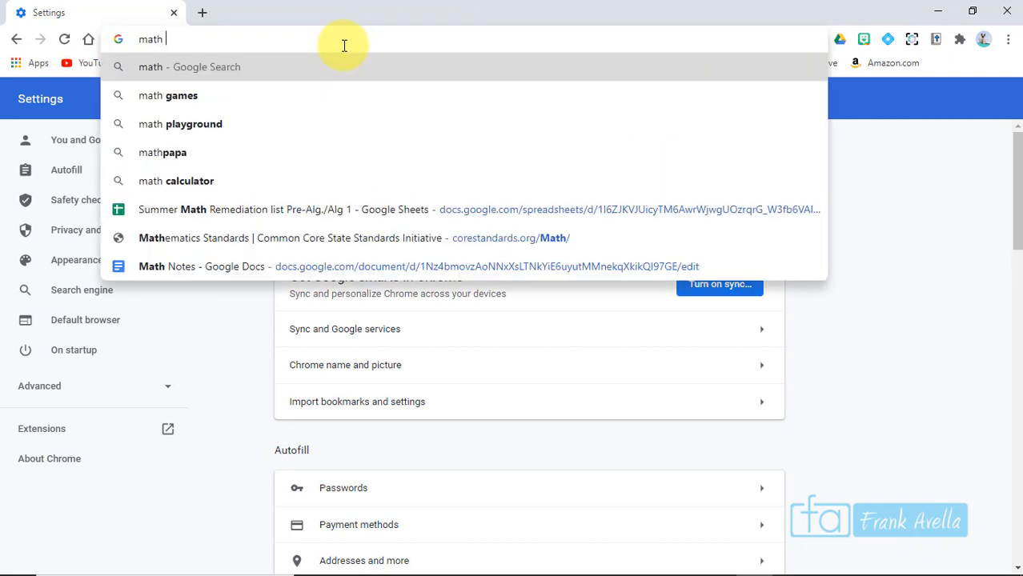
text( lesson)
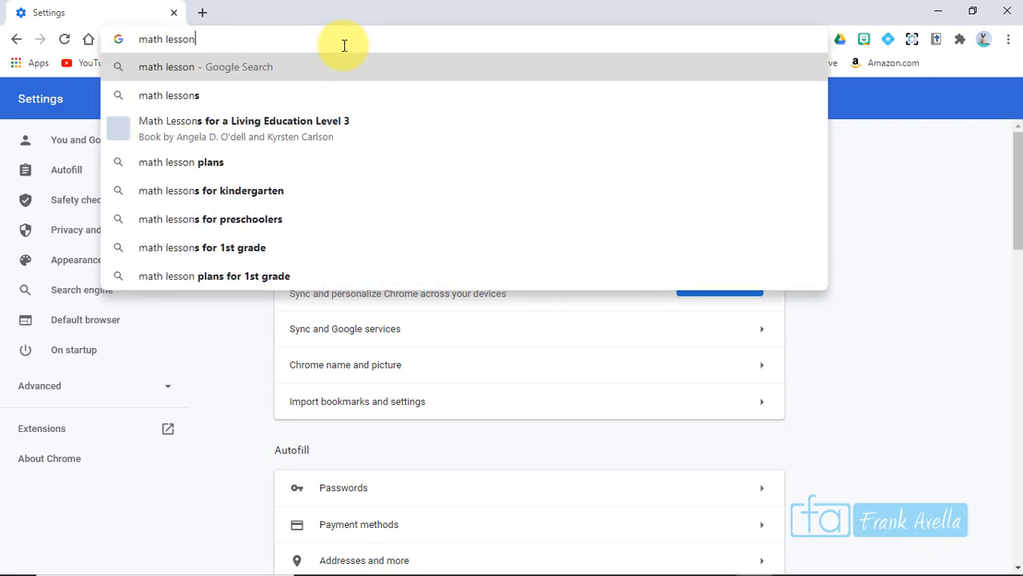
key(Return)
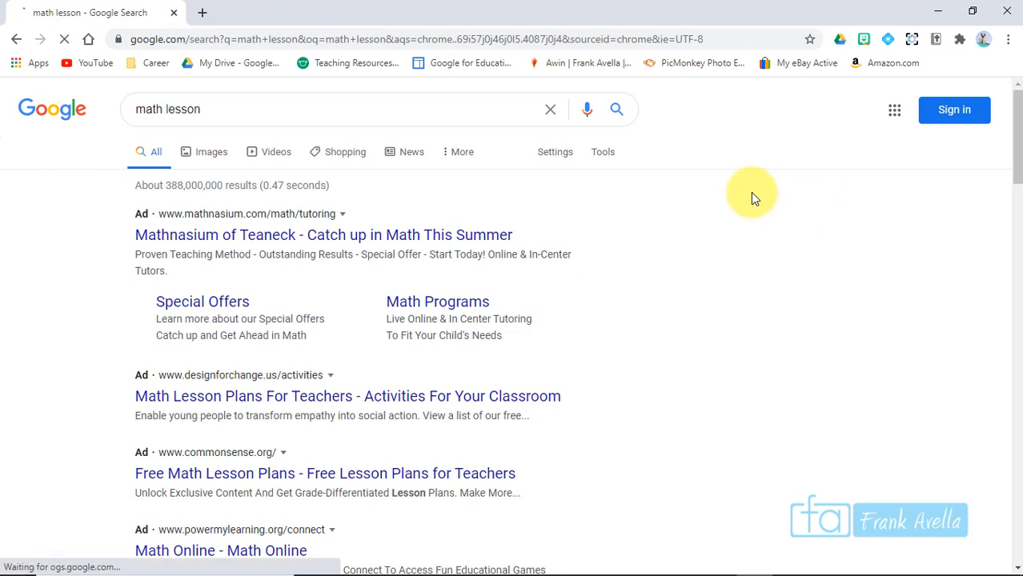
- Sign back in to the Google account from the results page and turn on sync for the Chrome profile
click(942, 111)
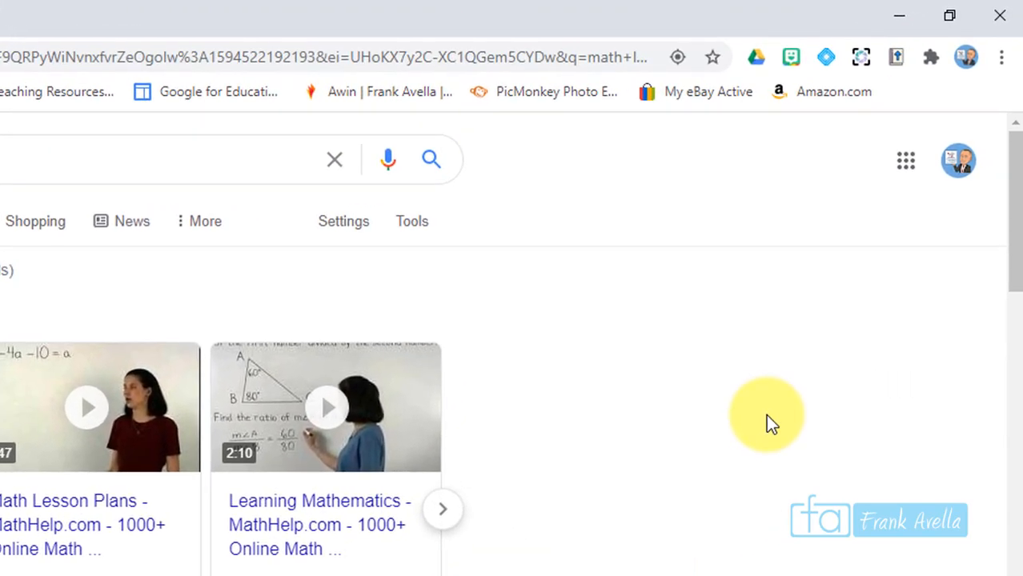
click(971, 61)
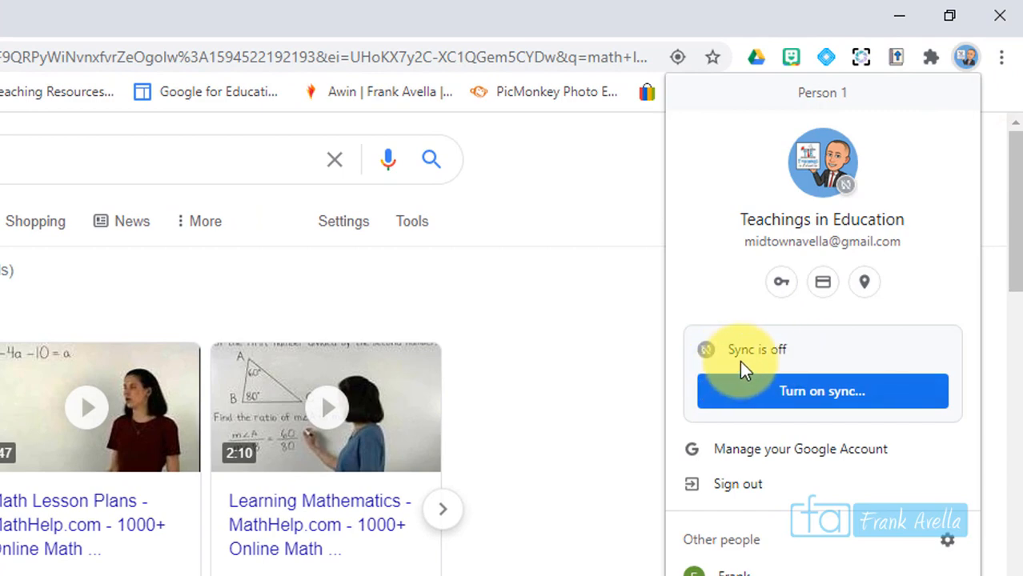
click(795, 392)
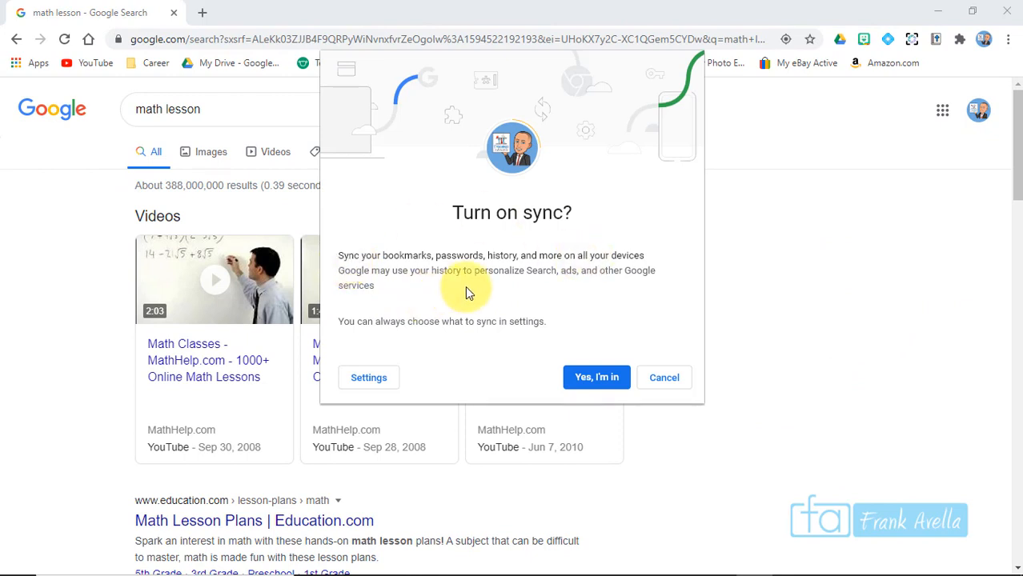
click(607, 386)
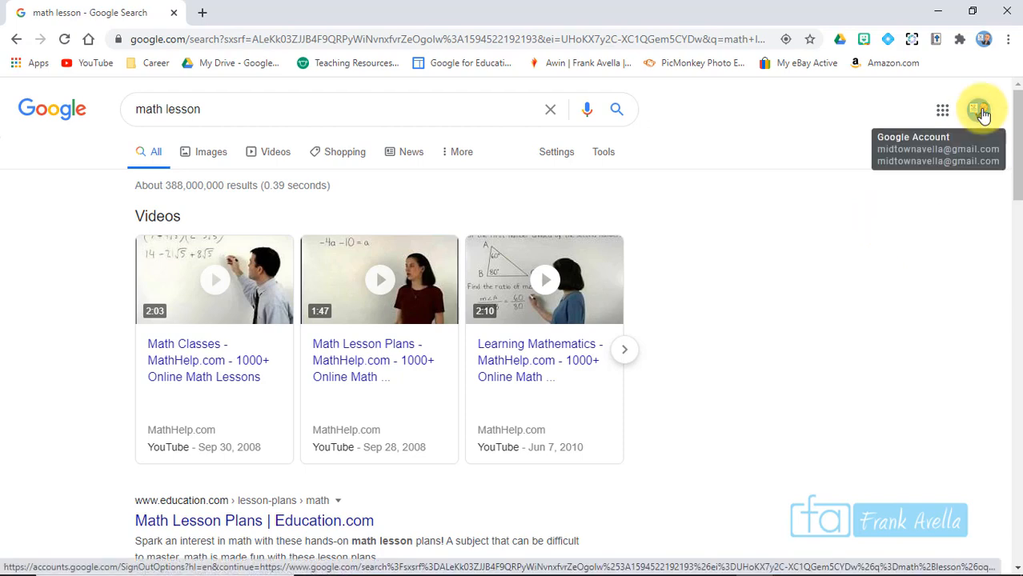
- Sign out of the Google account from the search results page and highlight the heading about paused syncing
click(956, 160)
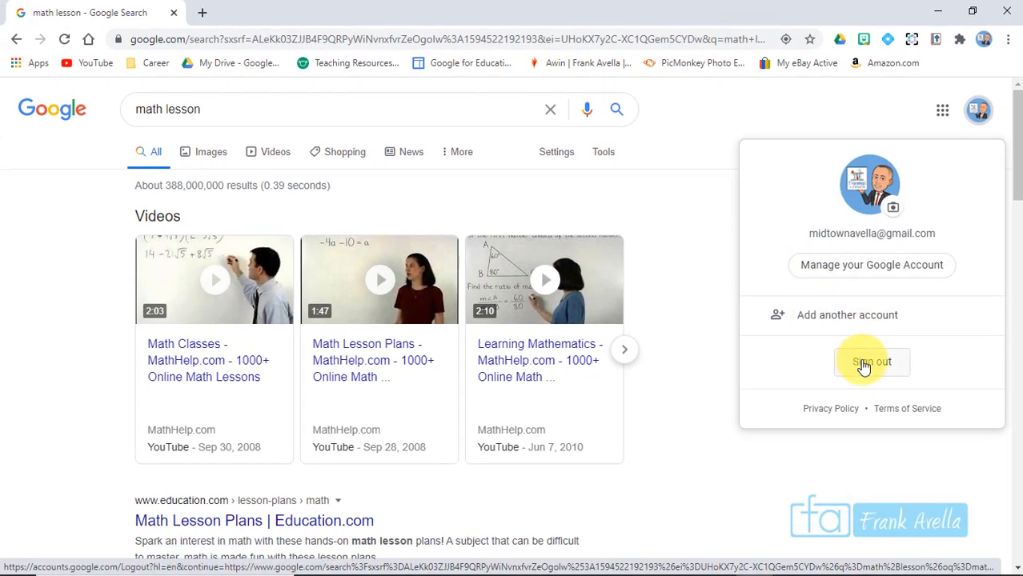
click(864, 363)
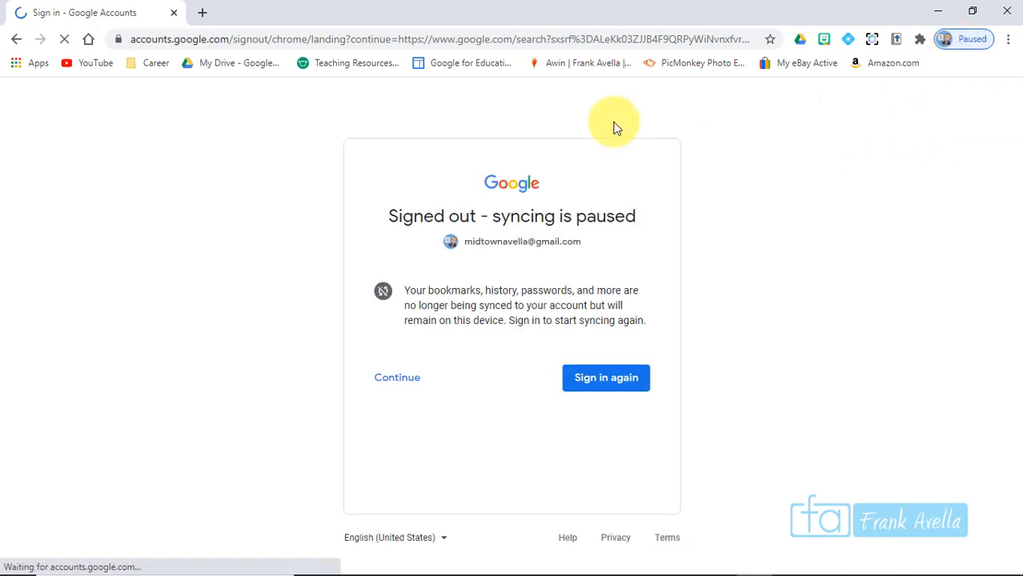
click(257, 44)
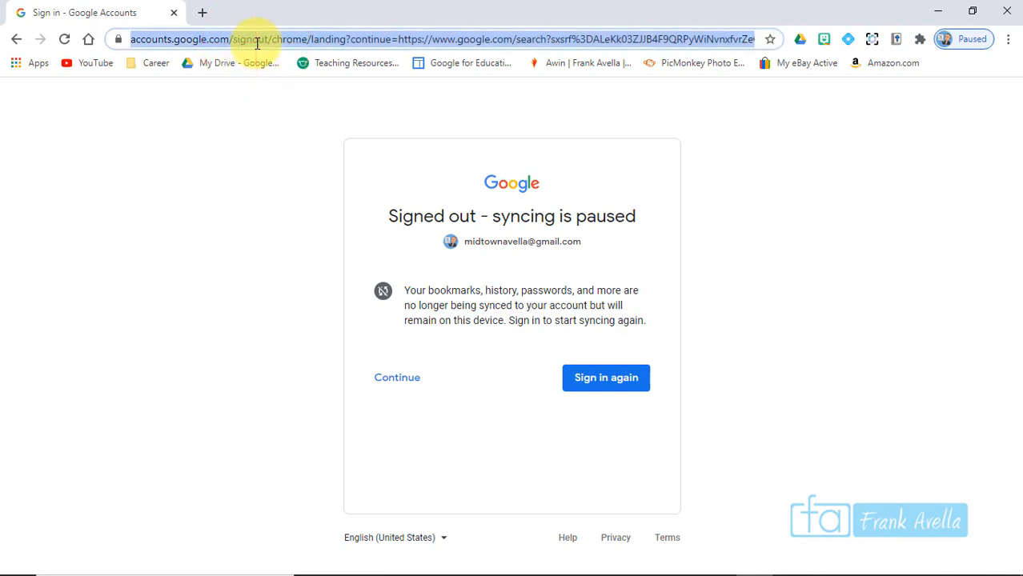
drag(388, 216, 611, 207)
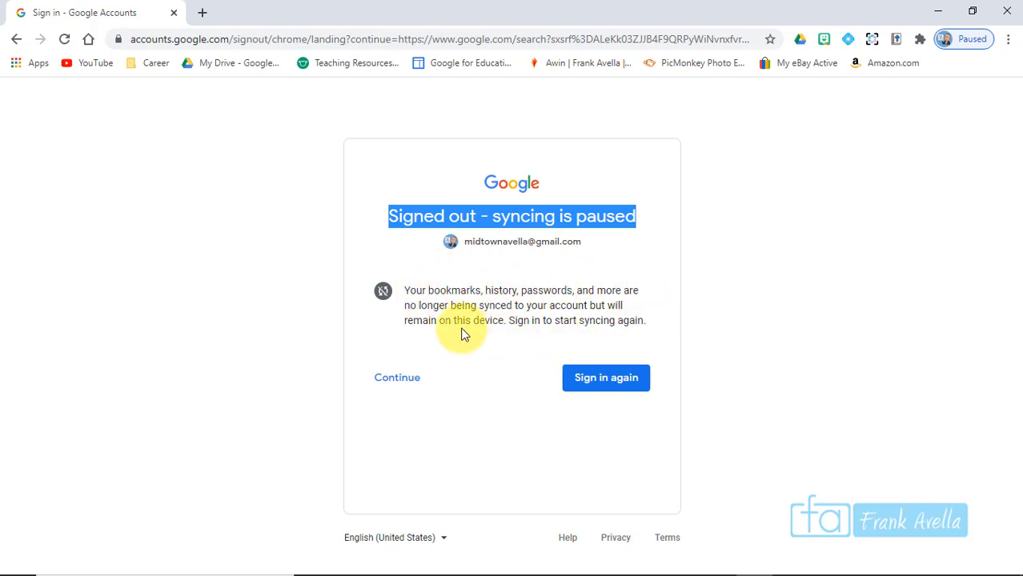
- Sign back in to the Google account with its password to resume syncing, and check the profile's sync status
click(598, 387)
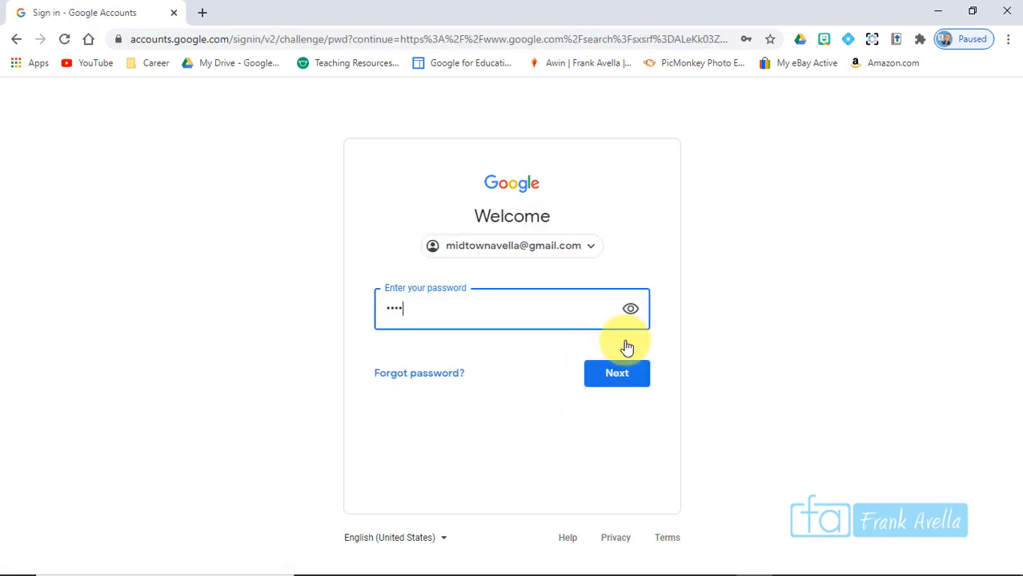
key(Return)
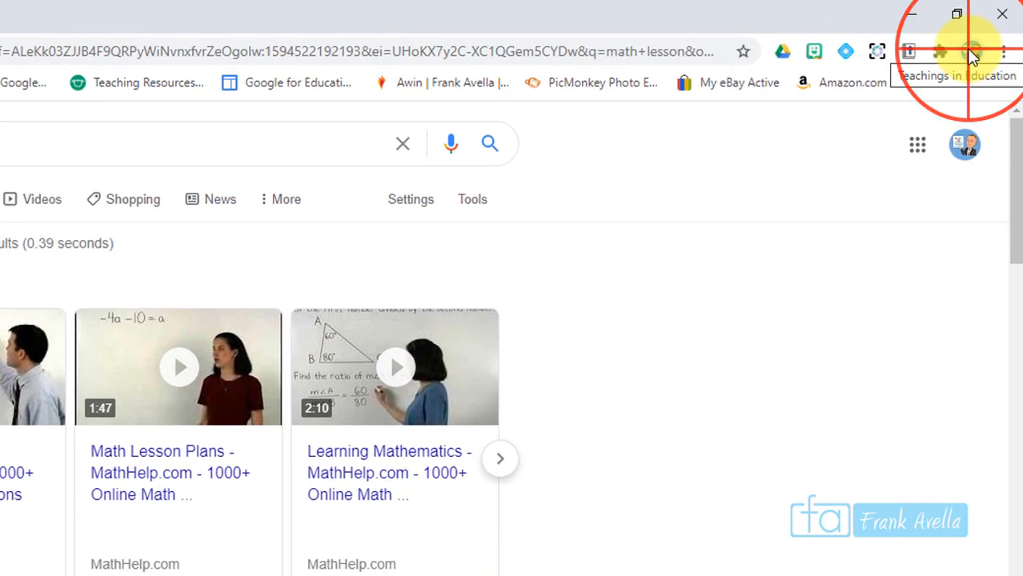
click(971, 52)
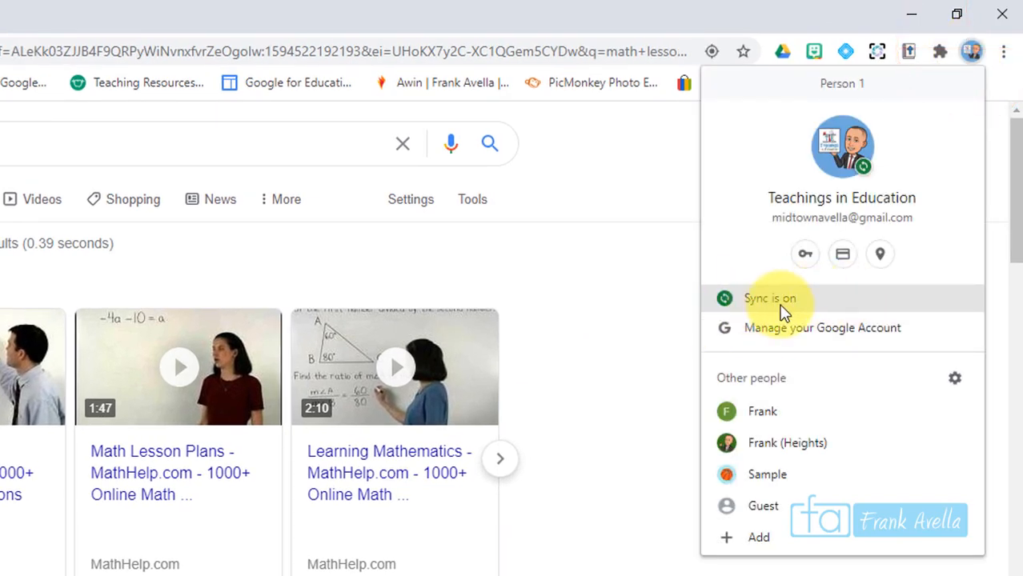
click(637, 308)
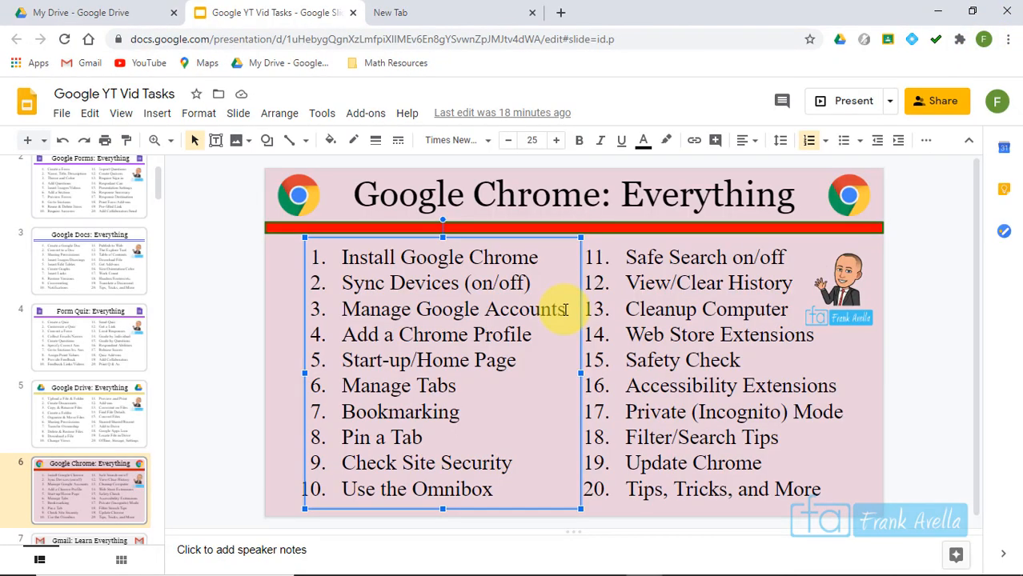
- Highlight "Manage Google Accounts" on the slide, view the signed-in account, and open its Google Account management page from the Chrome profile
drag(564, 309, 359, 309)
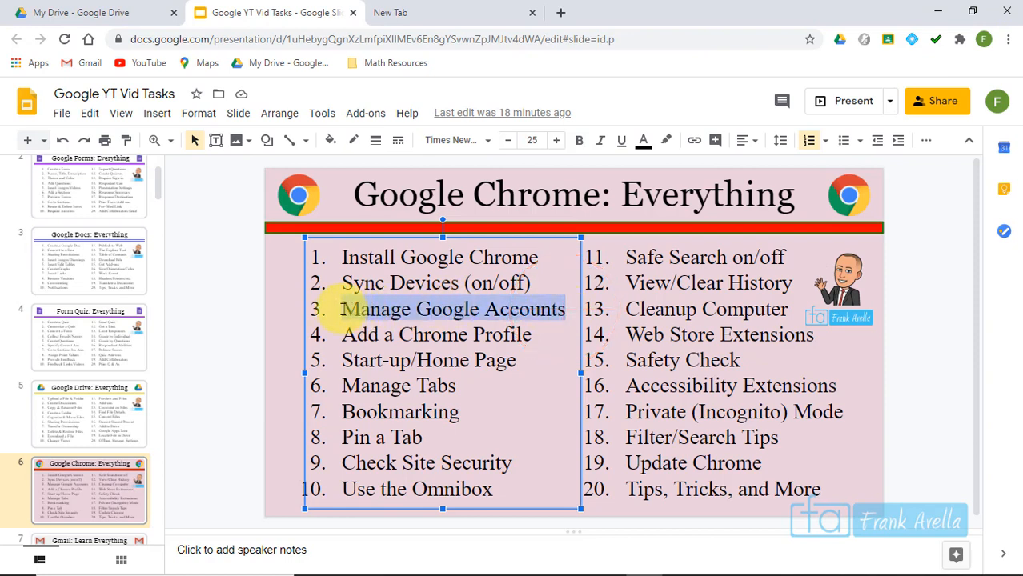
click(489, 401)
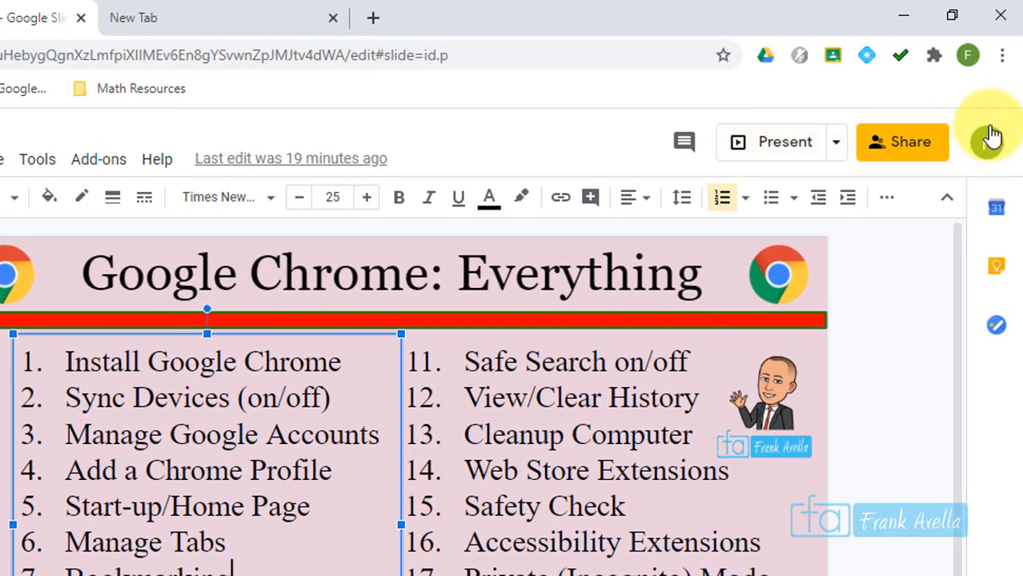
click(993, 115)
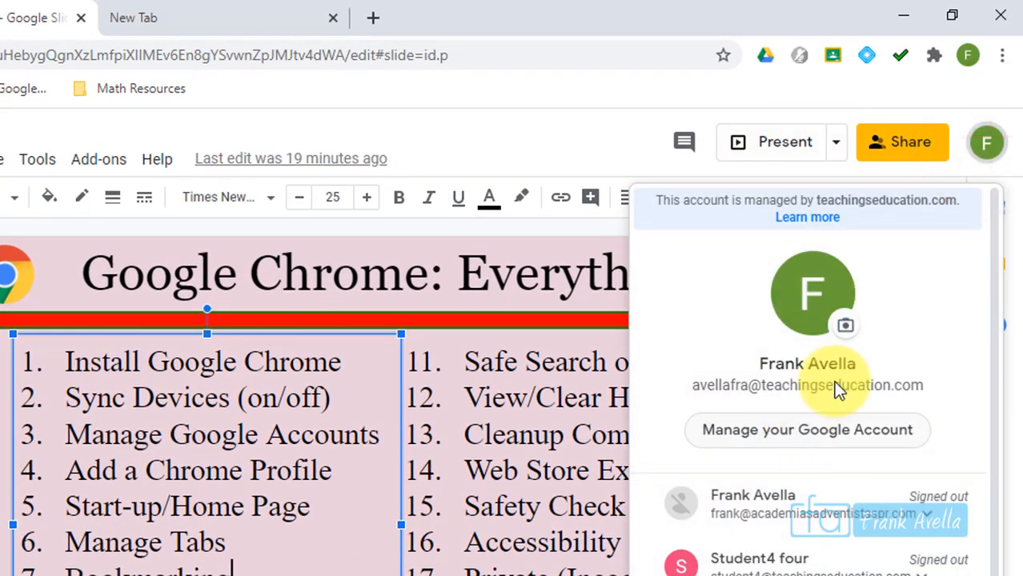
click(968, 56)
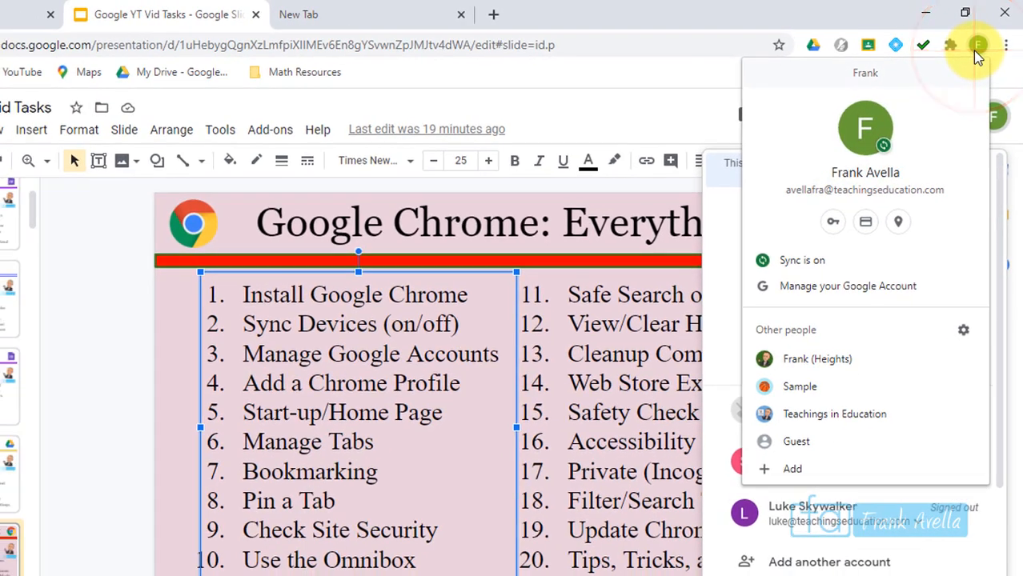
click(840, 286)
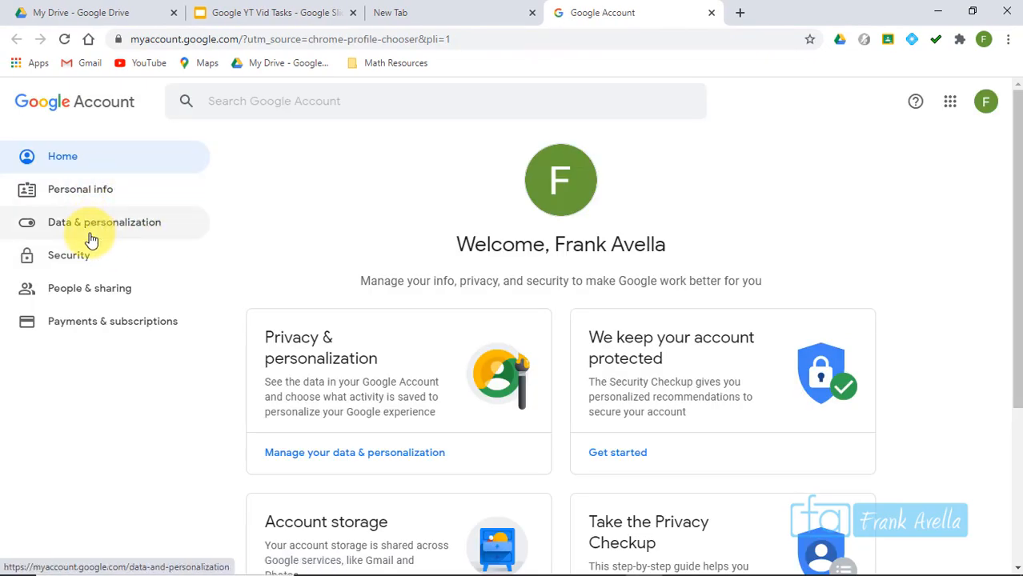
- Review the Google Account's Security page, including the password and 2-Step Verification settings
click(69, 258)
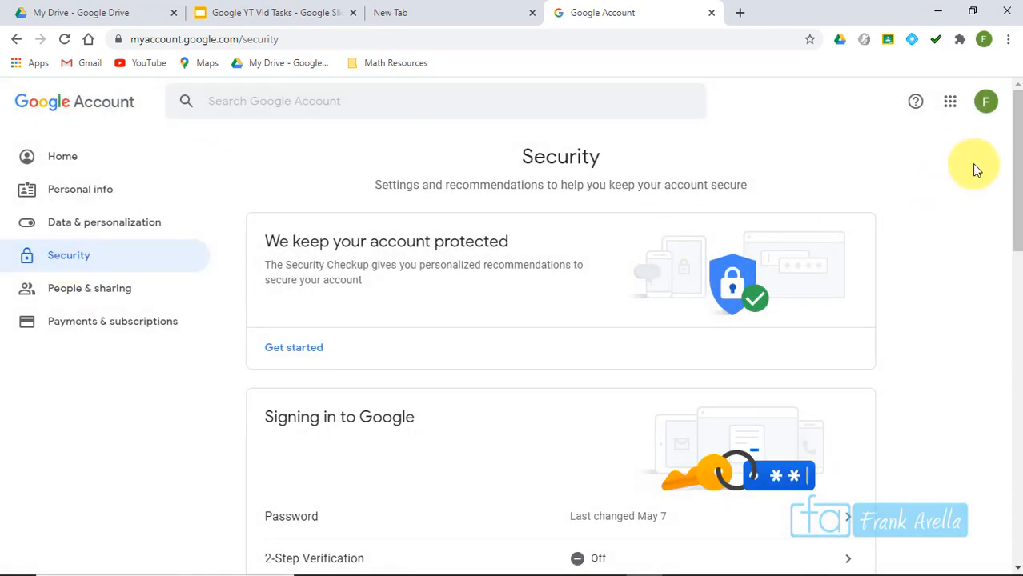
drag(1020, 138, 1012, 190)
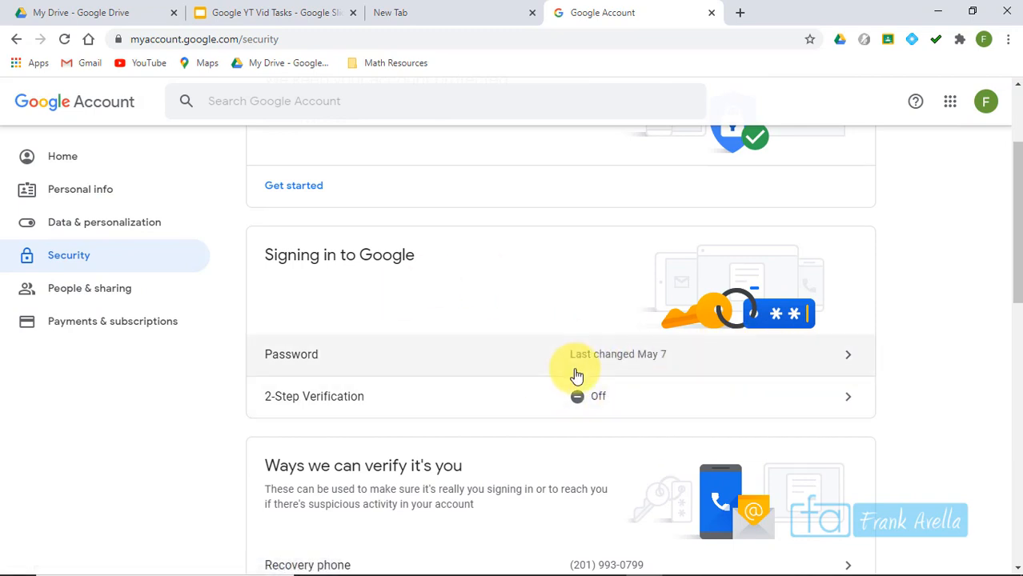
drag(1018, 258, 1014, 214)
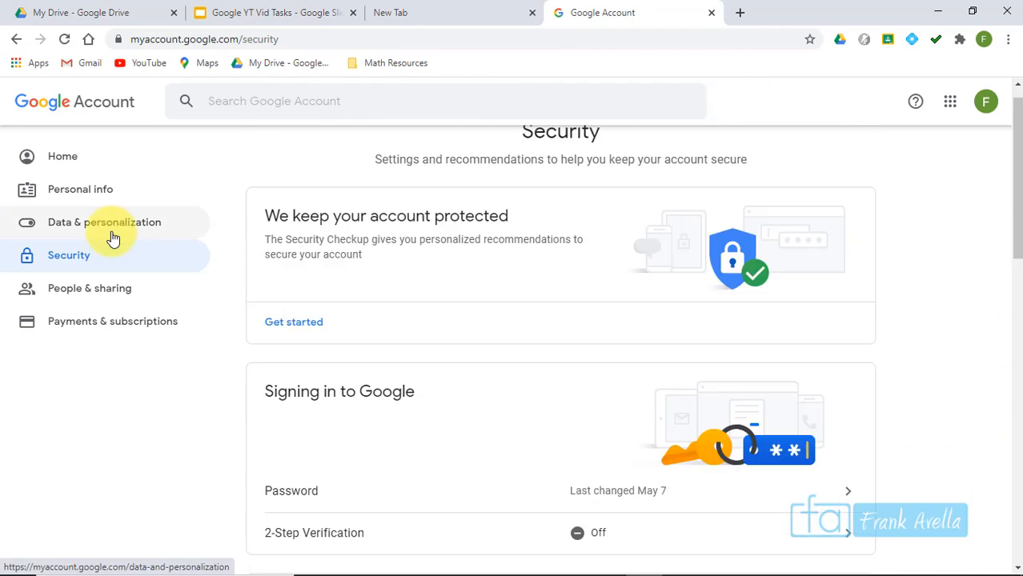
- Review the Data & personalization page through the account storage and data download options, and open the Personal info page
click(113, 237)
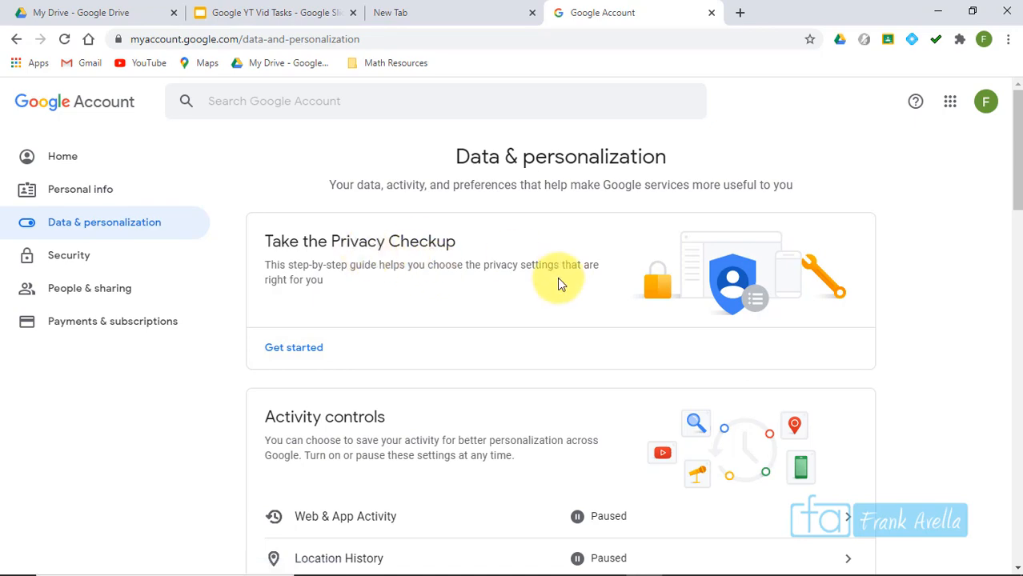
drag(1016, 182, 974, 119)
scroll(993, 240, down, 15)
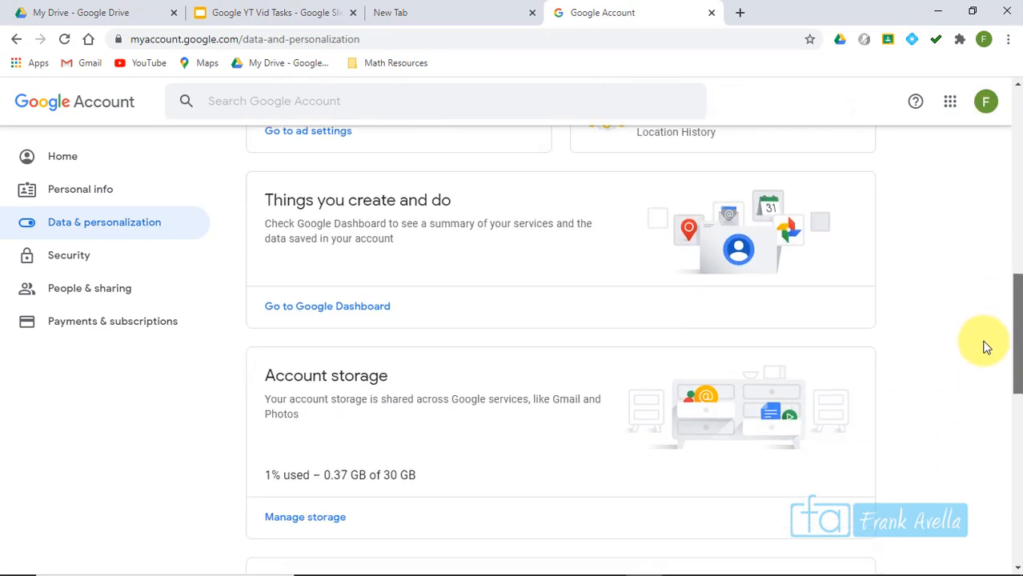
scroll(972, 400, up, 1)
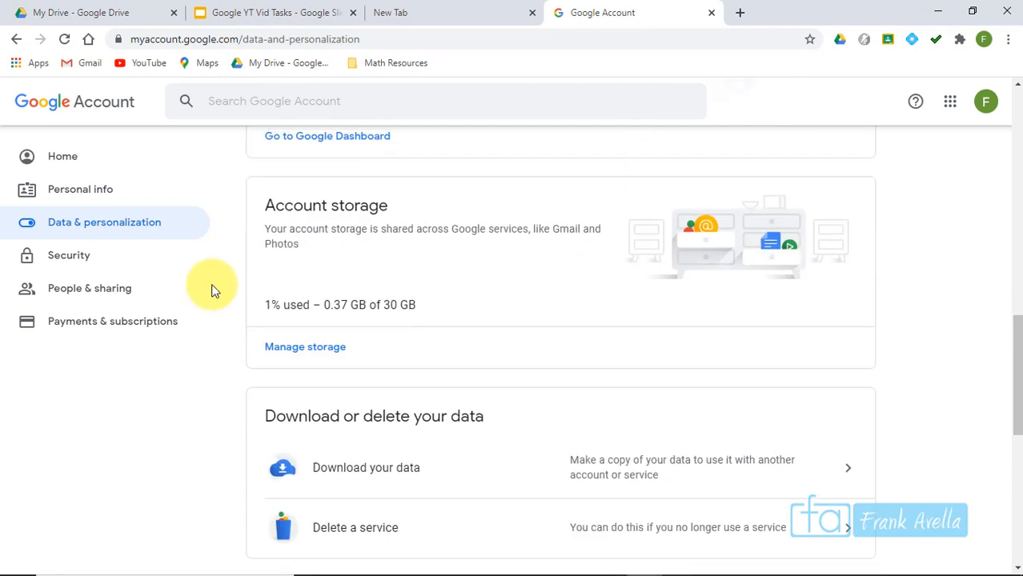
click(94, 204)
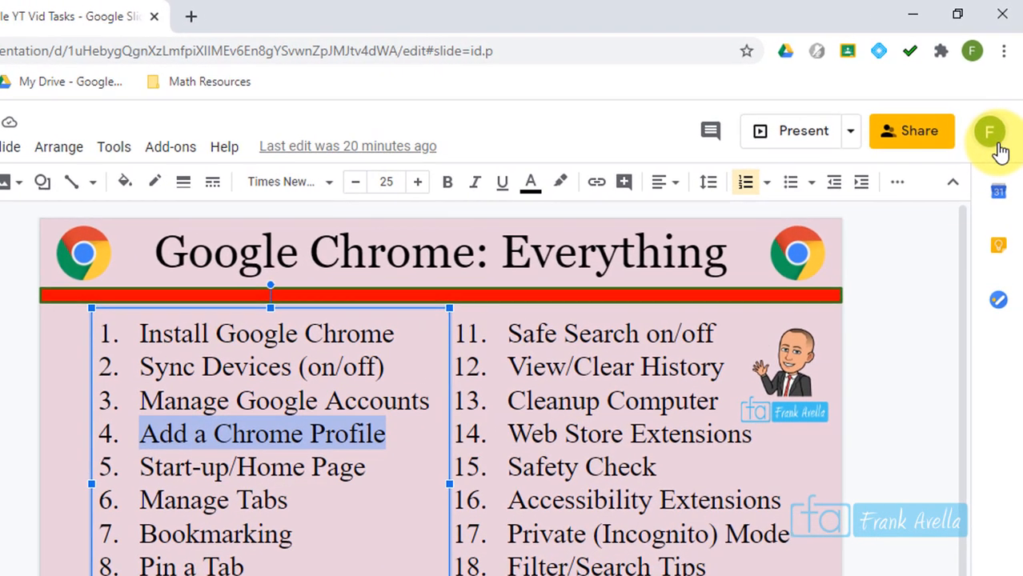
- View the list of Google accounts available from the open Google Slides presentation and close it again
click(996, 146)
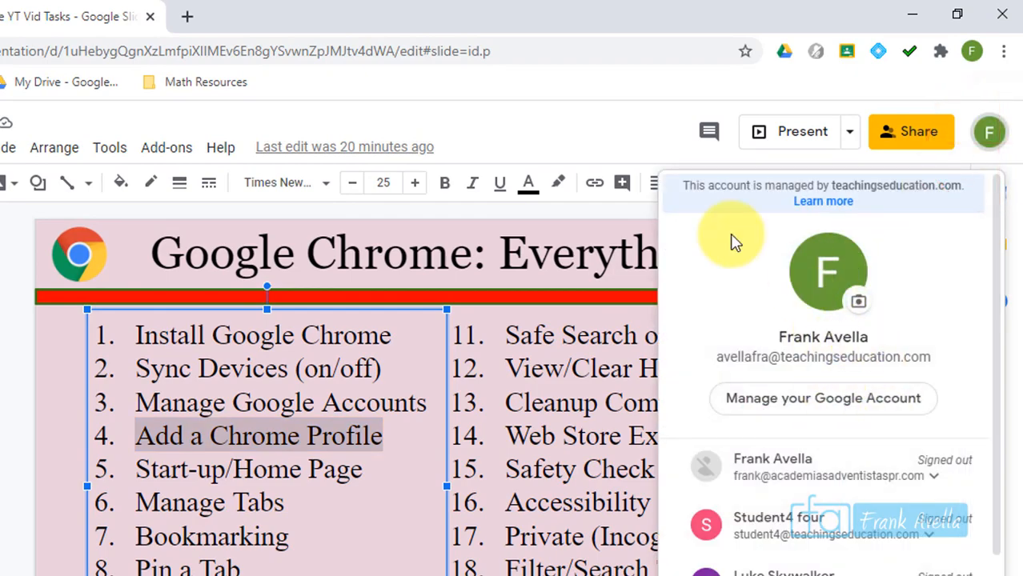
click(618, 130)
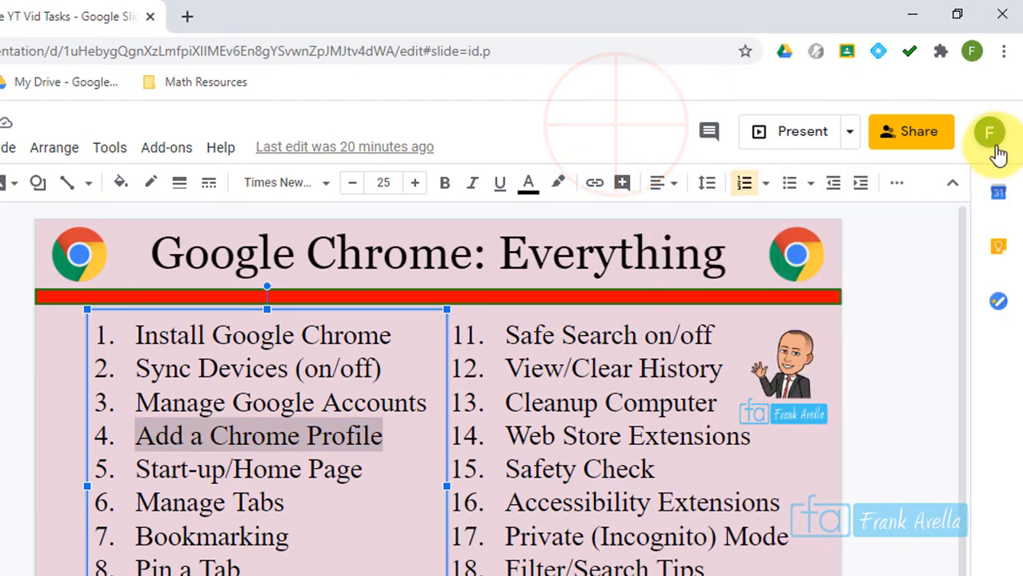
click(992, 135)
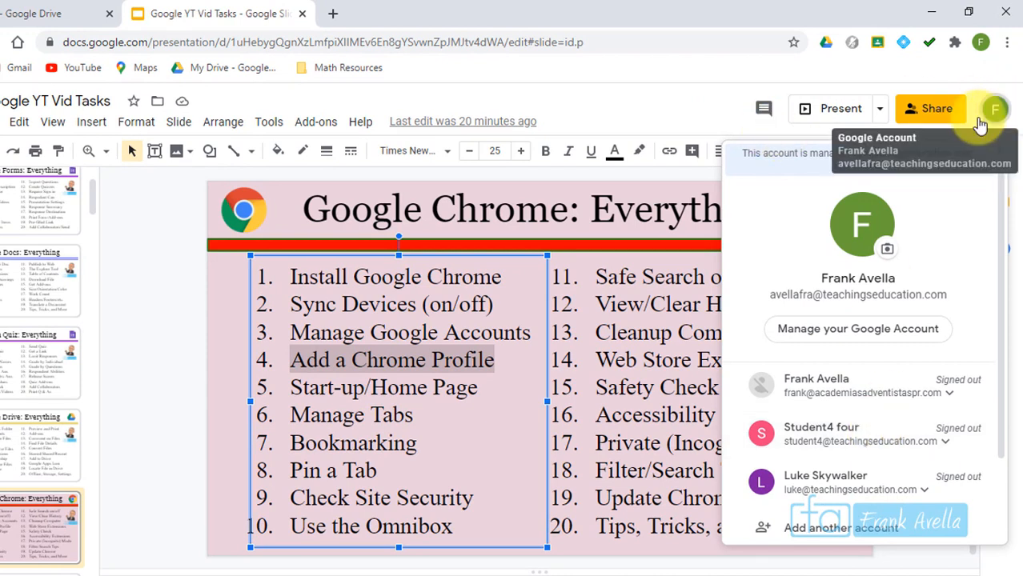
click(650, 130)
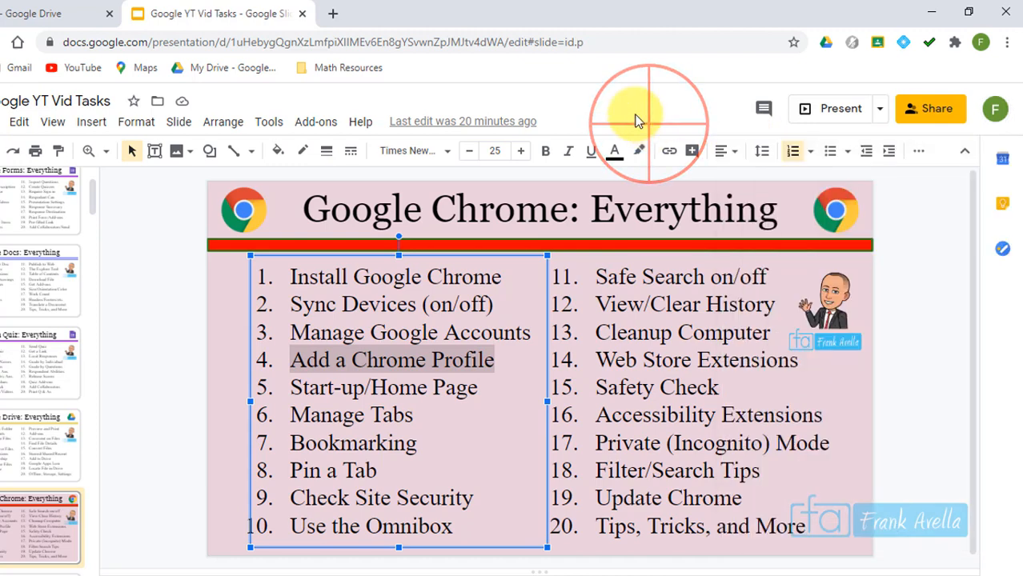
- From the Google Drive page, sign in to the signed-out student account by verifying it with the account password
click(16, 14)
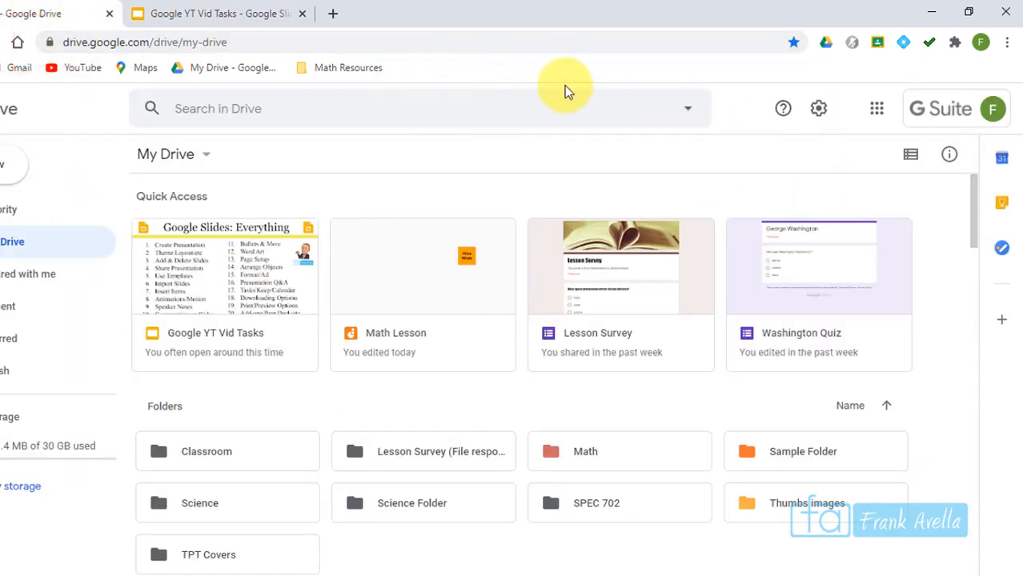
click(995, 110)
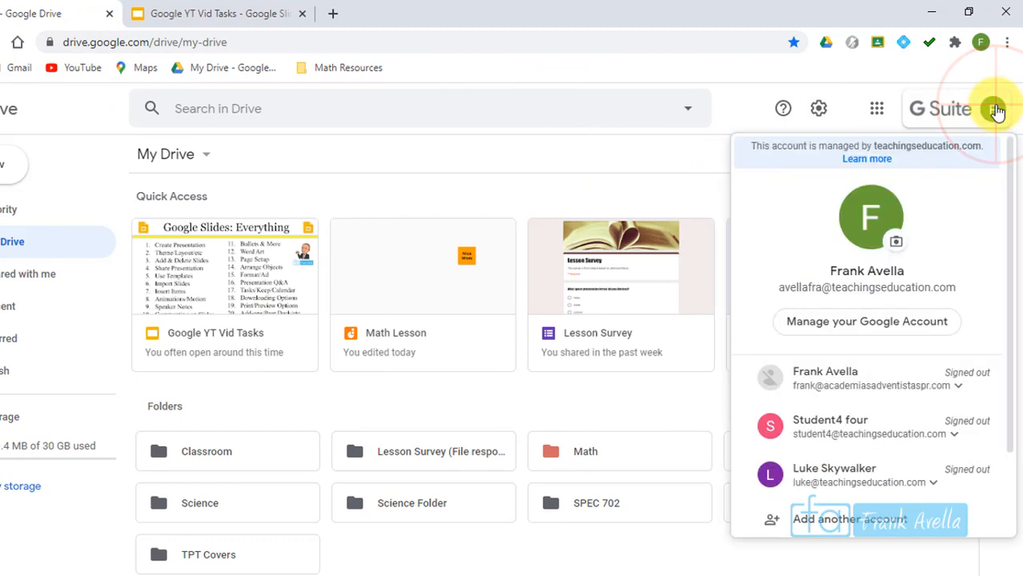
click(833, 429)
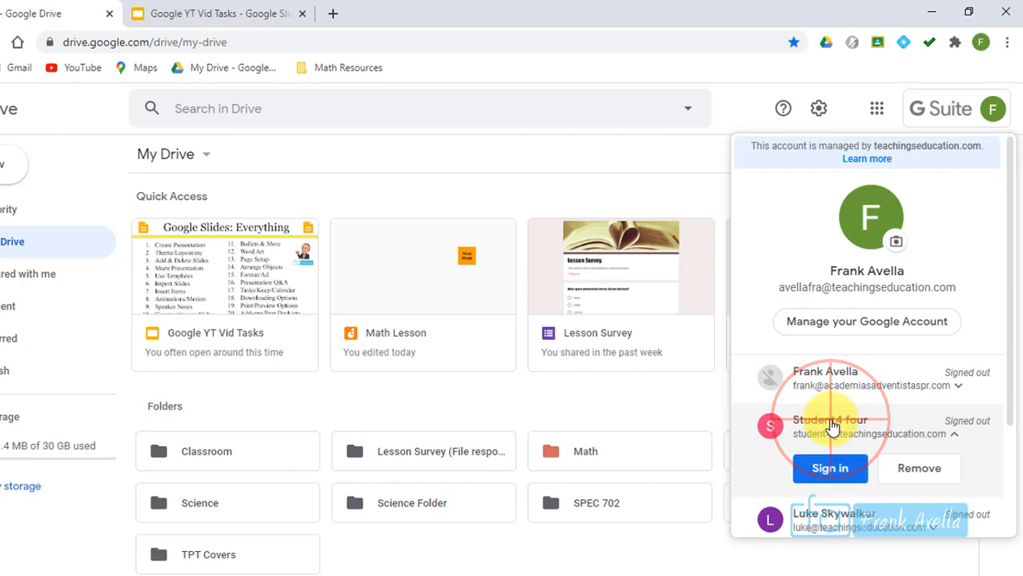
click(827, 467)
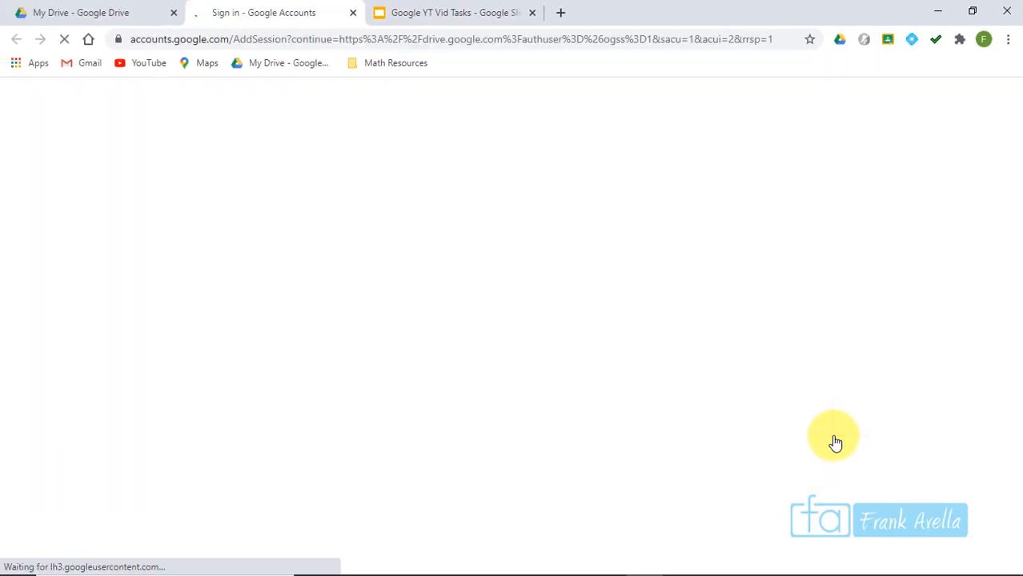
click(606, 342)
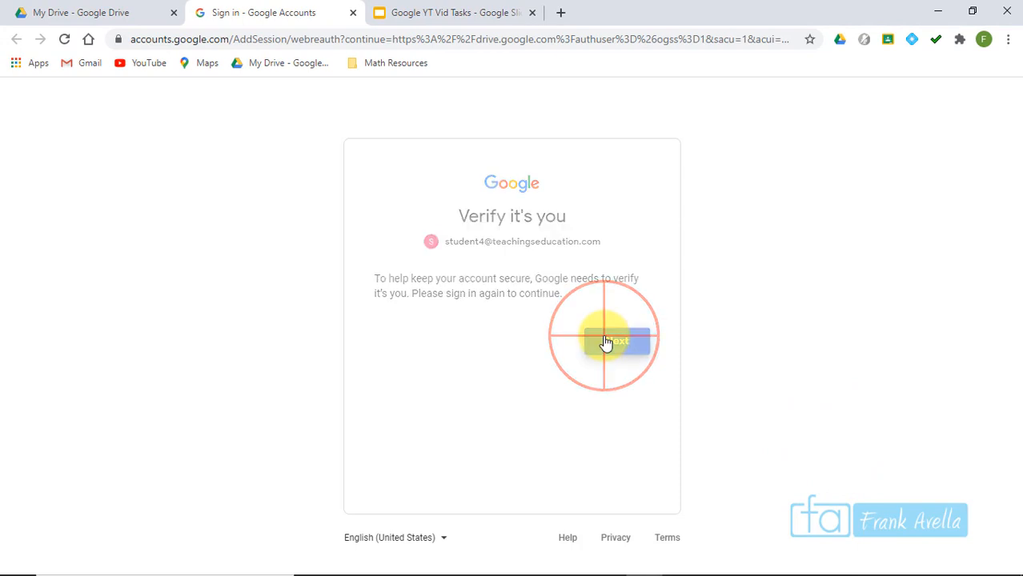
click(610, 376)
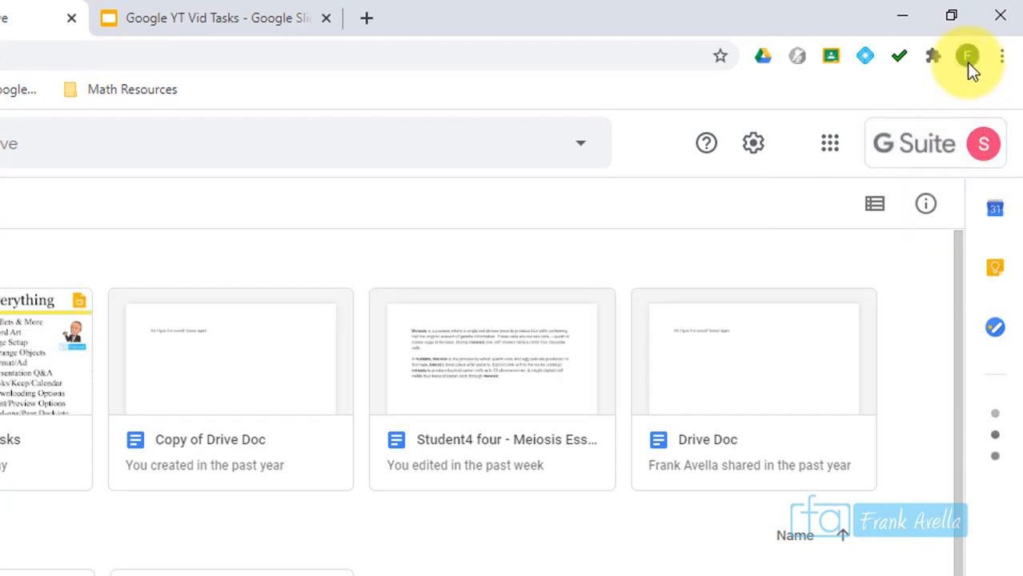
- Compare the My Drive page of the main account with the student account's My Drive in the neighbouring tab
click(1, 17)
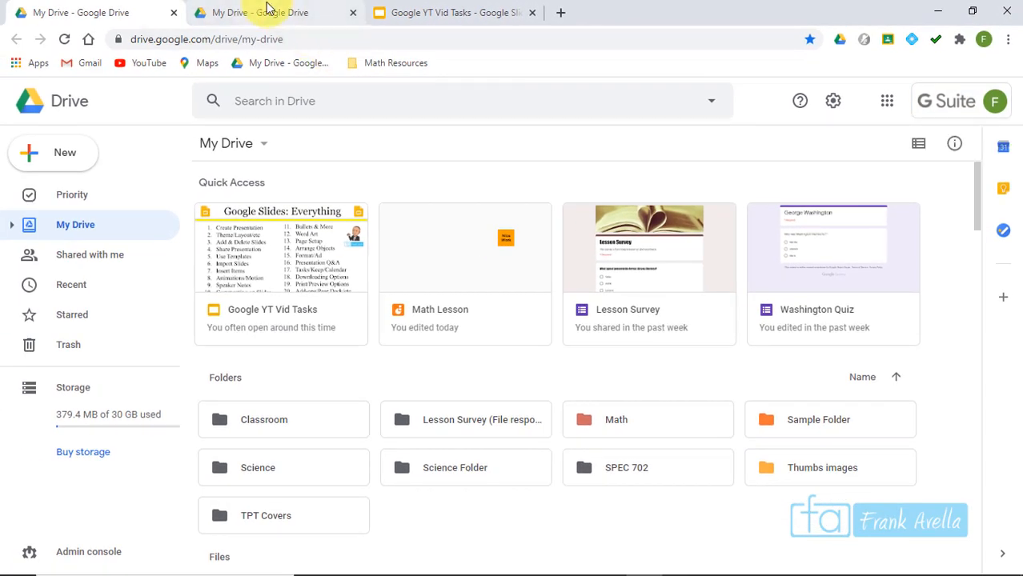
click(19, 15)
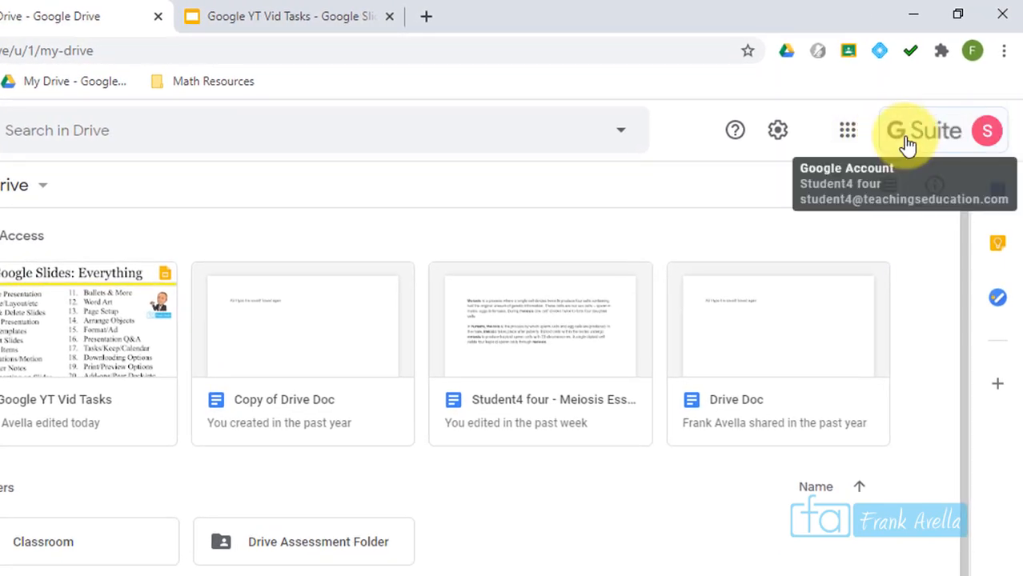
- Switch to the separate "Heights" Chrome profile and open its bookmarked My Drive page
click(972, 53)
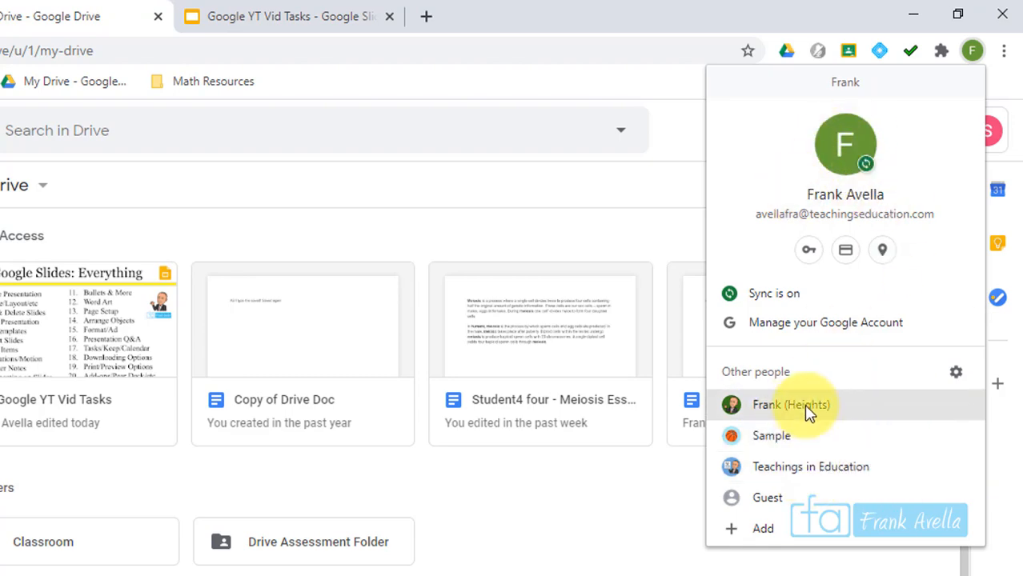
click(807, 407)
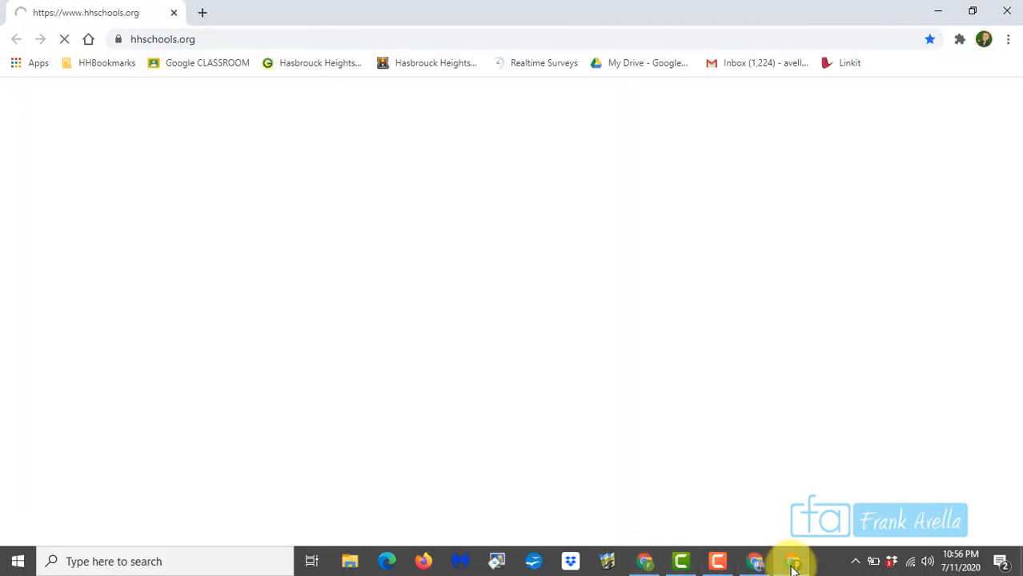
mouse_move(794, 565)
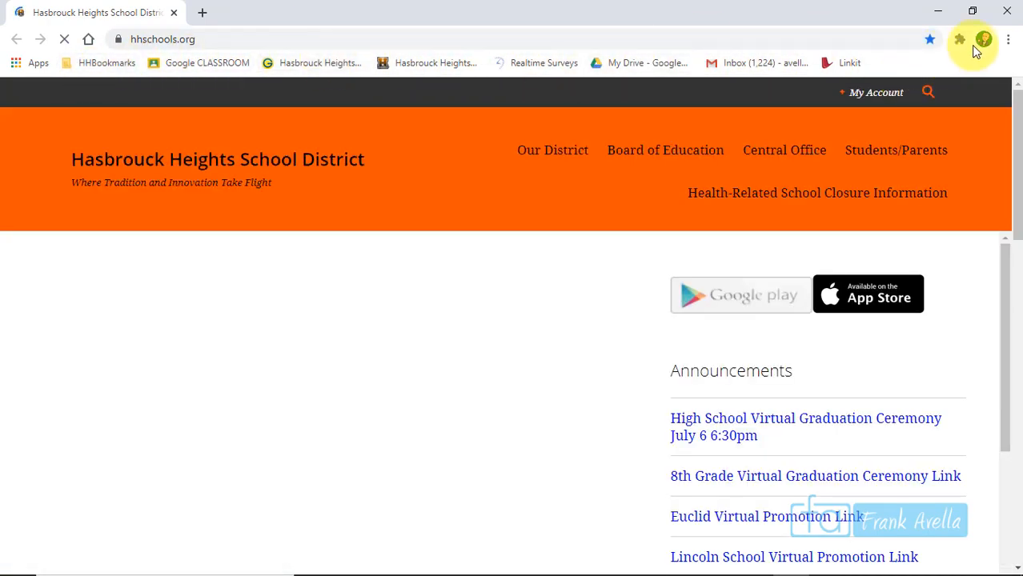
click(640, 66)
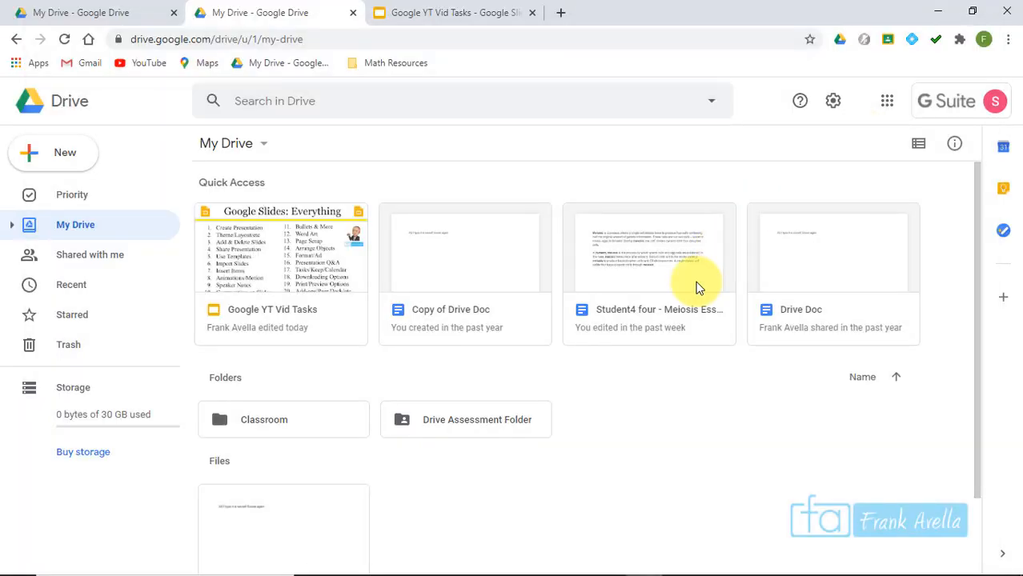
- Minimize the browser to examine the Chrome profile shortcuts on the desktop, and return to the main profile's Chrome window
click(938, 11)
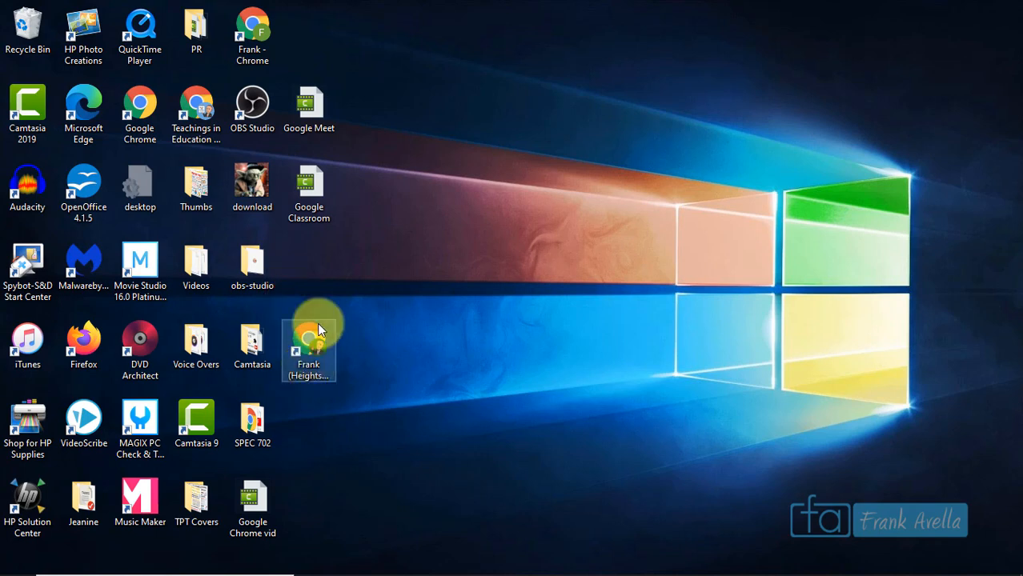
mouse_move(805, 539)
click(647, 562)
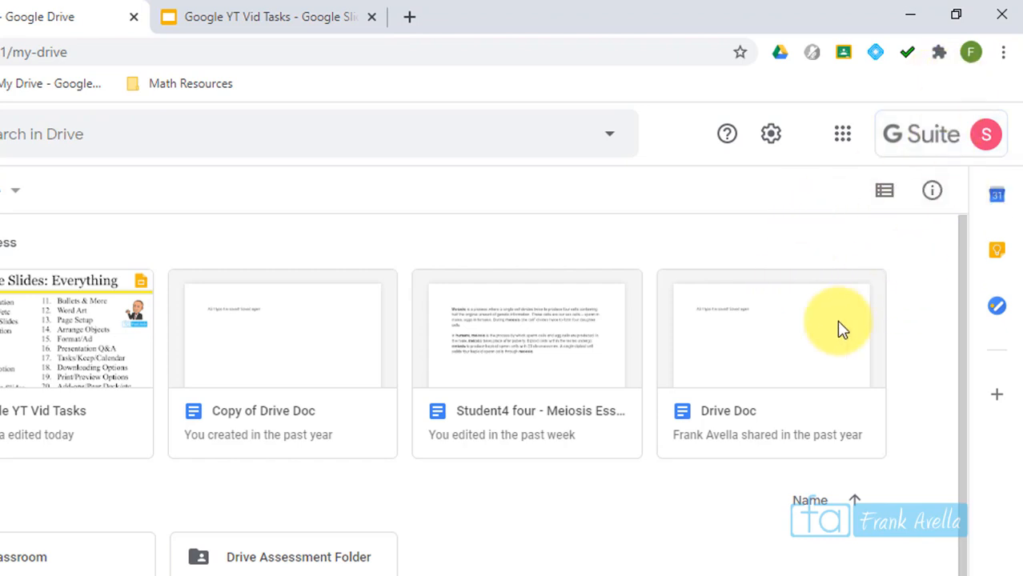
- Add a Chrome profile named "Student" with the bicycle picture, keeping the option to create a desktop shortcut
click(972, 56)
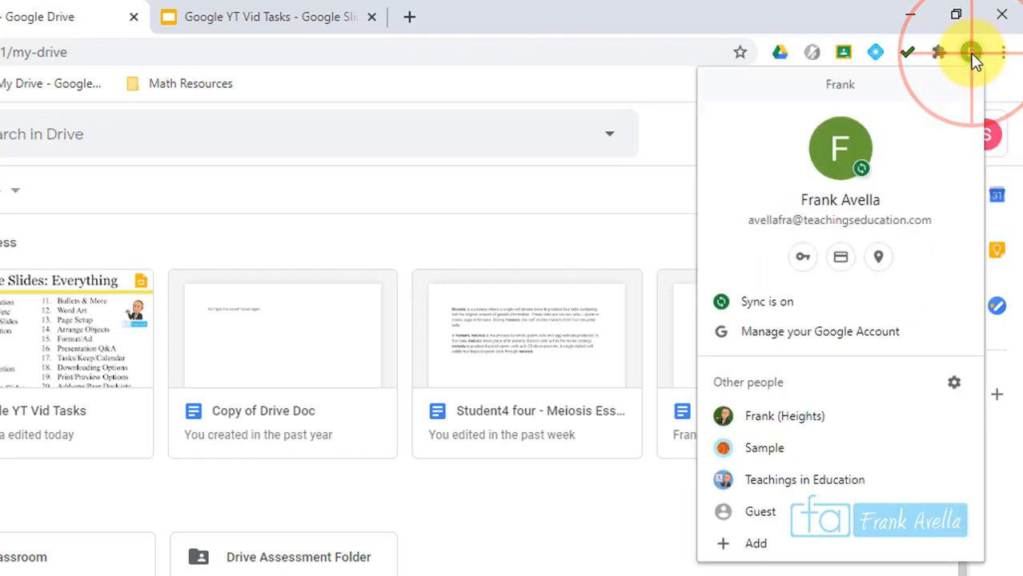
click(756, 544)
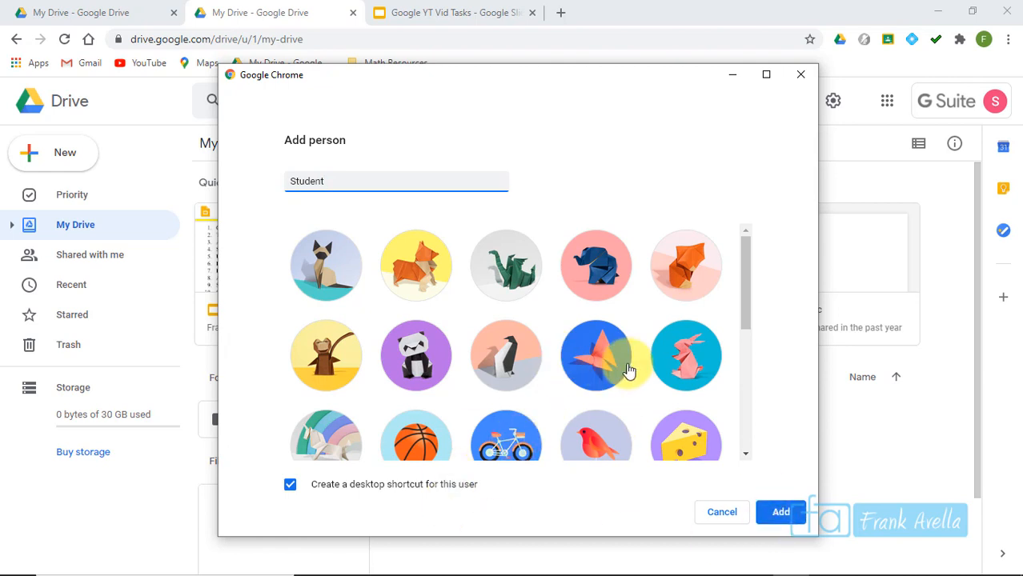
click(485, 431)
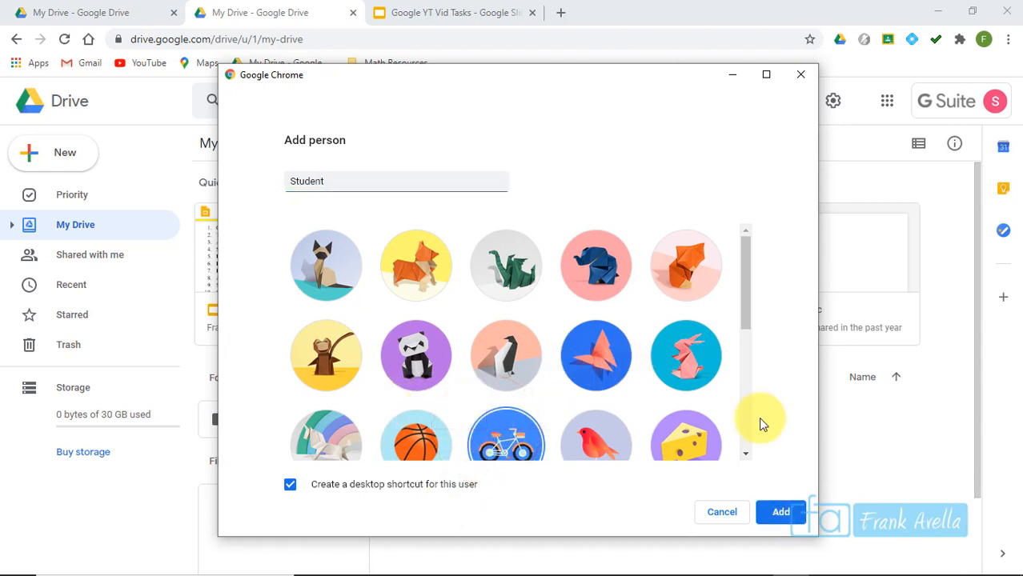
click(778, 514)
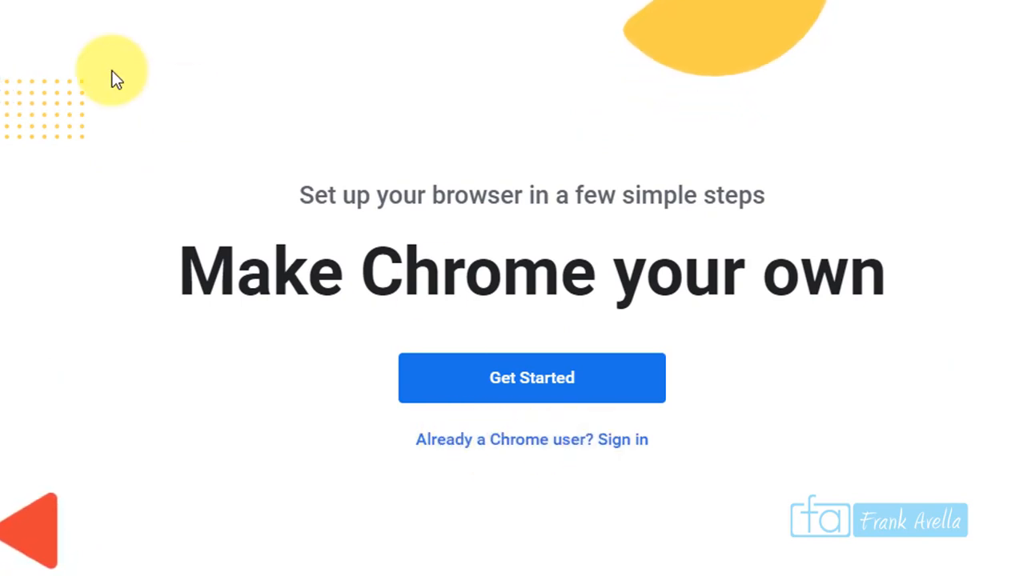
- Sign in to the new profile with the student account's e-mail and password, linking its Chrome data and turning on sync
click(492, 448)
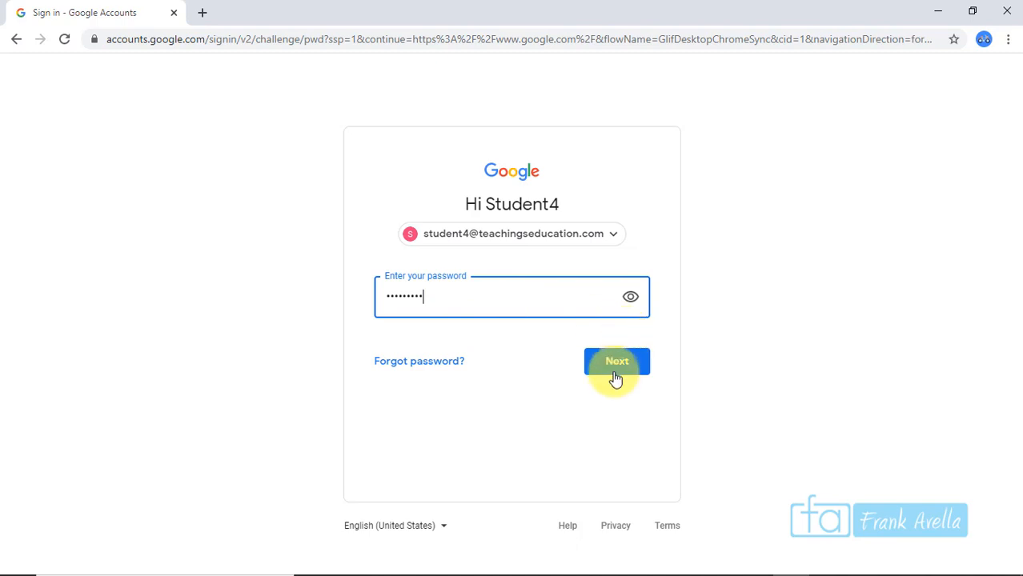
click(615, 375)
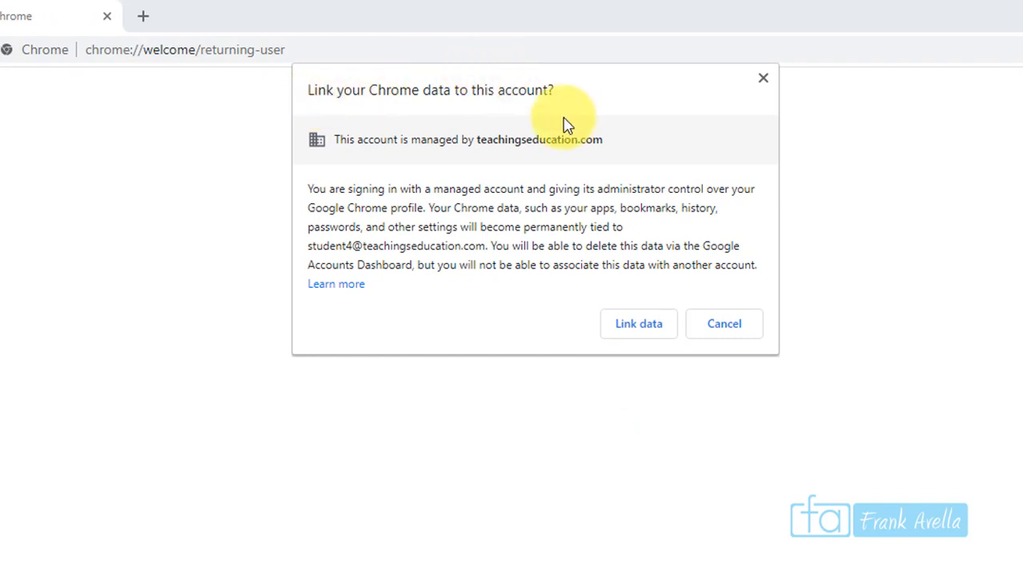
click(641, 329)
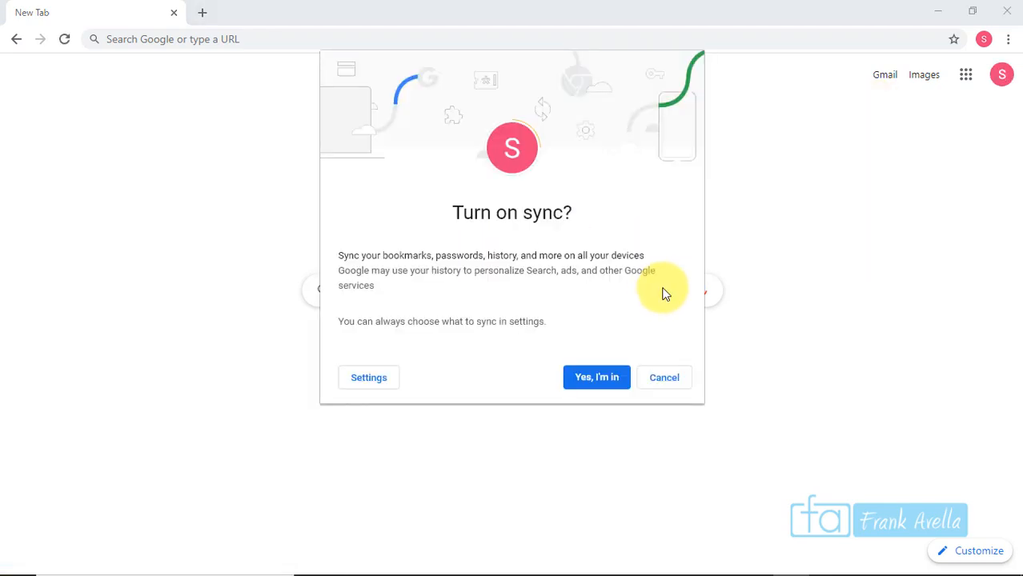
click(589, 375)
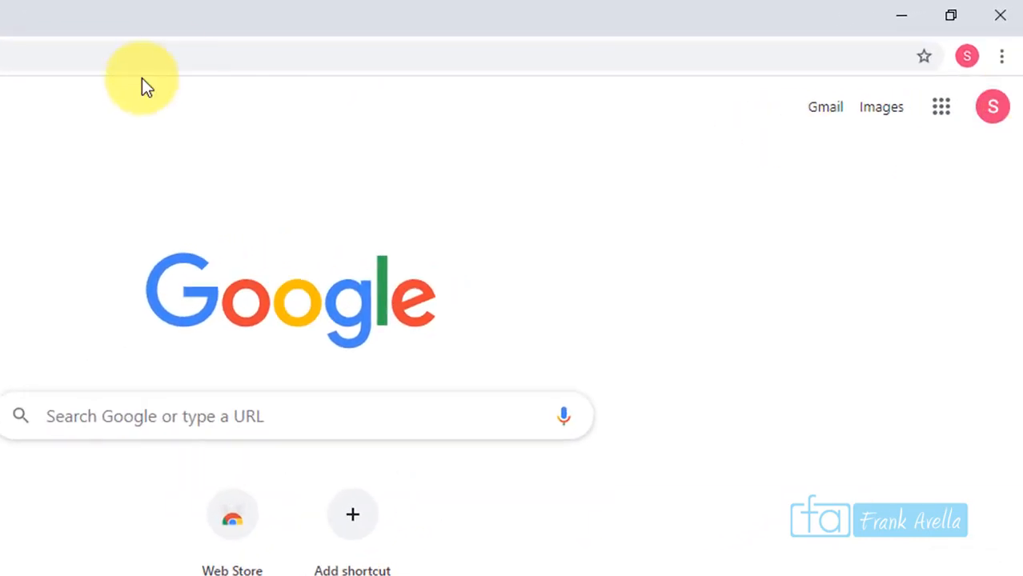
- In the student profile's window, search for "google drive" and open the account's Drive page
click(2, 63)
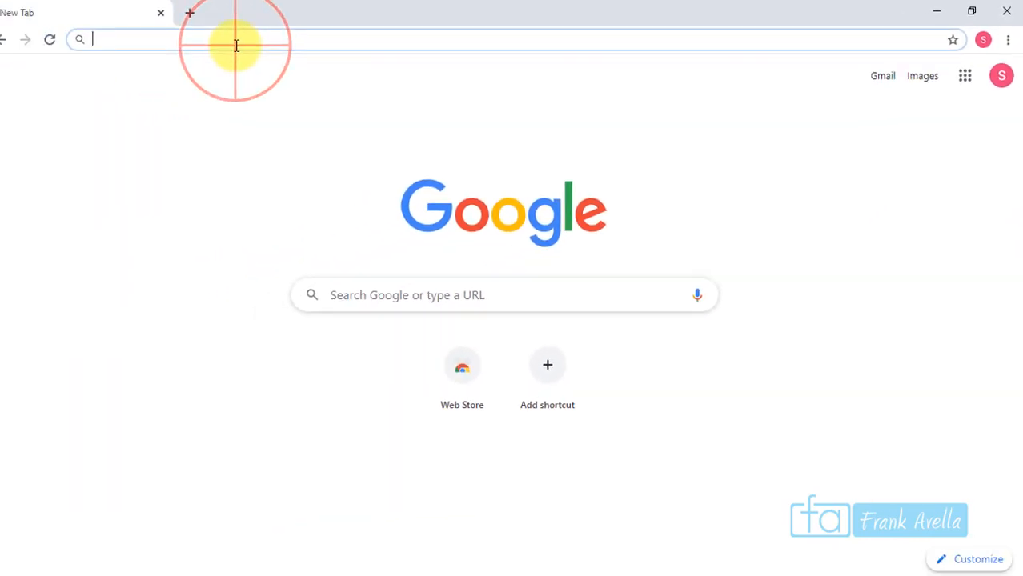
text(google drive)
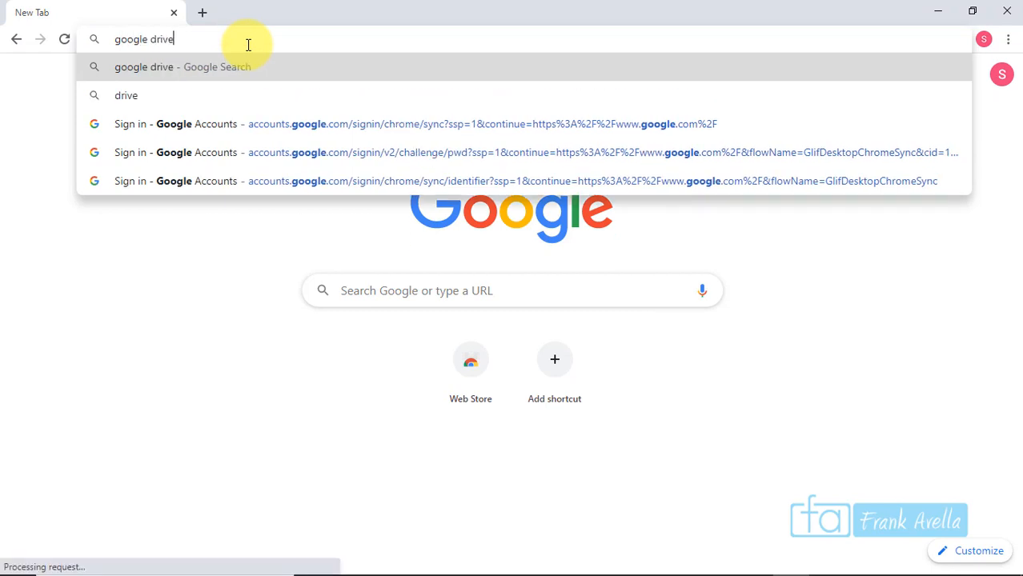
key(Return)
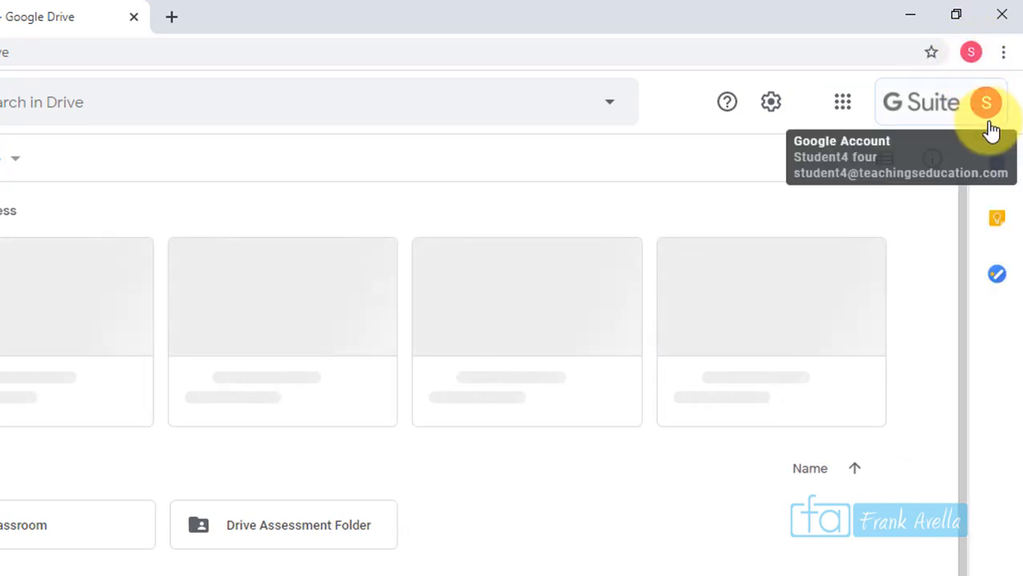
- Leave the student profile's window, examine the new profile shortcut on the desktop, and return to the main profile's Chrome window
click(1003, 16)
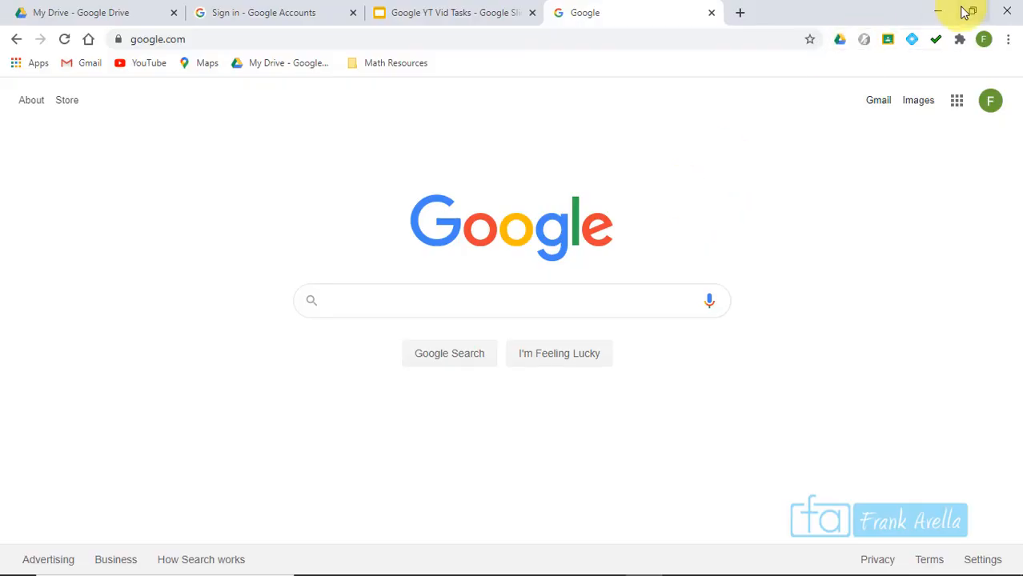
click(1006, 11)
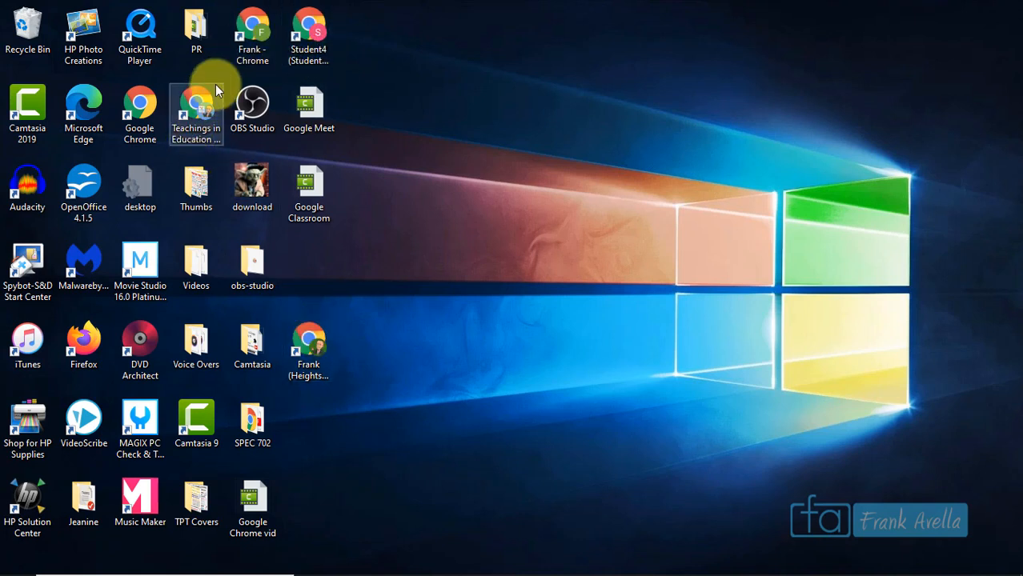
mouse_move(617, 575)
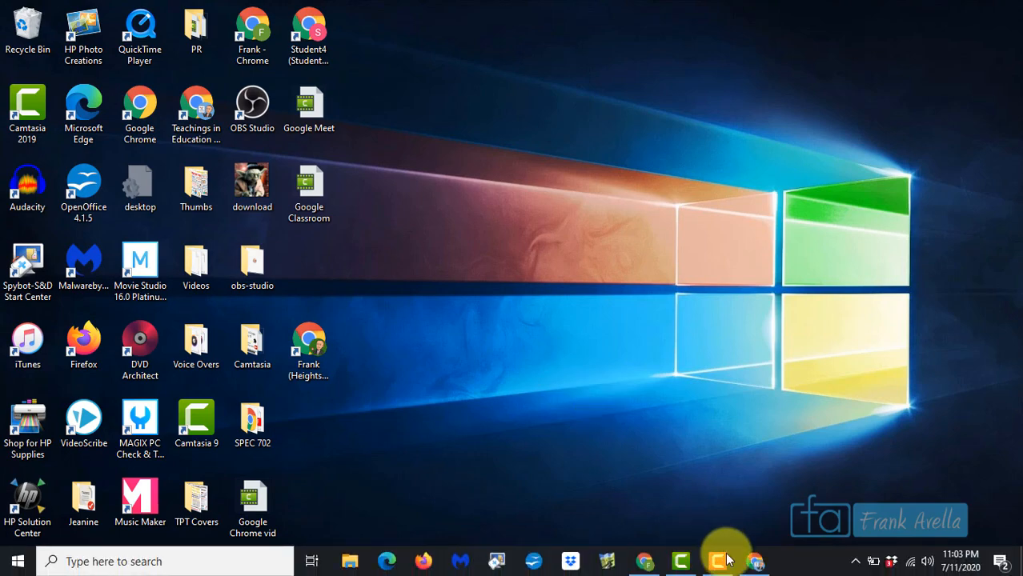
click(755, 562)
- Highlight item 5, "Start-up/Home Page", in the topic list on the Google Chrome slide
drag(531, 353, 370, 360)
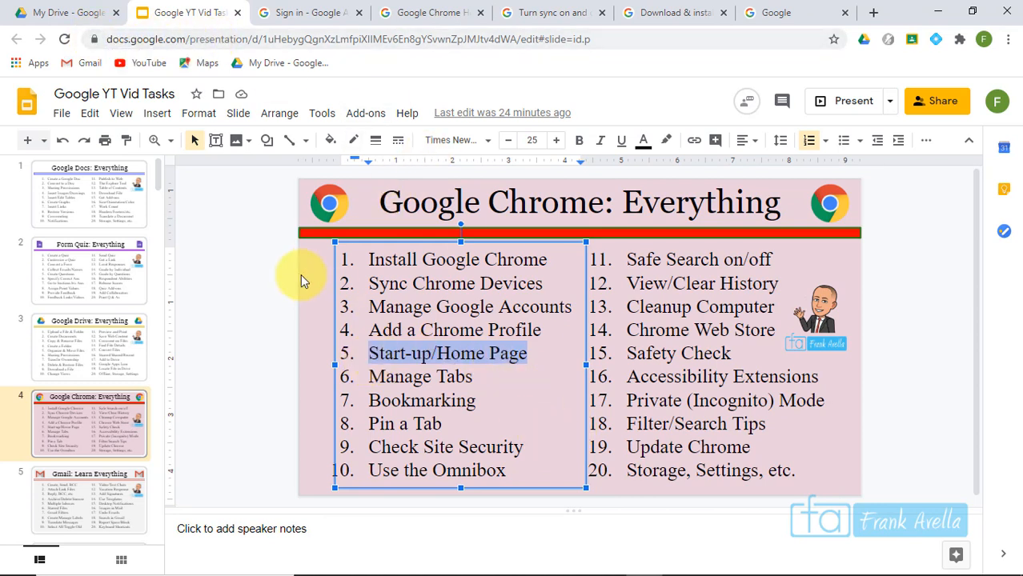
click(529, 360)
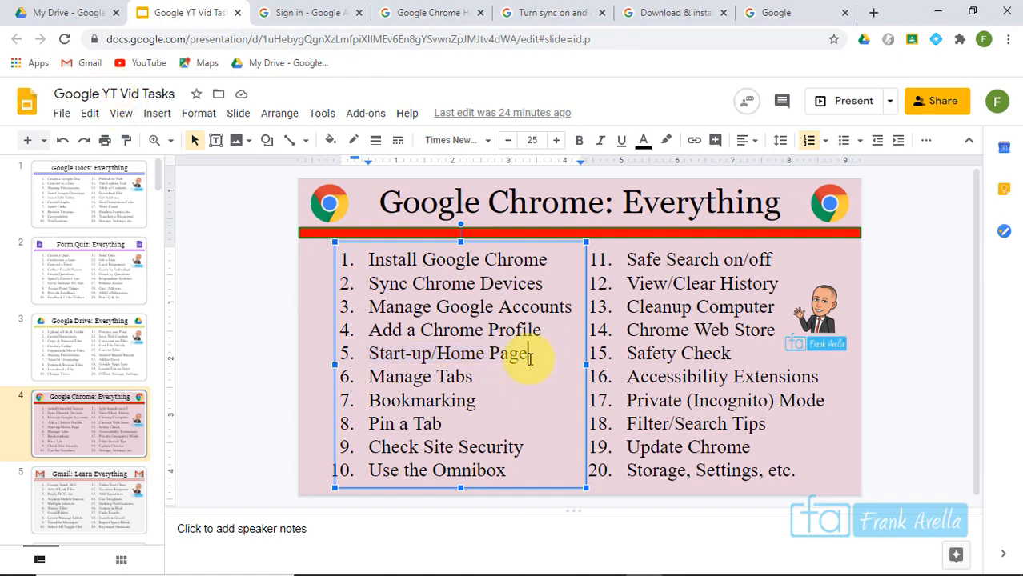
drag(530, 359, 362, 359)
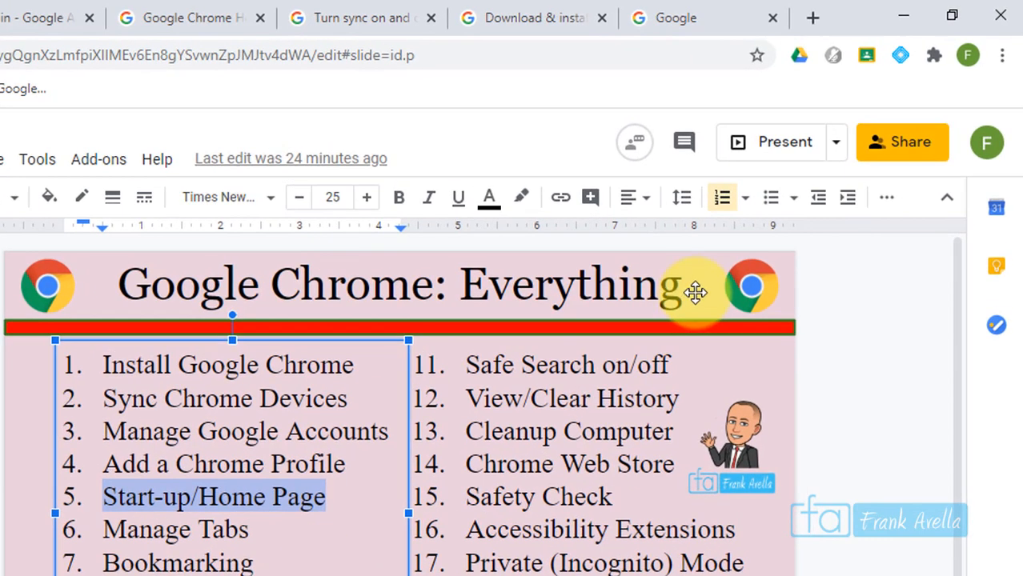
- Open the Chrome settings and, under Appearance, show the home button with the custom web address option selected
click(1002, 56)
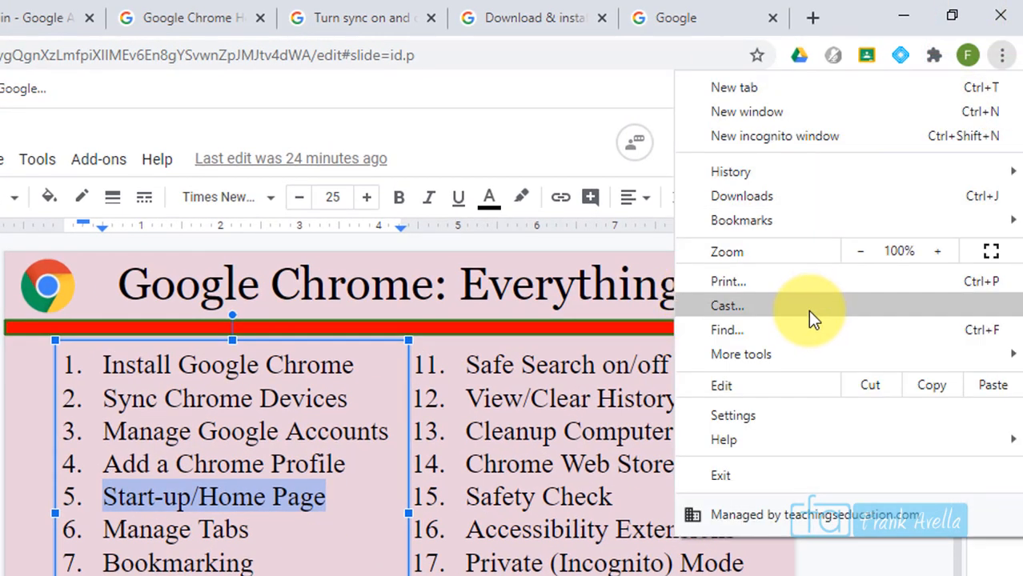
click(755, 417)
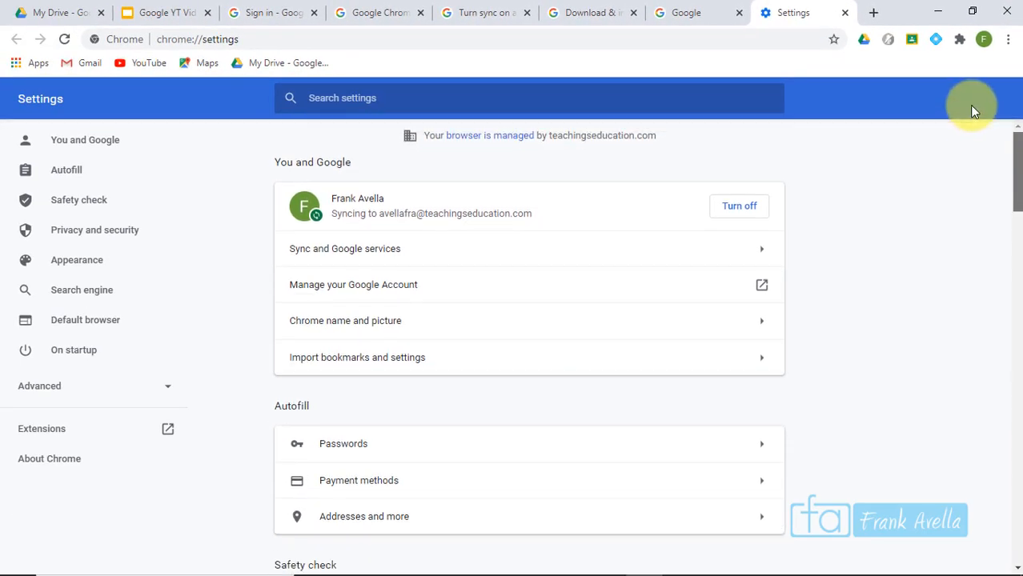
drag(1014, 137, 1015, 274)
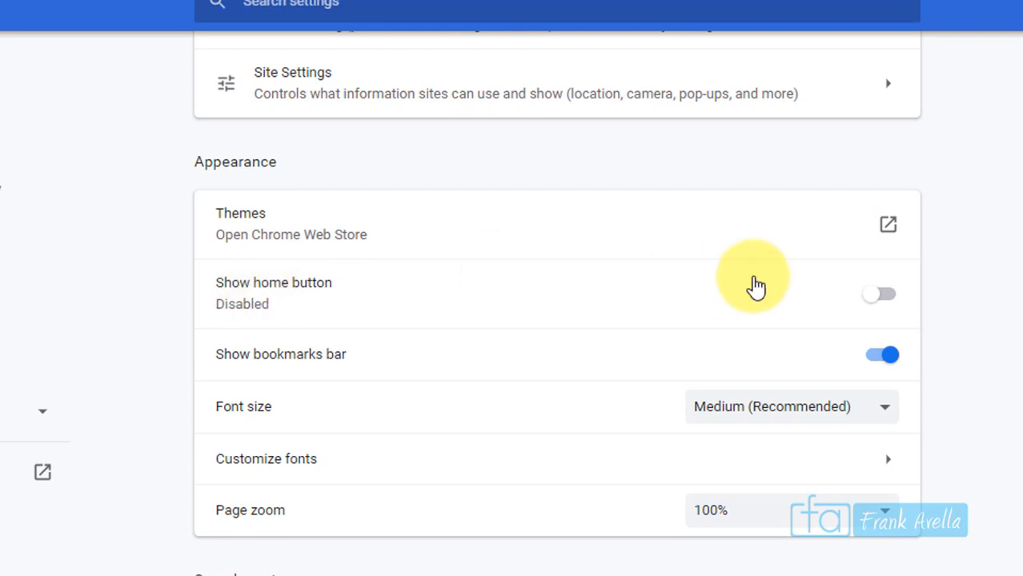
click(879, 308)
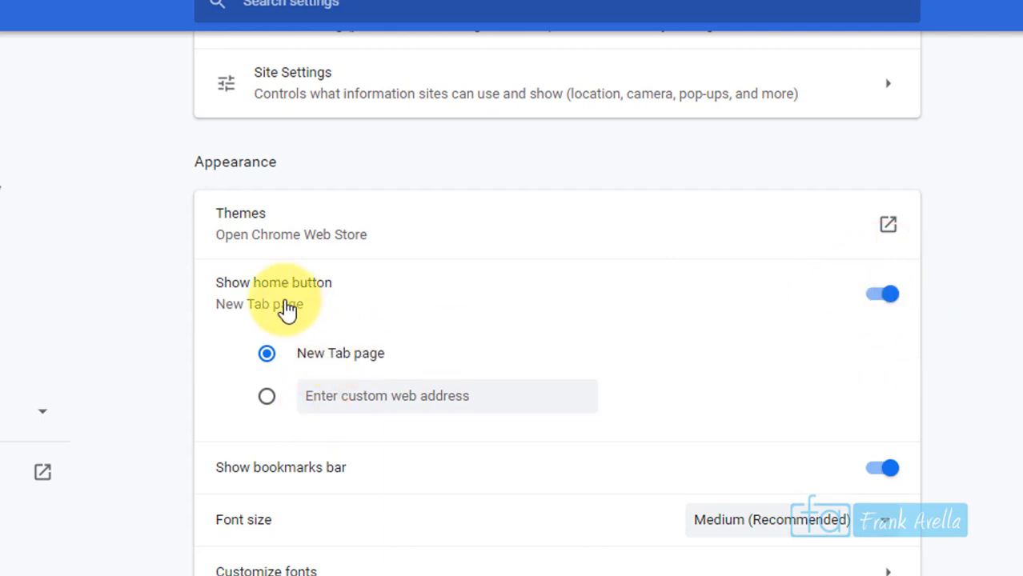
click(364, 397)
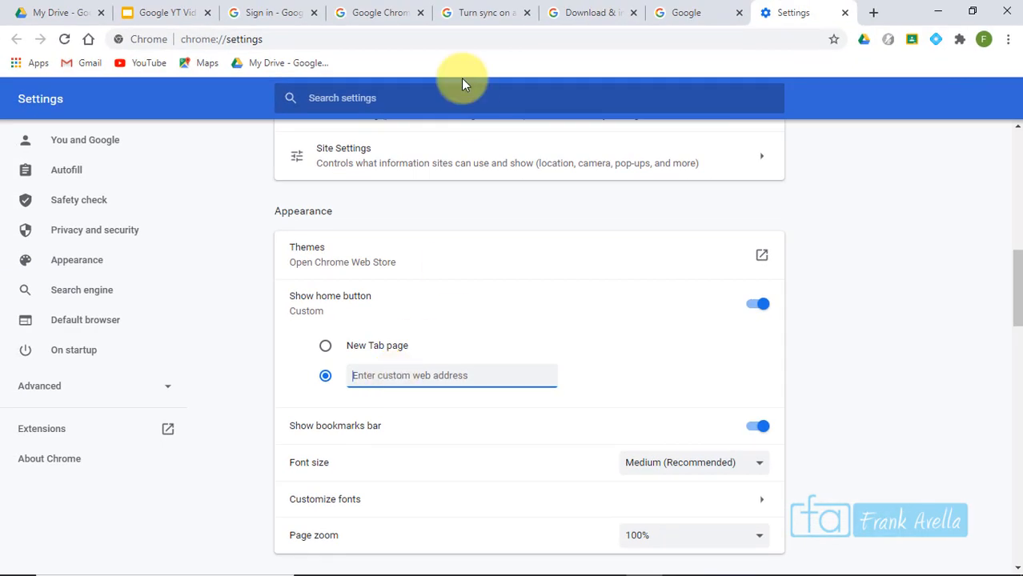
- Load the Google Help page in the sync help tab, and toggle the home button setting off and on again
click(498, 14)
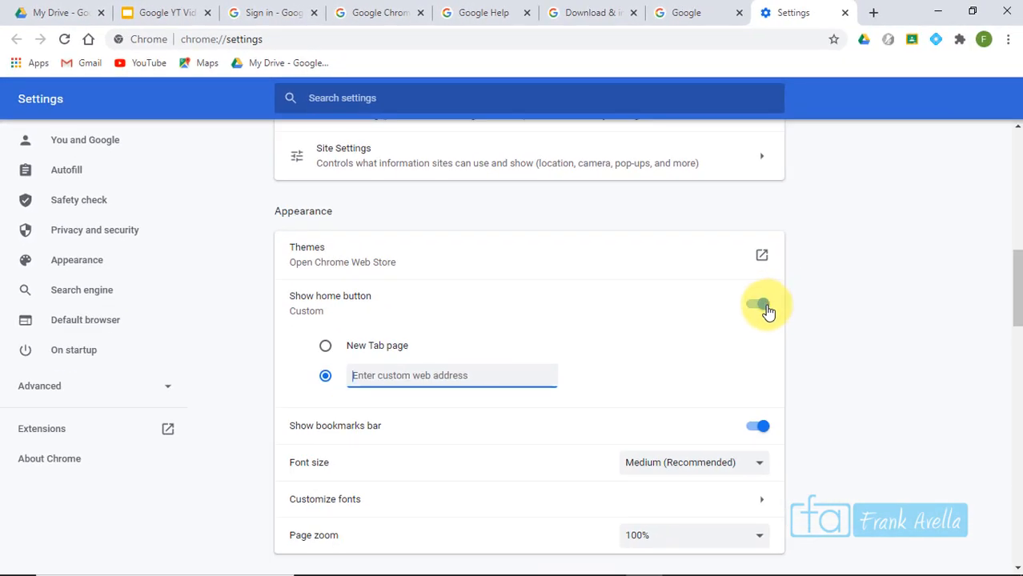
click(765, 306)
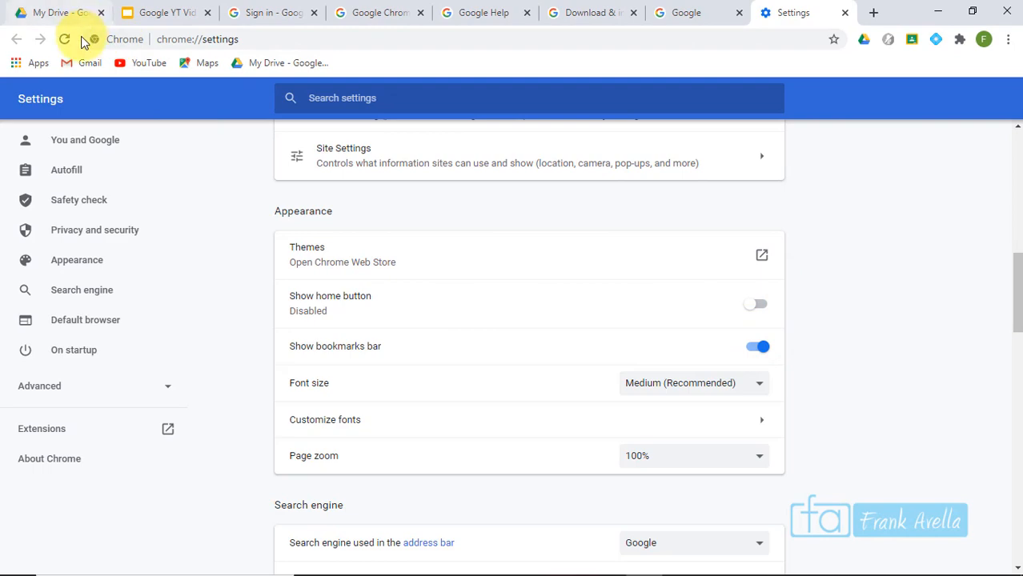
click(763, 308)
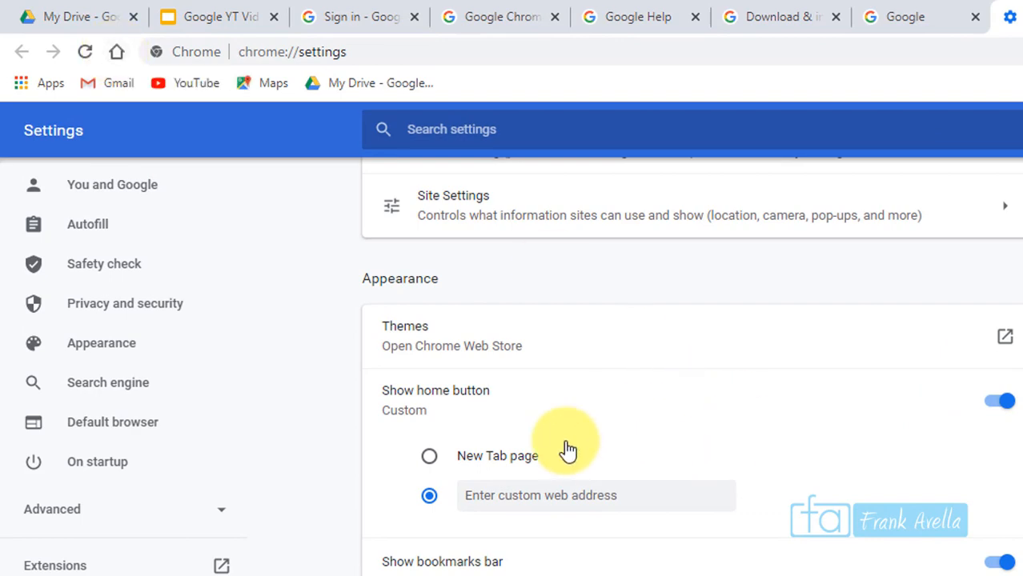
click(612, 17)
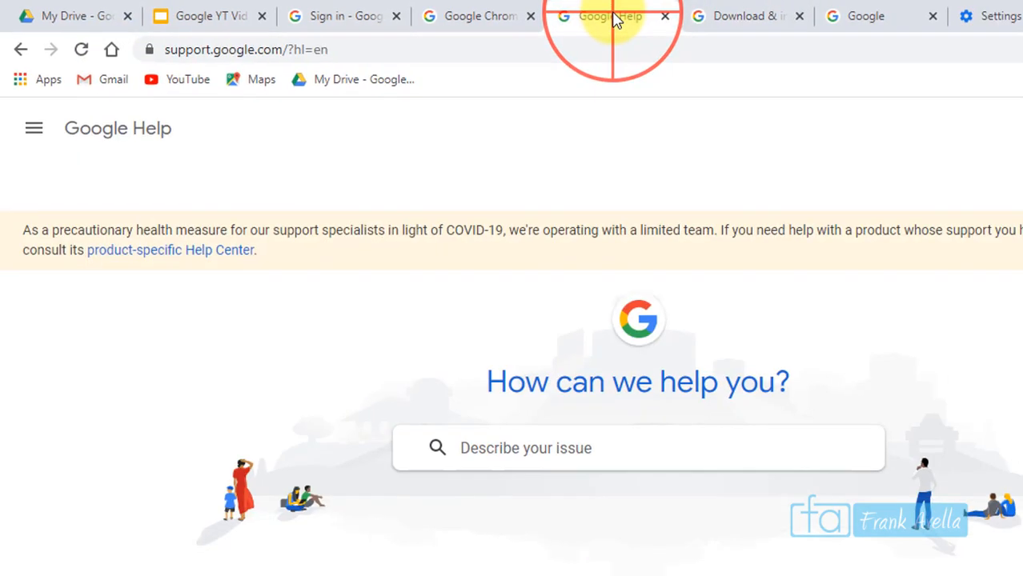
click(289, 41)
key(ctrl+c)
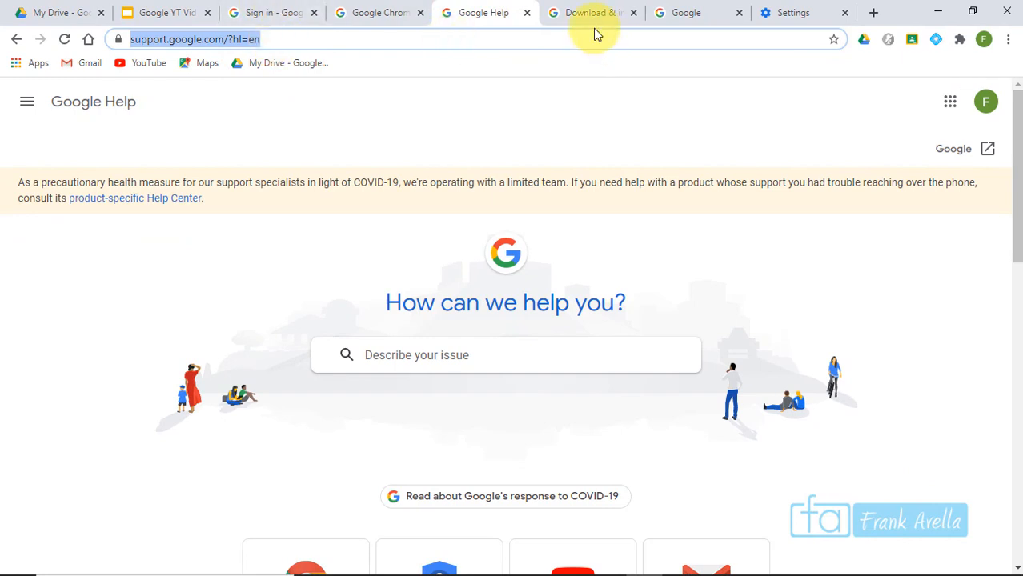
click(752, 11)
click(434, 370)
key(ctrl+v)
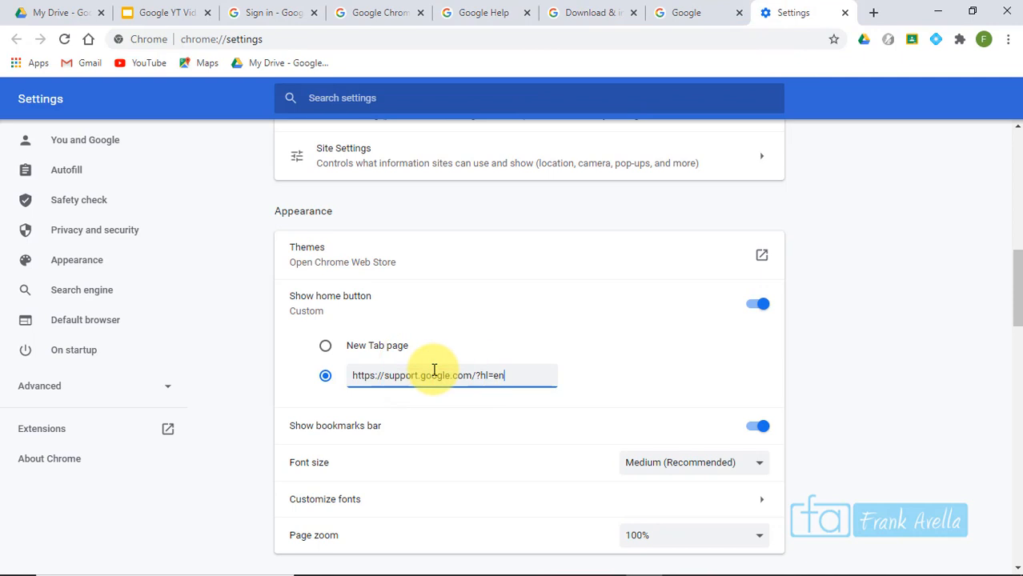
click(610, 343)
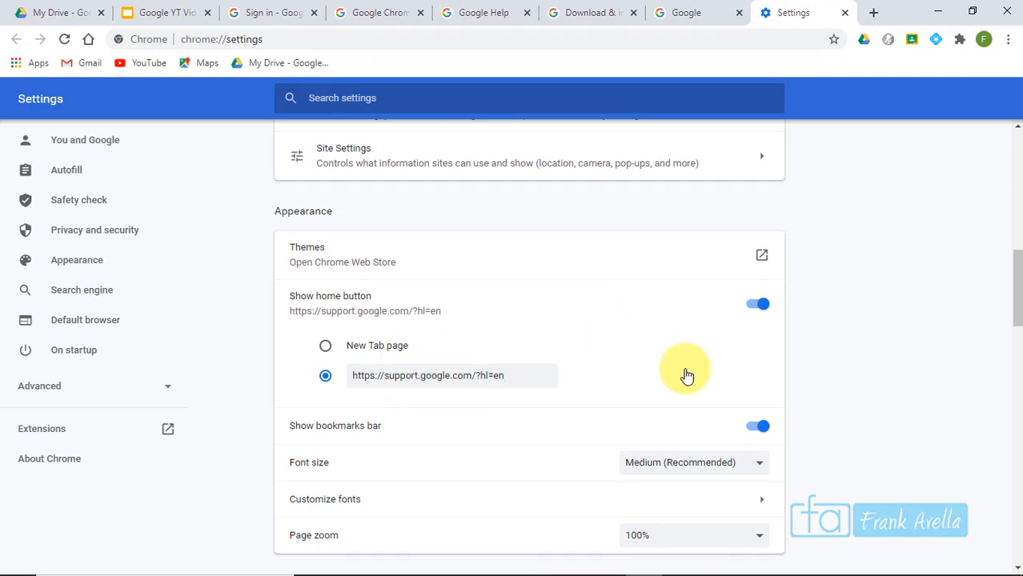
click(759, 306)
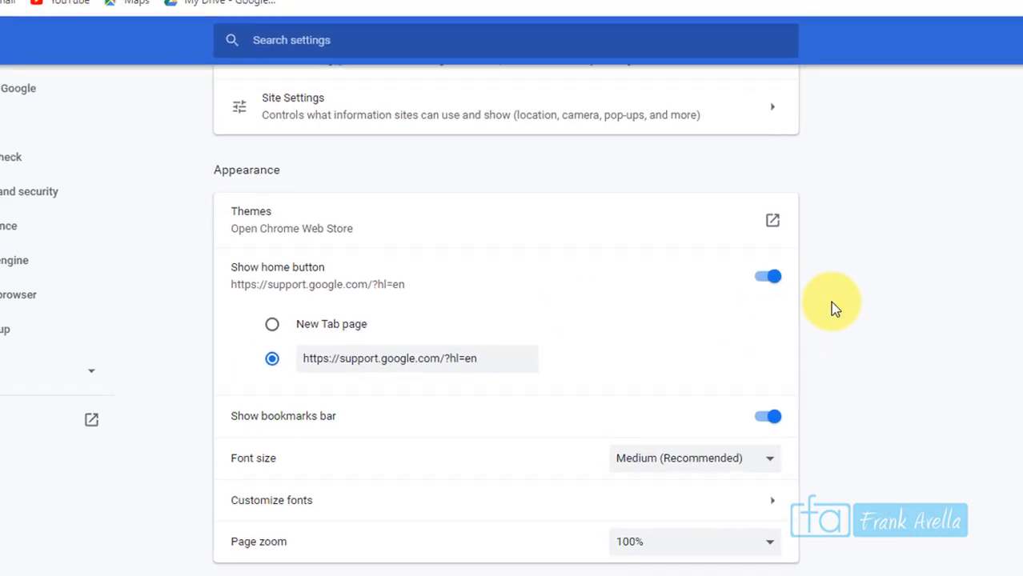
click(813, 327)
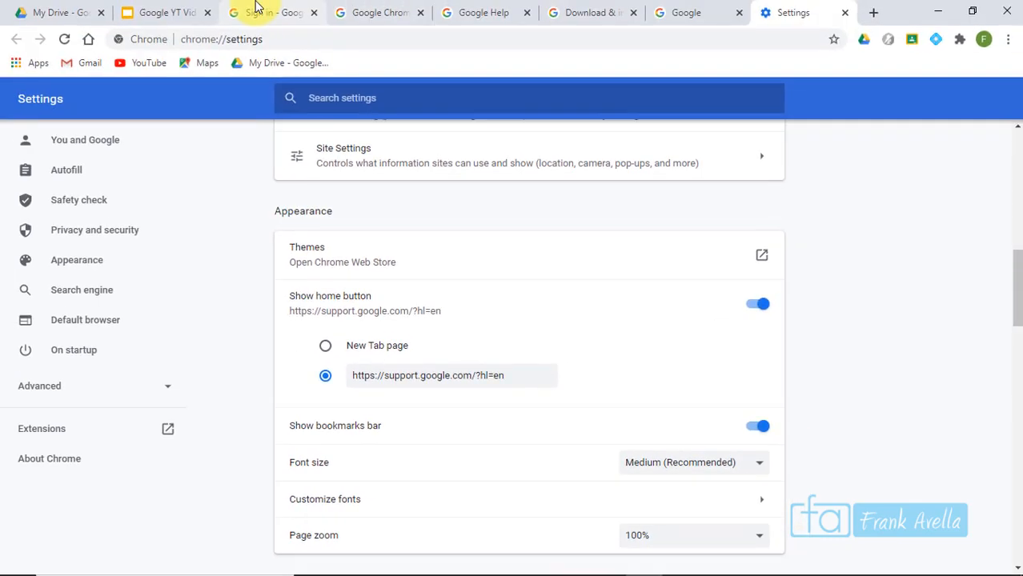
- Test the home button from other open tabs, including the google.com page
click(374, 22)
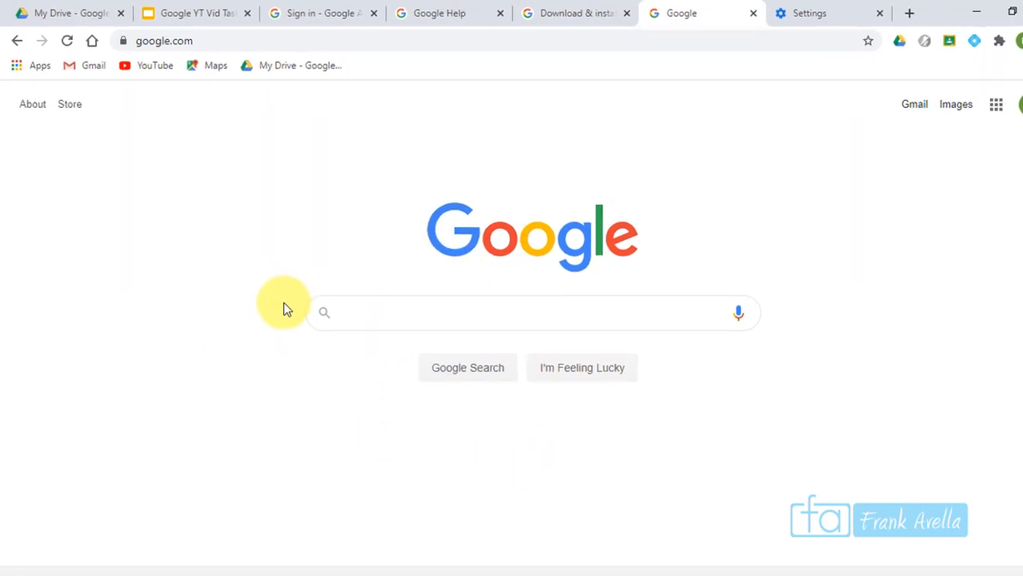
click(123, 51)
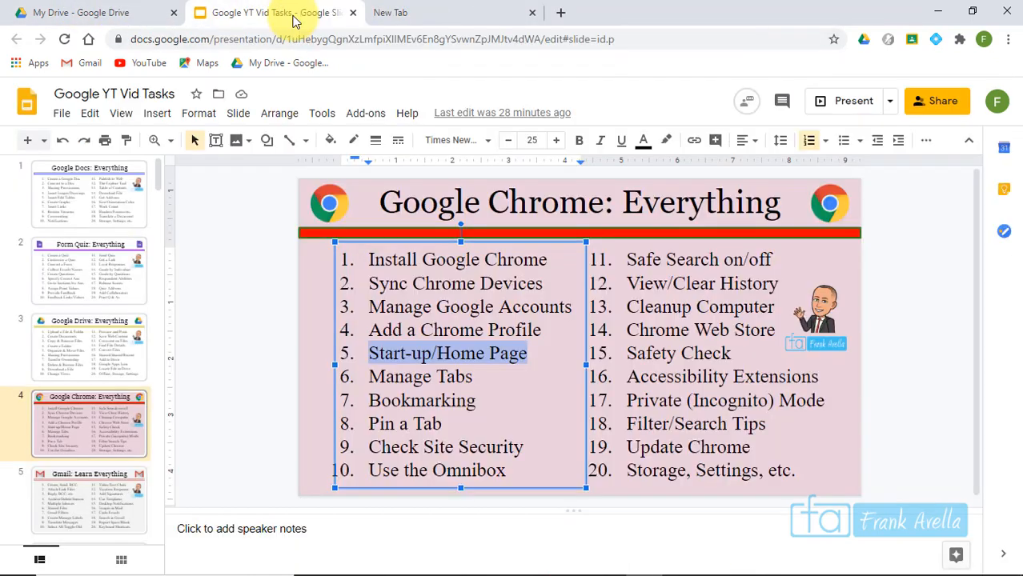
- Highlight only the word "Start-up" in item 5 of the slide's topic list
click(486, 389)
click(522, 350)
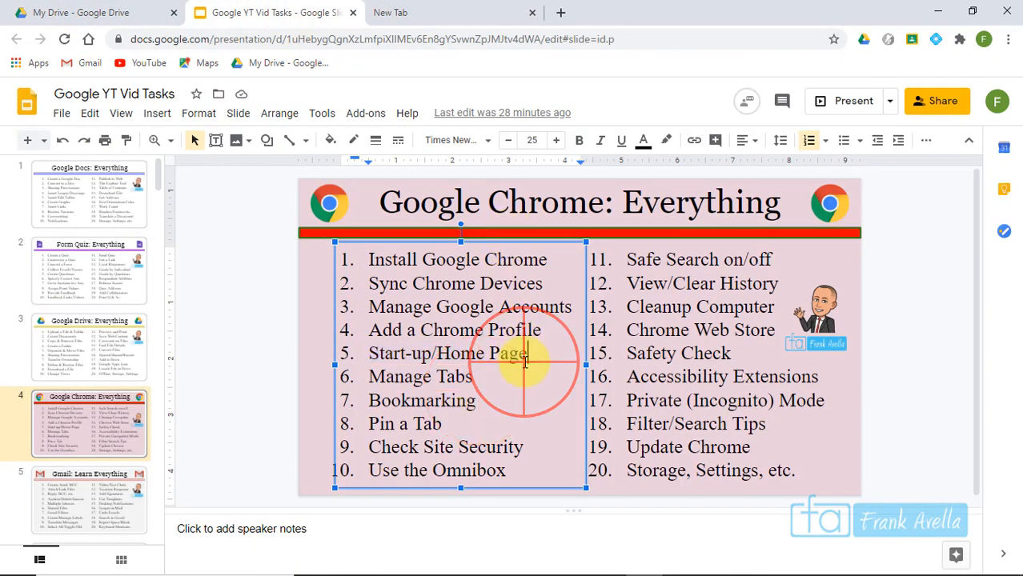
click(432, 354)
drag(431, 353, 373, 355)
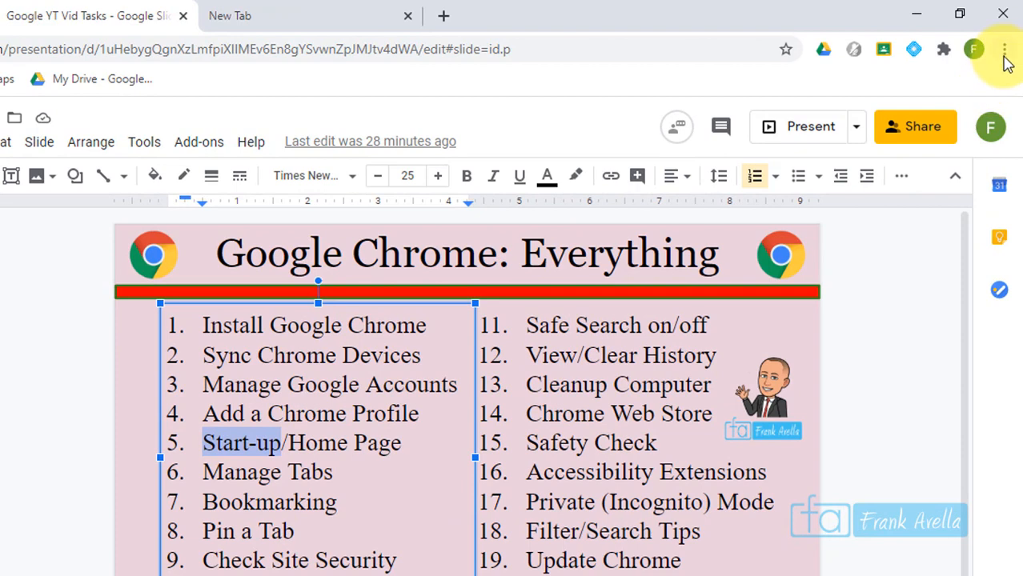
- Open Chrome's settings and set the On startup behaviour to Continue where you left off, checking the slides tab among the open tabs
click(1004, 53)
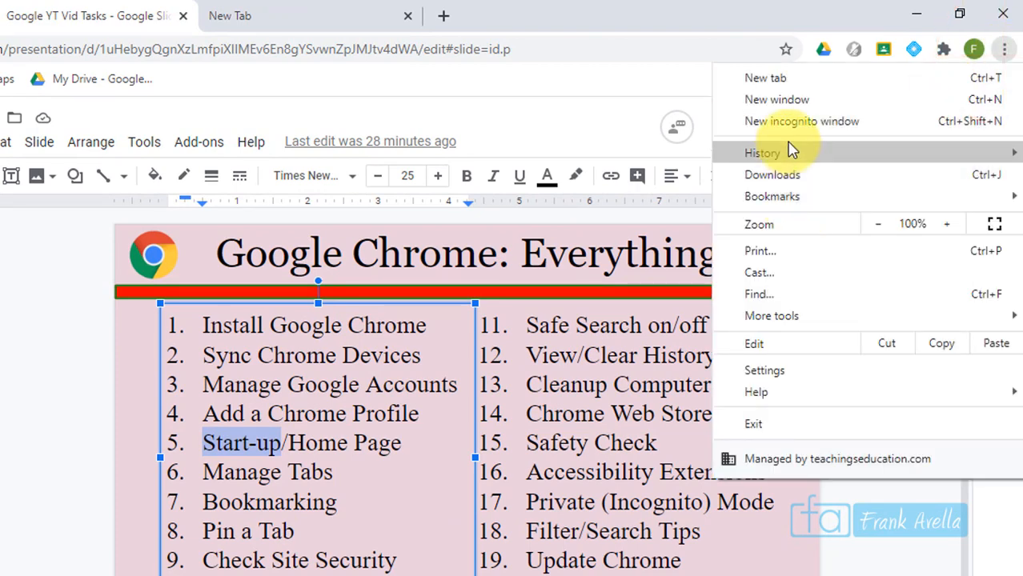
click(780, 372)
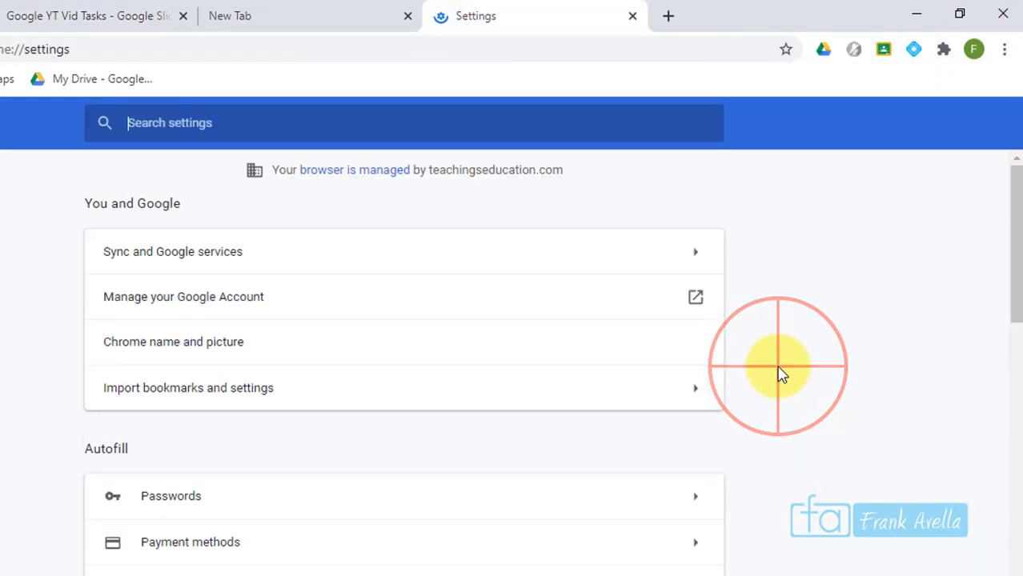
drag(1014, 203, 1012, 361)
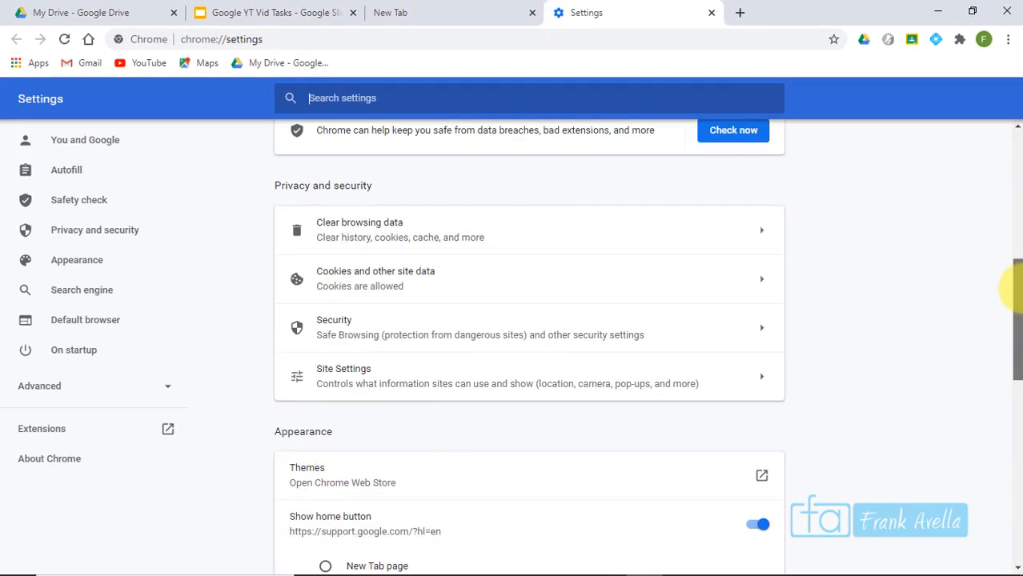
drag(1013, 290, 998, 475)
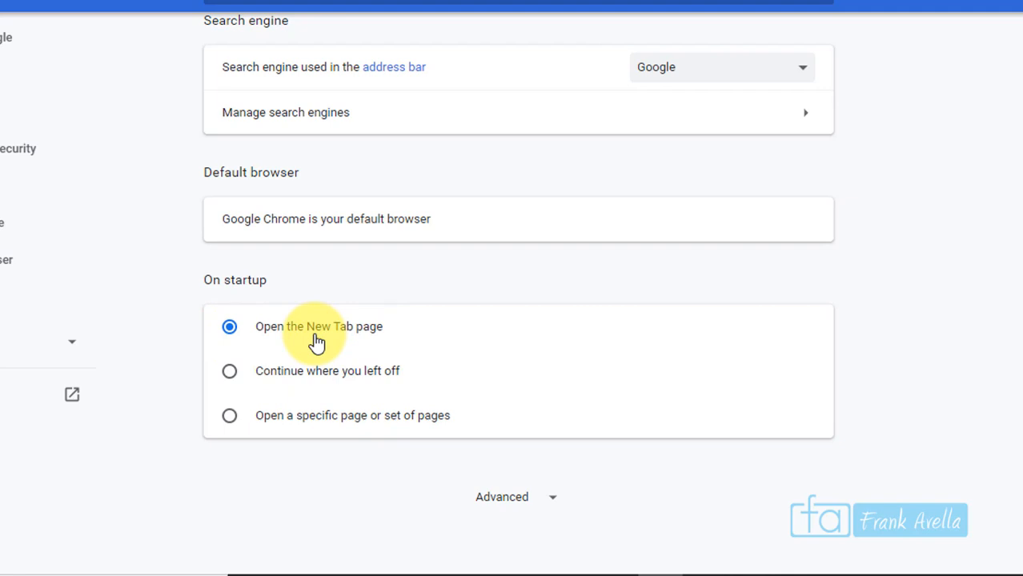
click(231, 375)
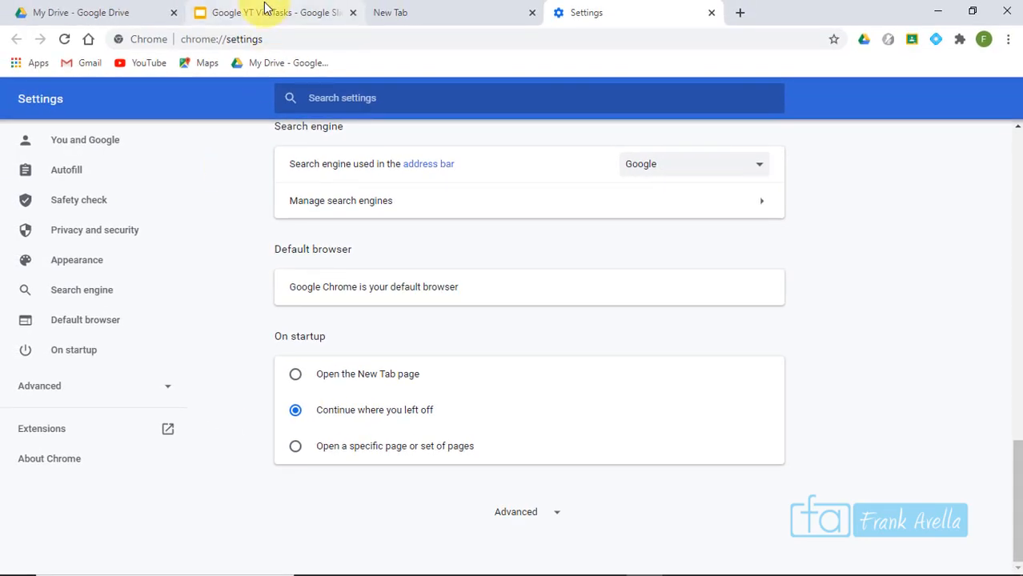
click(265, 7)
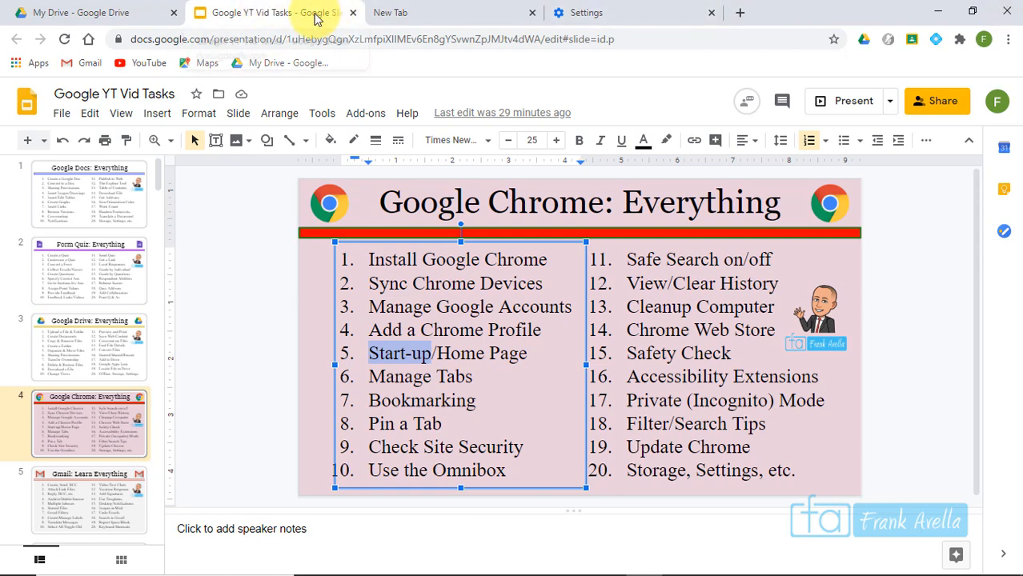
click(654, 11)
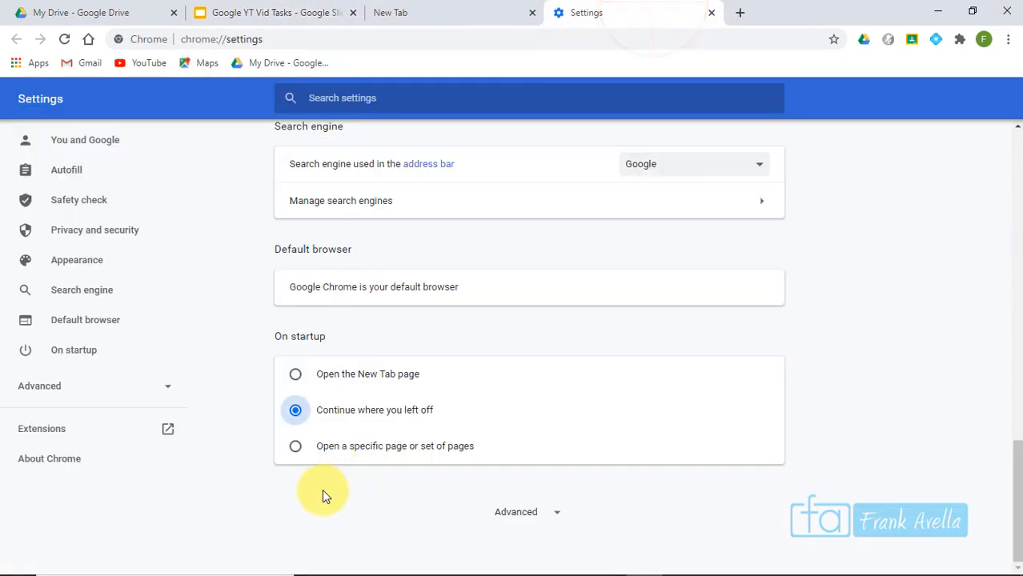
- Set Chrome to open a specific set of pages on startup, using the currently open pages
click(296, 450)
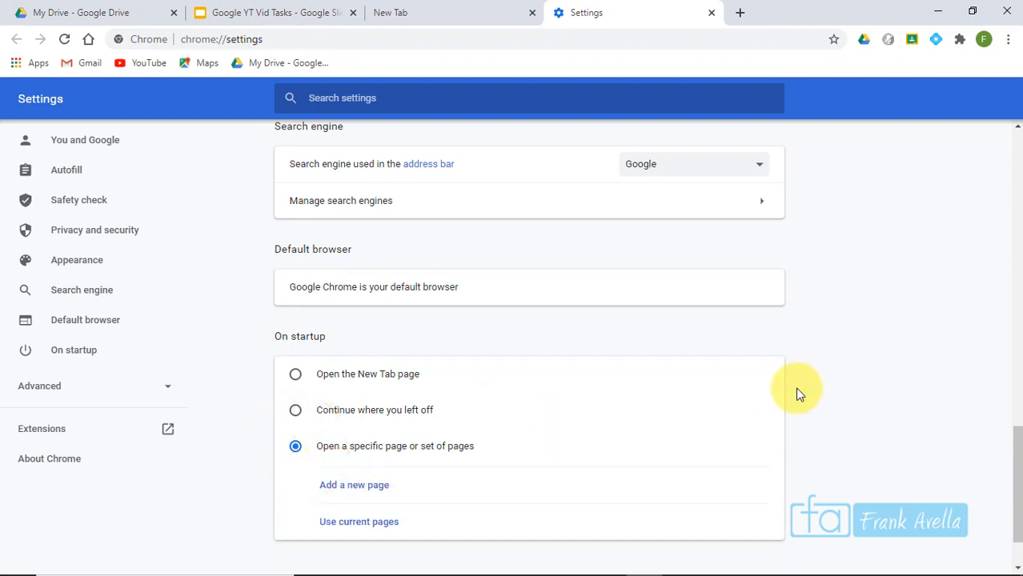
scroll(1008, 408, down, 1)
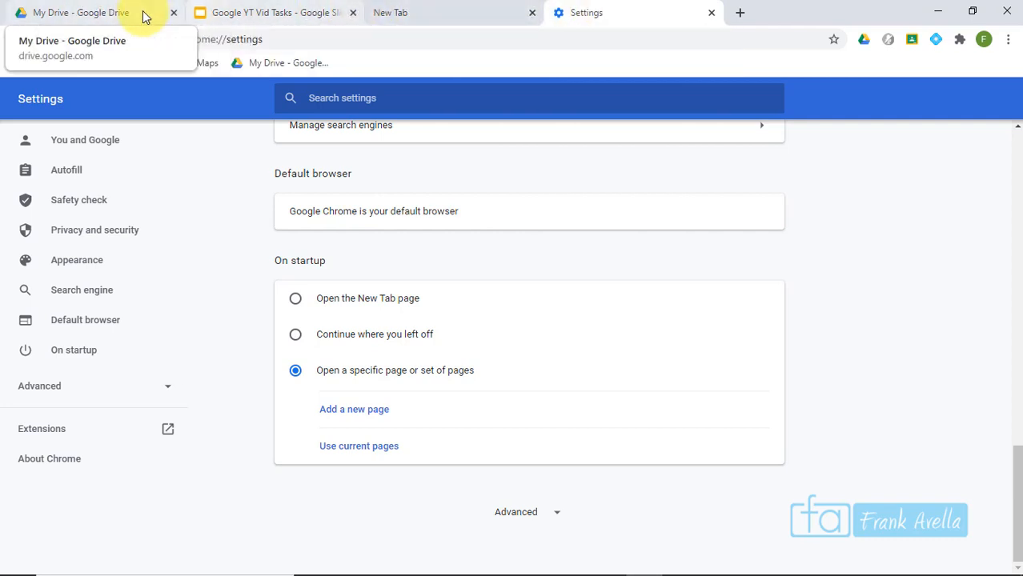
click(357, 449)
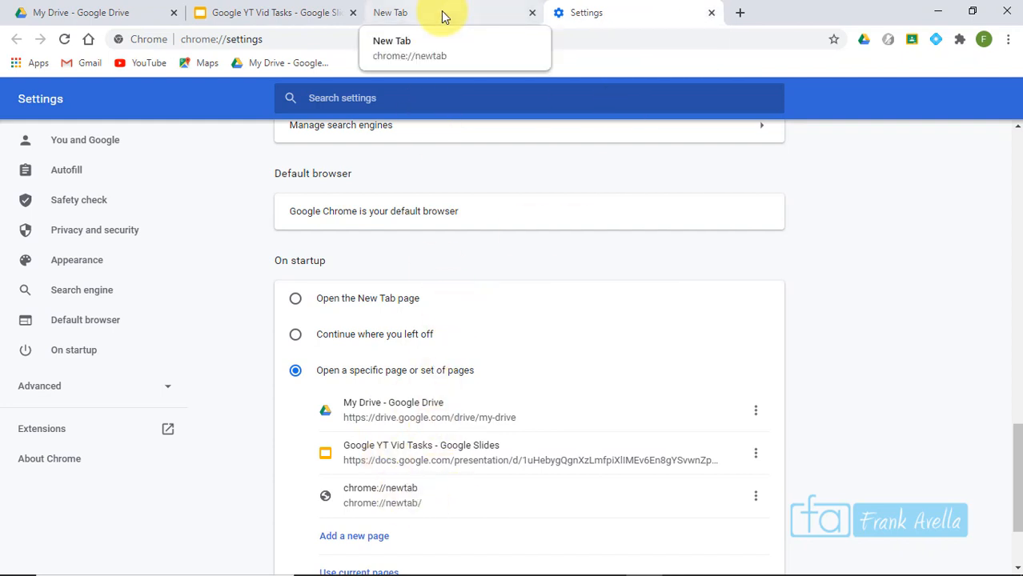
- Remove the chrome://newtab entry from the startup pages and close the open New Tab
click(754, 498)
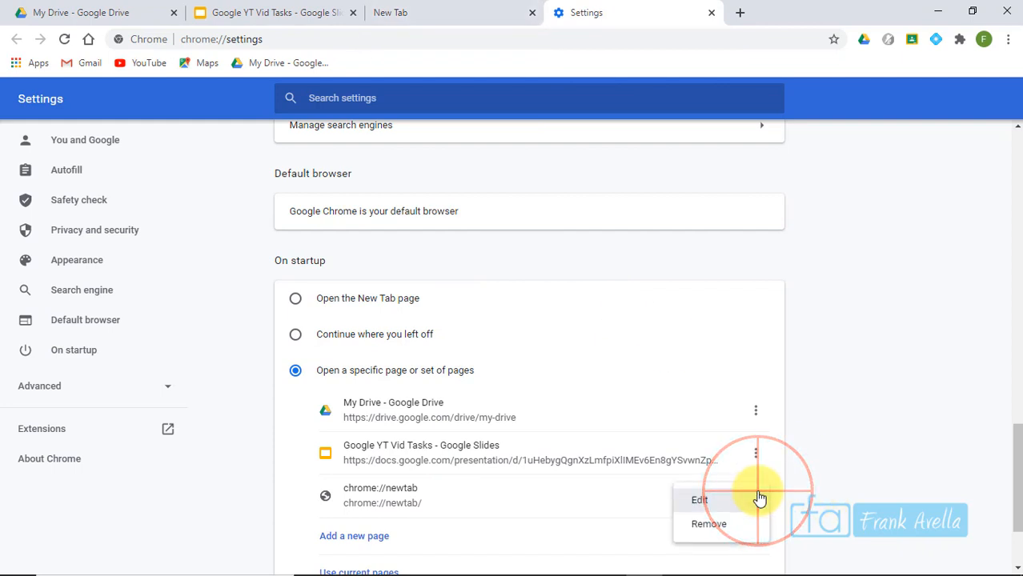
click(716, 527)
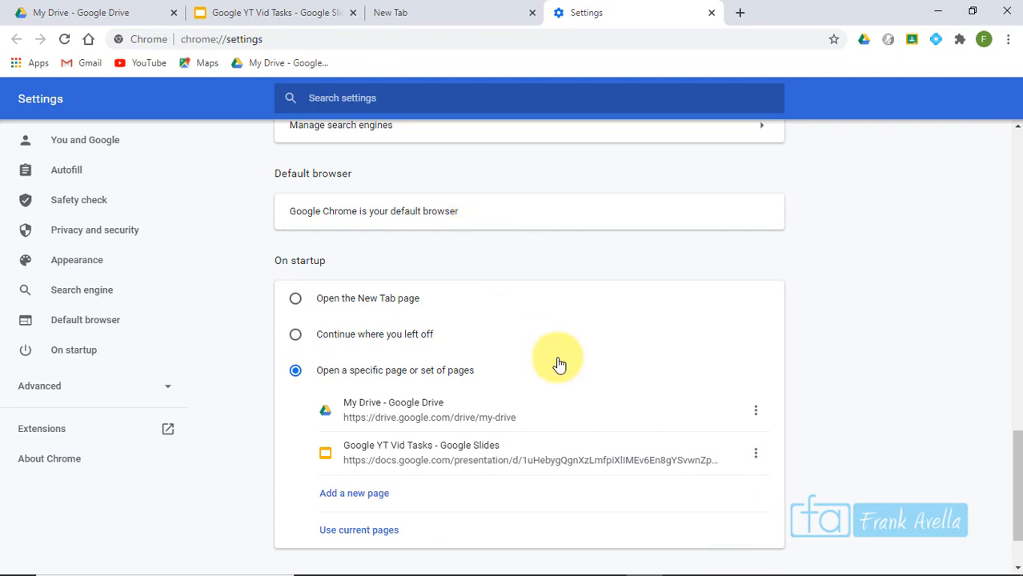
click(532, 13)
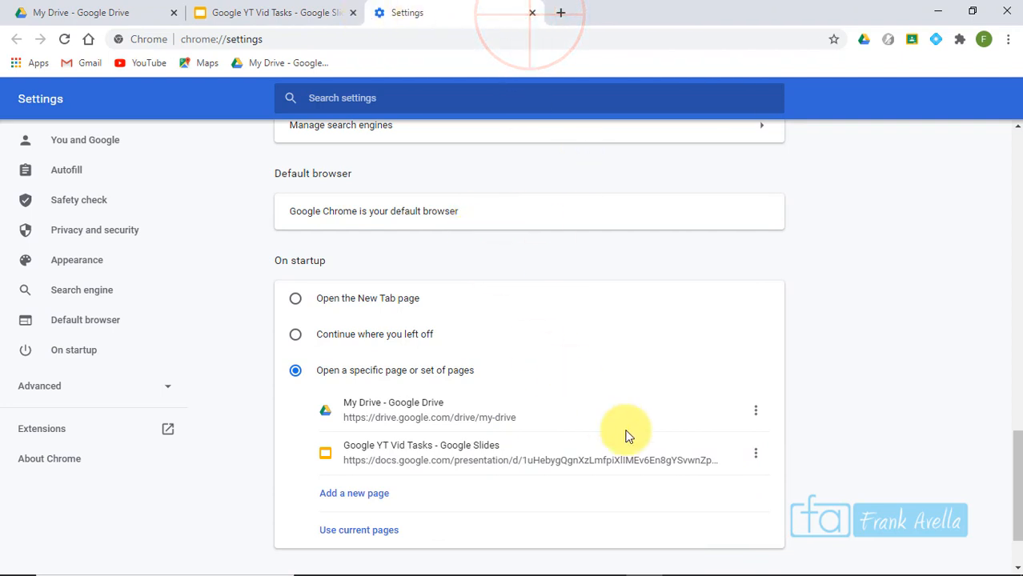
drag(1017, 474, 1017, 528)
click(357, 410)
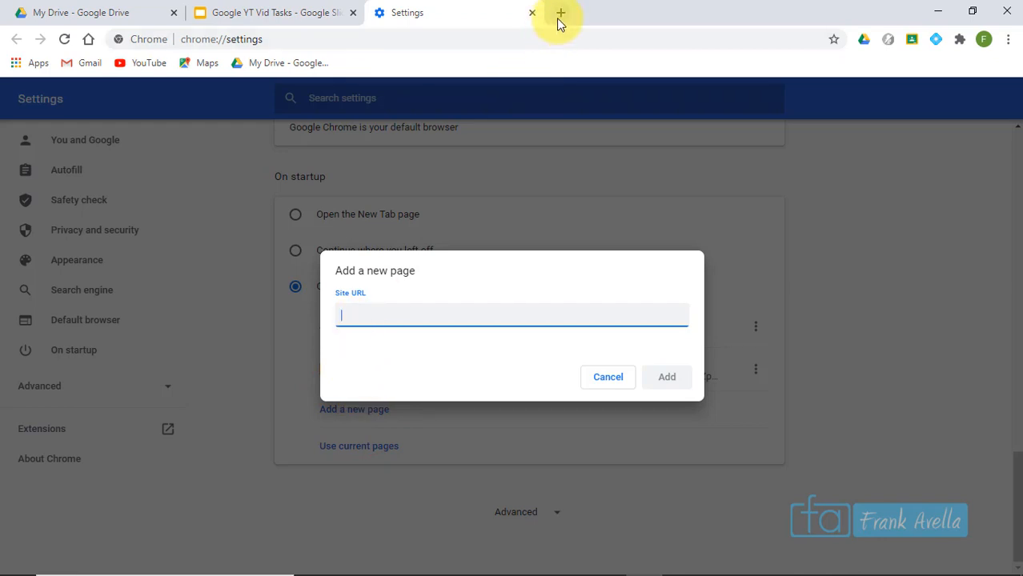
click(560, 14)
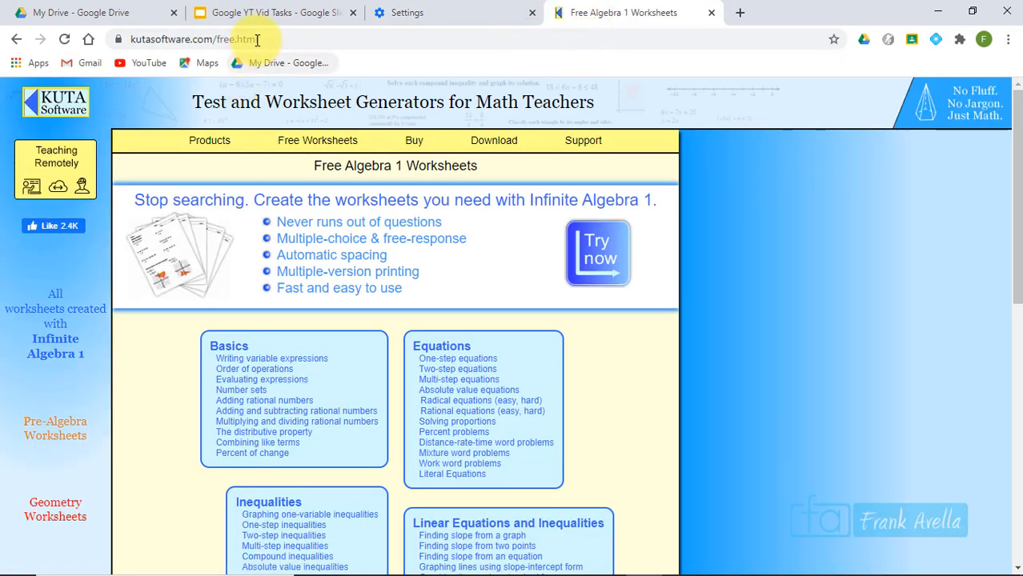
click(256, 40)
key(ctrl+c)
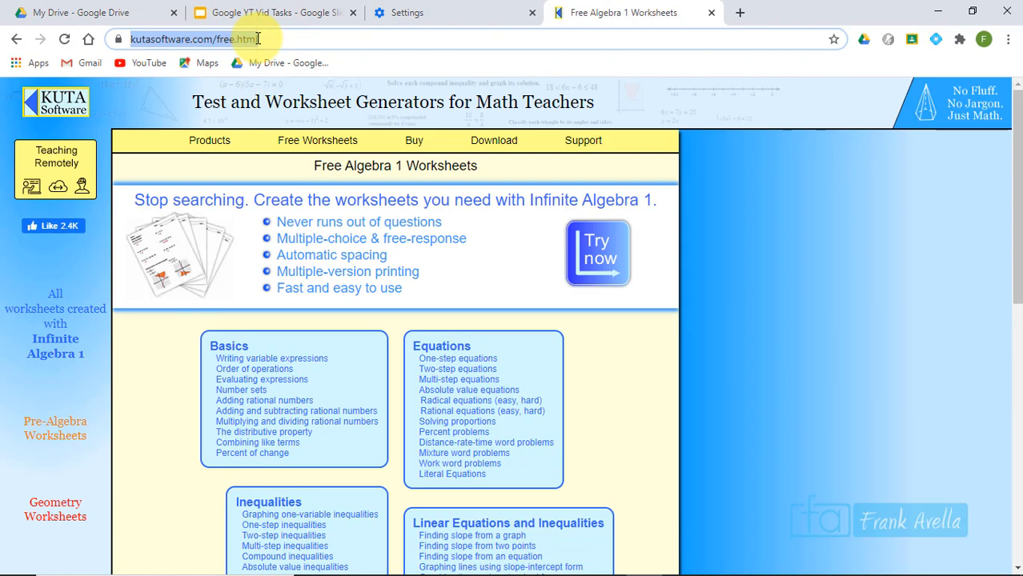
click(413, 12)
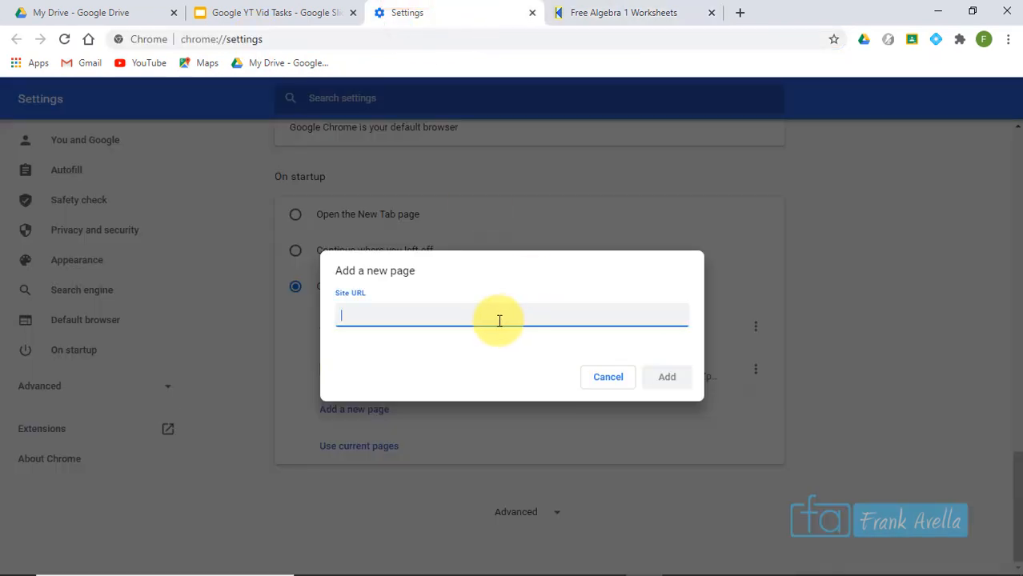
key(ctrl+v)
click(677, 388)
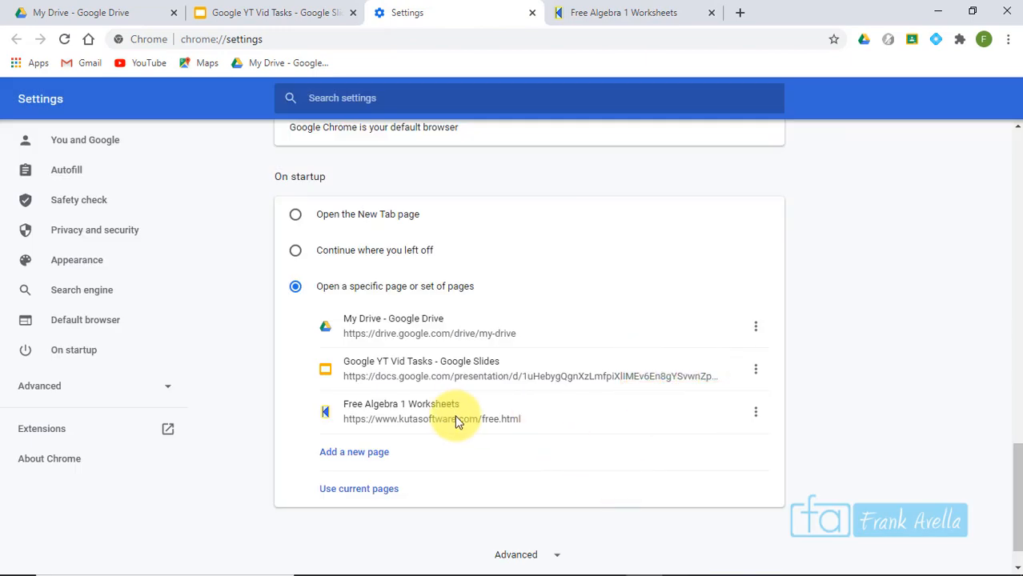
- Close the Settings page and relaunch Chrome from the profile's own desktop shortcut
mouse_move(1017, 497)
mouse_down()
mouse_move(1012, 104)
mouse_move(1019, 511)
mouse_up()
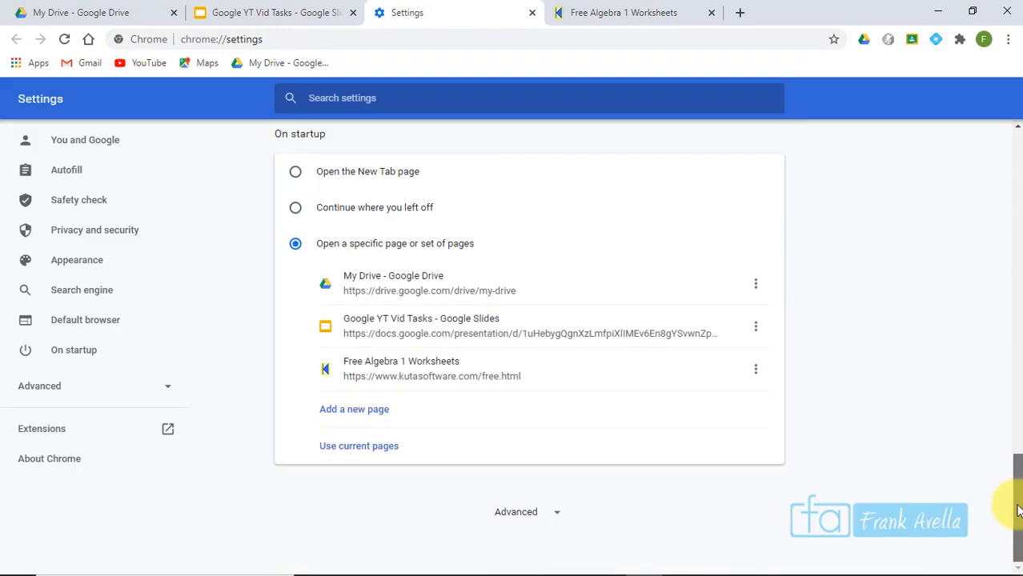
scroll(985, 280, up, 20)
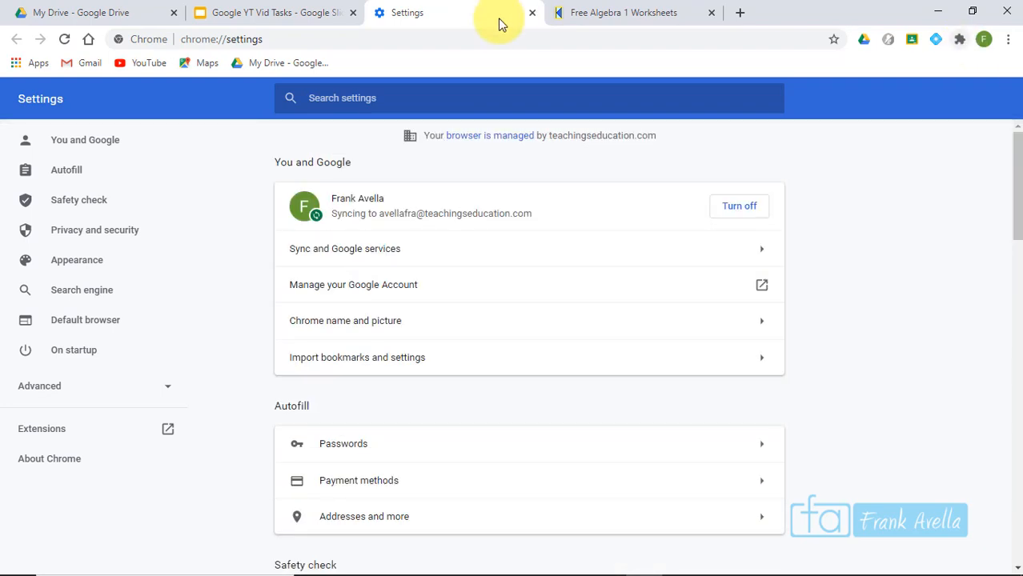
click(532, 13)
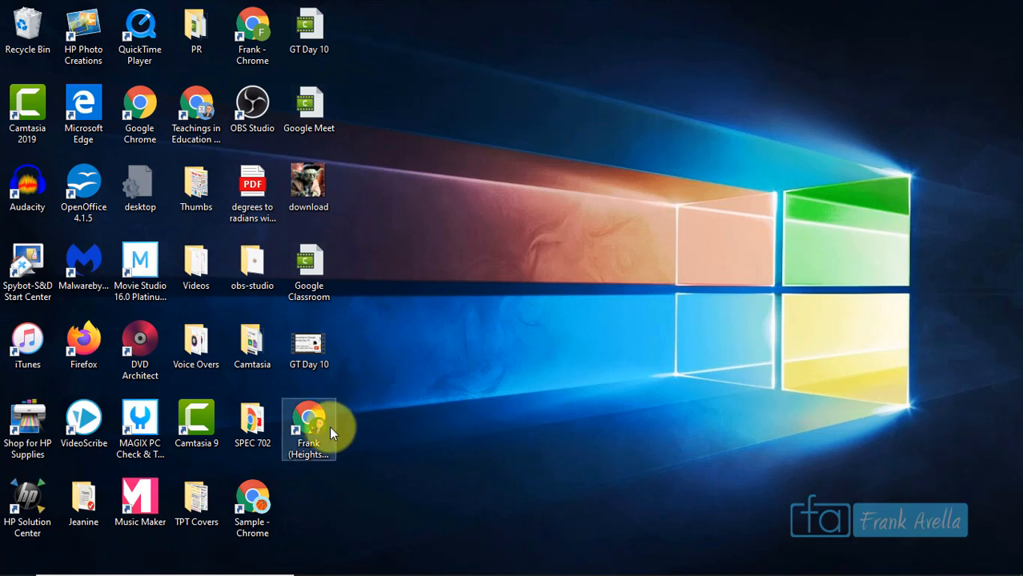
click(259, 40)
double_click(252, 30)
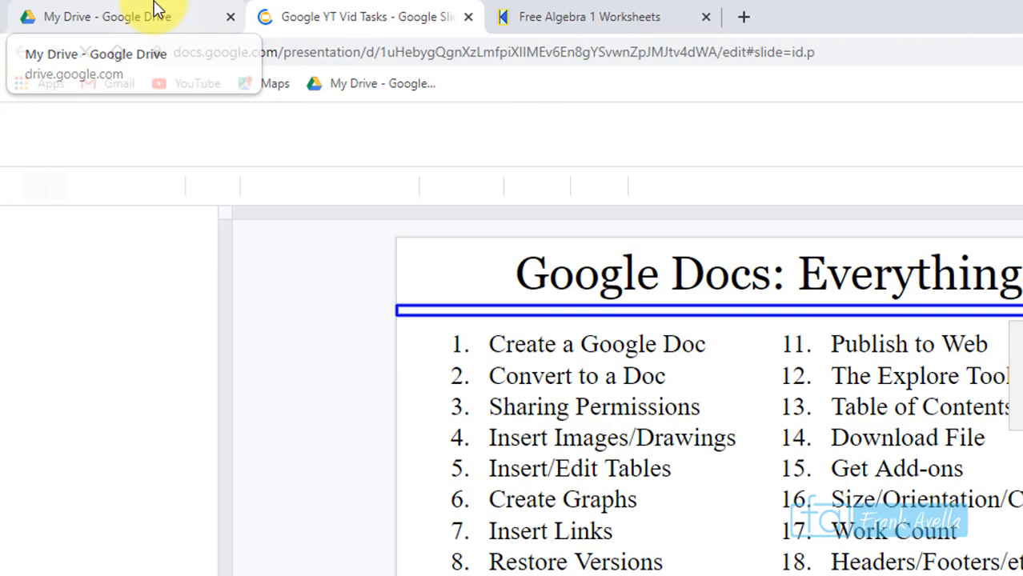
- Check the startup tabs for My Drive, Free Algebra 1 Worksheets and the Google YT Vid Tasks slides
click(157, 10)
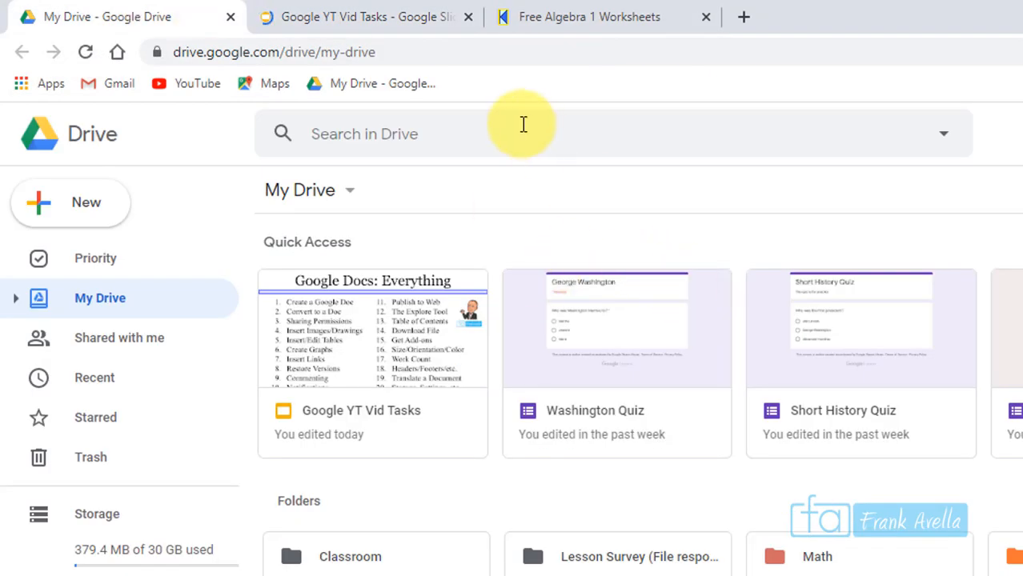
click(584, 24)
click(339, 27)
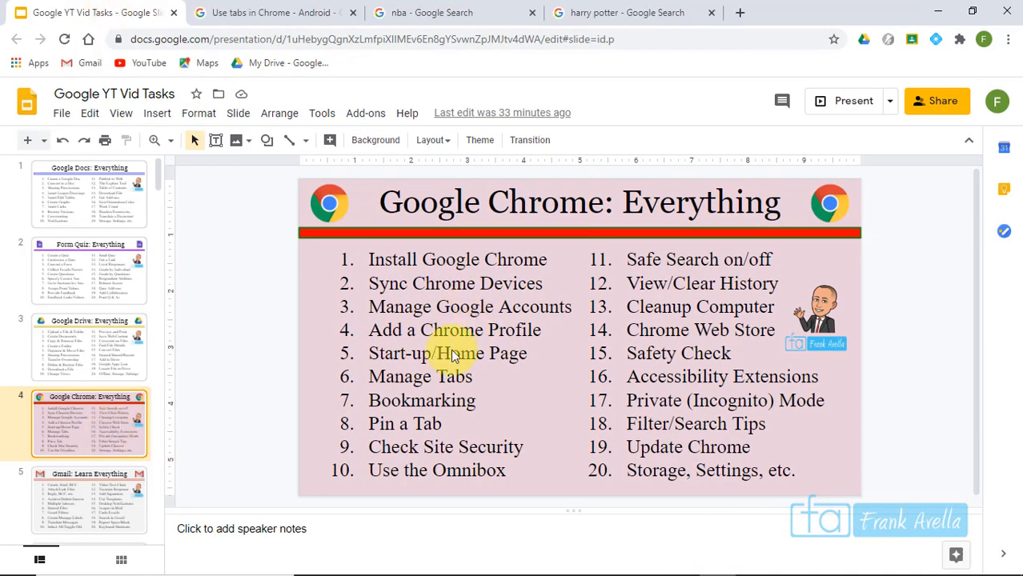
- Highlight "Manage Tabs" in item 6 of the slide's topic list
click(438, 364)
double_click(476, 384)
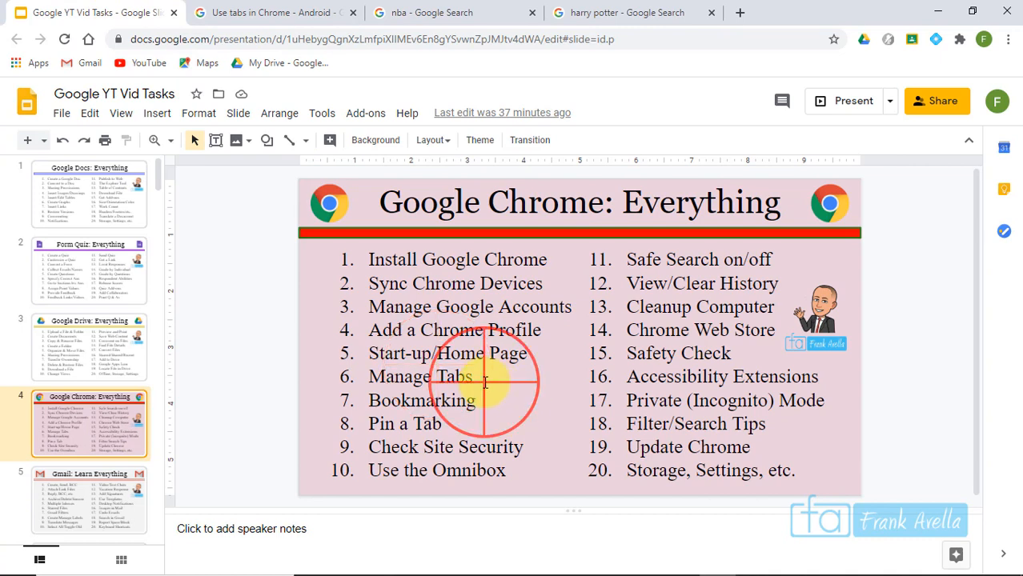
shift+click(367, 374)
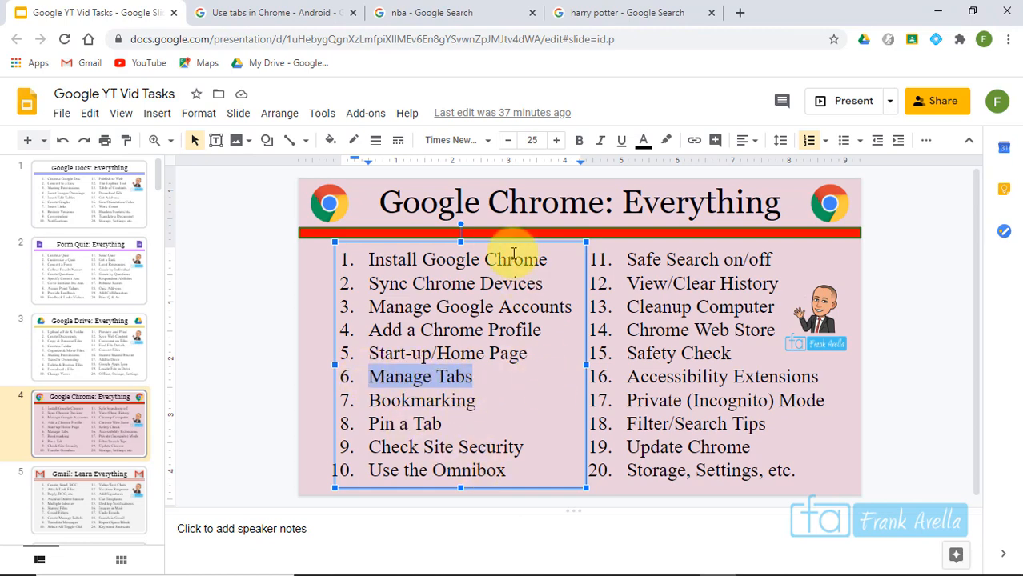
- Switch among the nba, harry potter, tabs help and slides tabs, and reload the harry potter search page
click(447, 24)
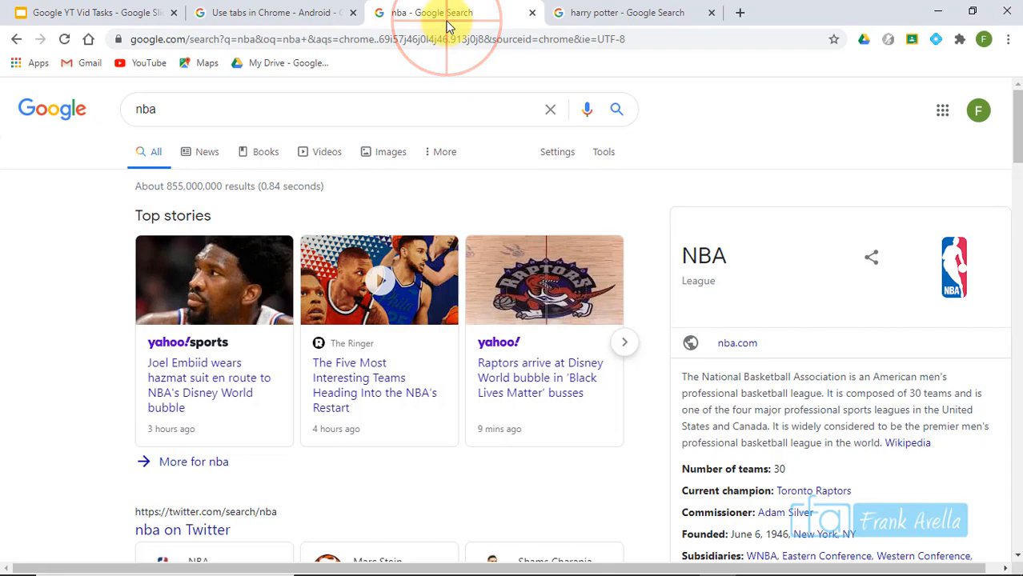
click(611, 14)
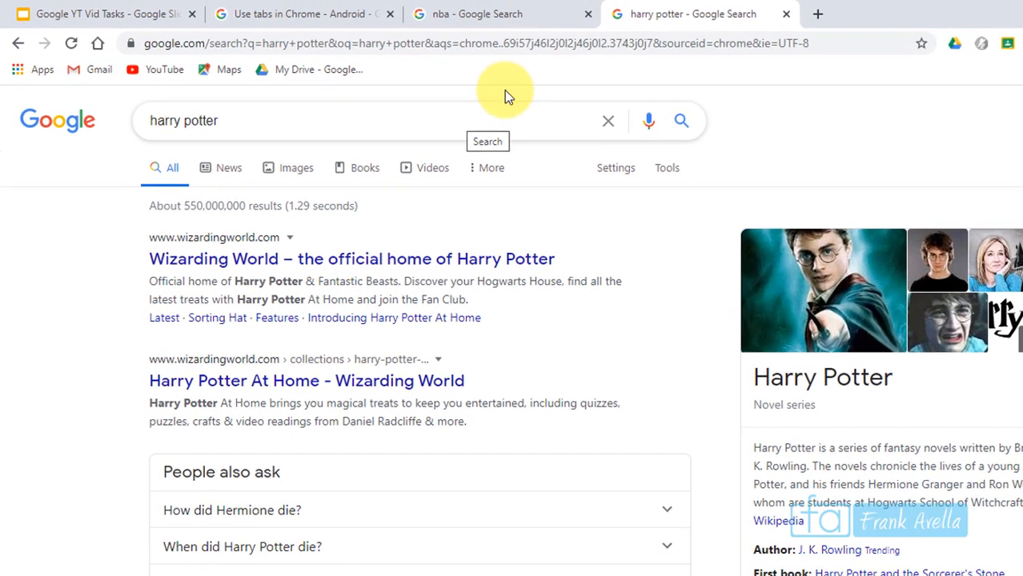
click(480, 14)
click(328, 14)
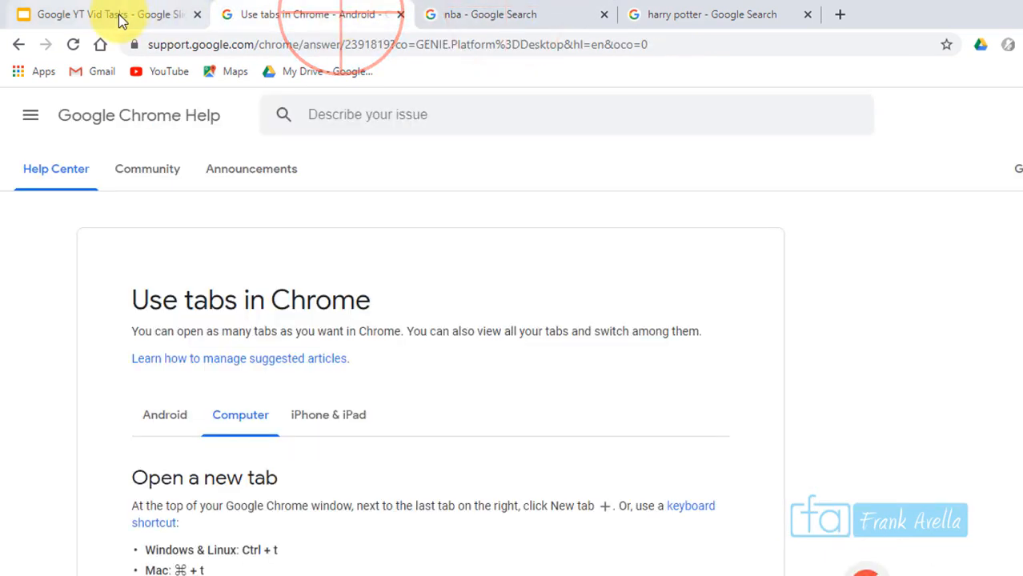
click(119, 14)
click(672, 15)
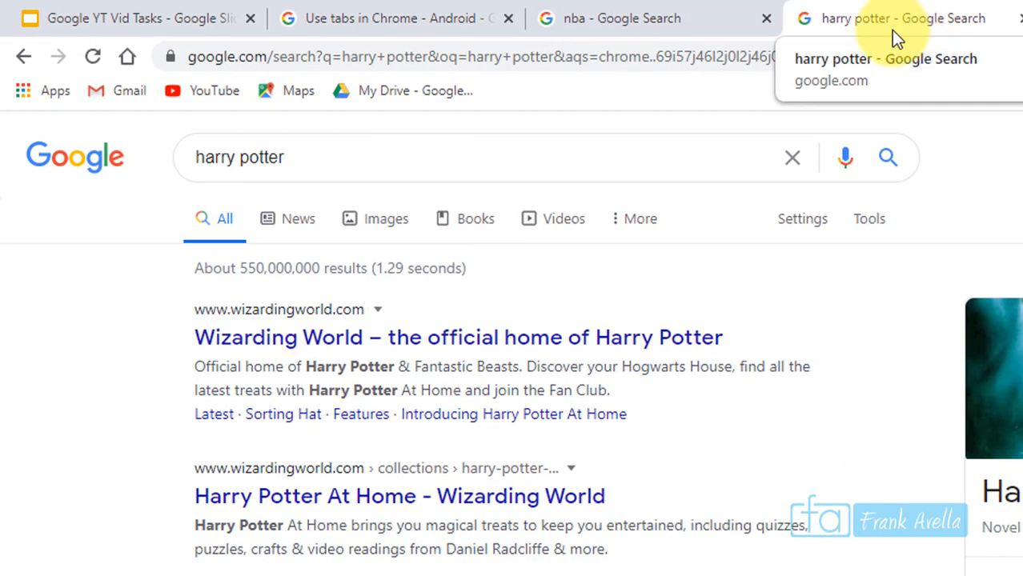
click(94, 58)
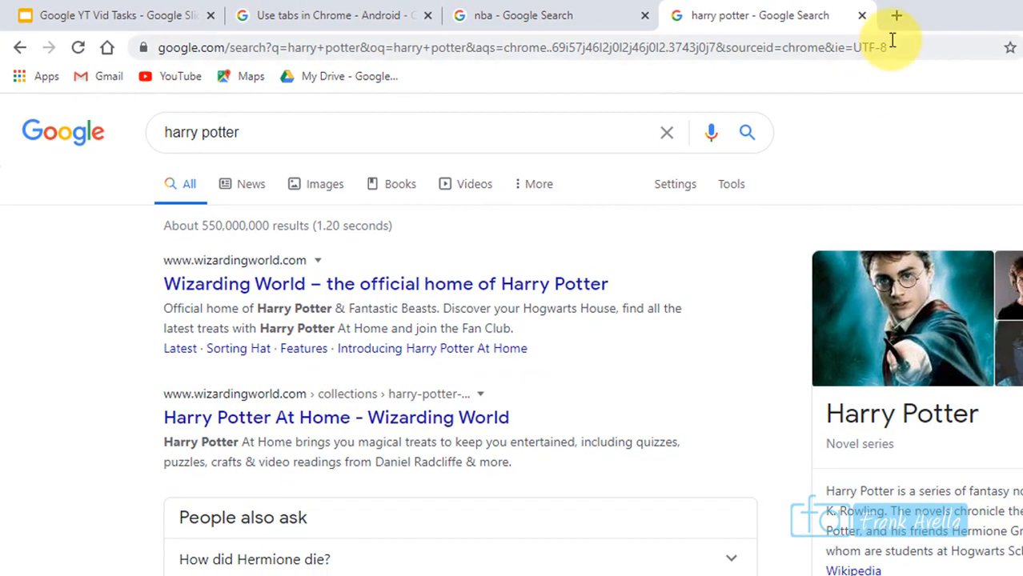
- Open a new tab and close it again, and close the harry potter search tab
click(898, 24)
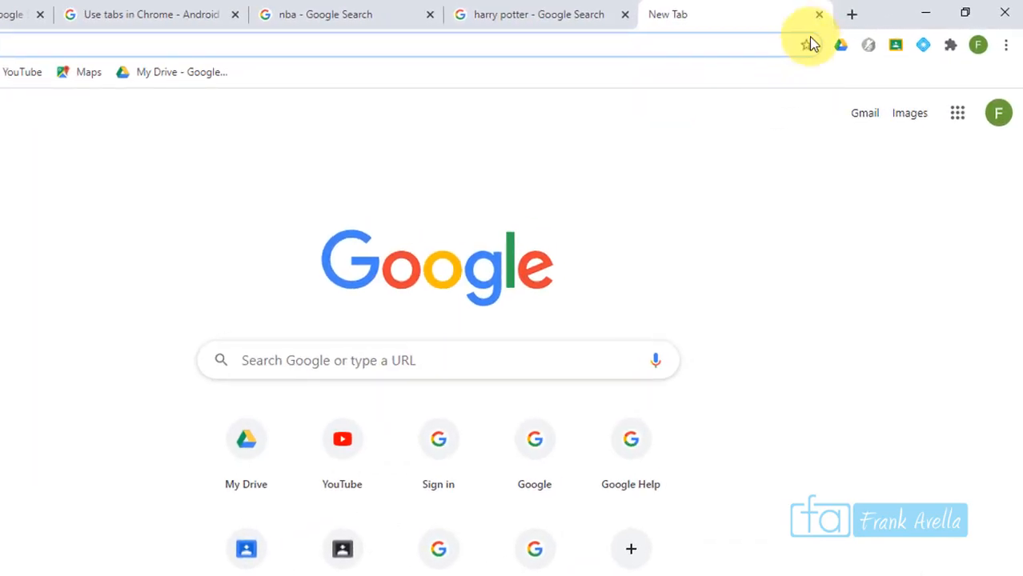
click(819, 15)
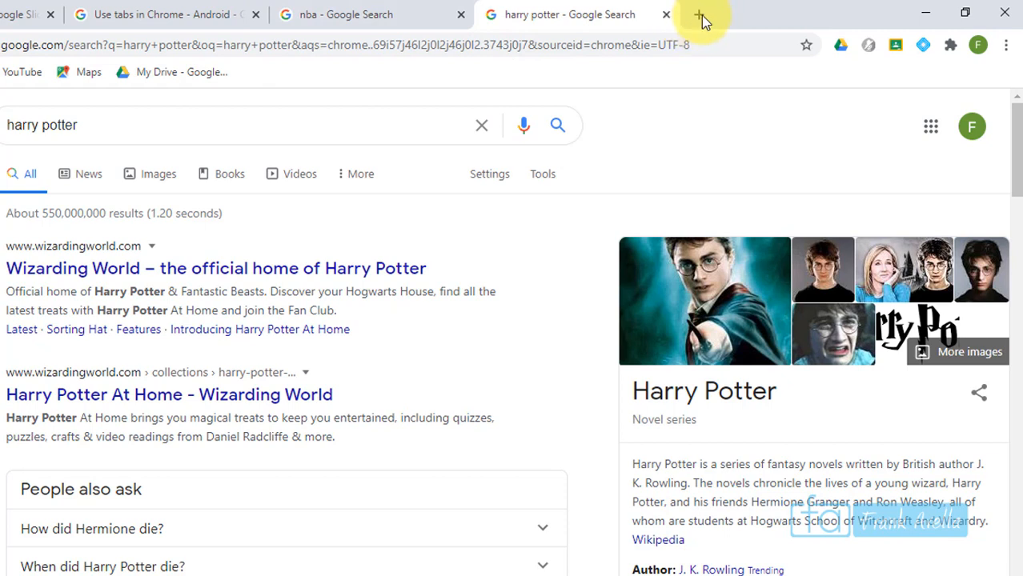
right_click(611, 19)
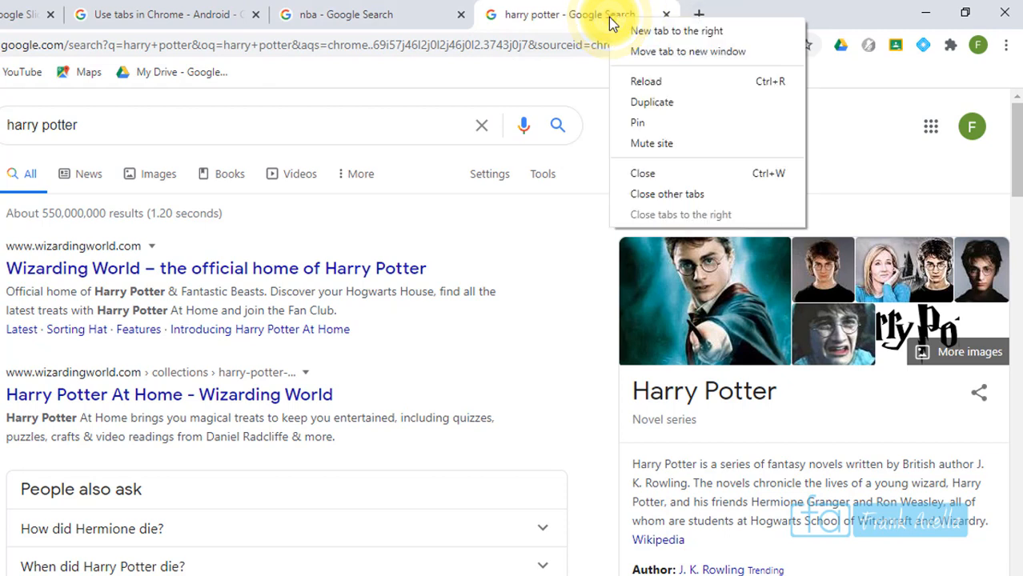
click(662, 178)
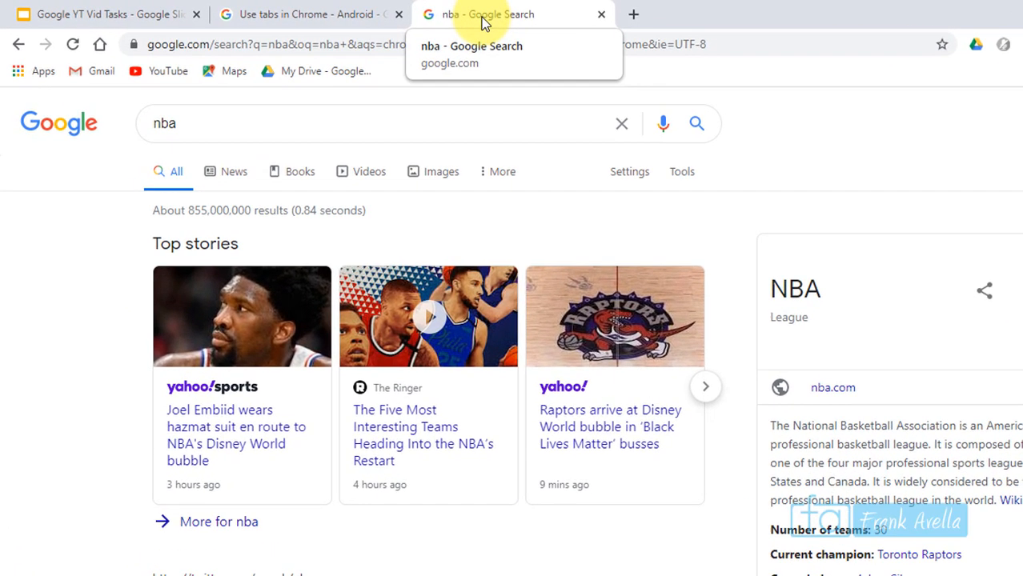
- Duplicate the nba search tab and switch between the original and the copy to compare them
right_click(502, 23)
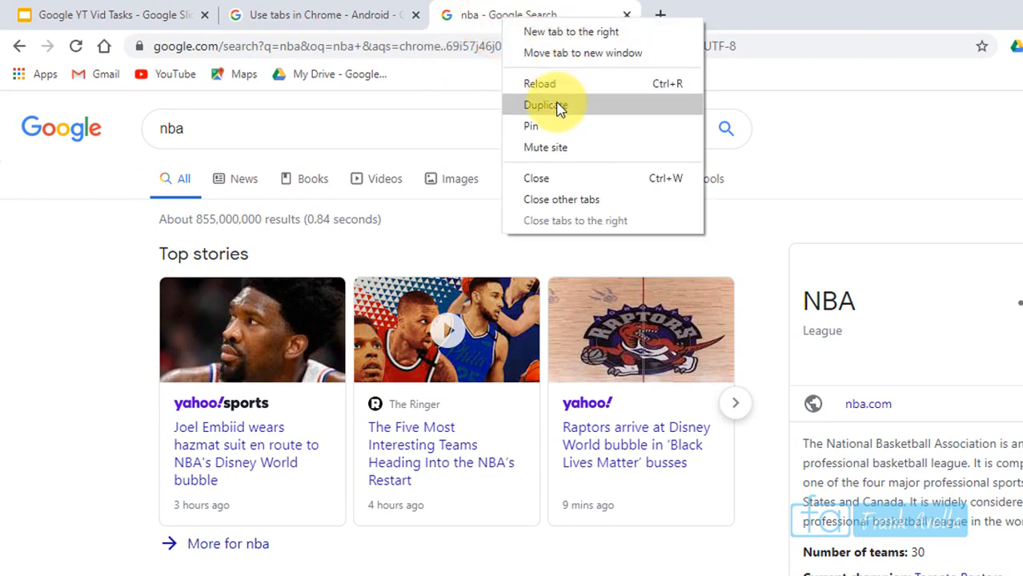
click(559, 107)
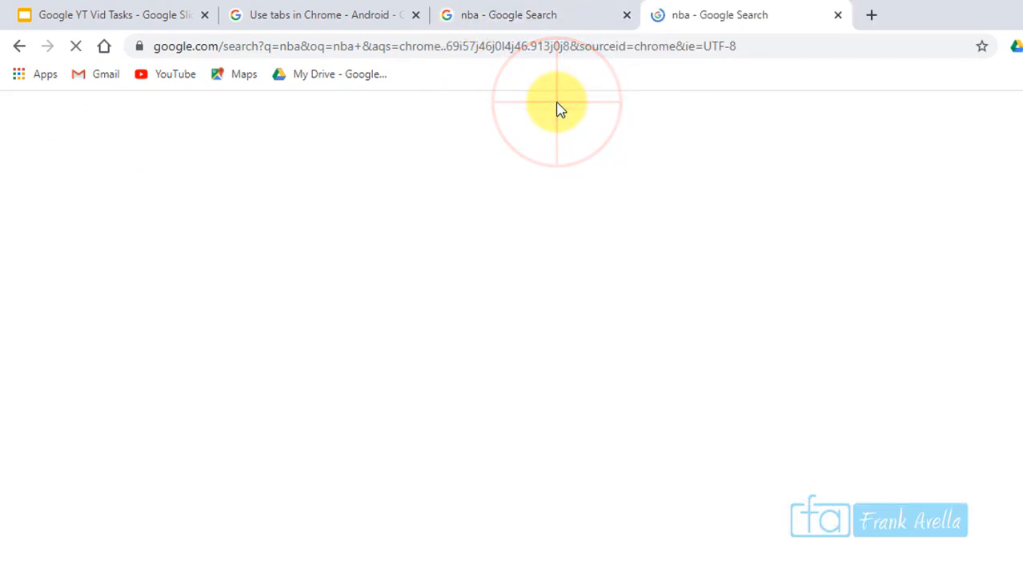
click(541, 24)
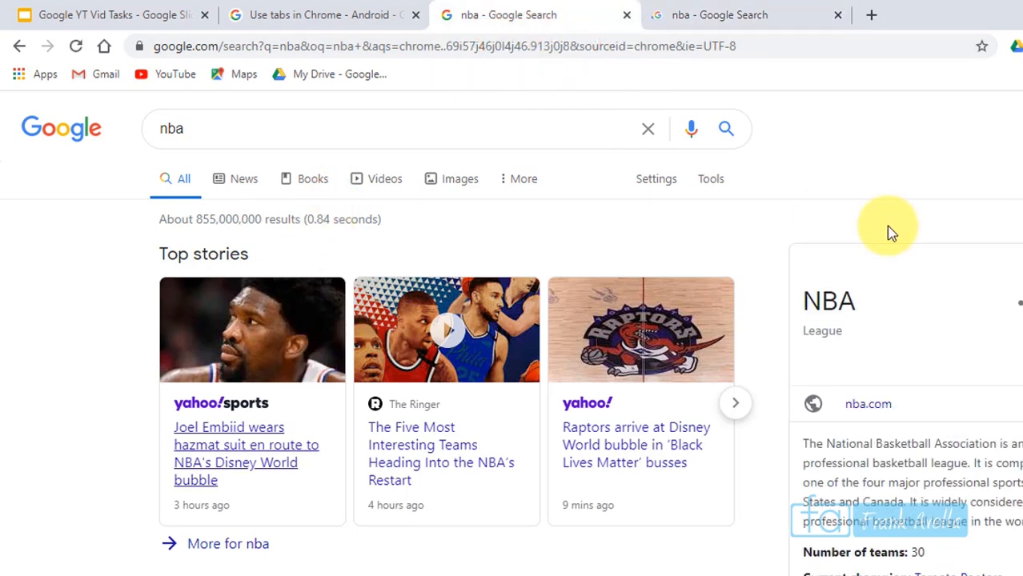
click(769, 19)
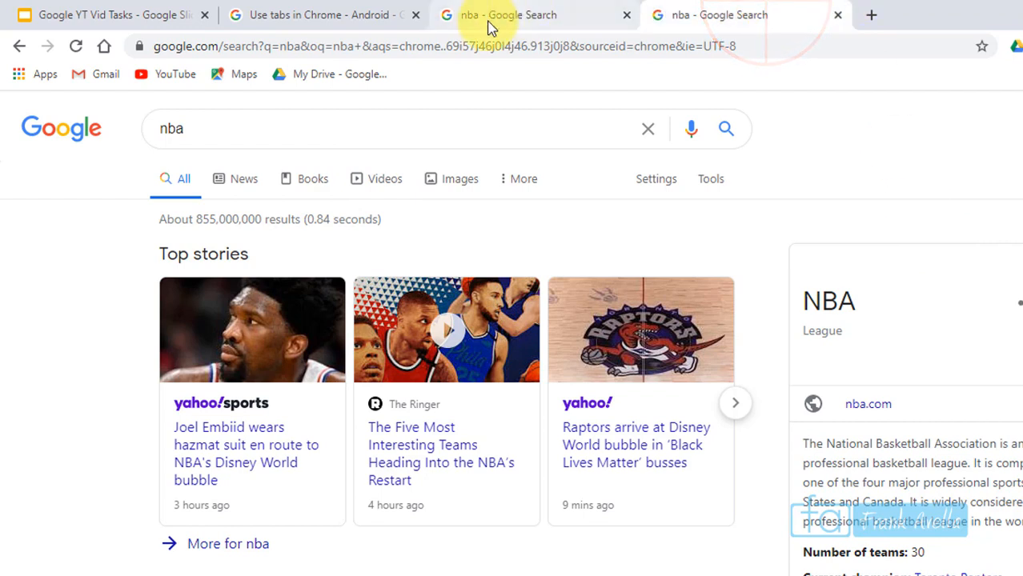
click(512, 16)
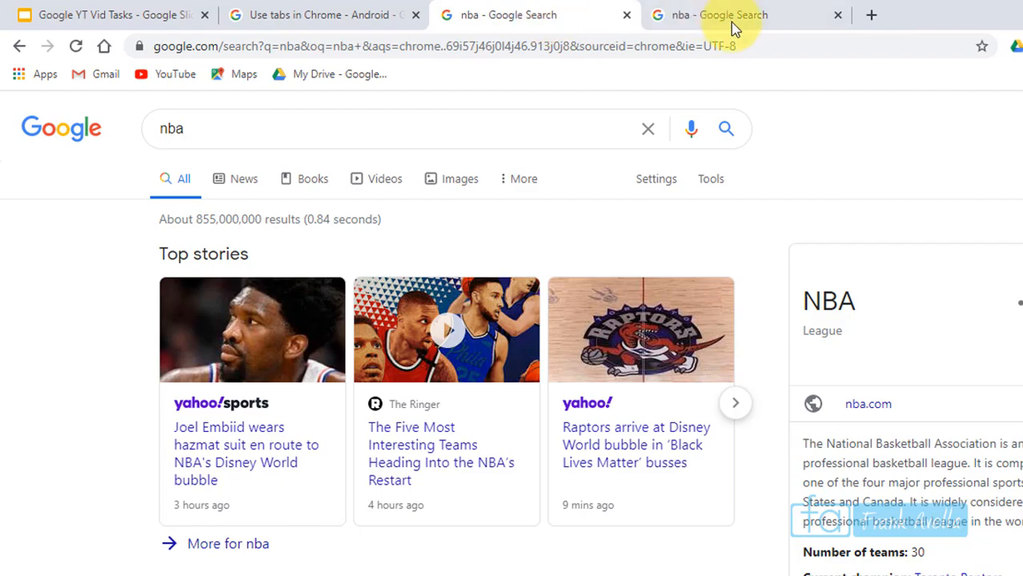
- Duplicate the Google YT Vid Tasks slides tab and check slide 4 in the original against the copy
click(88, 13)
right_click(80, 14)
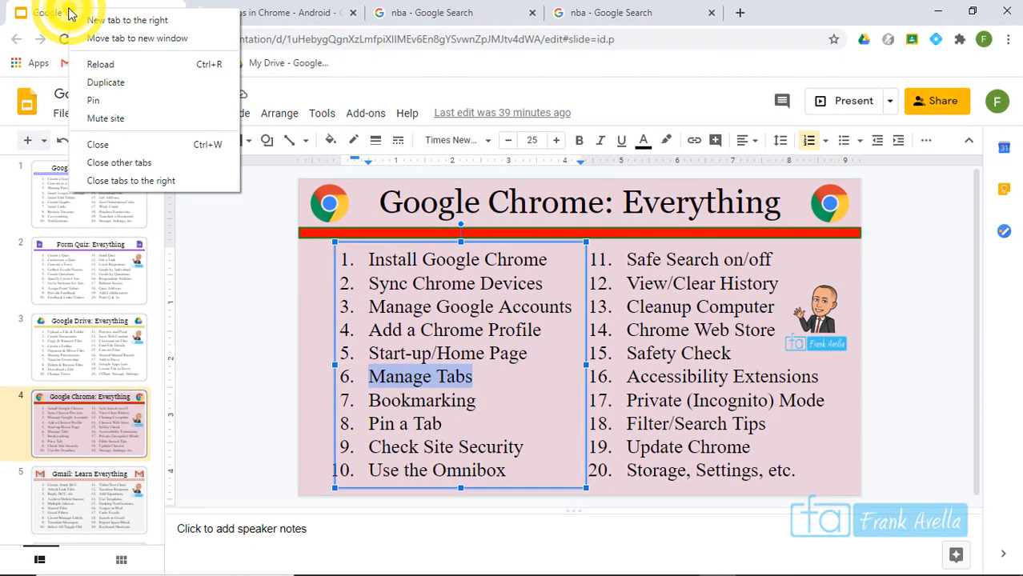
click(116, 82)
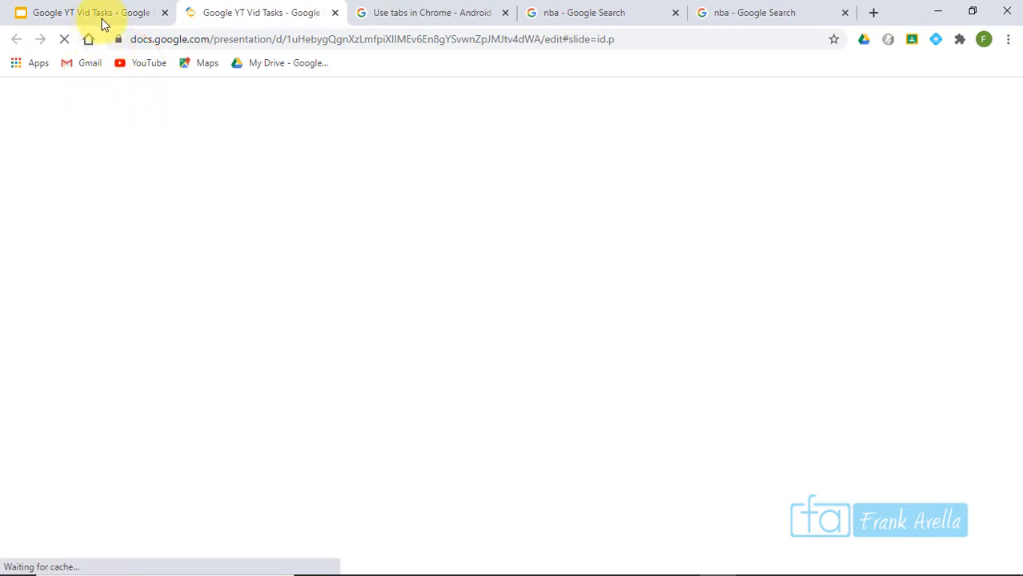
click(110, 16)
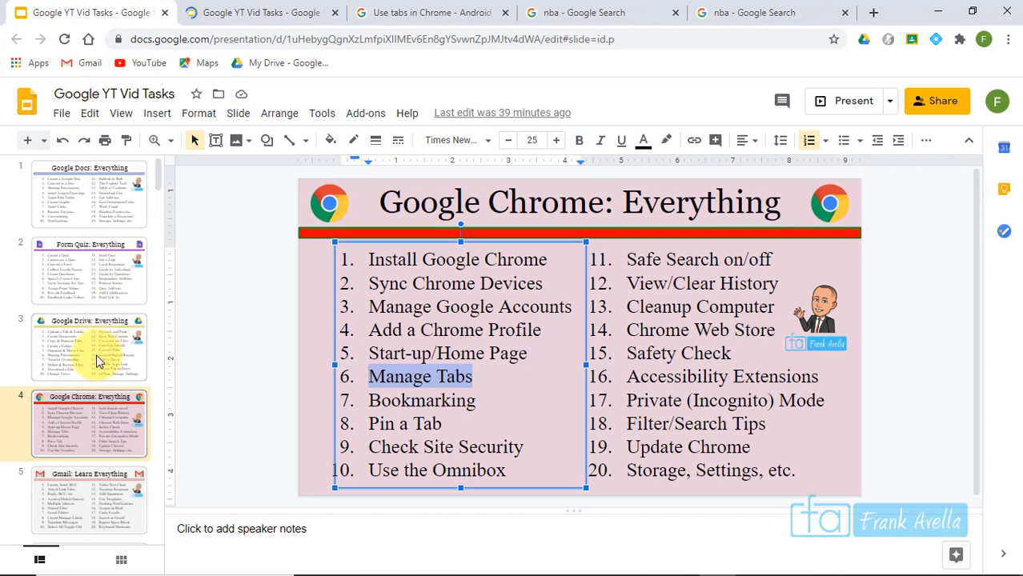
click(88, 417)
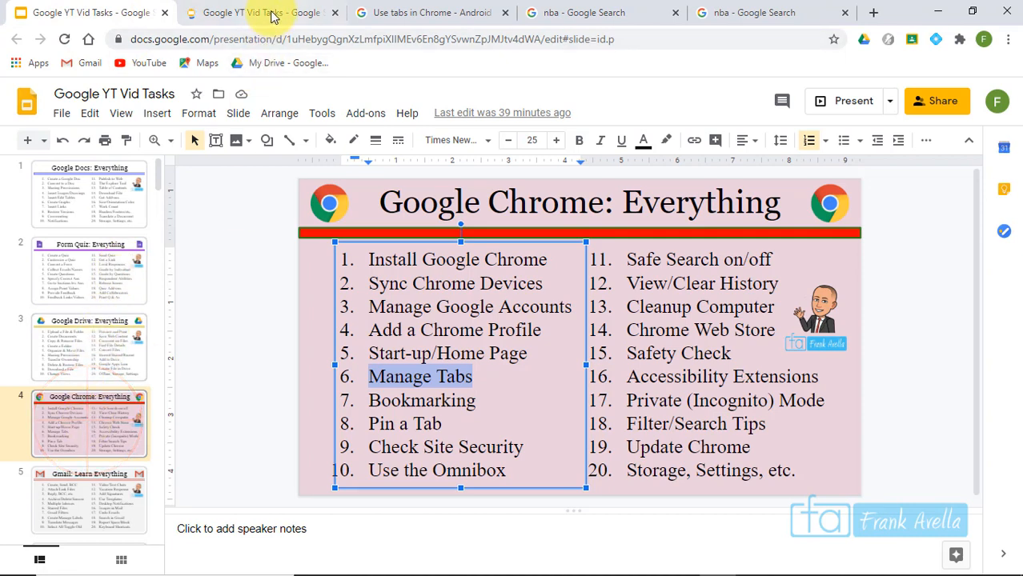
click(272, 13)
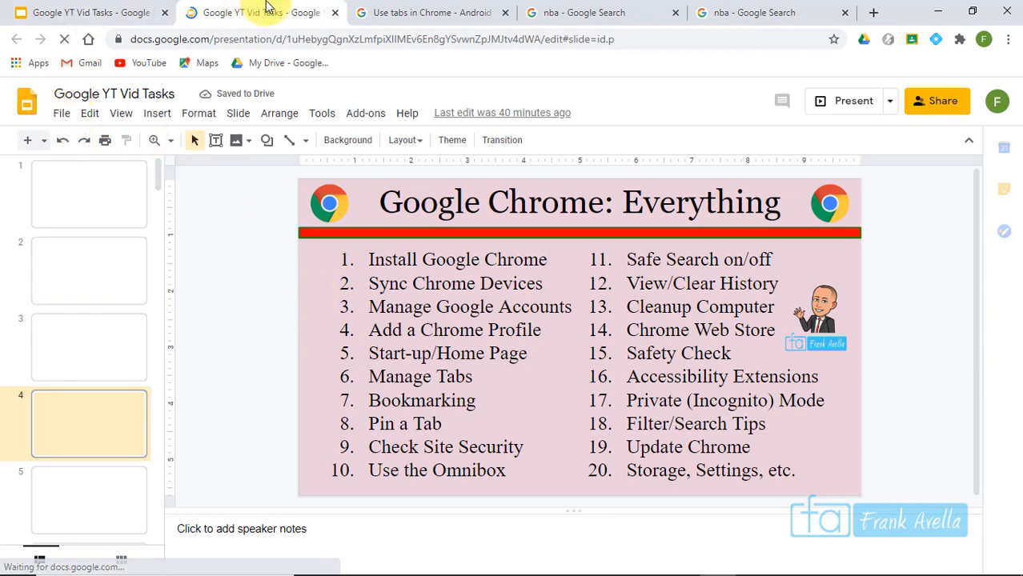
- Show the Google Docs: Everything slide in the duplicated presentation and compare it with the original tab by switching between them
right_click(104, 14)
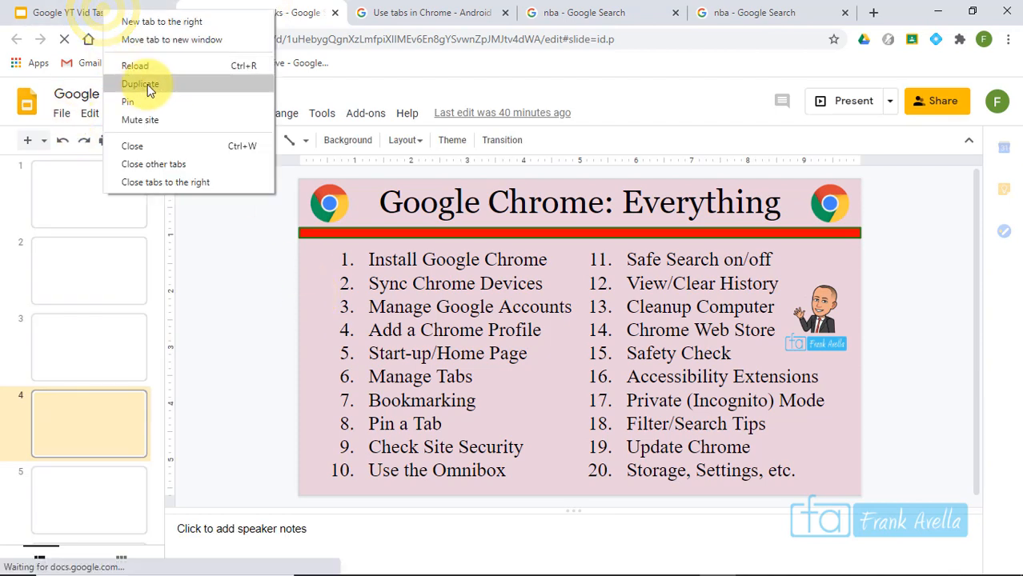
click(299, 14)
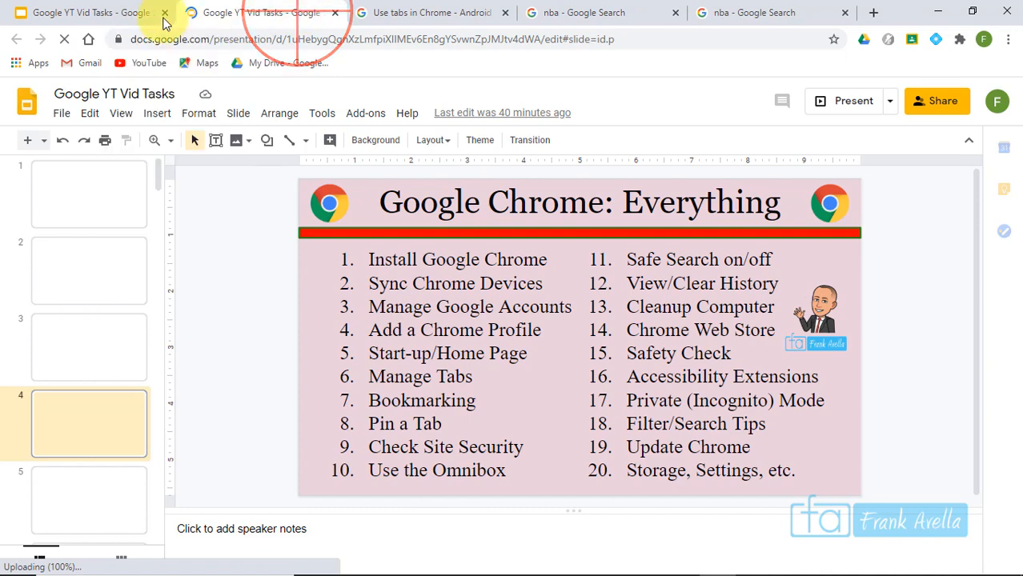
click(95, 13)
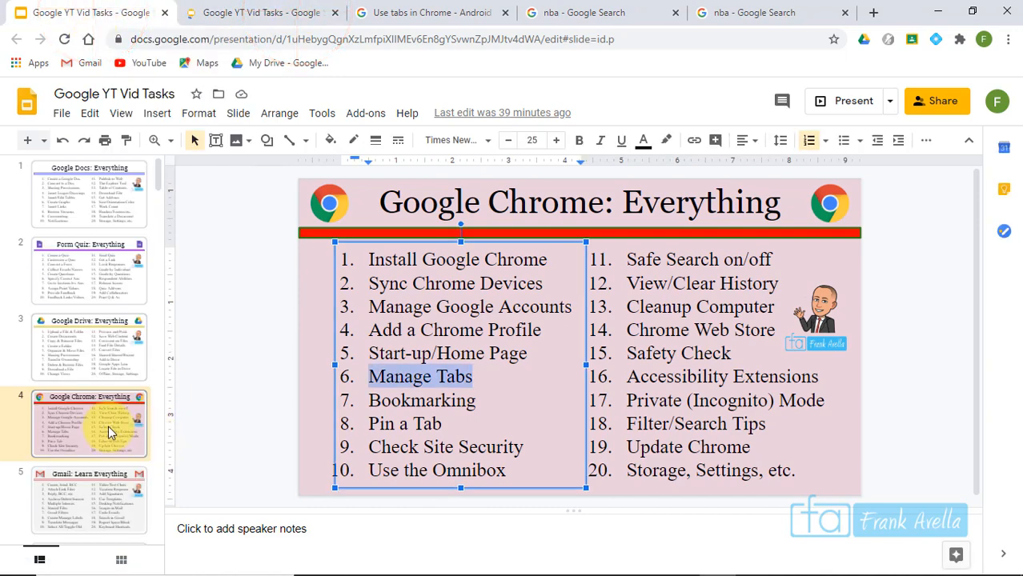
click(264, 14)
click(103, 203)
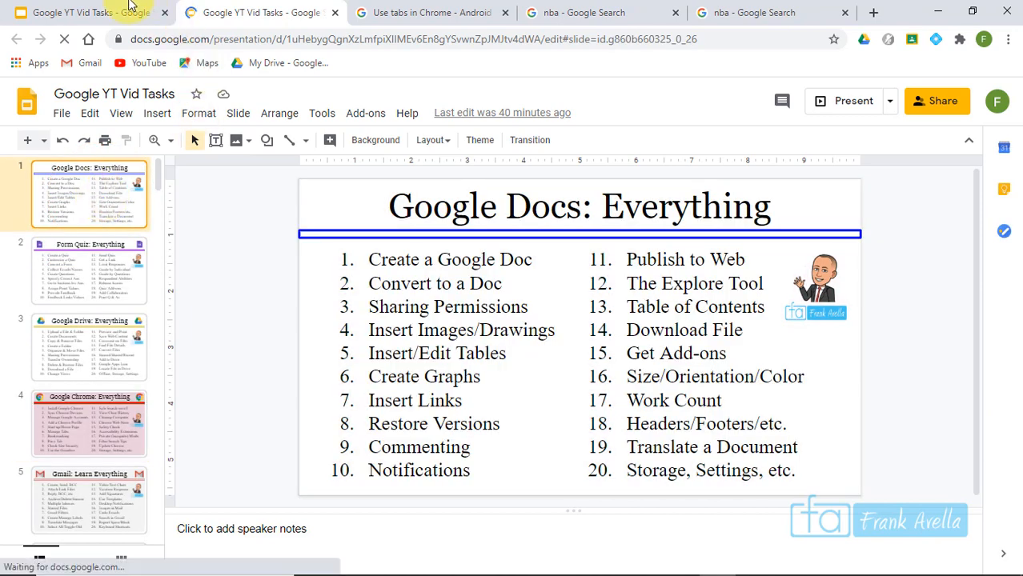
click(64, 13)
click(258, 12)
click(98, 13)
click(250, 12)
click(84, 11)
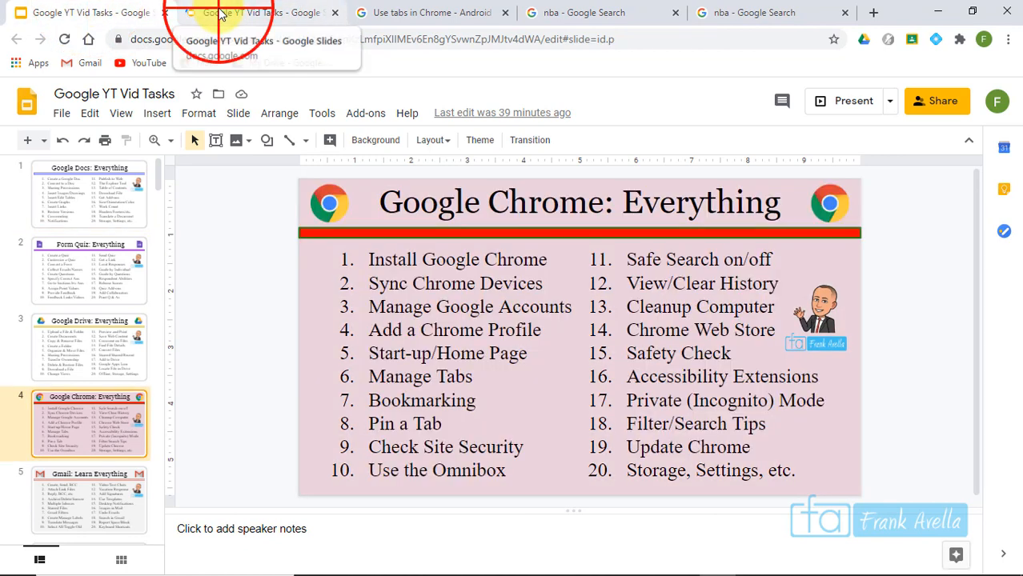
click(218, 15)
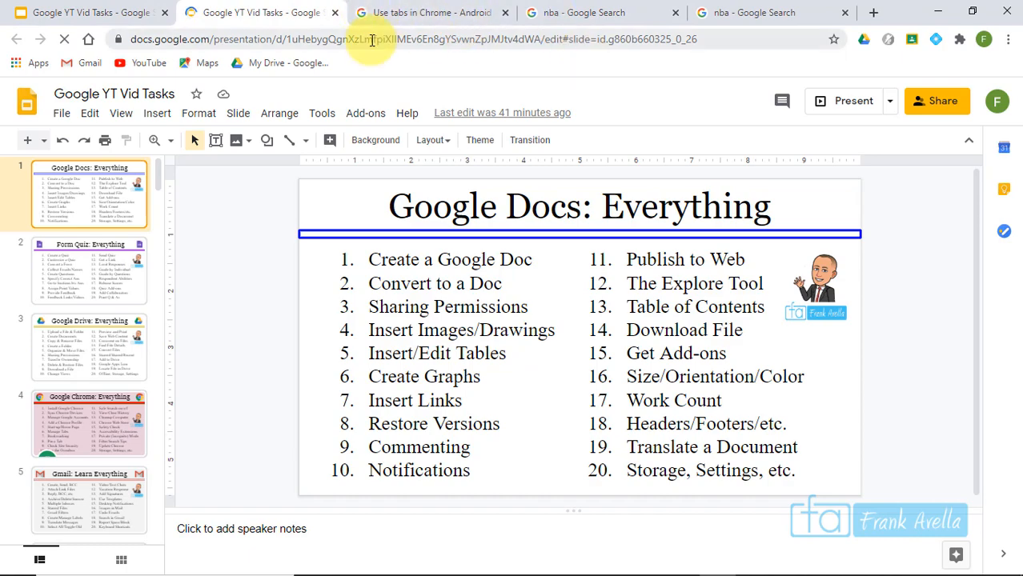
- Close all tabs other than the original nba search tab
click(592, 18)
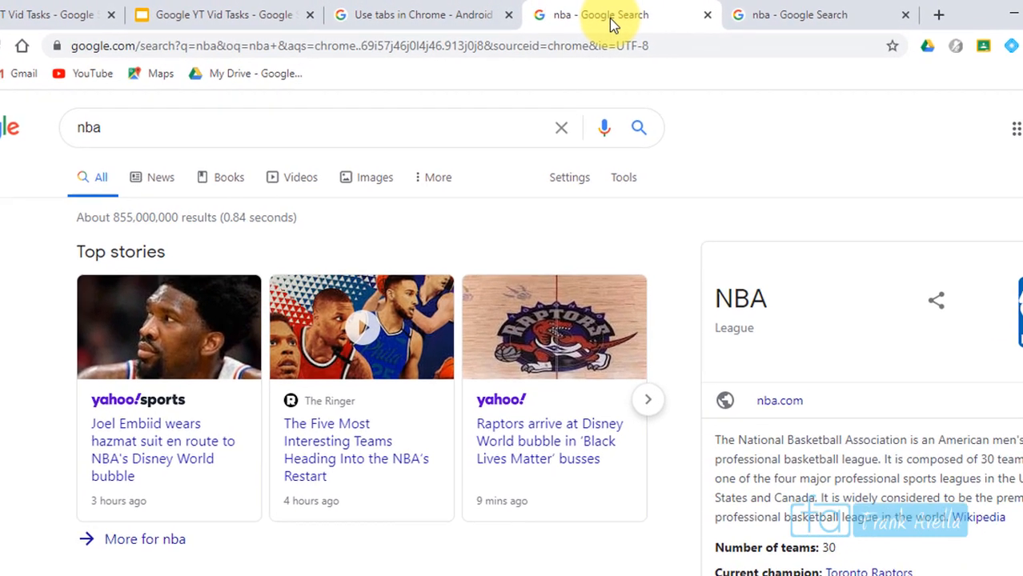
right_click(613, 23)
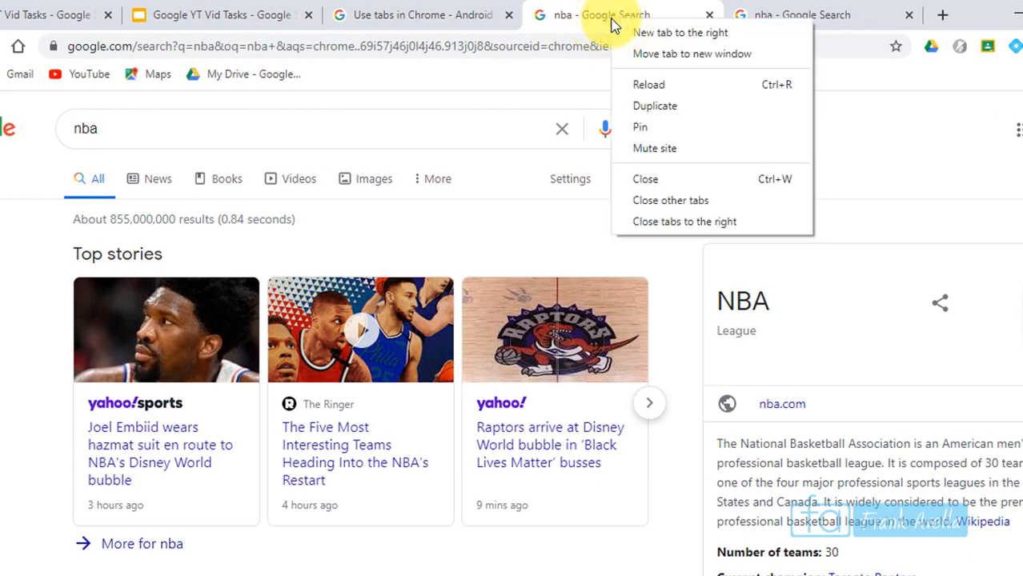
click(693, 205)
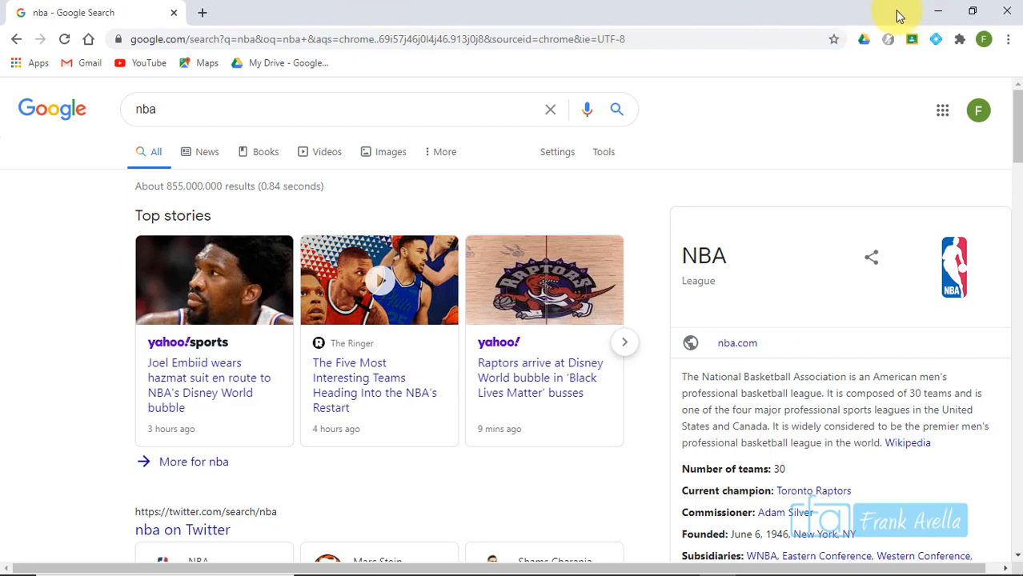
- Review the options available for the remaining nba tab, and open a new tab
right_click(137, 13)
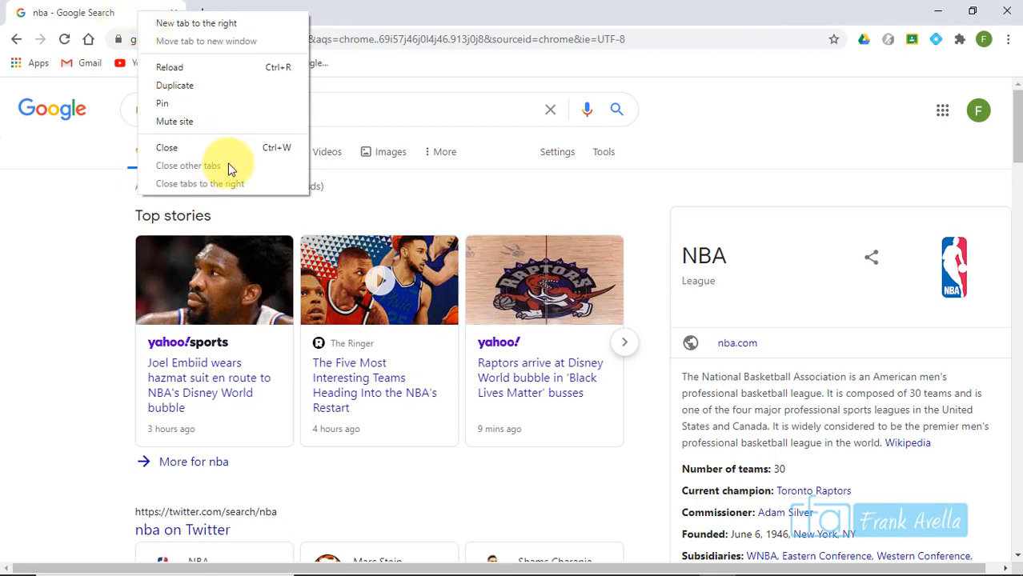
click(304, 11)
double_click(204, 16)
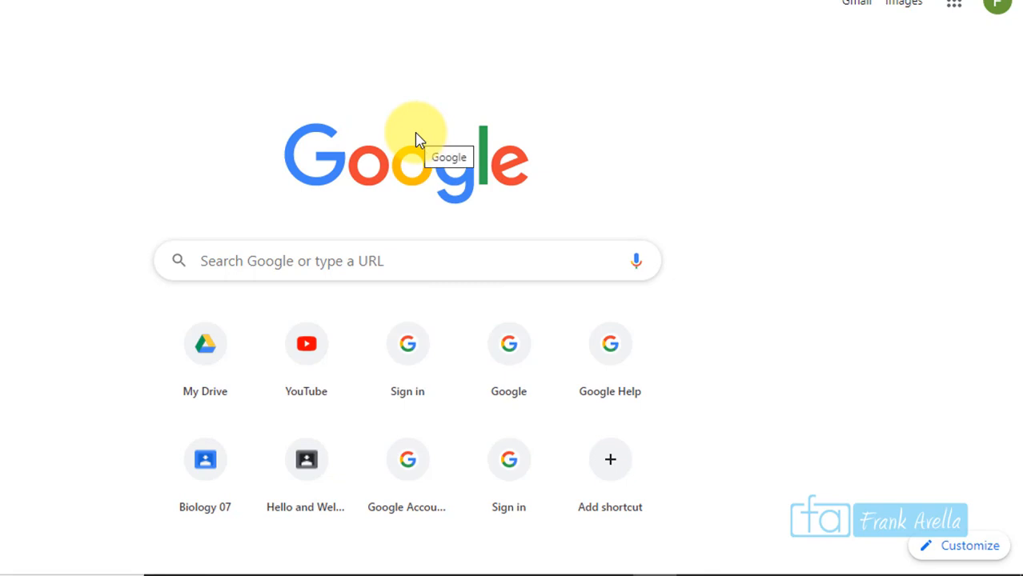
- Open the new tab page's customization settings and browse the Landscapes background collection
mouse_move(970, 540)
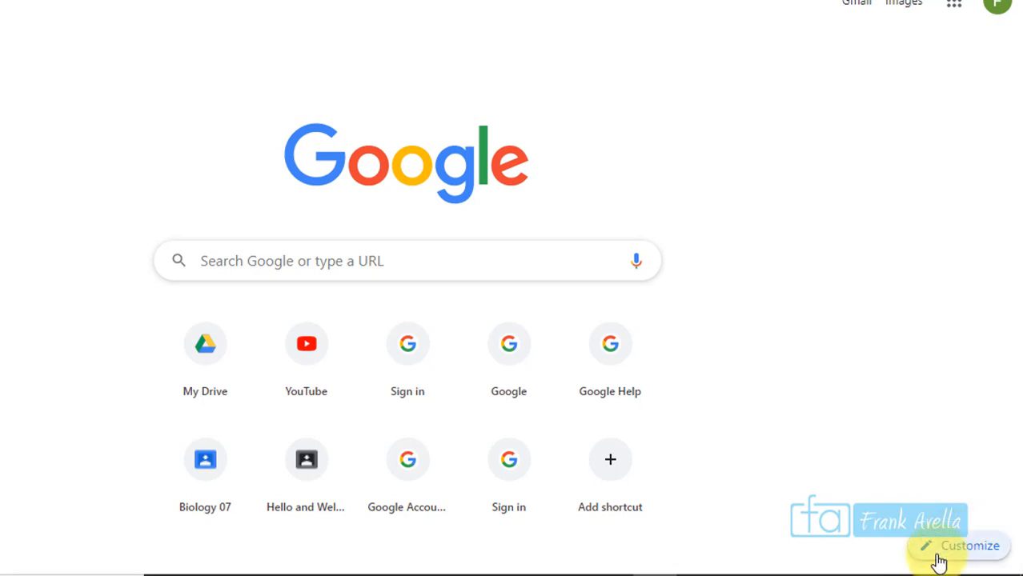
click(939, 563)
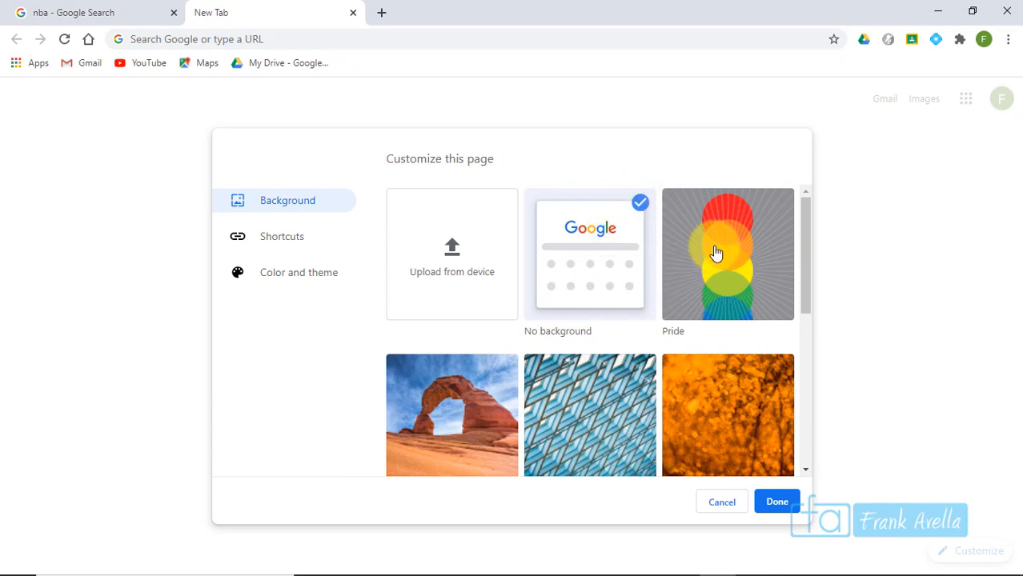
click(459, 400)
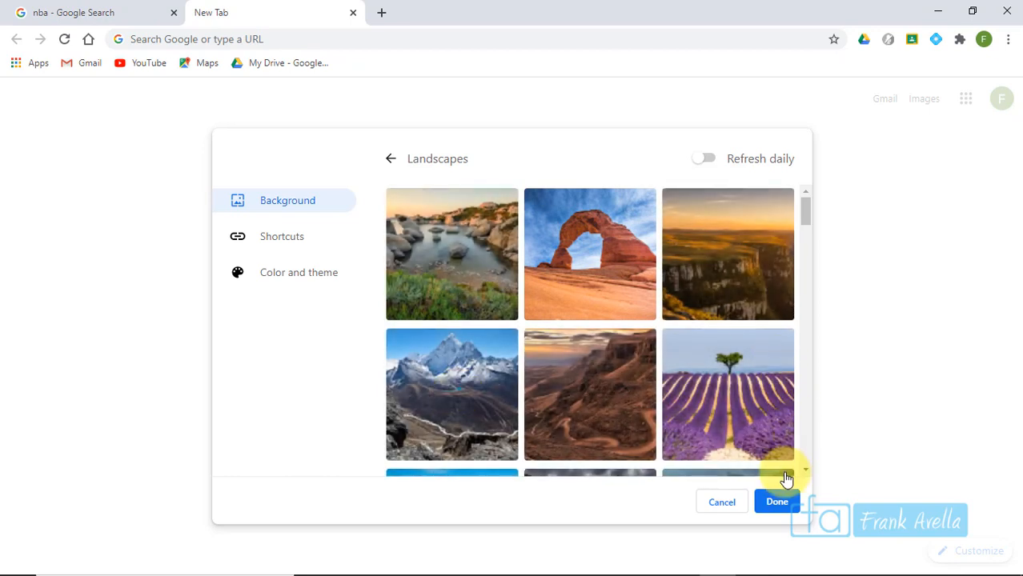
- Try the dark green color theme for the browser and view the shortcuts customization options
click(297, 278)
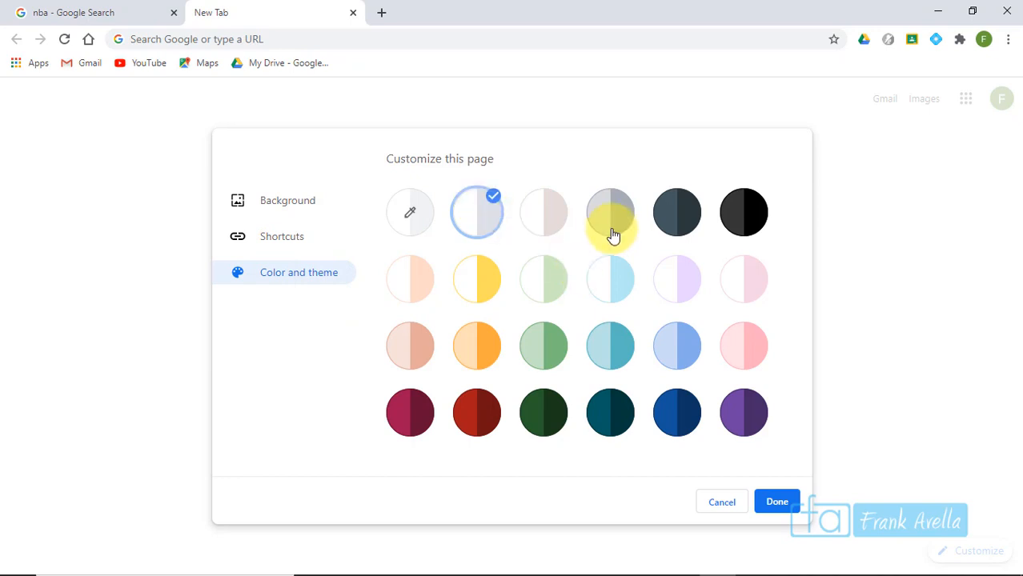
click(541, 413)
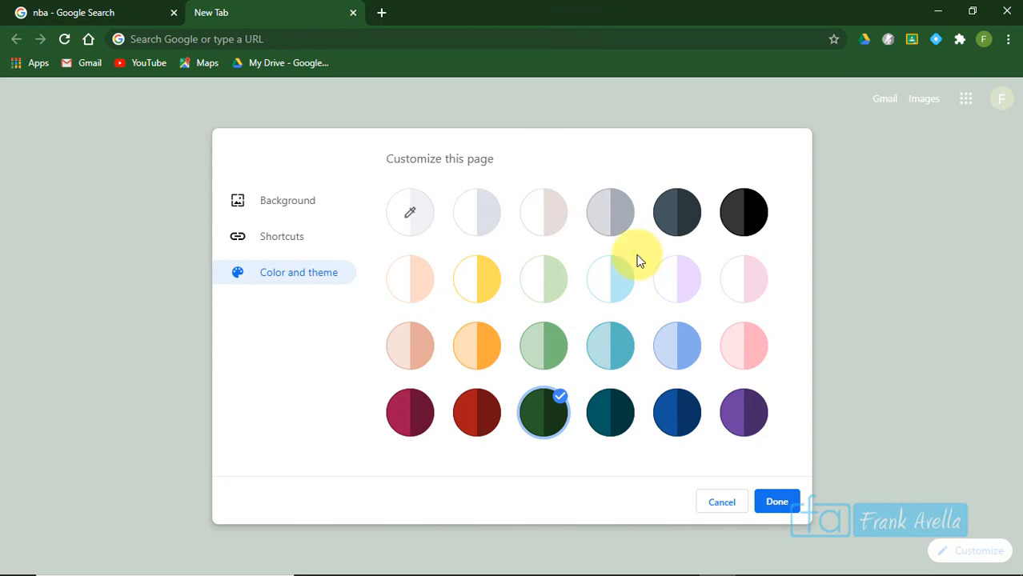
click(277, 235)
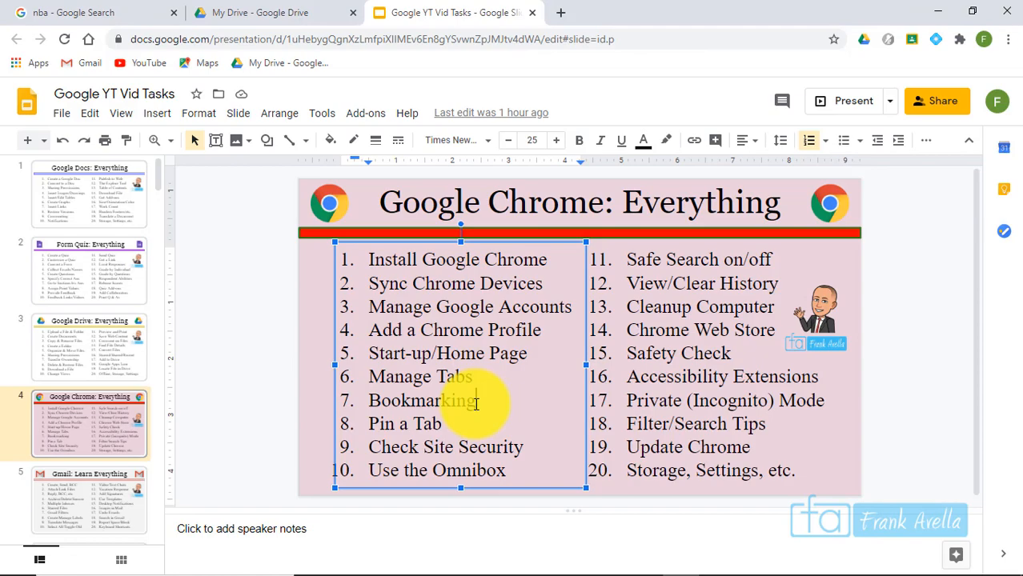
- Highlight "Bookmarking" in item 7 of the slide's topic list
drag(476, 403, 366, 406)
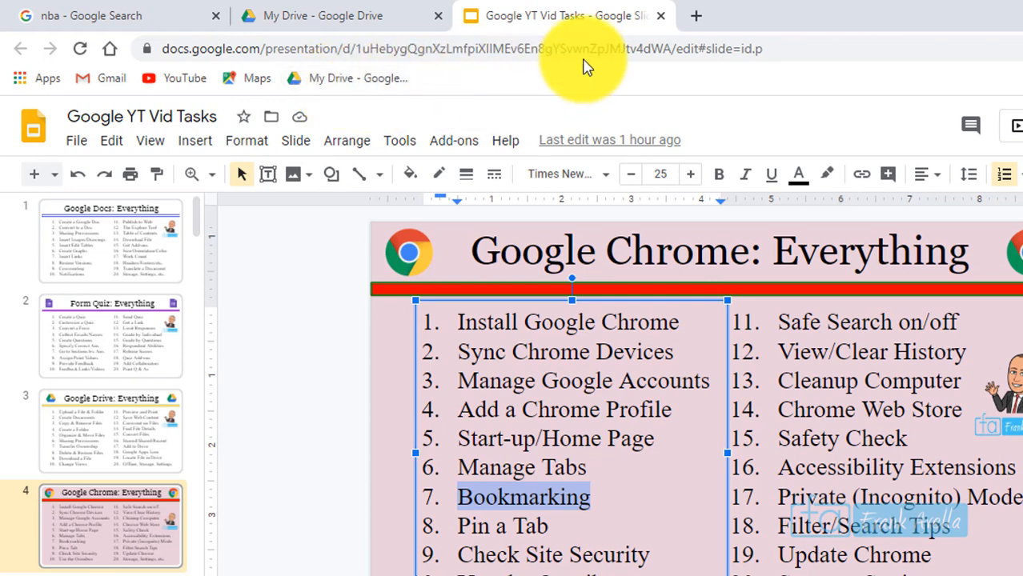
- Use the saved bookmarks to load My Drive and then Google Maps in the nba search tab
click(135, 13)
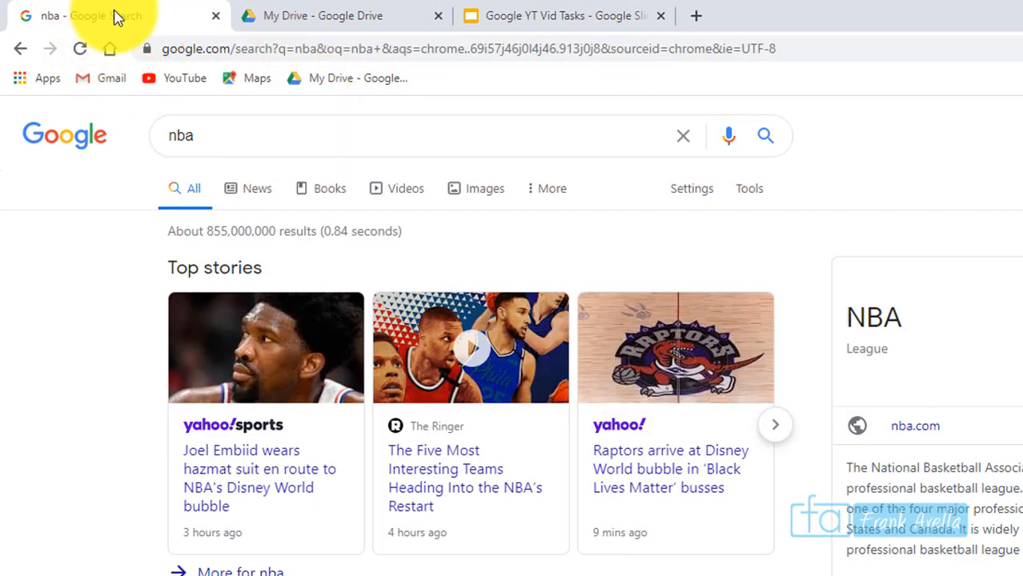
click(344, 80)
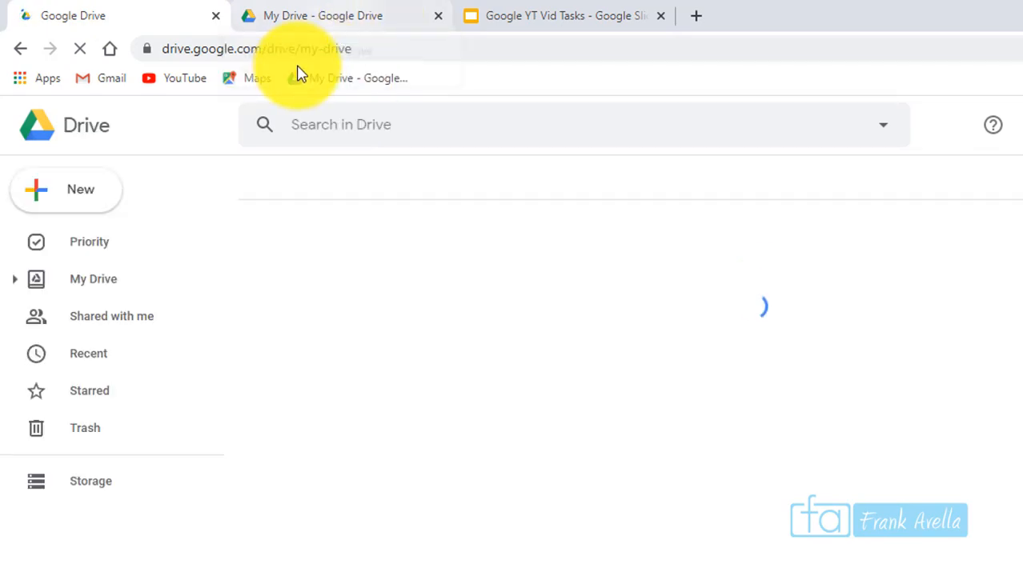
click(255, 81)
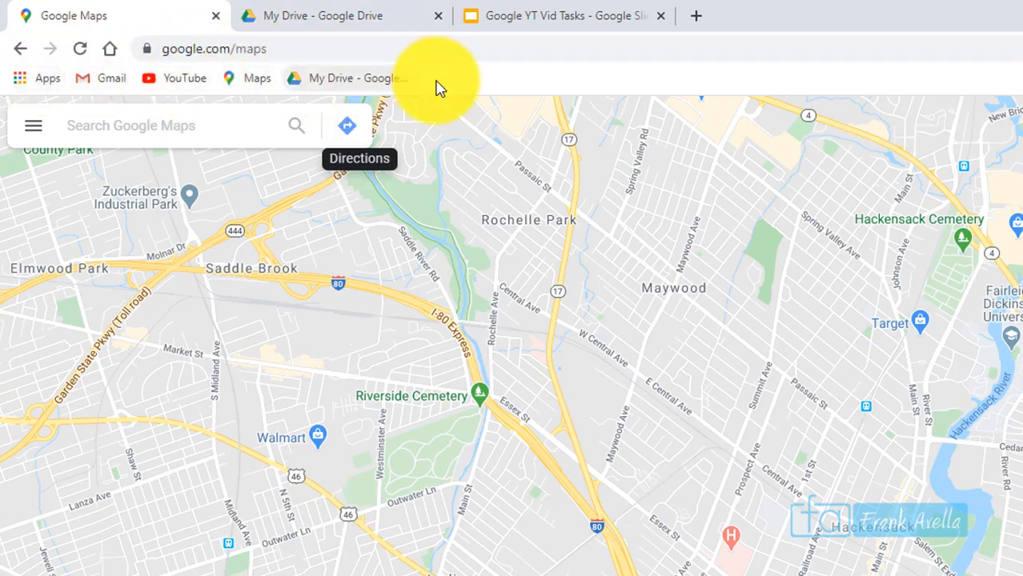
- Search Google for "math drills" in a new tab
click(695, 18)
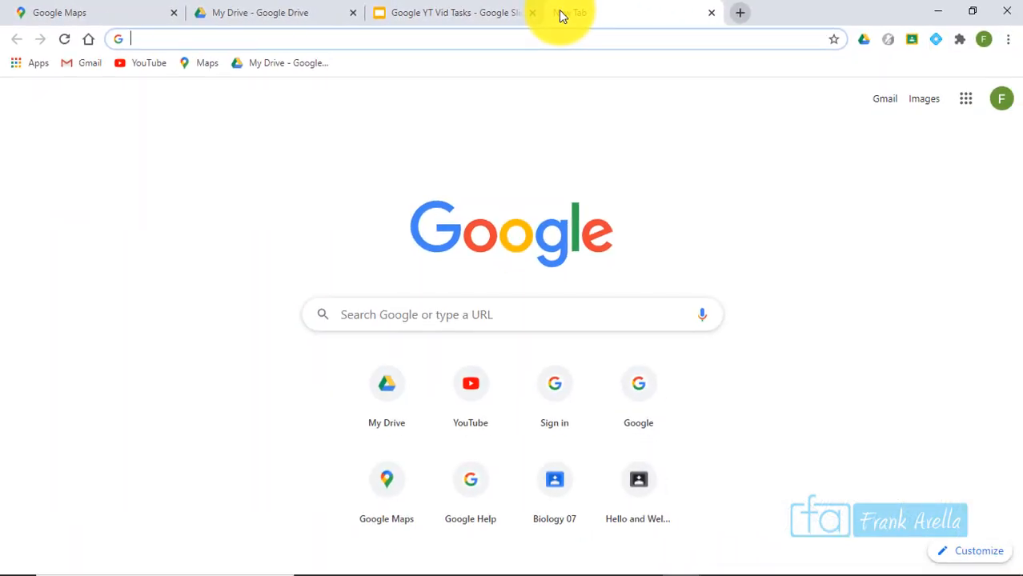
text(m)
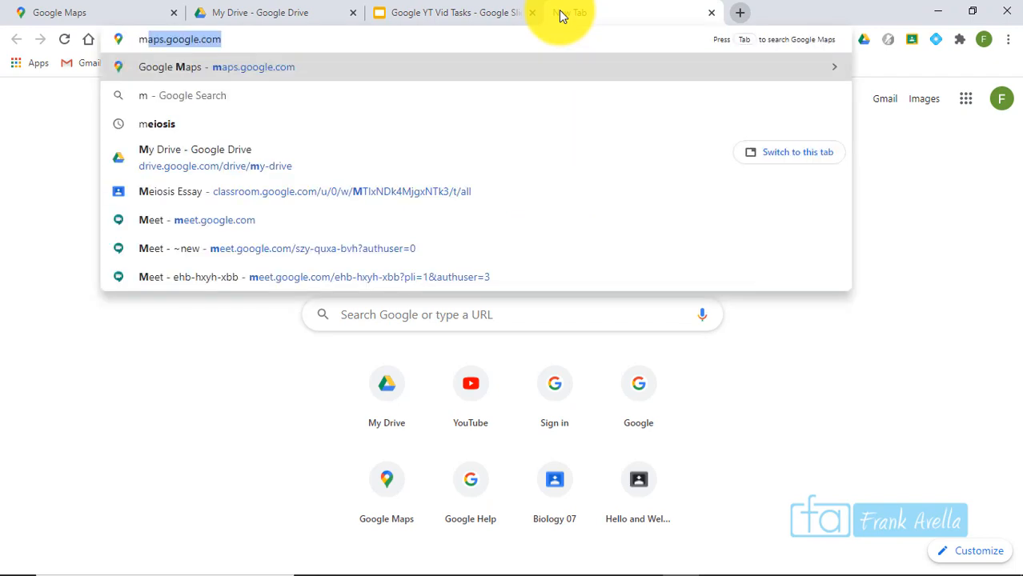
text(ath drills)
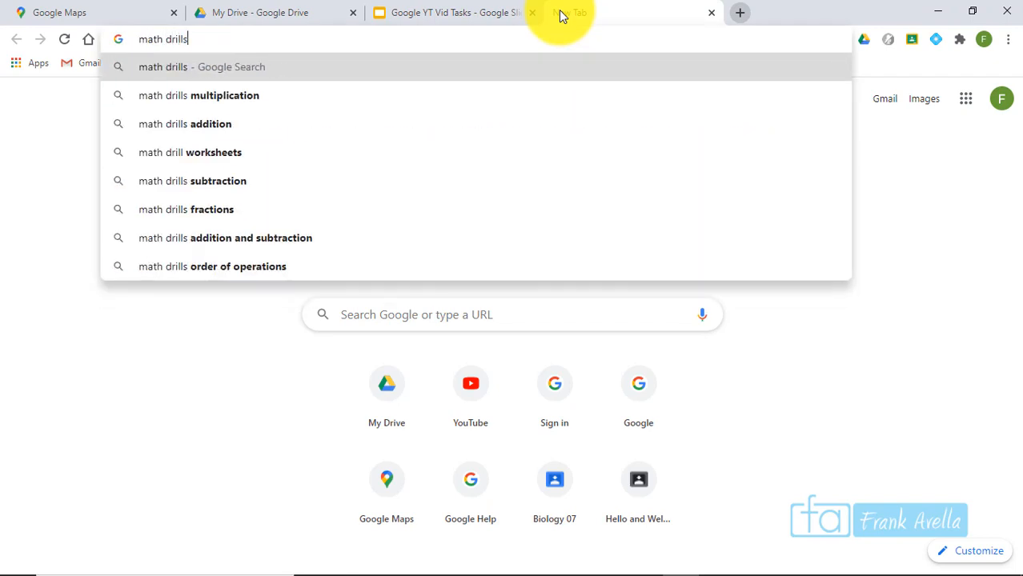
key(Return)
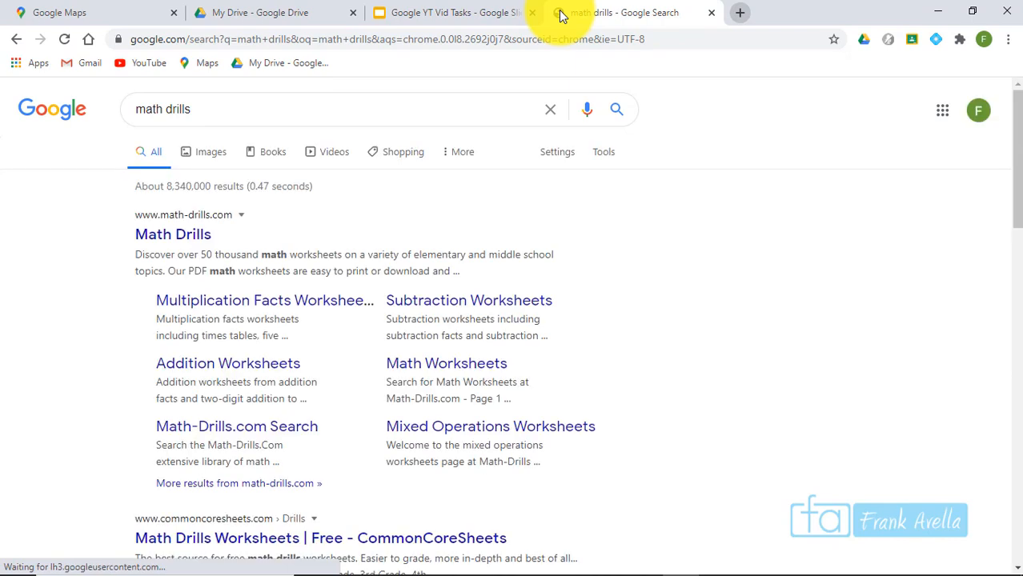
- Open the Math Drills website from the search results and bookmark it on the bookmarks bar as "Math Drills"
click(195, 237)
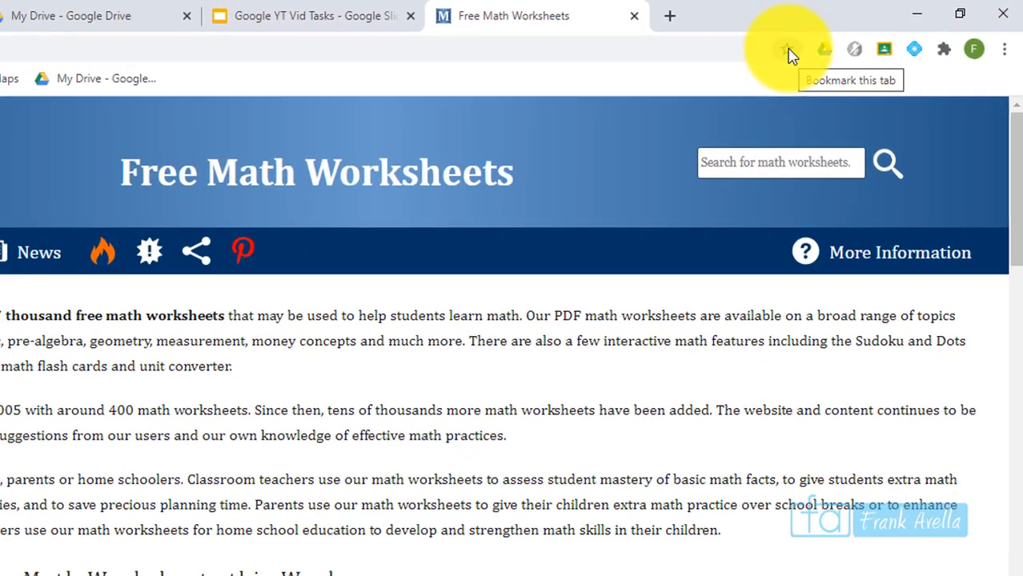
click(789, 52)
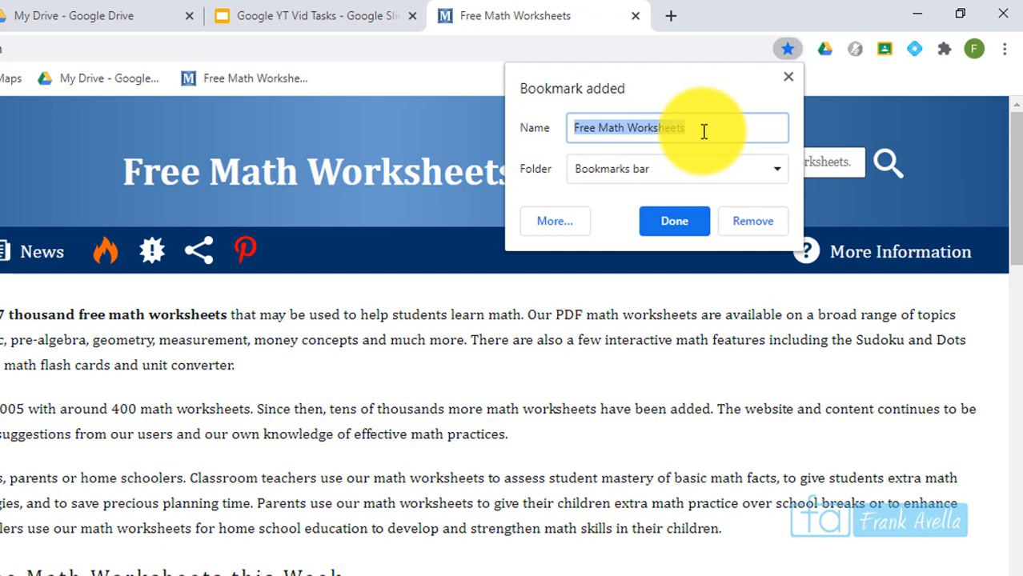
text(Math Drills)
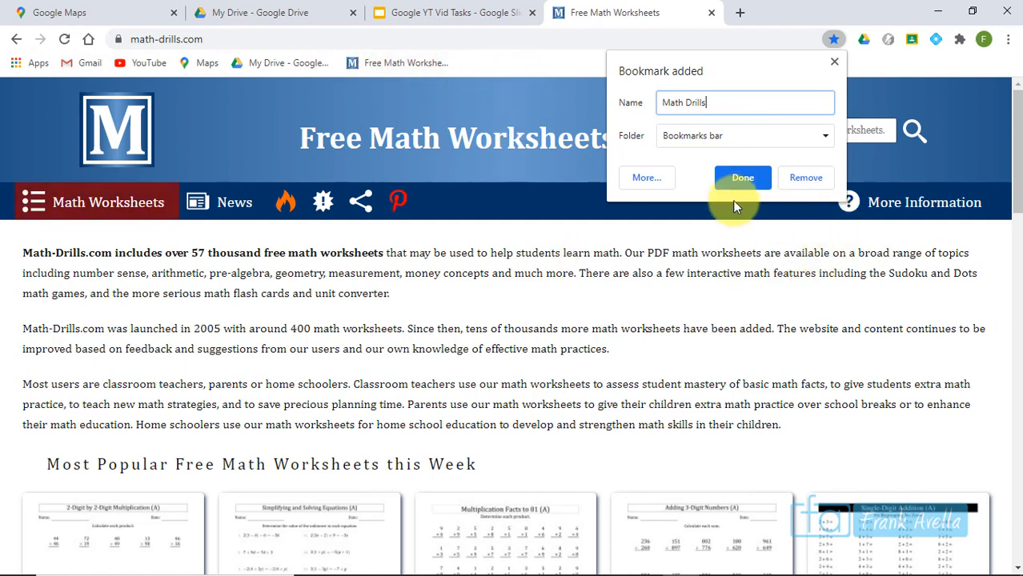
click(743, 180)
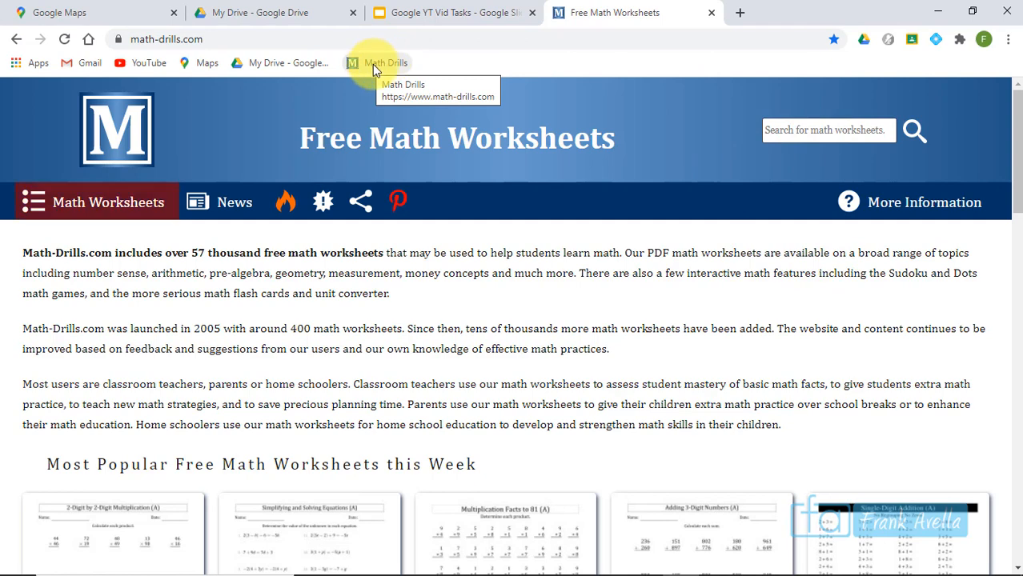
- Close the Free Math Worksheets tab and reload the site in a new tab from the Math Drills bookmark
click(712, 12)
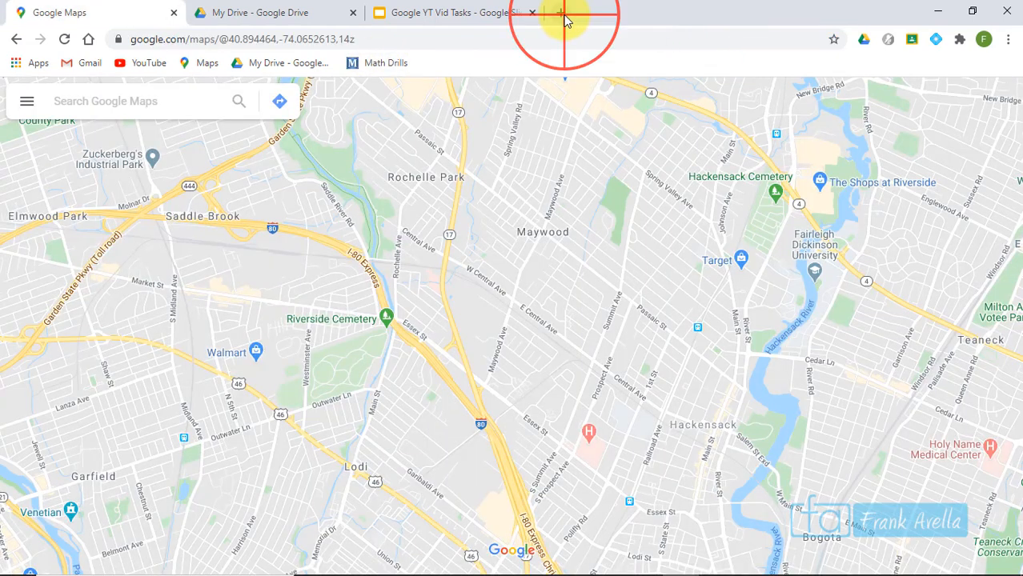
click(561, 13)
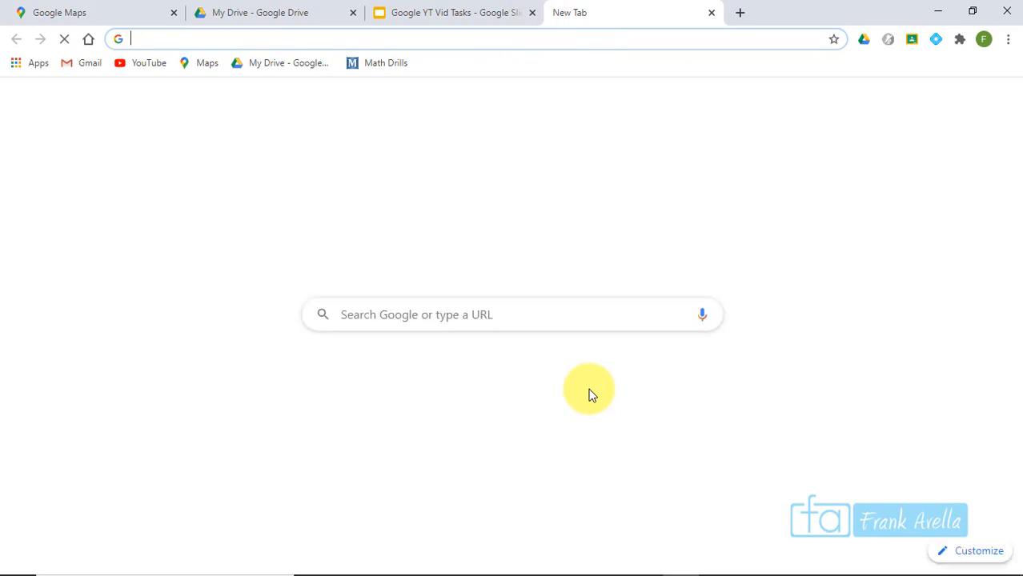
click(389, 64)
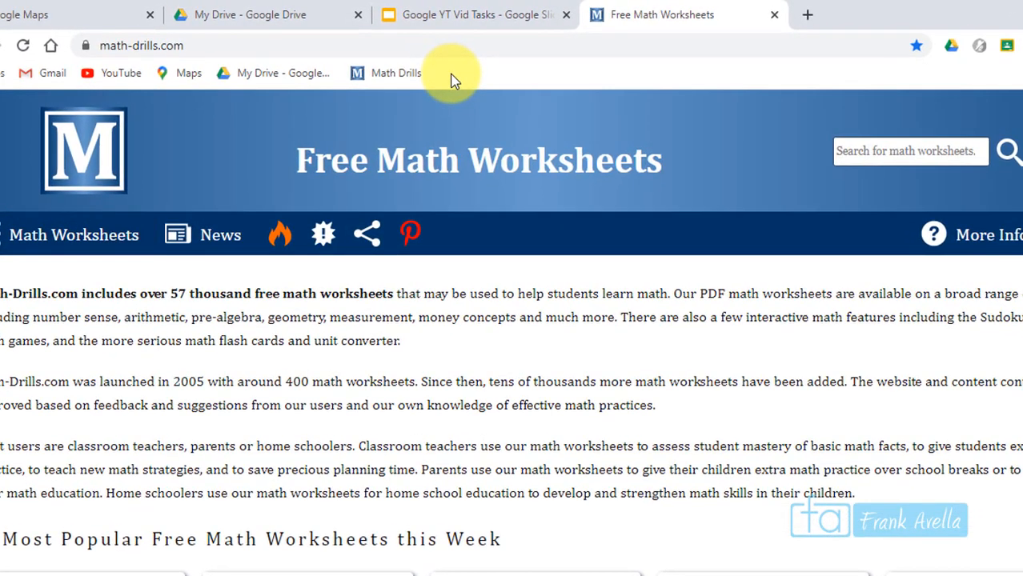
- Add a new folder named "Math Resources" to the bookmarks bar
right_click(452, 80)
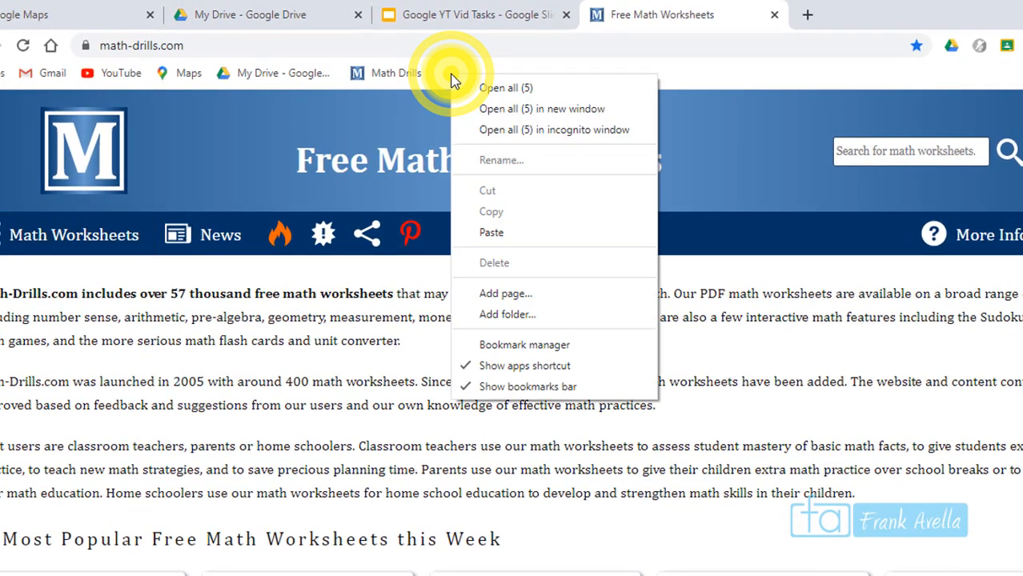
click(490, 315)
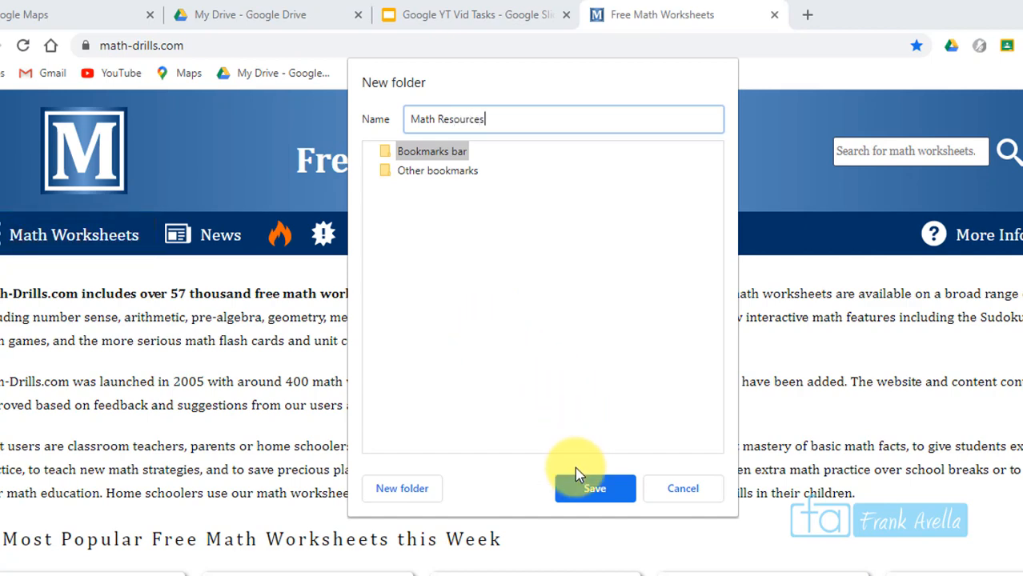
click(579, 489)
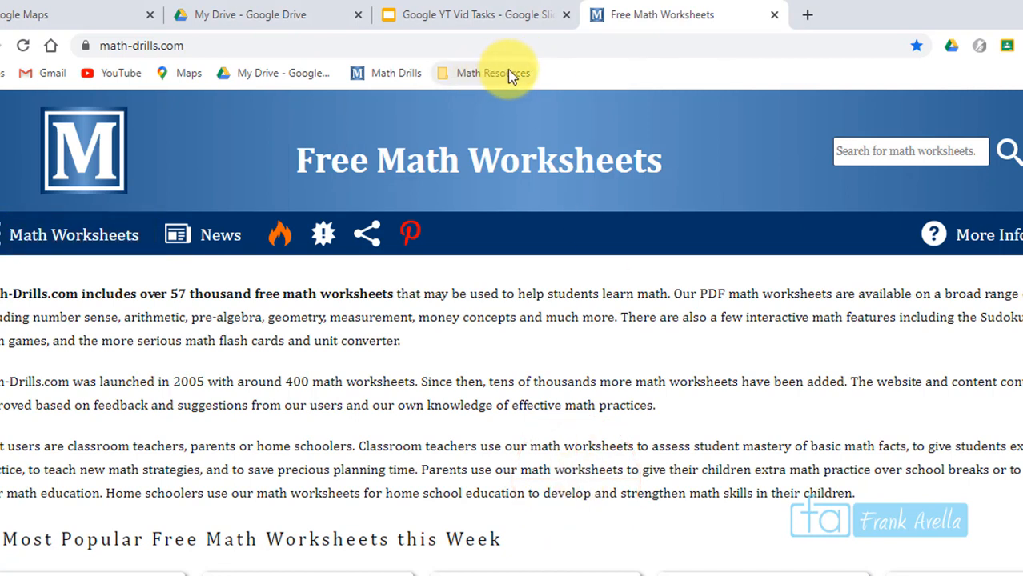
- Move the Math Drills bookmark into the Math Resources folder and view the folder's contents
click(395, 72)
drag(395, 72, 461, 74)
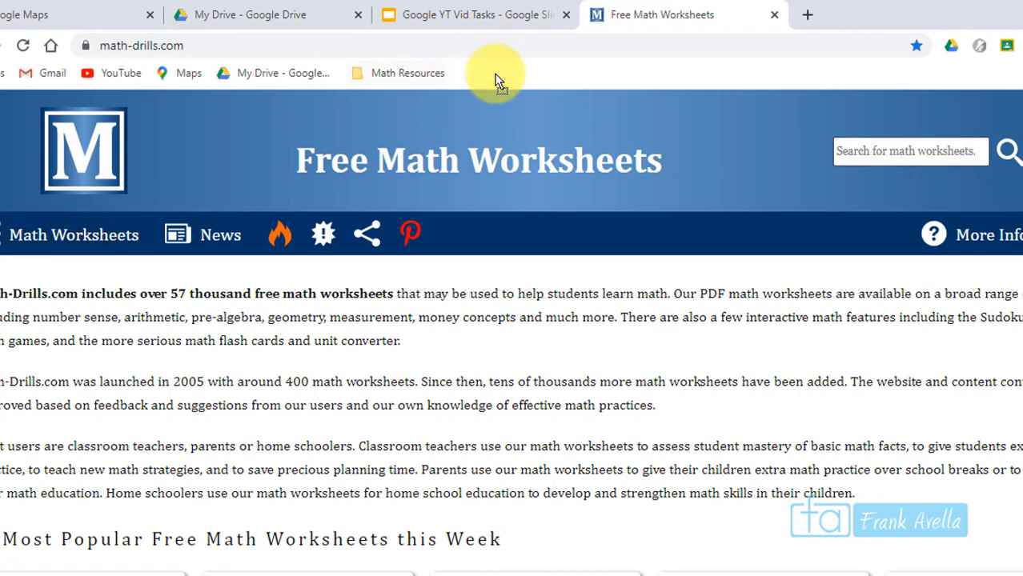
click(400, 80)
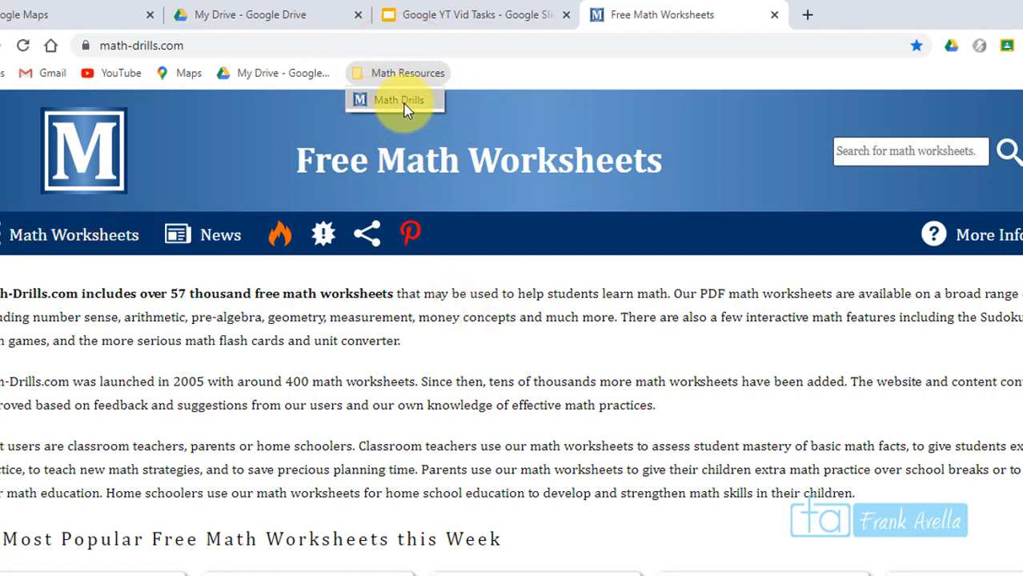
- Search for "kutas software" in a new tab and open the Free Algebra 1 Worksheets page
click(809, 18)
text(k)
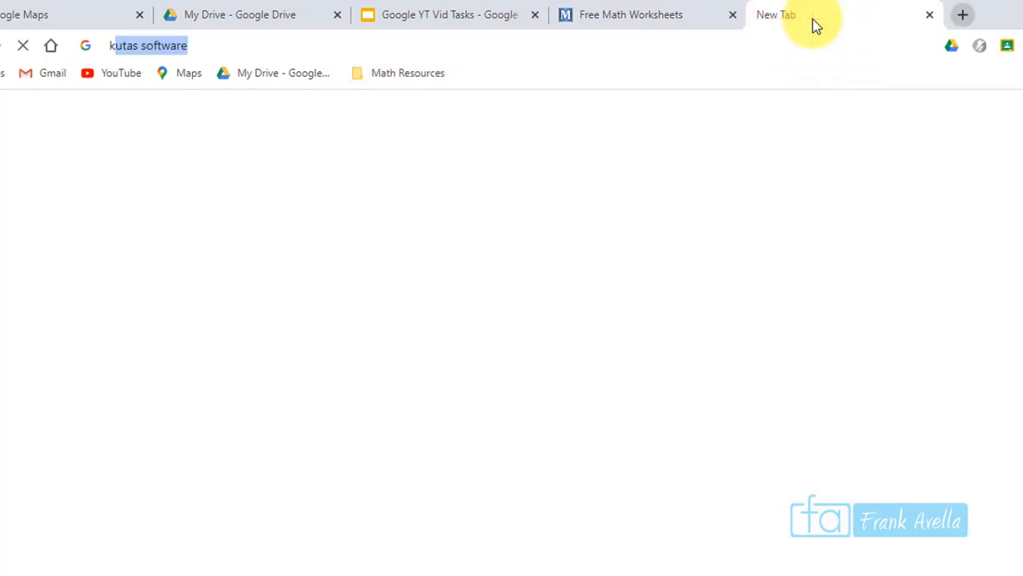
text(utas o)
key(BackSpace)
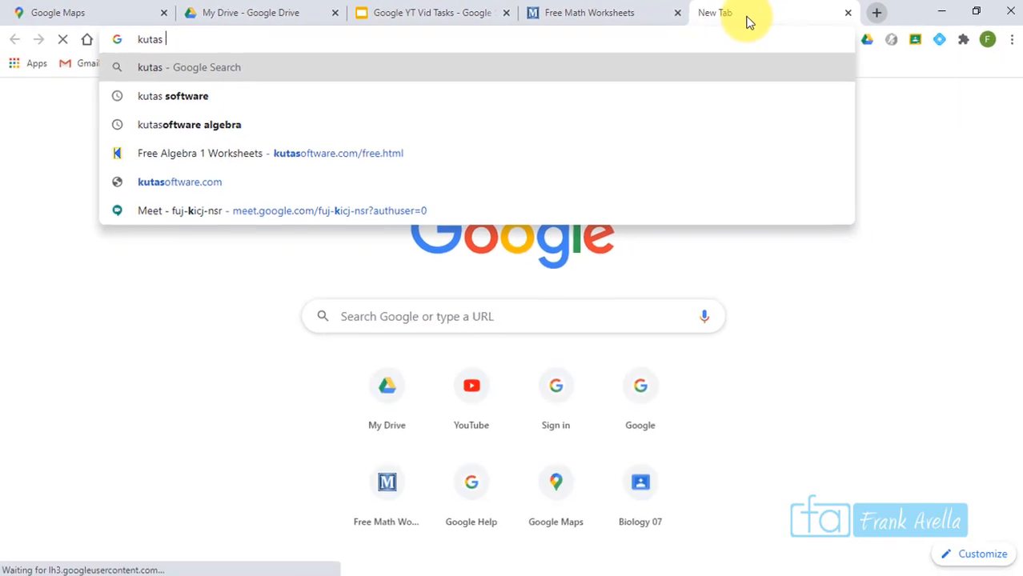
text(sof)
key(Return)
click(220, 532)
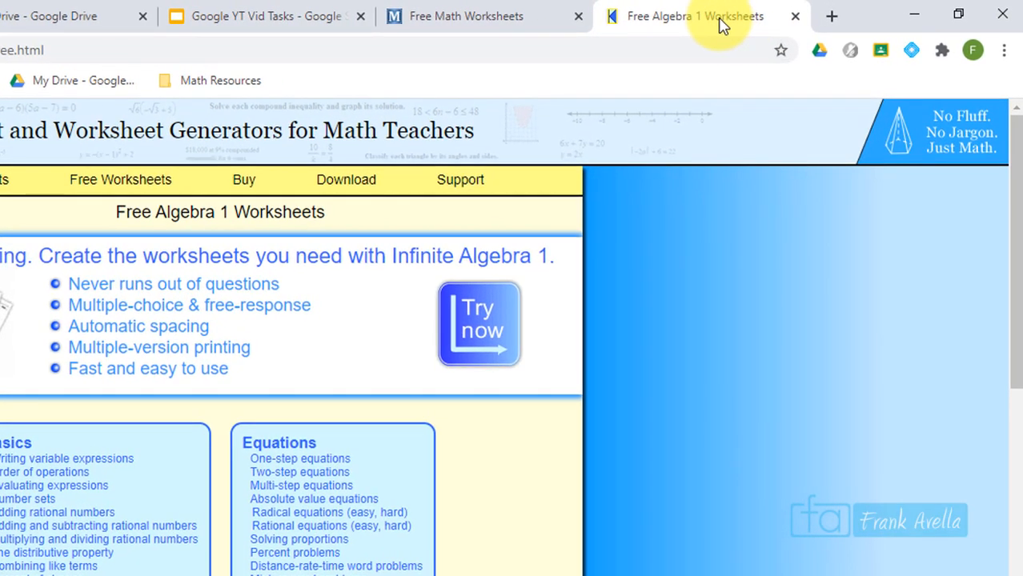
- Bookmark the Free Algebra 1 Worksheets page with Bookmarks bar as its folder
click(784, 53)
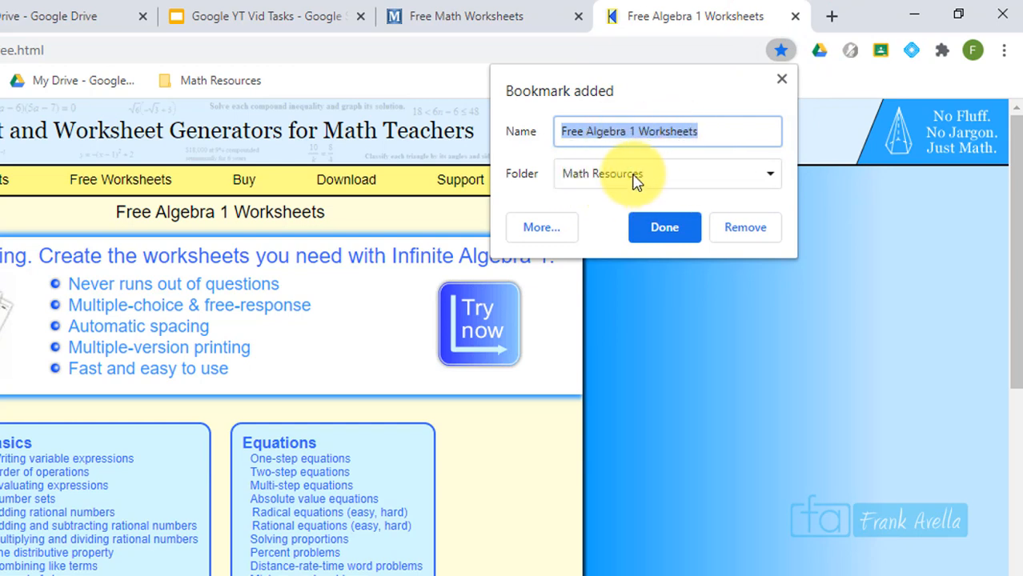
click(766, 178)
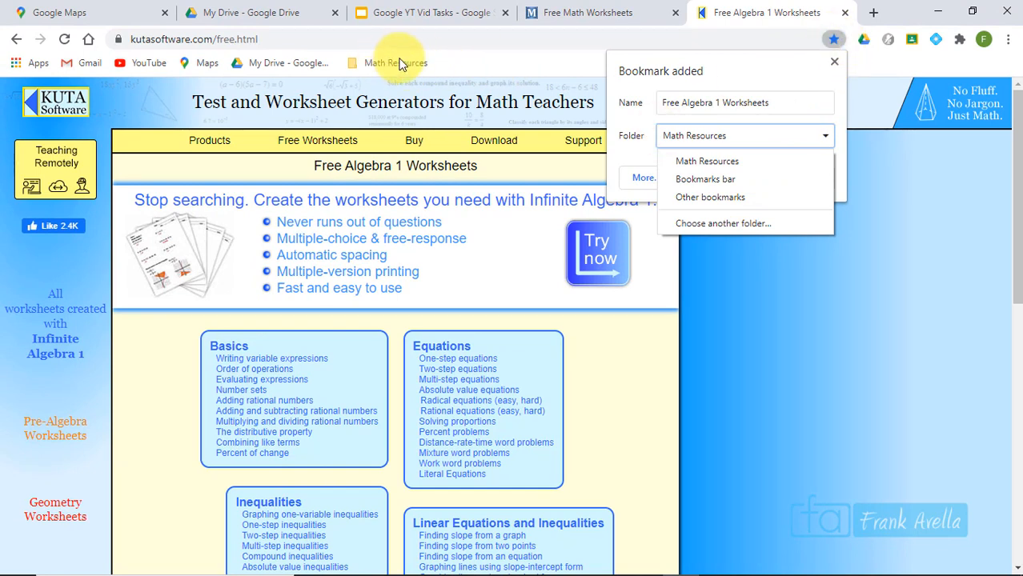
click(747, 179)
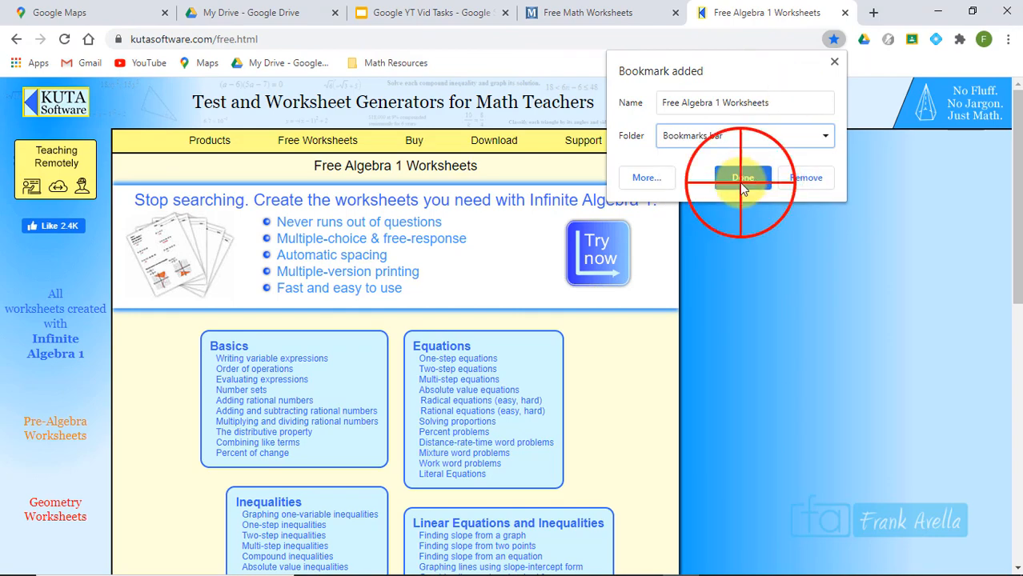
click(740, 182)
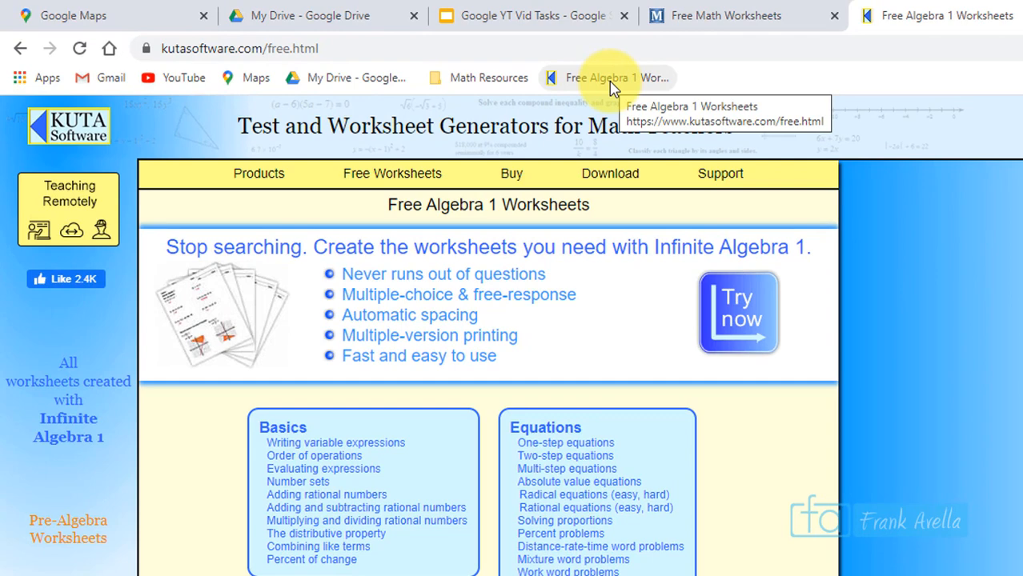
- View the options for the Free Algebra 1 Worksheets bookmark, dismiss them, and open the Bookmark manager
right_click(613, 85)
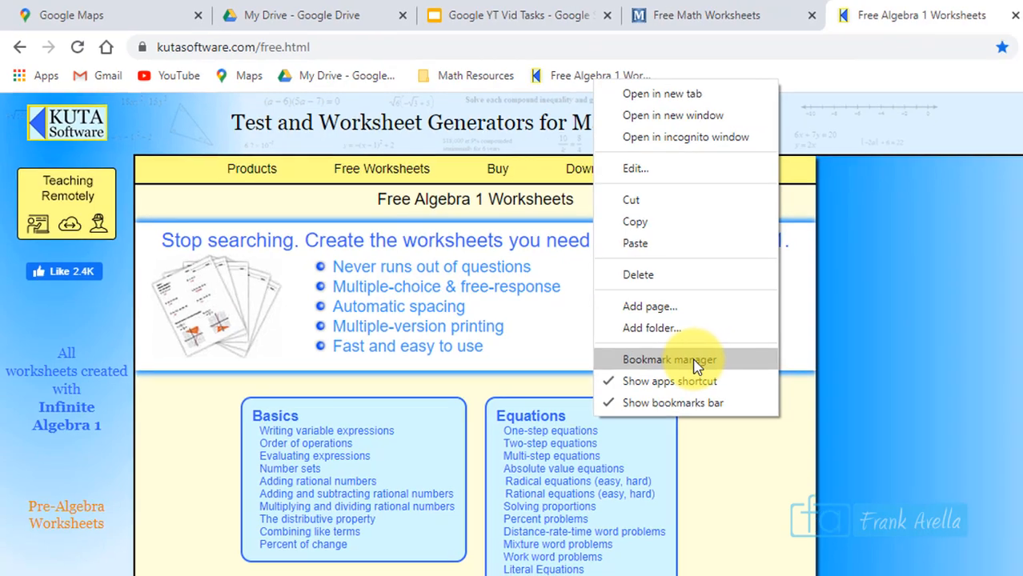
click(940, 340)
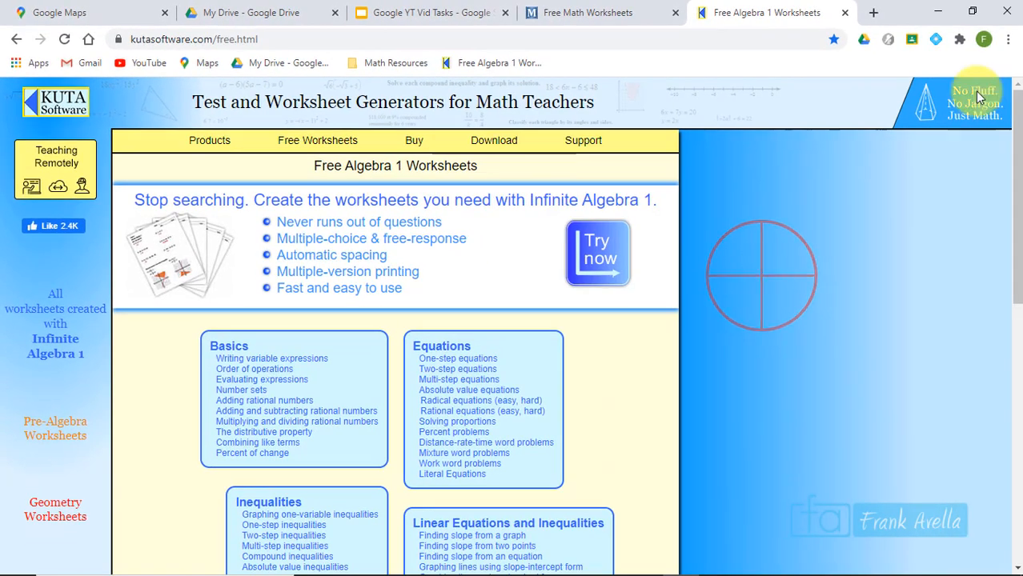
click(1011, 40)
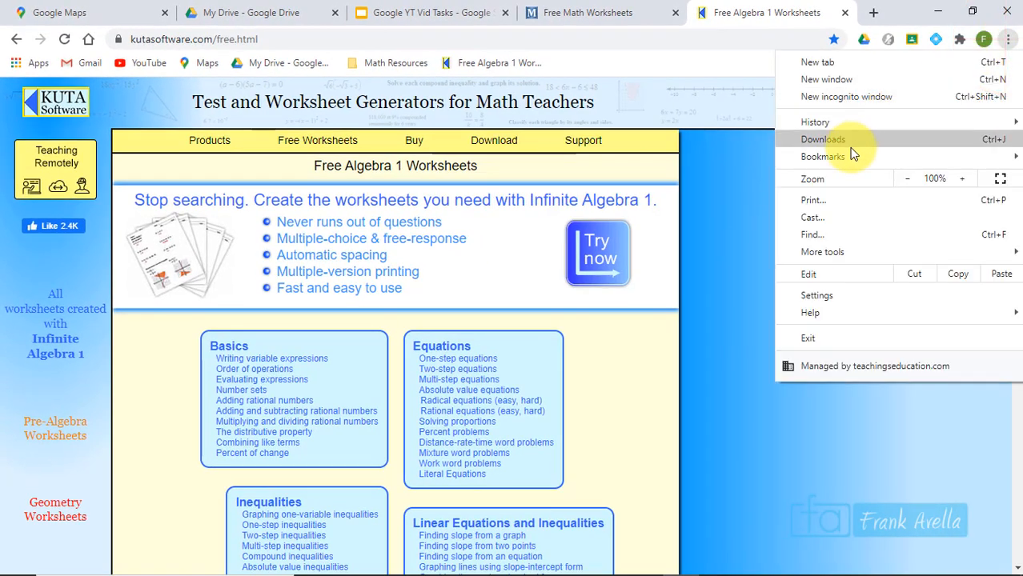
mouse_move(861, 156)
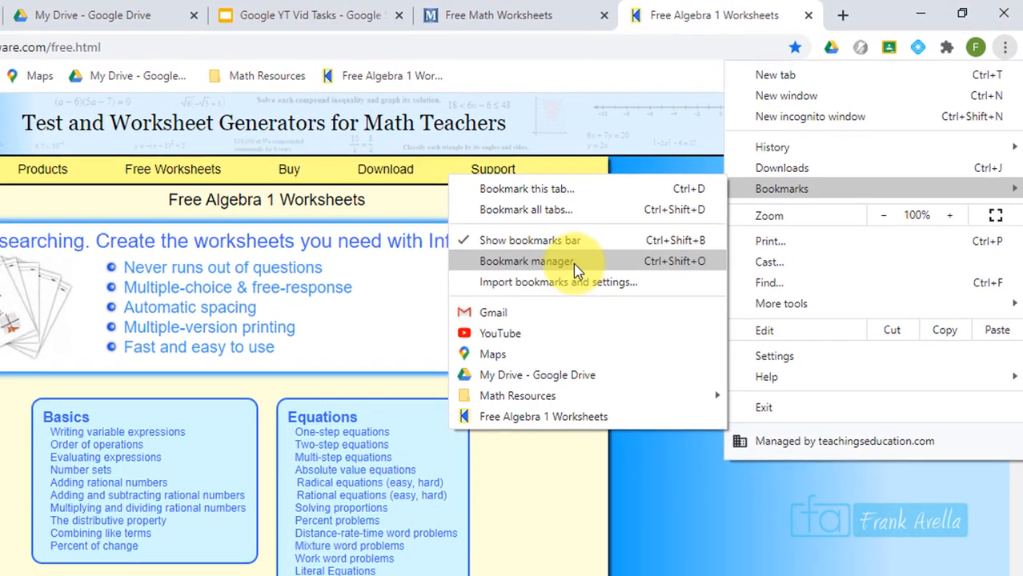
click(550, 272)
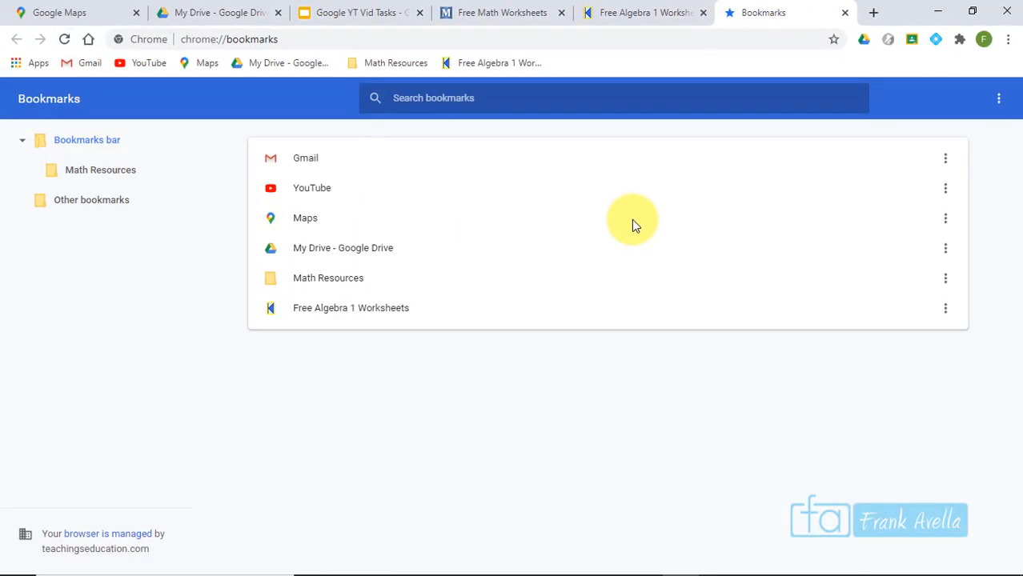
- Examine the contents of the Bookmarks bar and Math Resources folders in the Bookmark manager
click(368, 308)
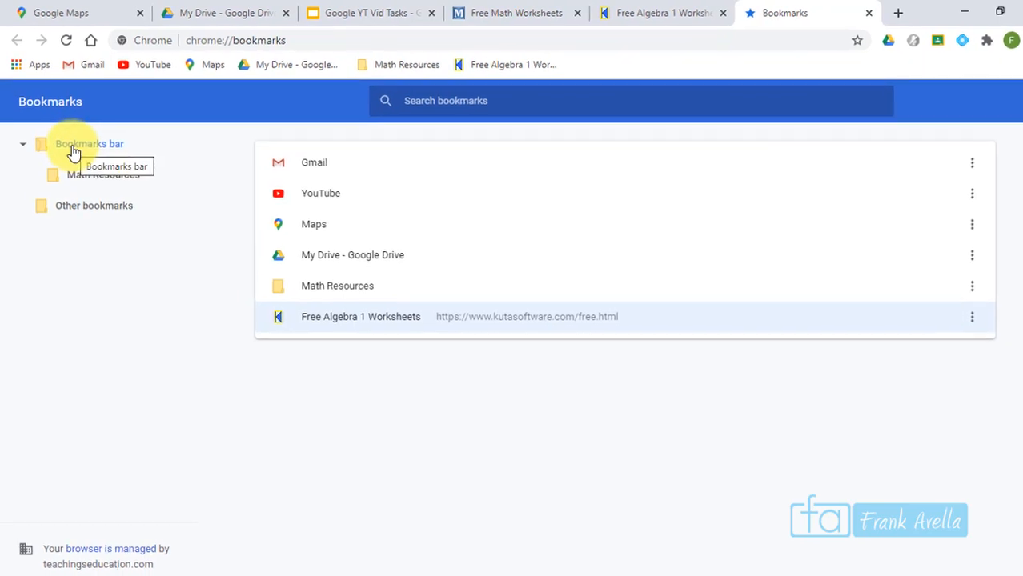
click(23, 145)
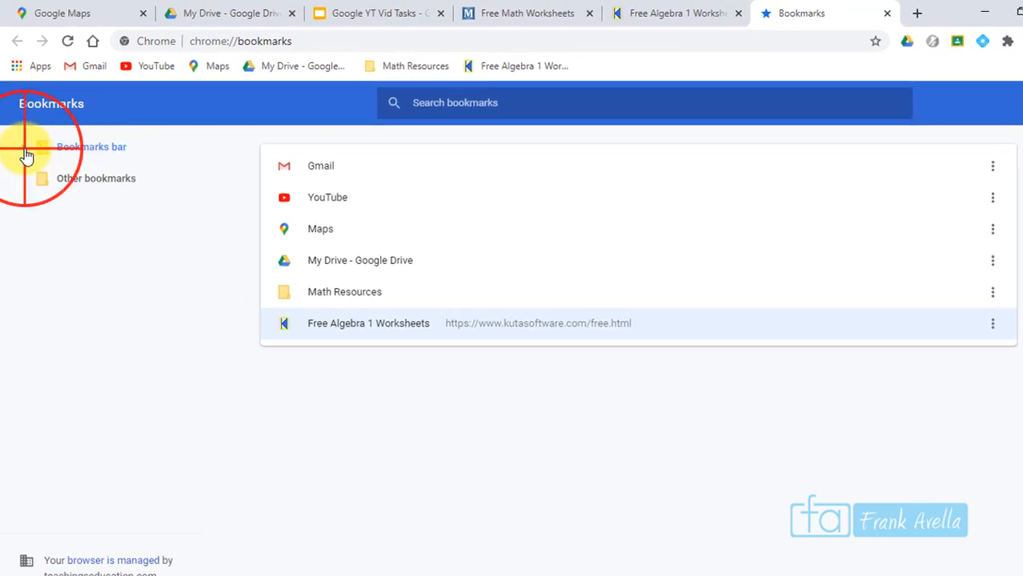
click(24, 149)
click(100, 145)
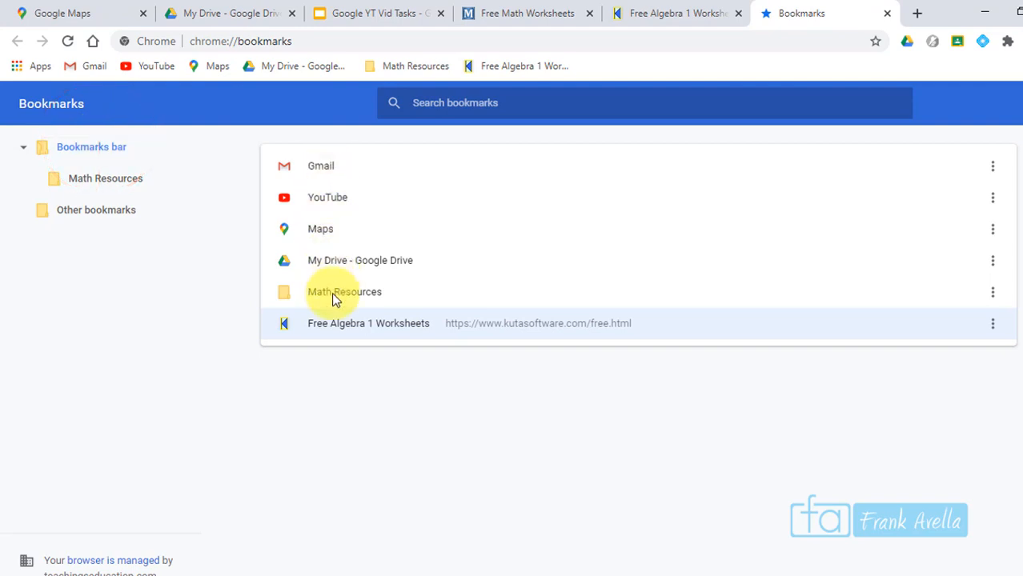
click(119, 195)
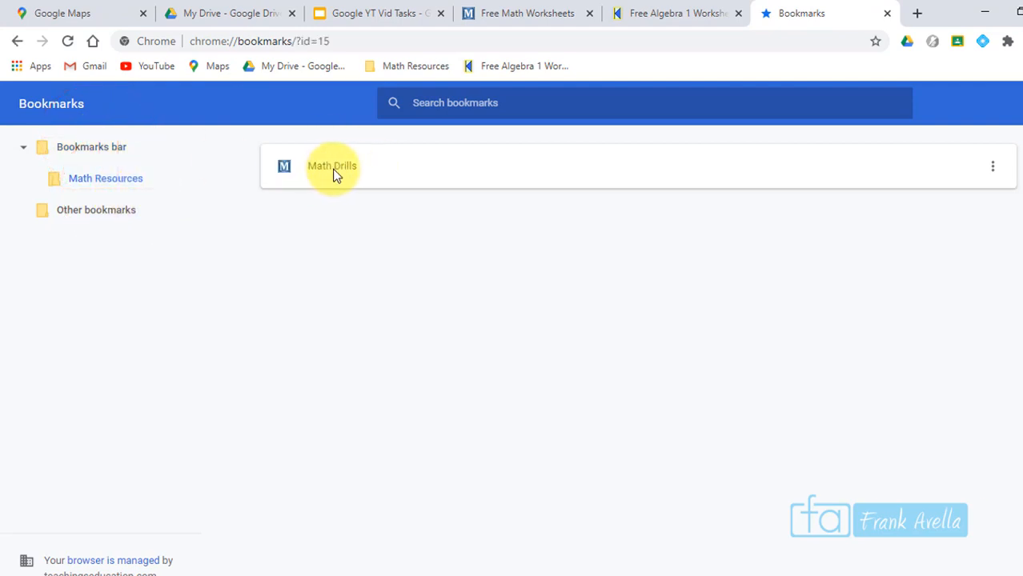
click(110, 152)
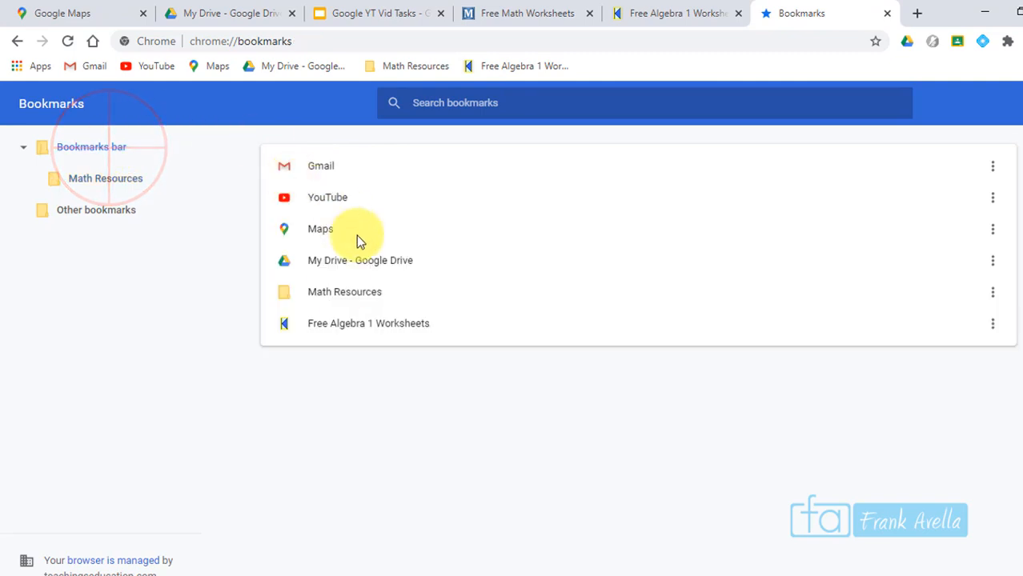
- Move the Free Algebra 1 Worksheets bookmark into the Math Resources folder, check the folder's contents, and close the Bookmark manager
drag(362, 328, 125, 180)
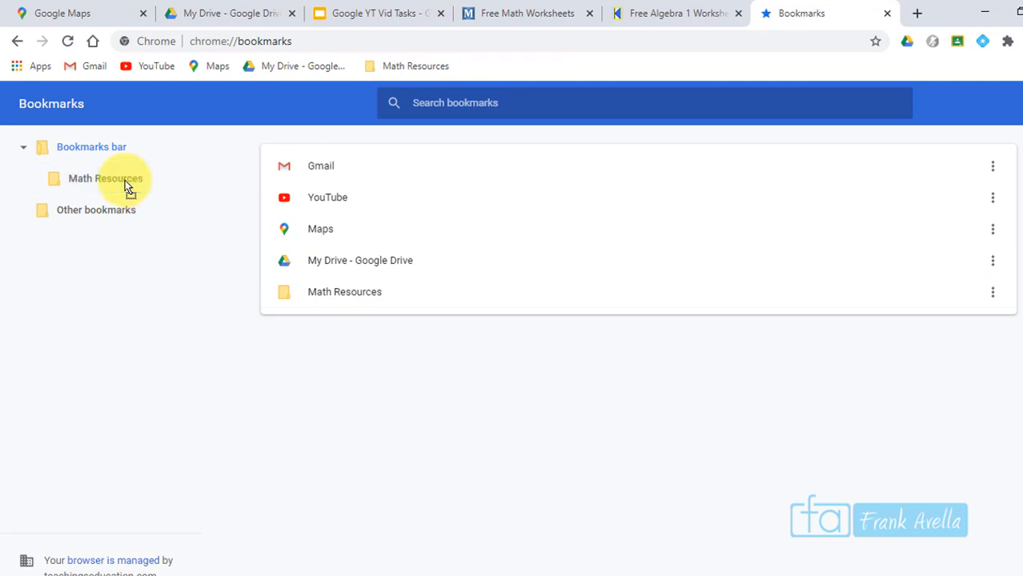
double_click(367, 309)
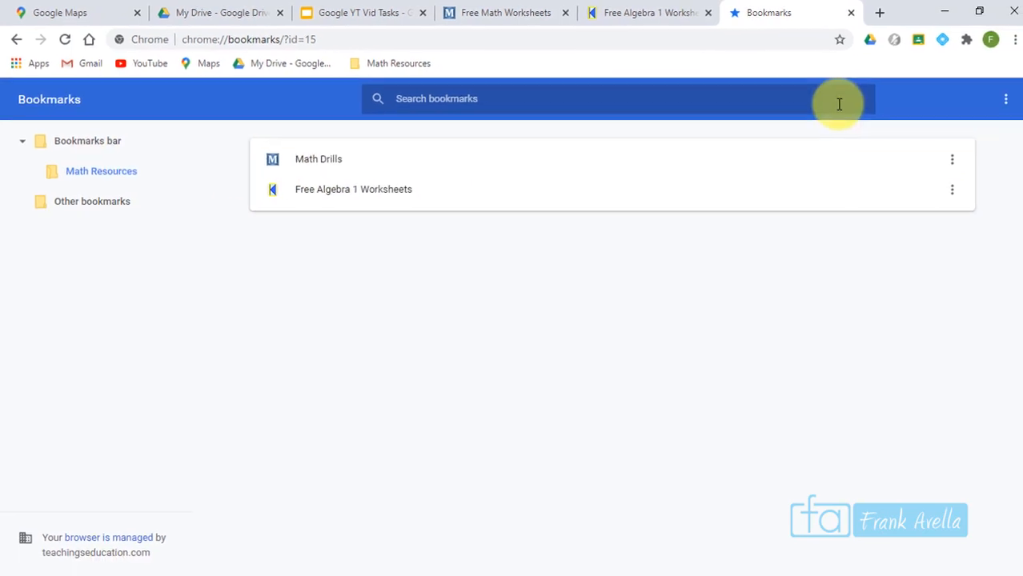
click(846, 12)
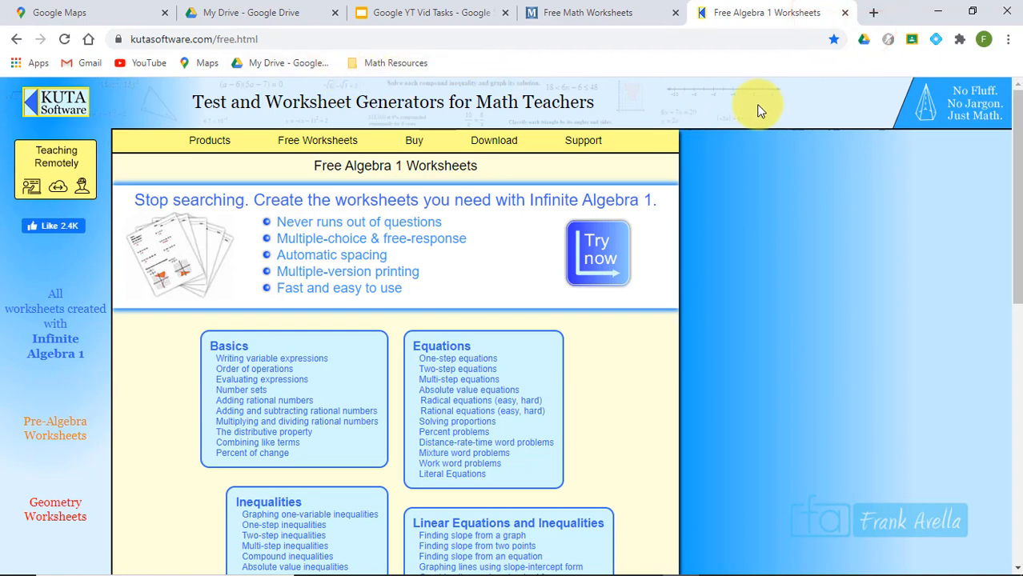
- Turn off the Show bookmarks bar option to hide the bookmarks bar
click(1009, 39)
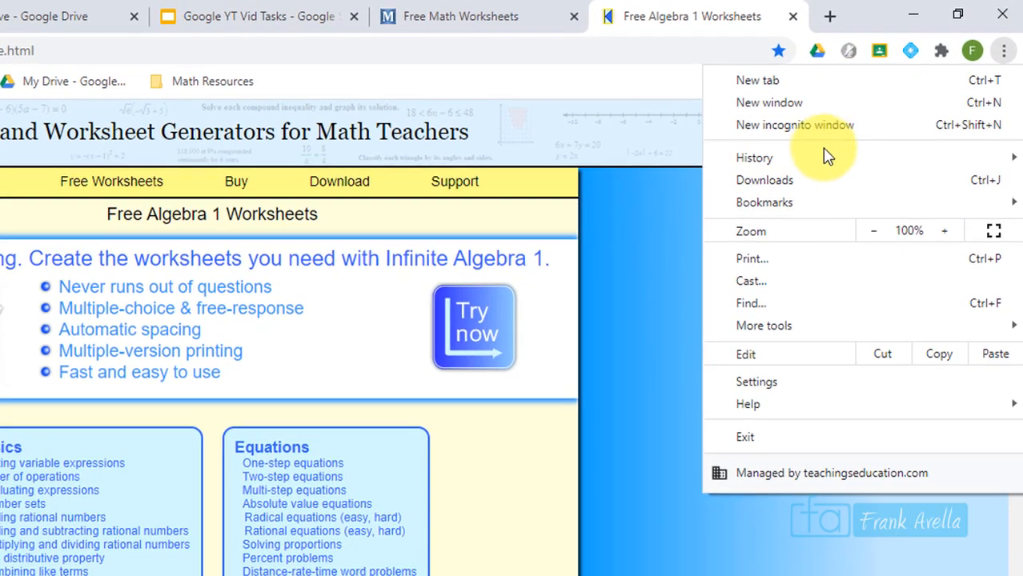
mouse_move(797, 210)
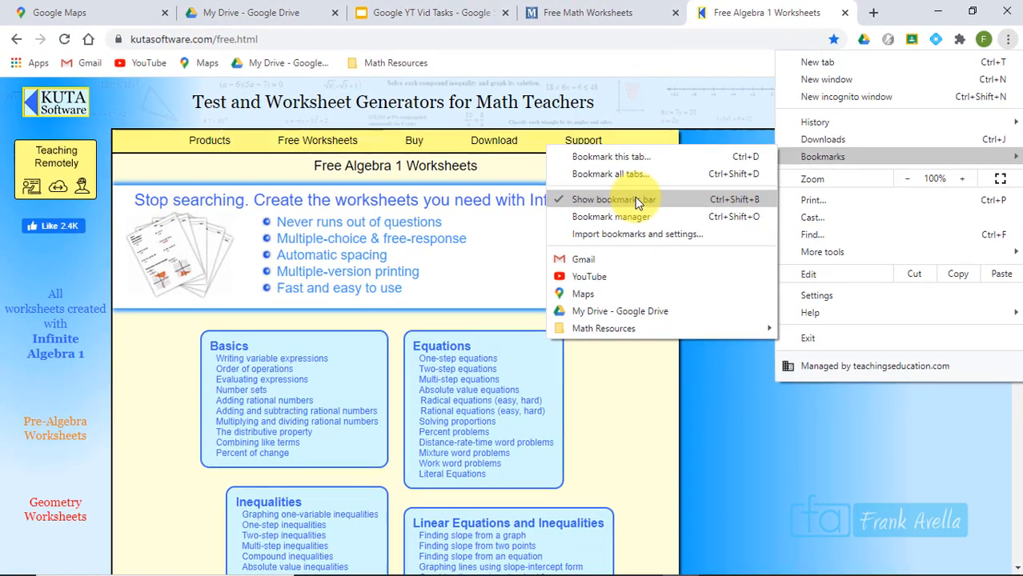
click(453, 258)
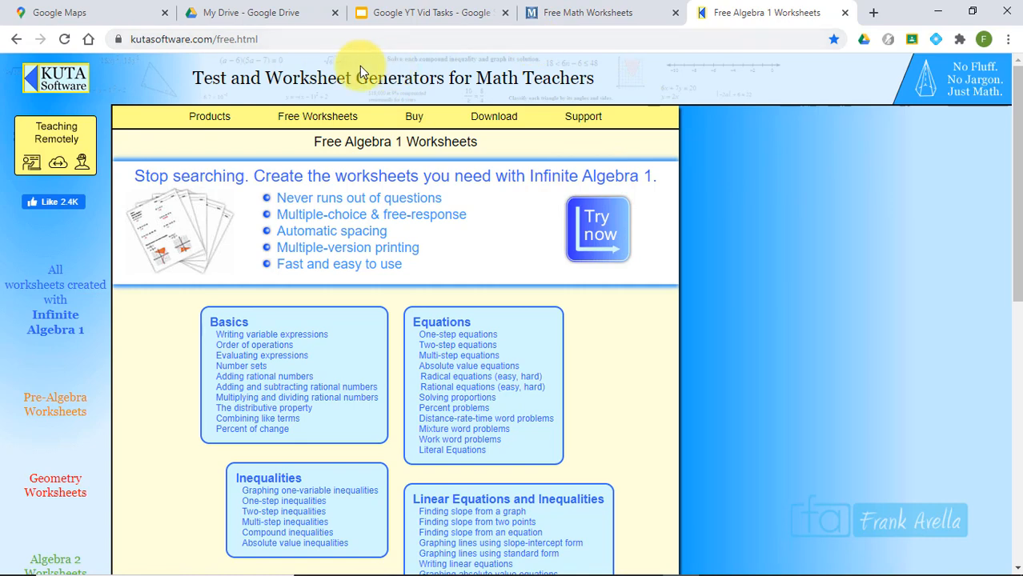
- Turn the Show bookmarks bar option back on to display the bookmarks bar
click(1008, 42)
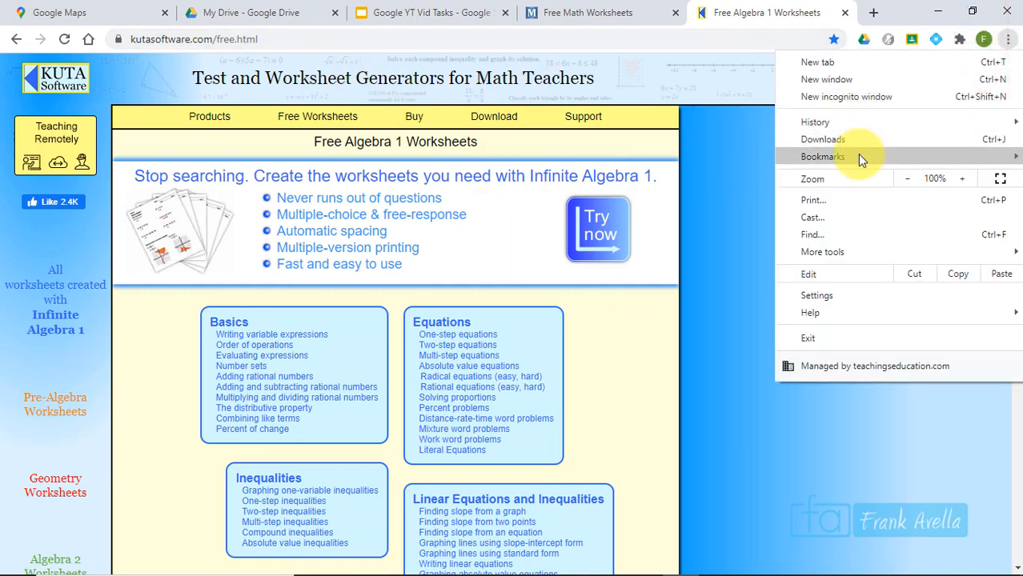
mouse_move(860, 159)
click(629, 202)
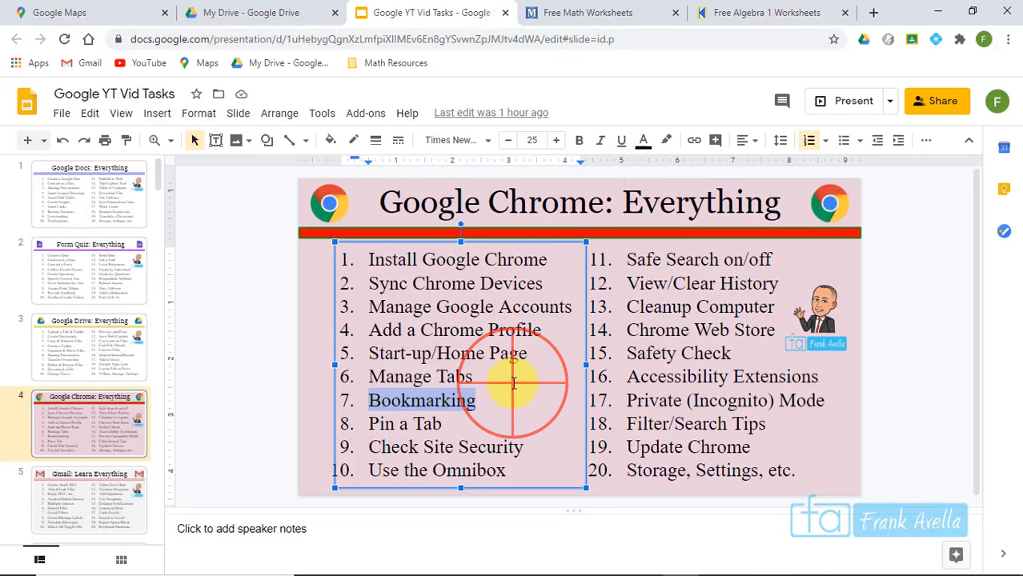
- Highlight "Pin a Tab" in the slide's task list, clear the highlight, and pin the Google YT Vid Tasks tab
drag(442, 424, 368, 423)
click(445, 428)
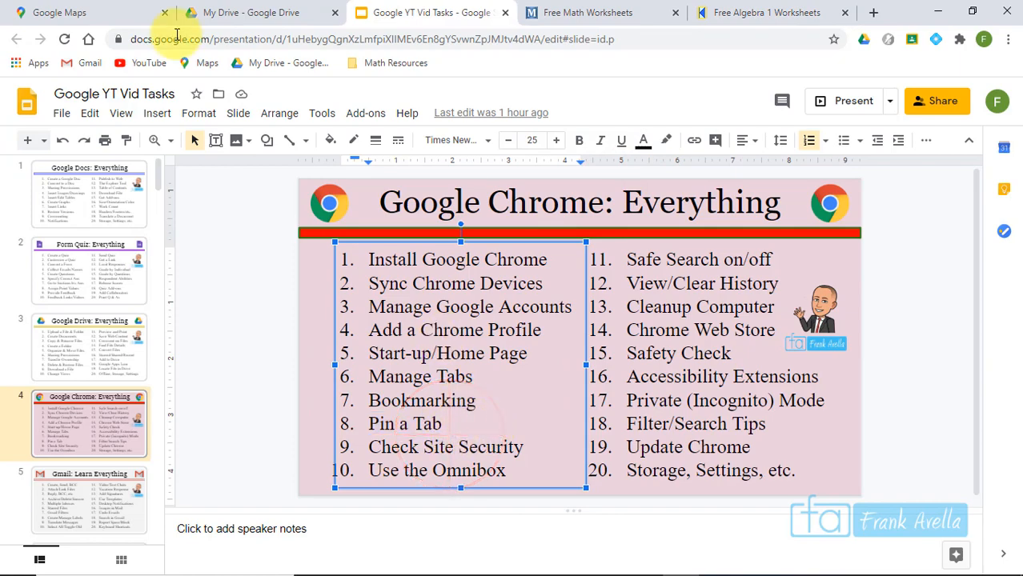
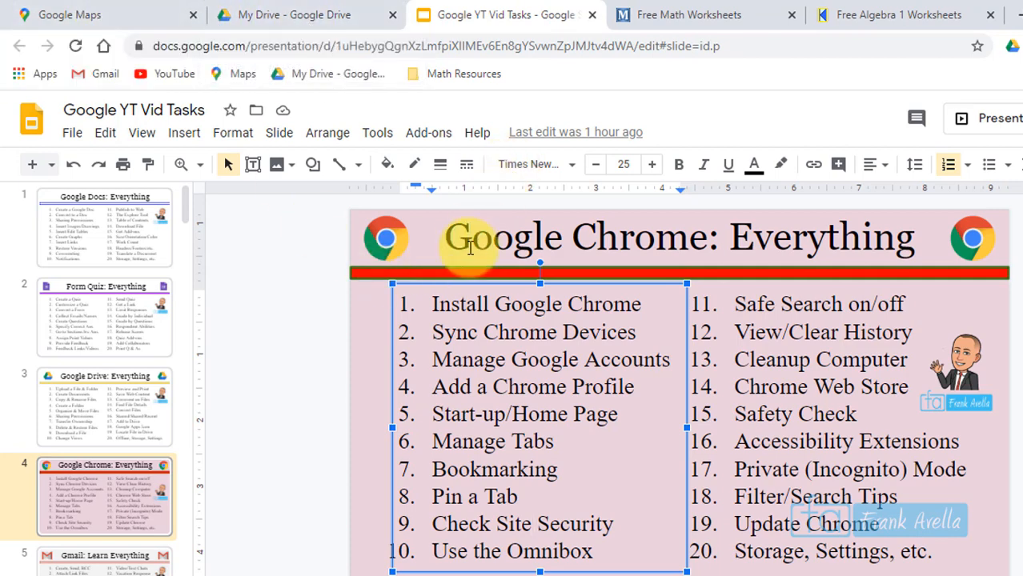
right_click(502, 27)
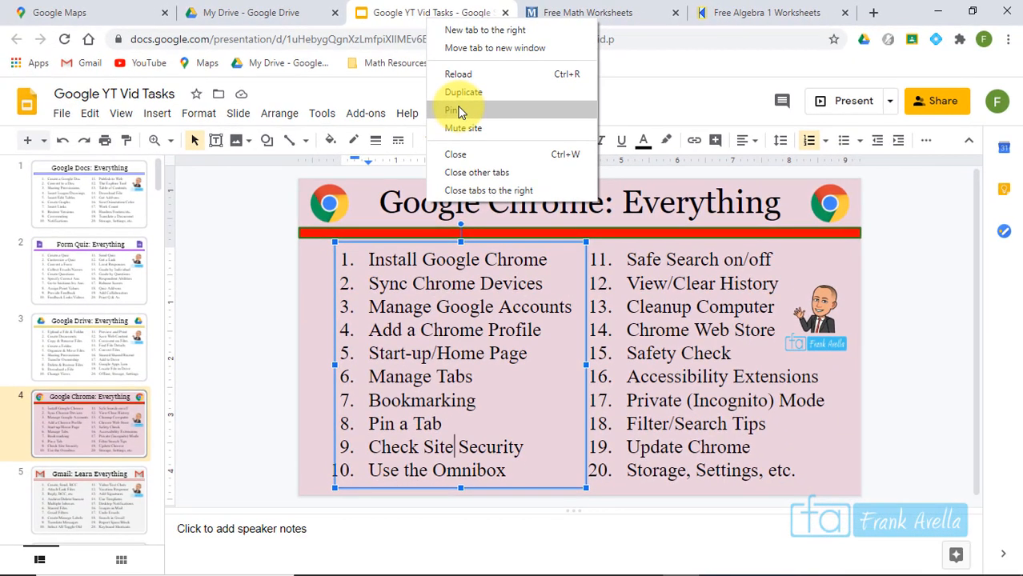
click(490, 143)
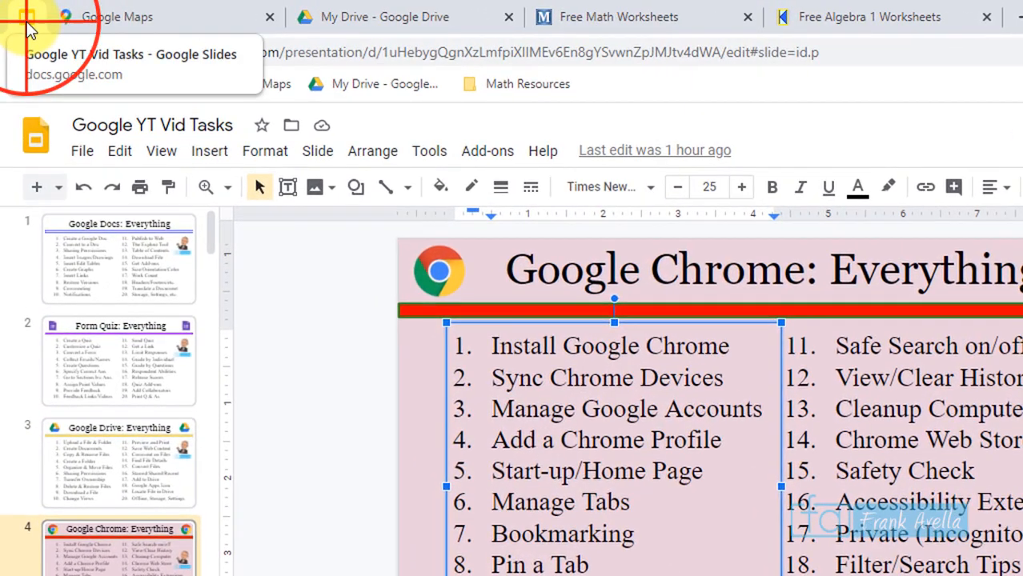
- Try to move the pinned Google YT Vid Tasks tab past the Google Maps tab
click(27, 22)
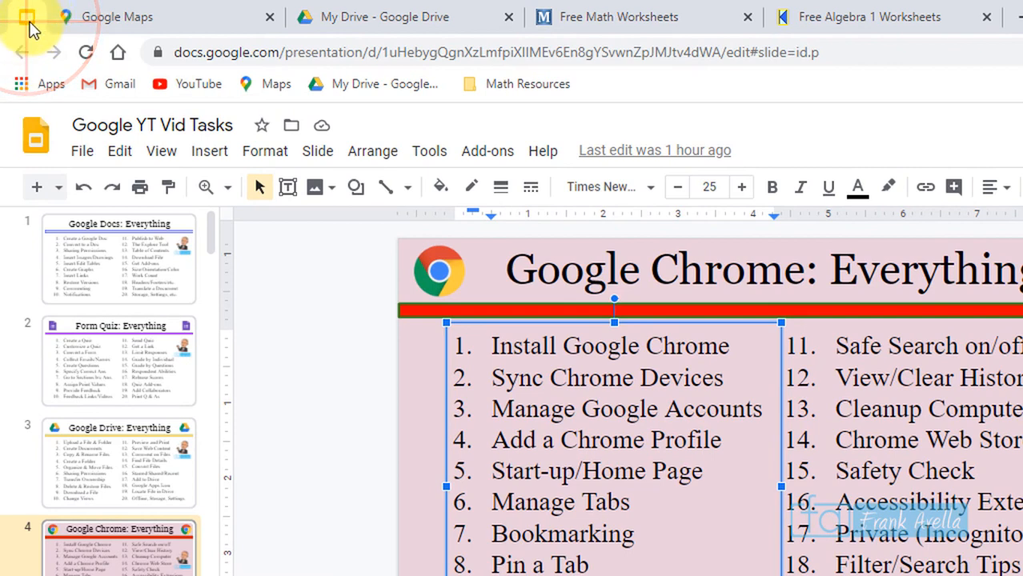
click(34, 20)
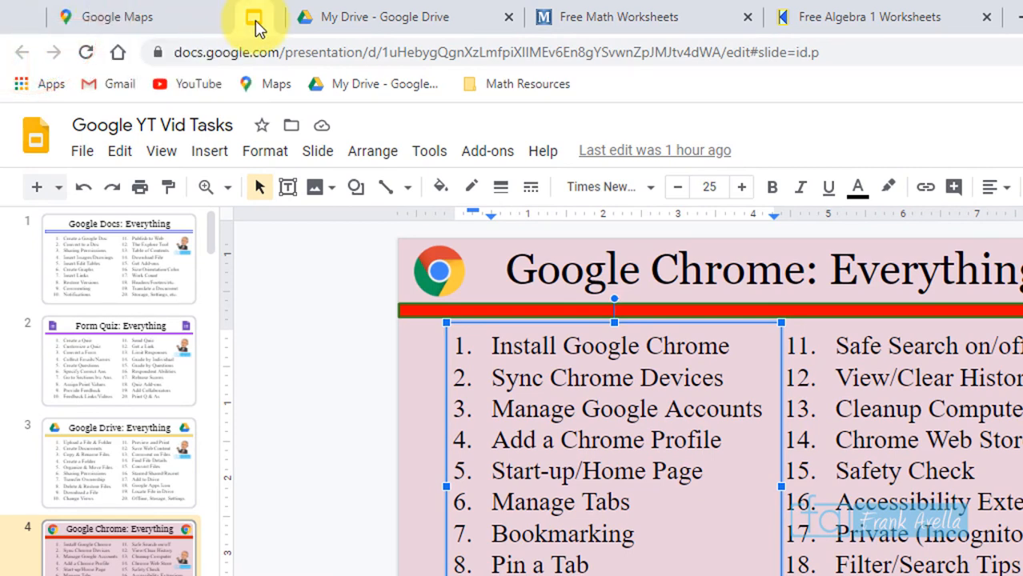
click(27, 16)
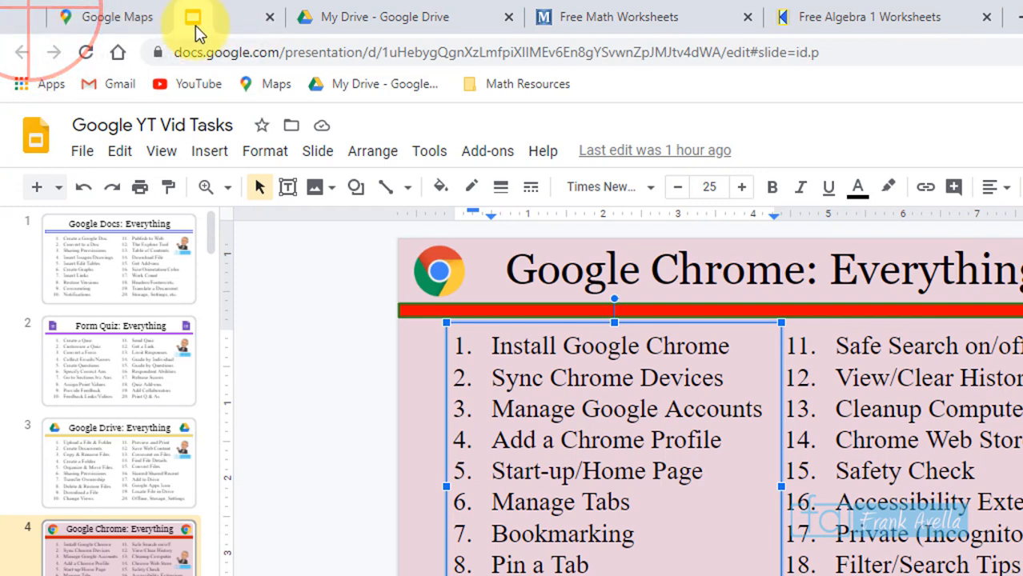
- Switch through the Google Maps, My Drive and Free Math Worksheets tabs, and return to the pinned presentation tab
click(170, 18)
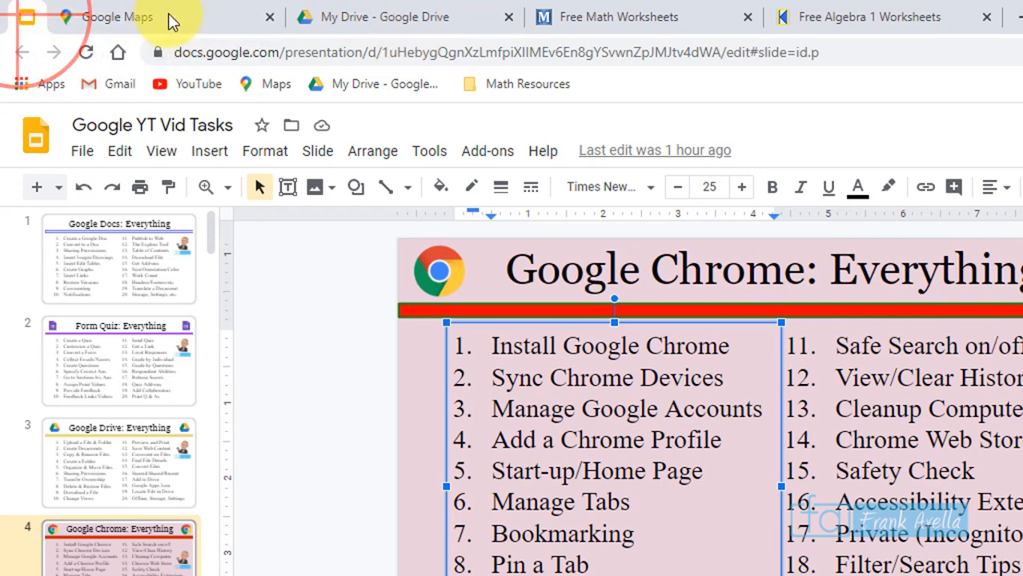
click(383, 23)
click(629, 18)
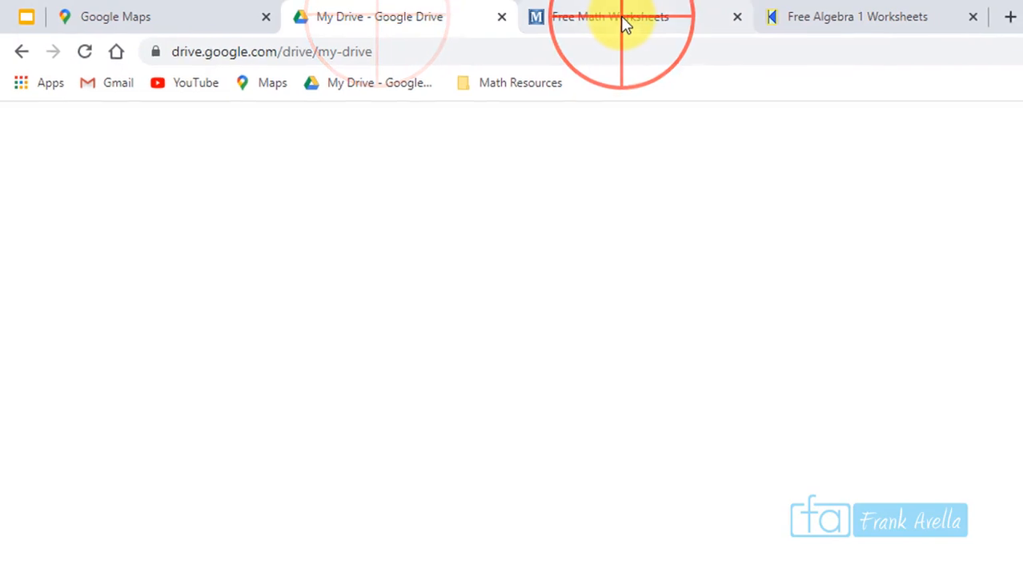
click(26, 17)
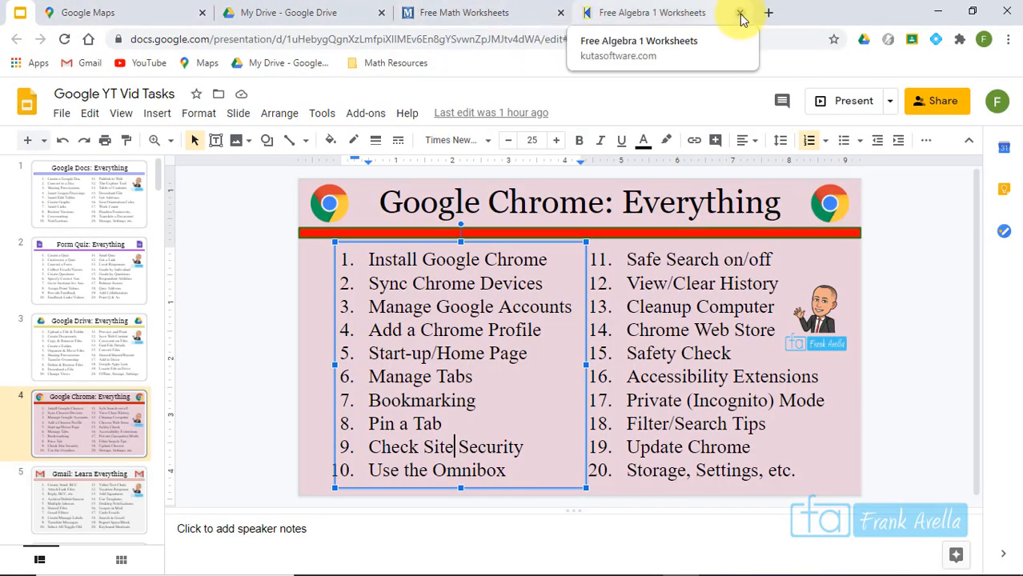
- Close the Free Algebra 1 Worksheets and Free Math Worksheets tabs, and unpin the Google YT Vid Tasks tab
click(742, 14)
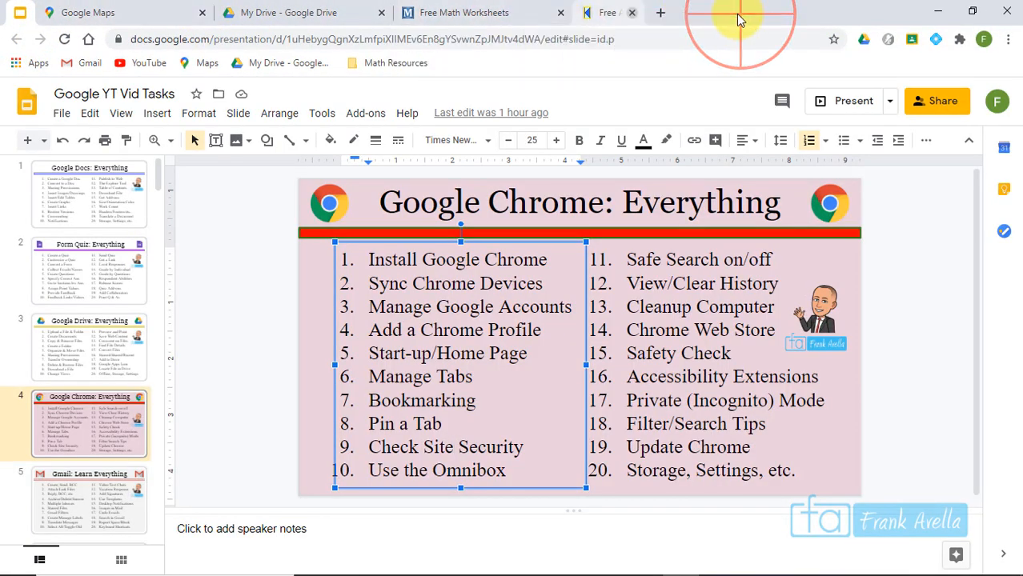
click(561, 13)
click(14, 14)
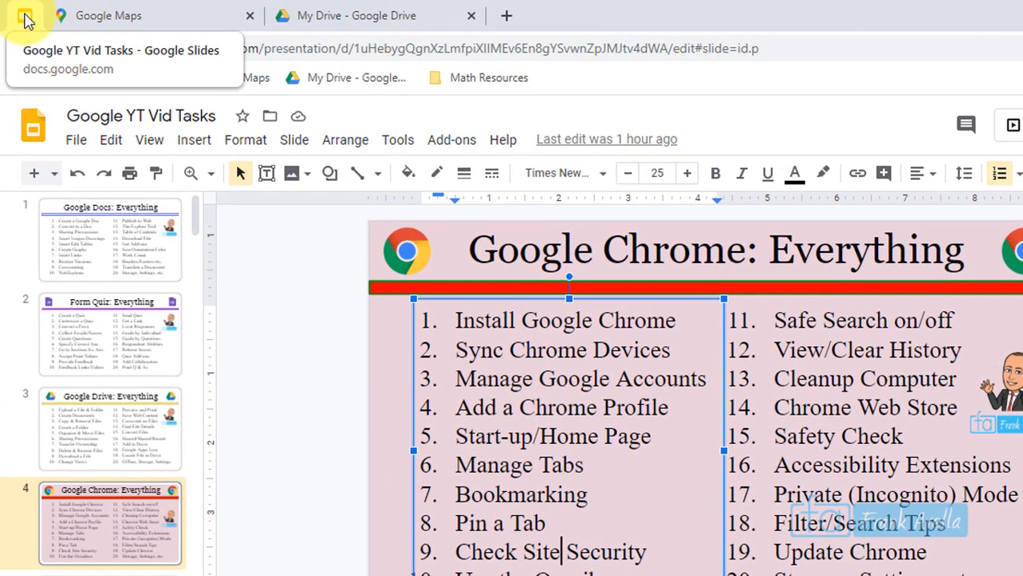
right_click(27, 19)
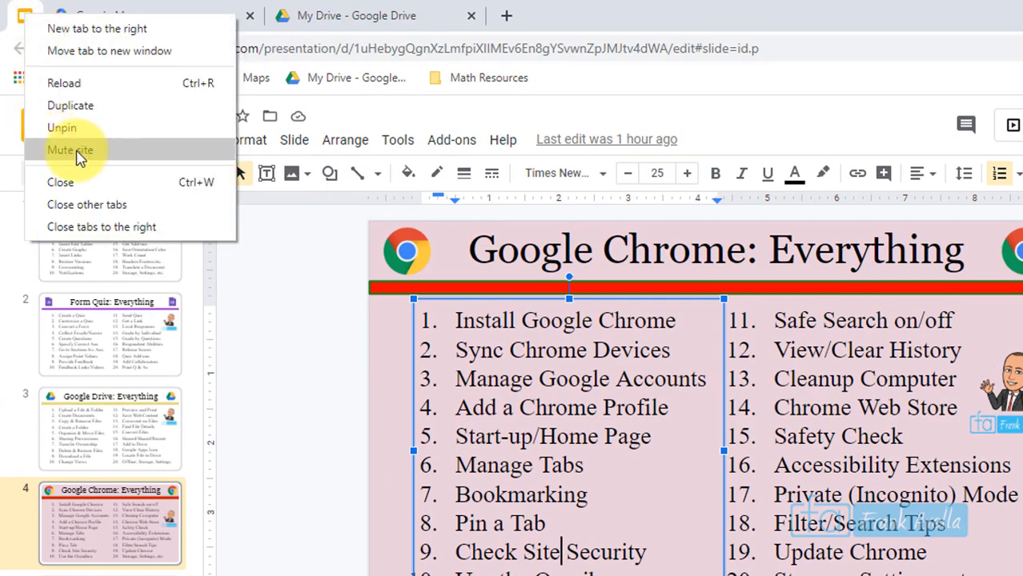
click(125, 130)
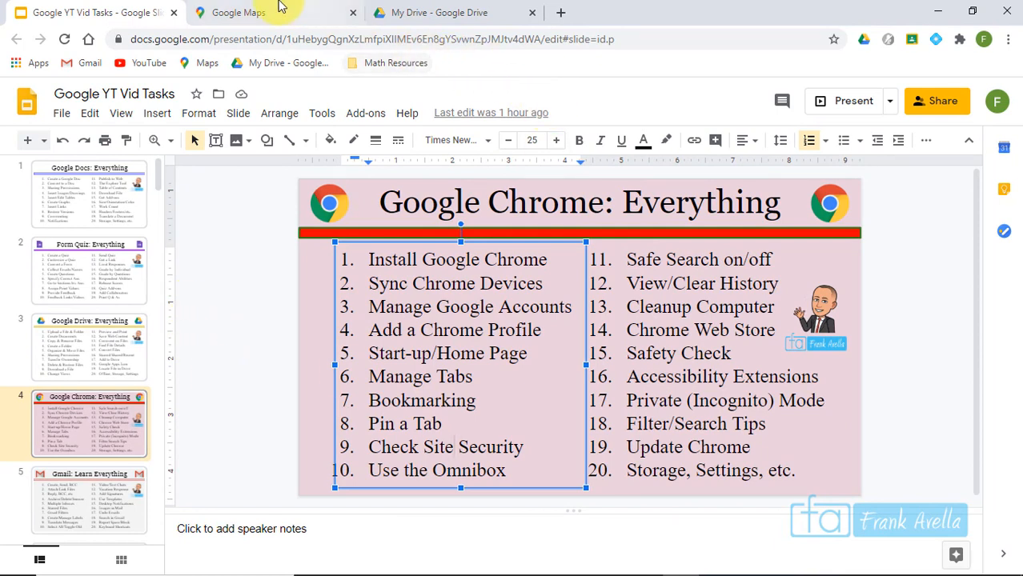
- Move the Google Maps tab to a new window
click(251, 17)
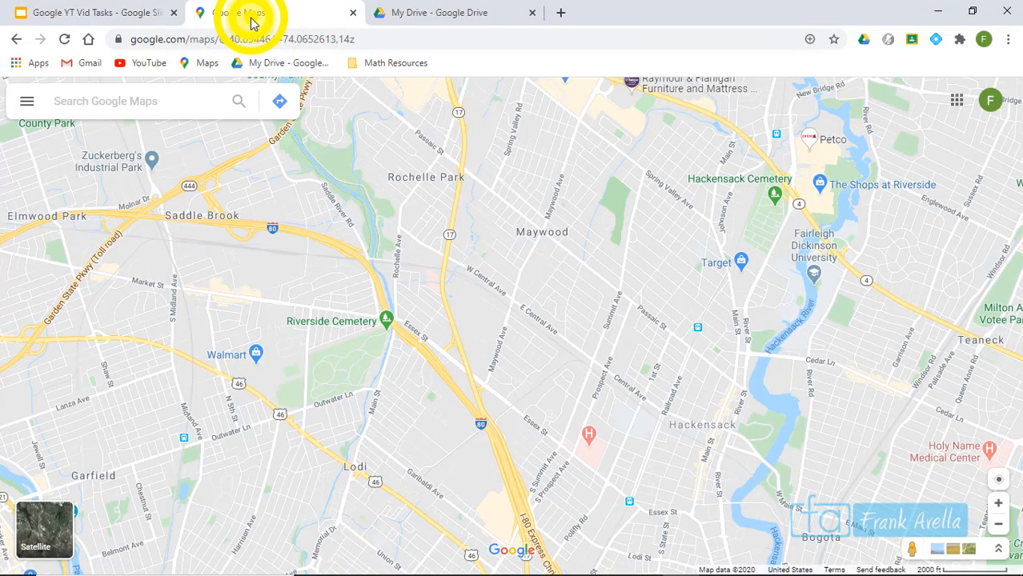
right_click(251, 22)
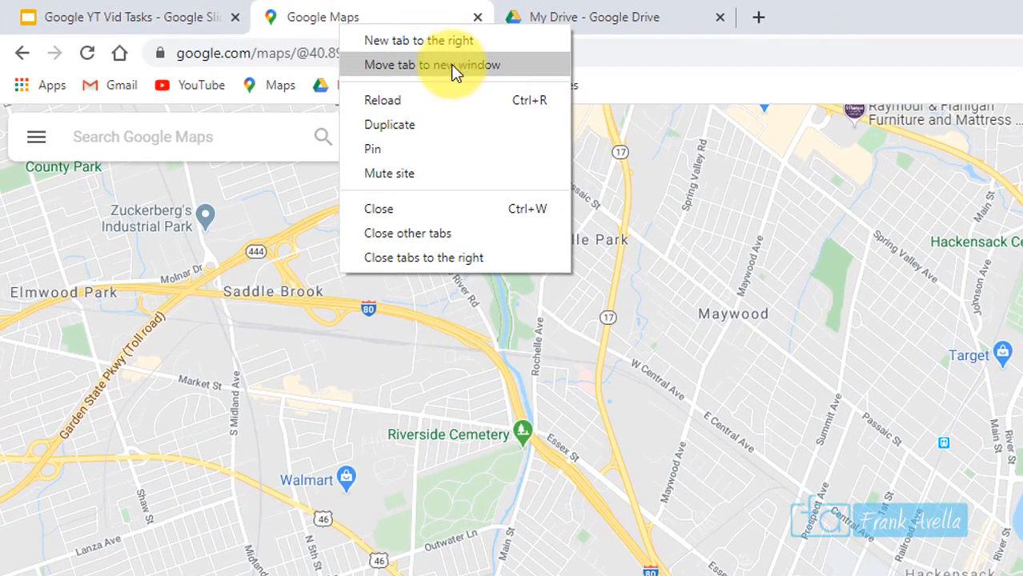
click(452, 66)
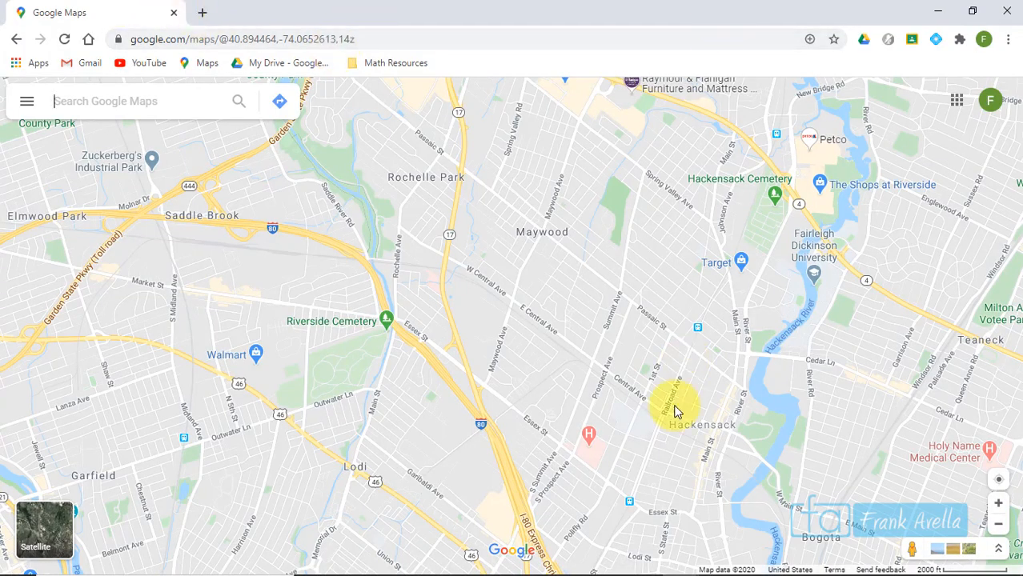
- Switch between the My Drive and Google Maps windows, and return to the Google YT Vid Tasks presentation
click(683, 565)
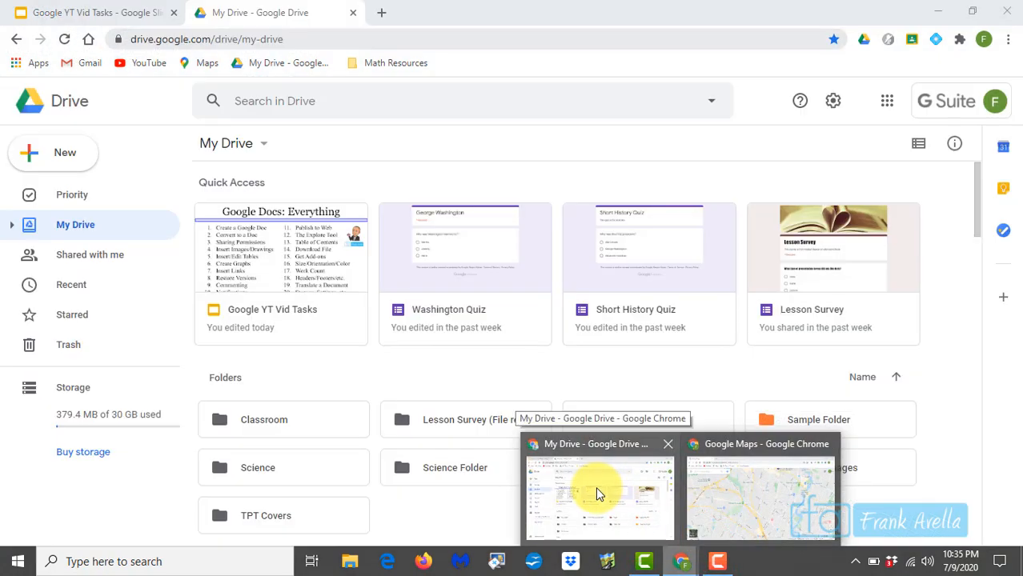
click(595, 487)
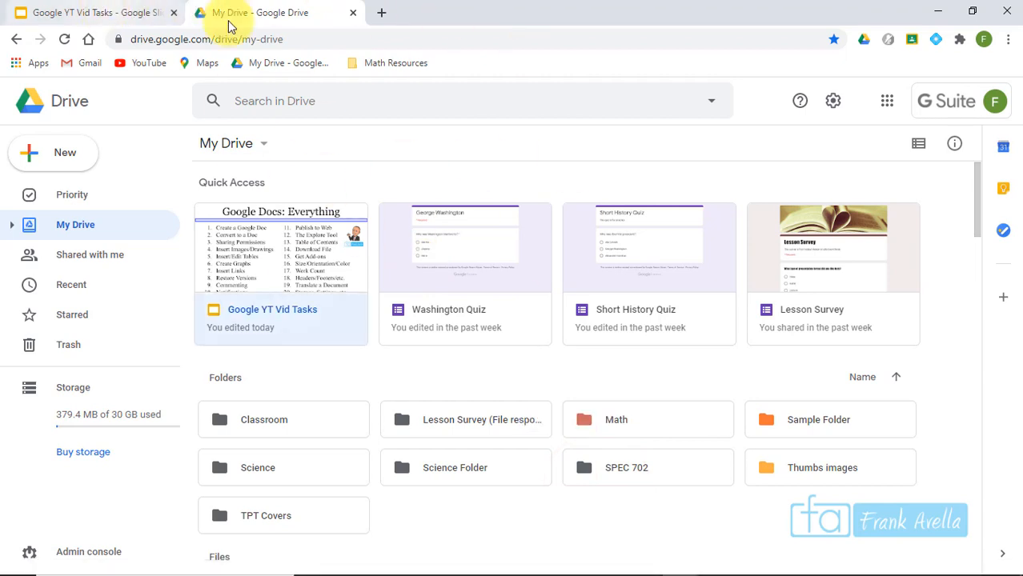
click(682, 559)
click(740, 497)
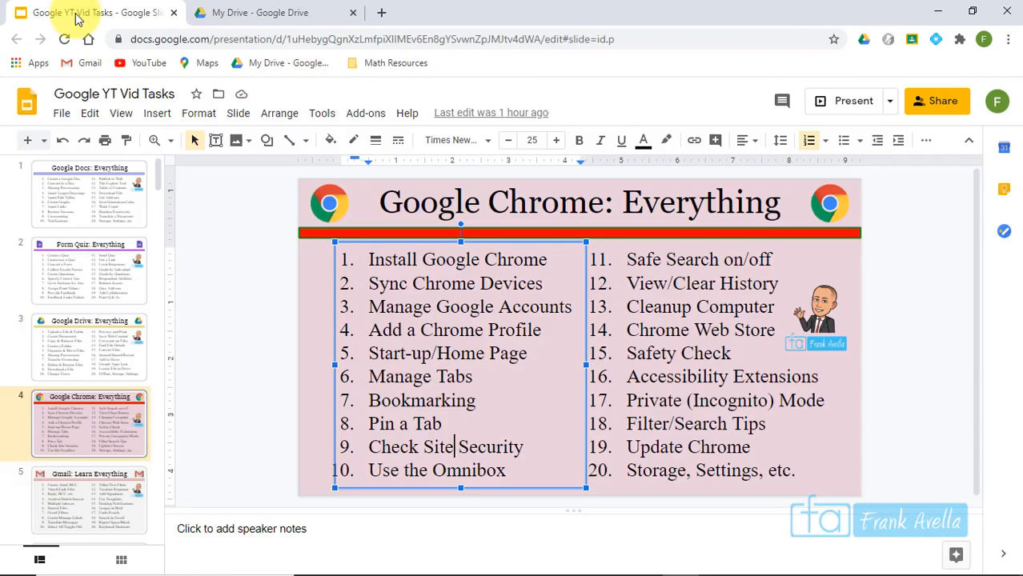
click(76, 16)
- Highlight "Pin a Tab" and "Check Site Security" one after the other in the slide's list, and clear the highlight
drag(458, 418, 362, 424)
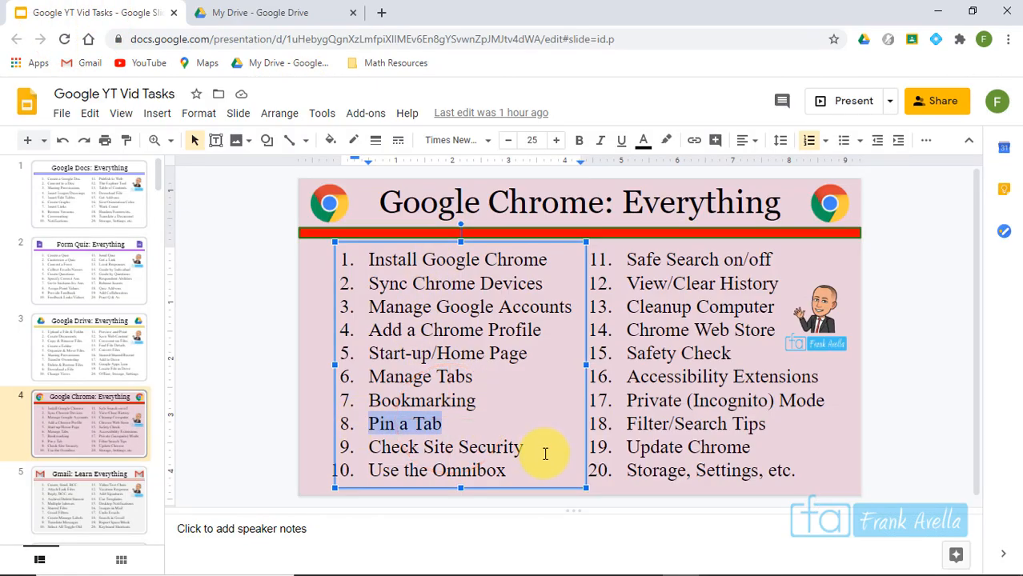
click(526, 446)
drag(474, 445, 367, 448)
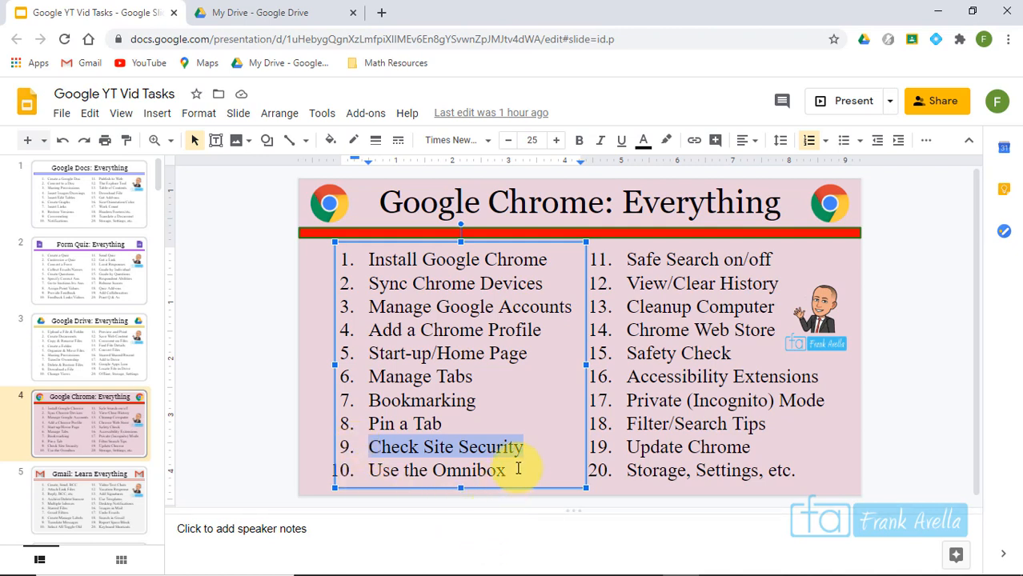
click(541, 442)
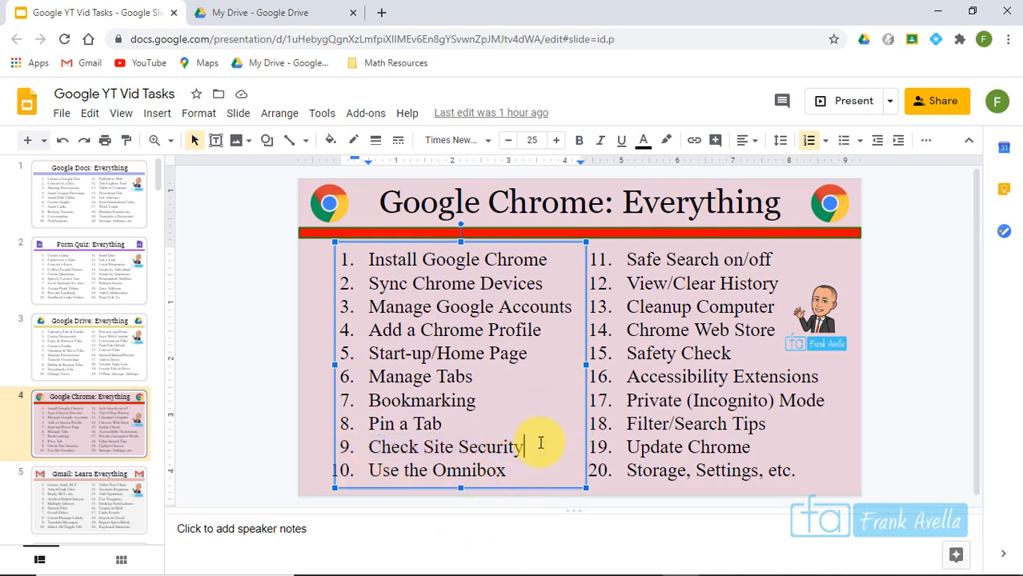
- Open support.google.com/chrome/answer/95617?hl=en in a new tab and bring its list of security statuses into view
click(381, 12)
text(com/chrome/answer/95617?hl=en)
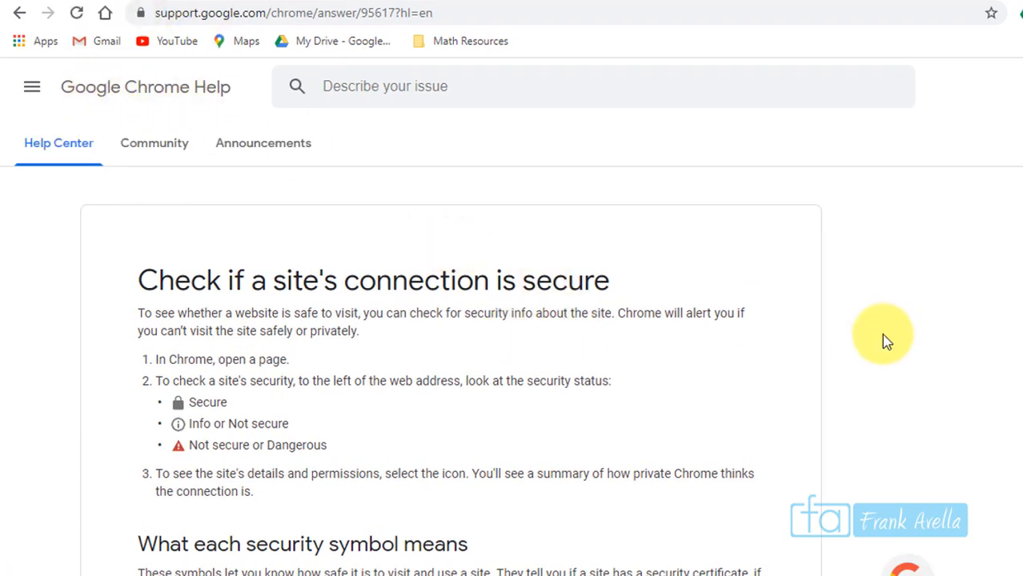
scroll(512, 345, down, 3)
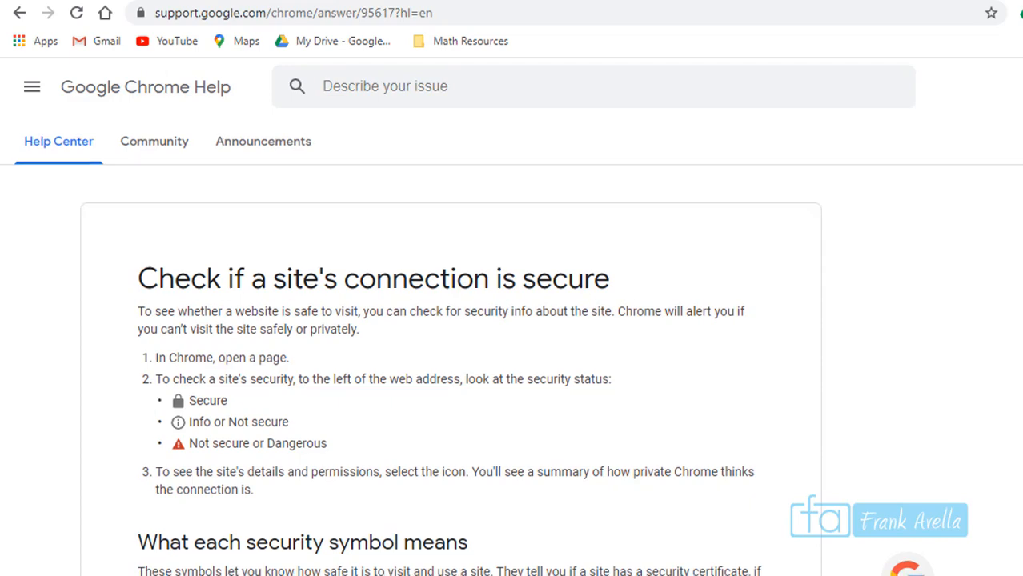
scroll(513, 344, up, 1)
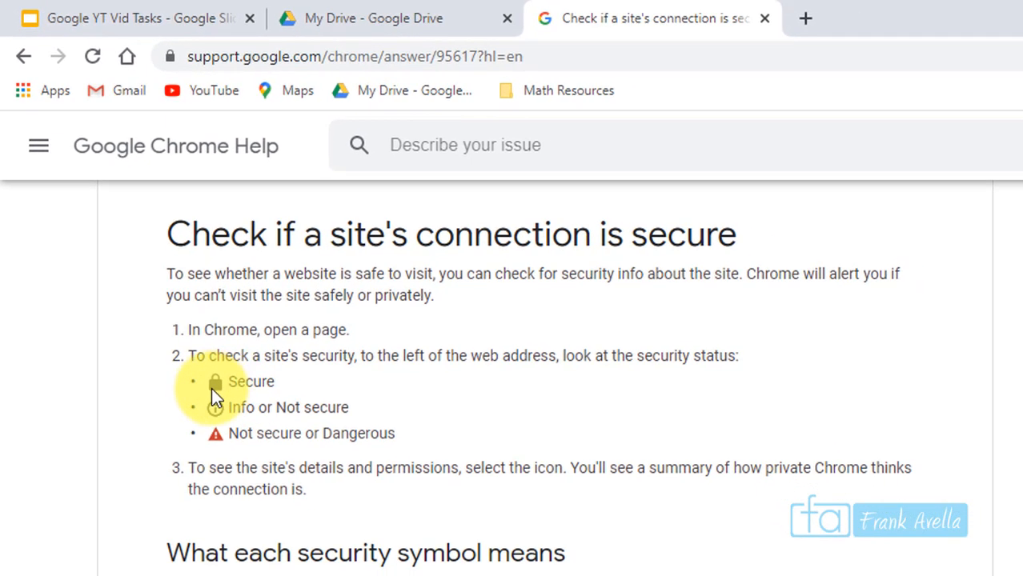
- Highlight the Secure status in the help article, view the page's site information, and close it
drag(275, 387, 214, 387)
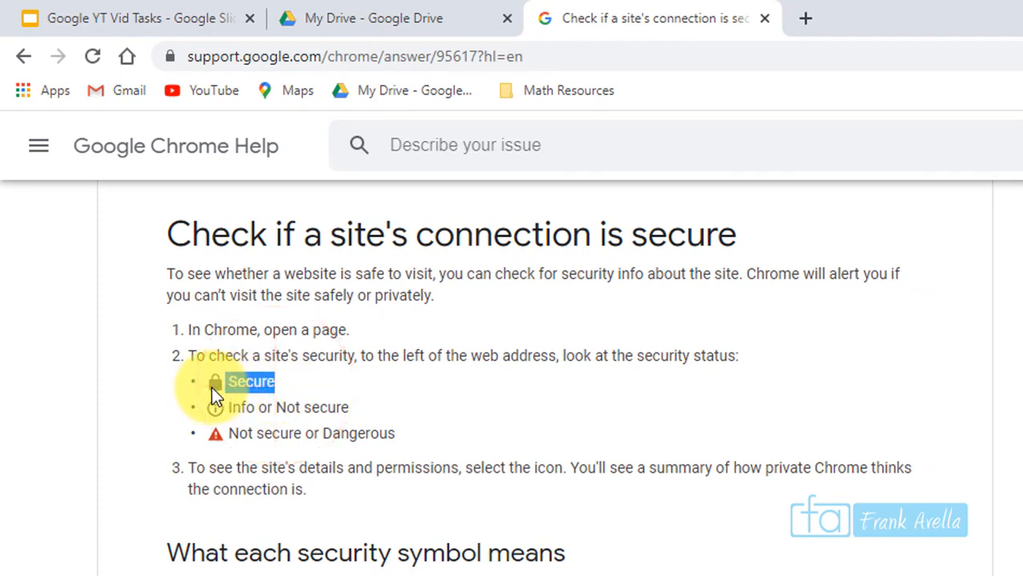
click(168, 57)
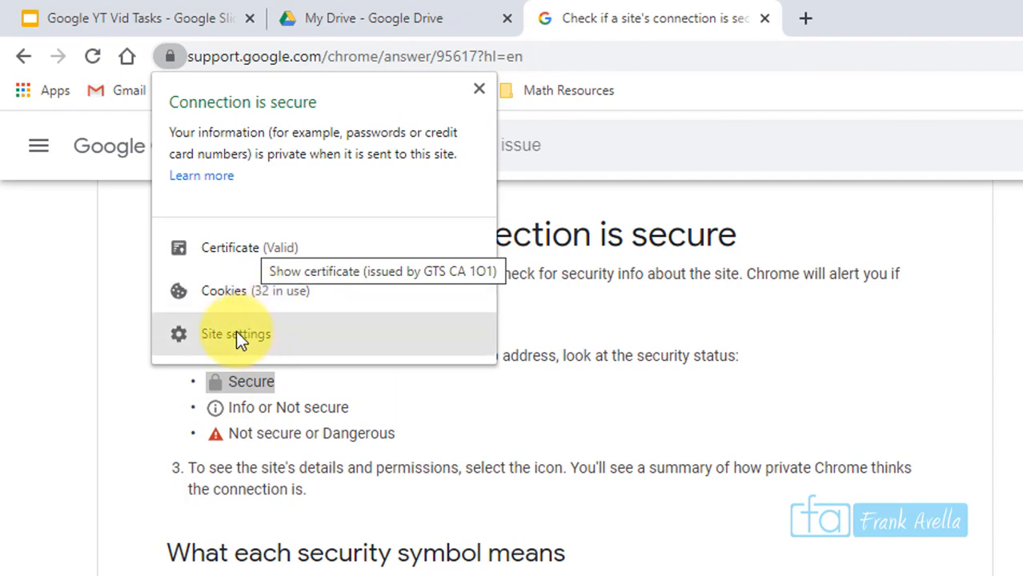
click(479, 90)
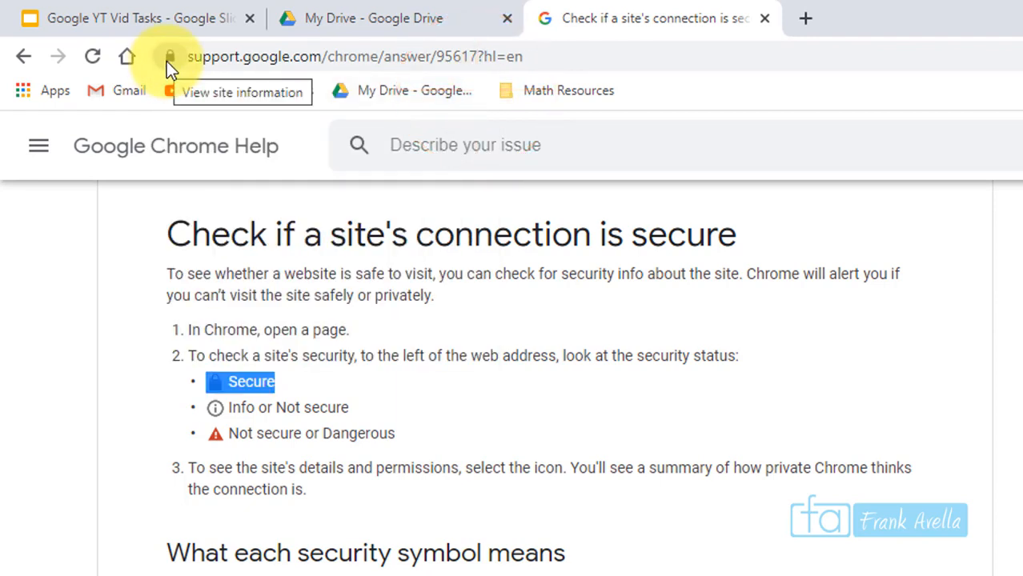
- Highlight the "Info or Not secure" status and the "Not secure or Dangerous" status in the help article
click(353, 421)
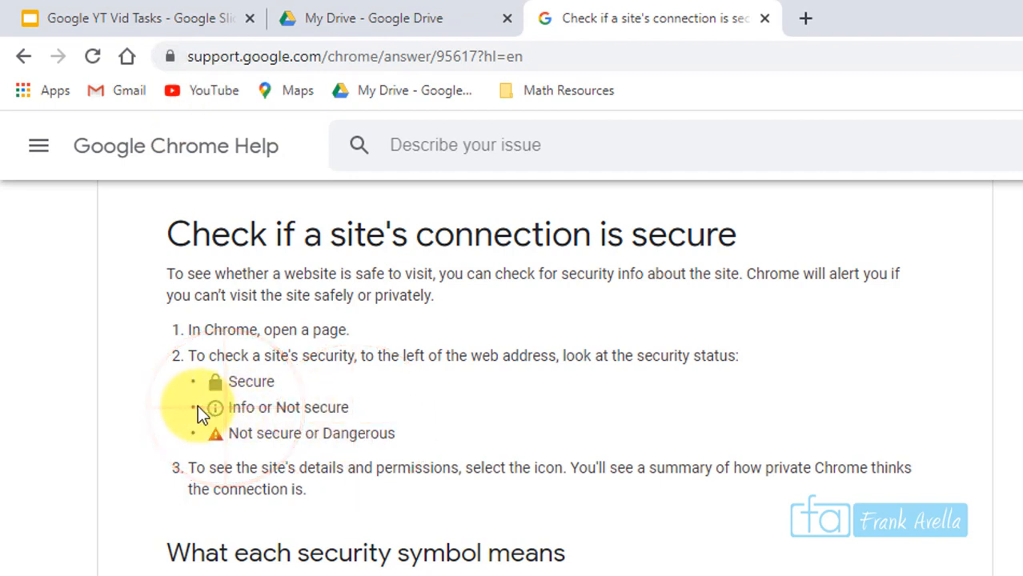
mouse_move(349, 419)
mouse_down()
mouse_move(238, 391)
mouse_move(206, 400)
mouse_up()
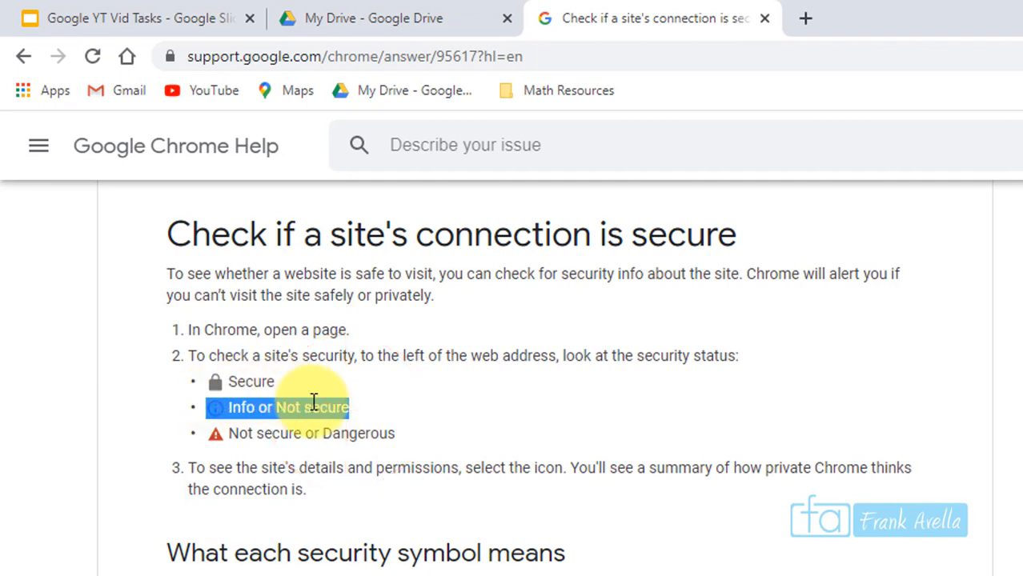
click(245, 407)
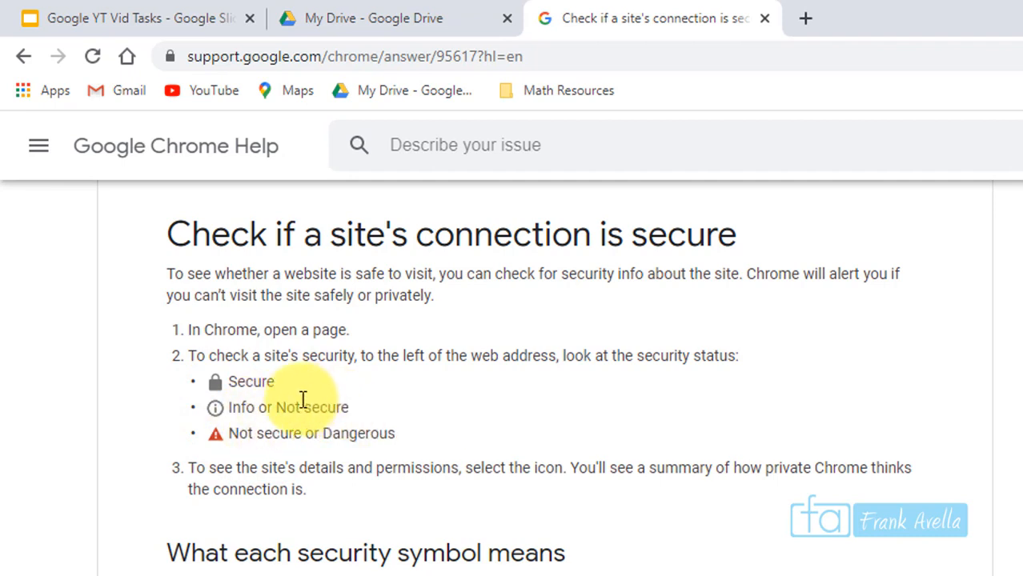
mouse_move(222, 437)
mouse_down()
mouse_move(201, 438)
mouse_move(210, 438)
mouse_up()
drag(392, 430, 205, 433)
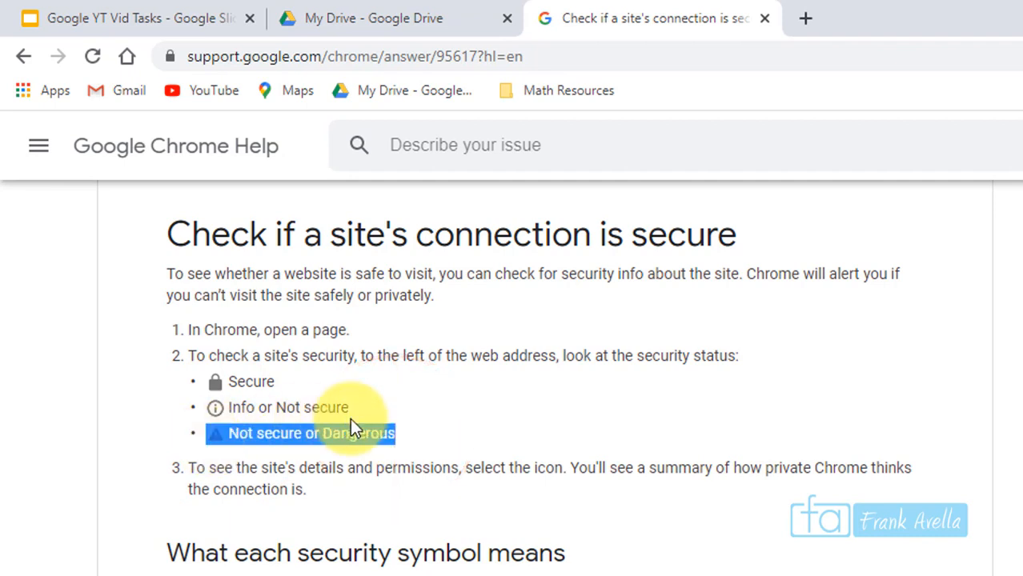
- Clear the highlight on the last status, highlight the whole list of three security statuses in the help article, and deselect it
click(393, 428)
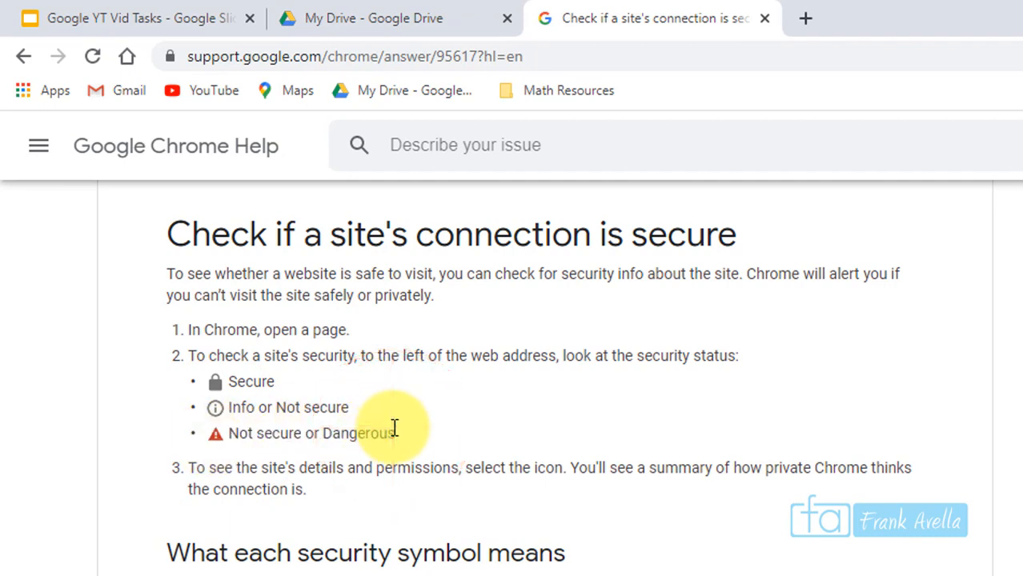
drag(395, 428, 236, 386)
click(398, 408)
- Under "What each security symbol means", expand the Secure and the "Info or Not secure" explanations one after the other, highlighting opening text in each
click(1011, 269)
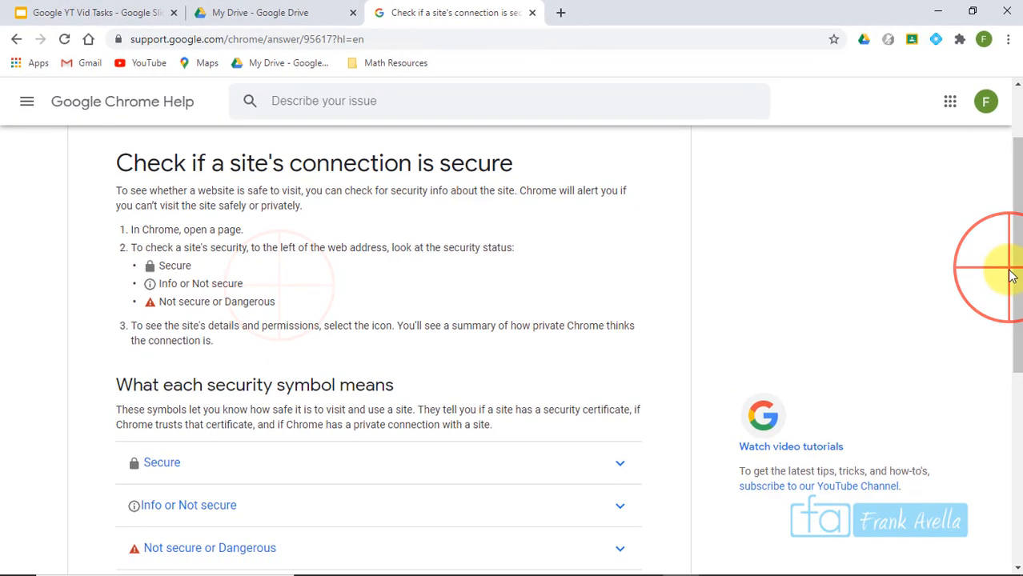
drag(1012, 219, 1014, 315)
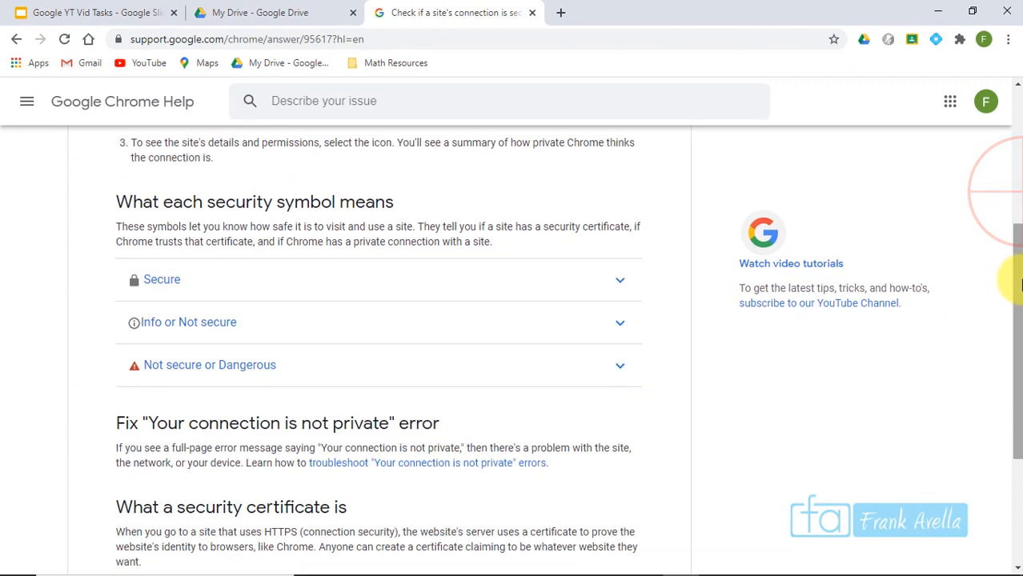
click(506, 282)
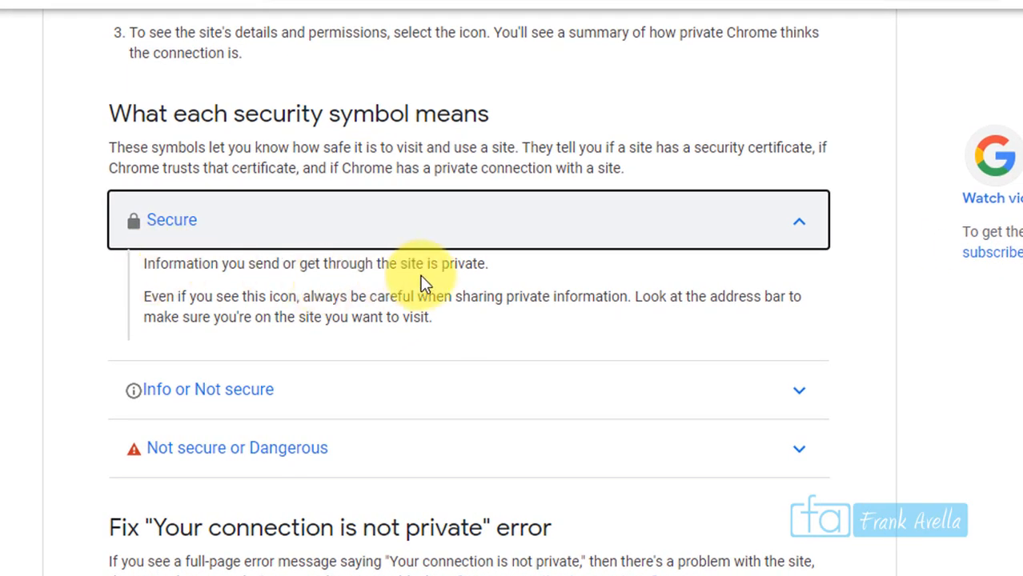
drag(495, 265, 138, 254)
click(303, 386)
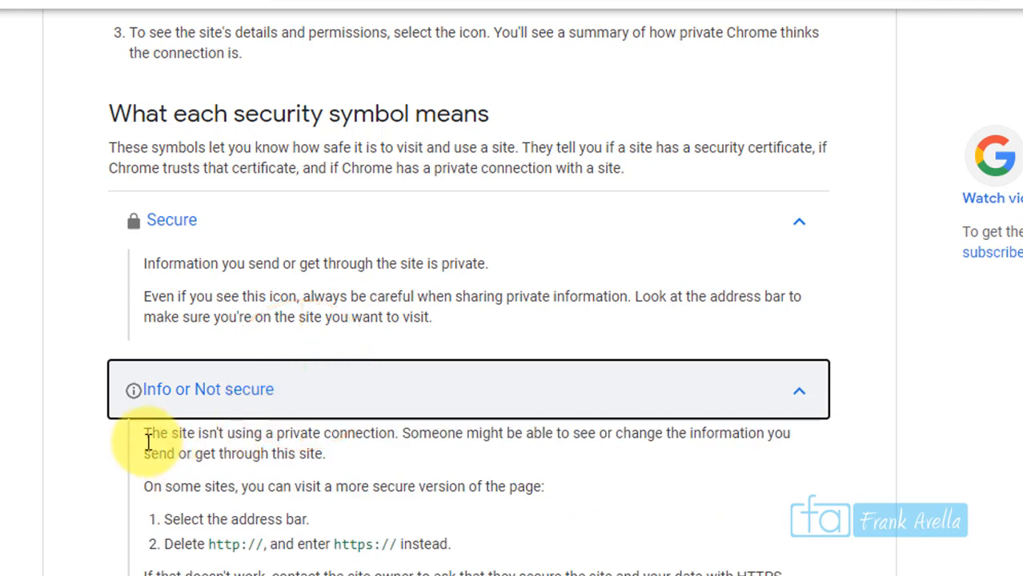
drag(143, 439, 346, 444)
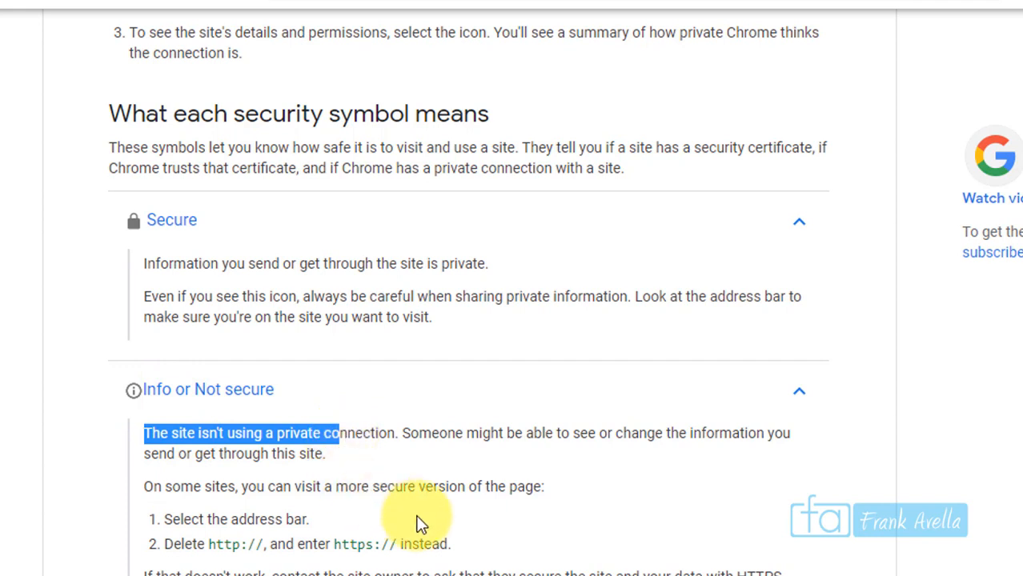
- Expand the "Not secure or Dangerous" section of the help article and read its advice, highlighting the "Proceed with caution" wording
scroll(565, 293, down, 3)
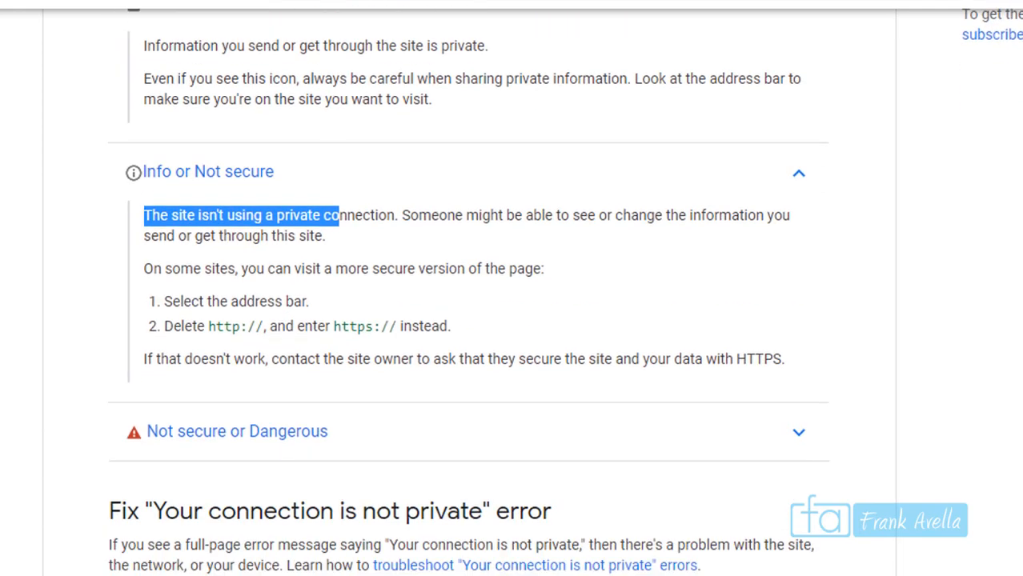
click(198, 394)
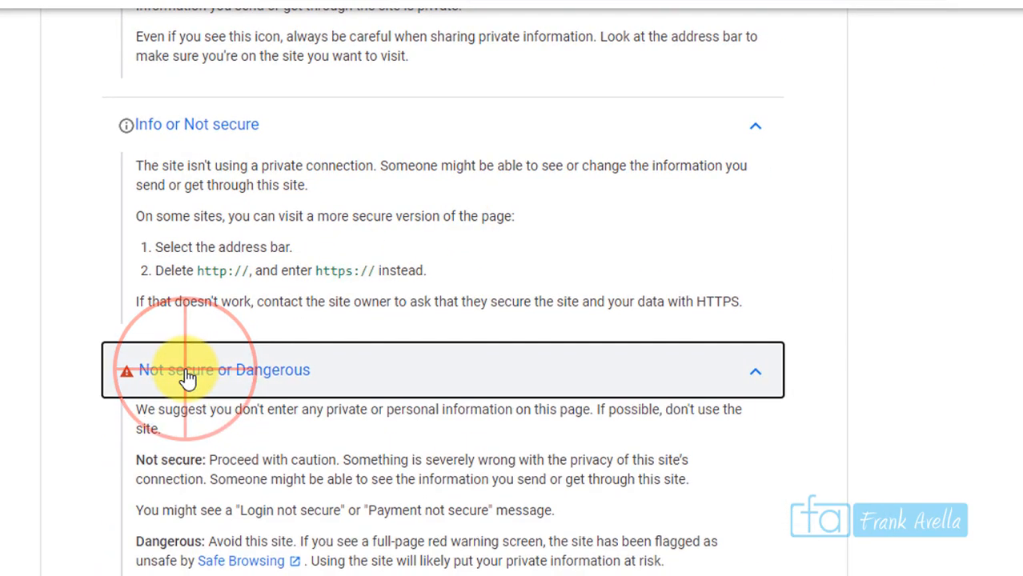
triple_click(150, 418)
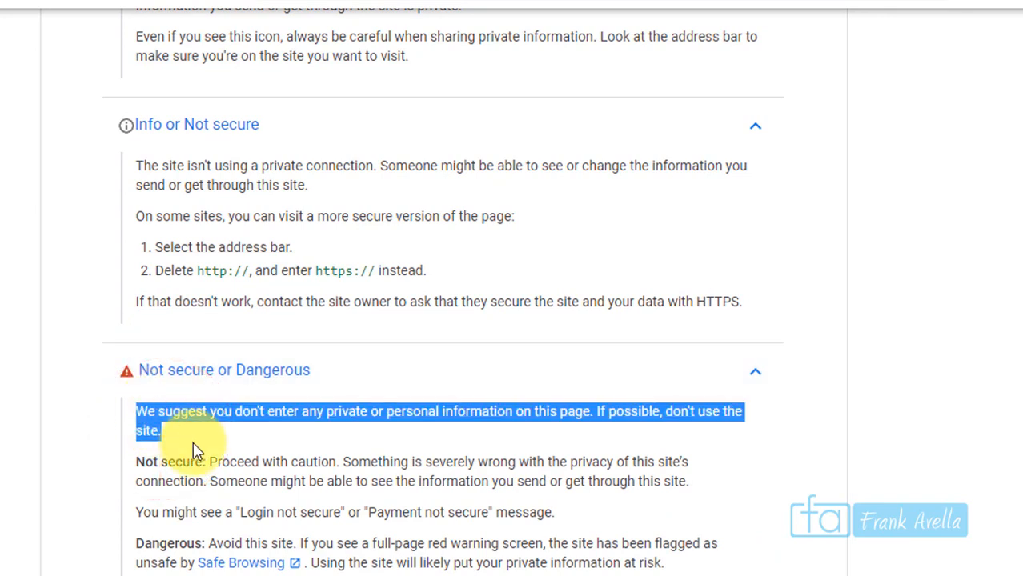
click(214, 466)
drag(215, 466, 335, 464)
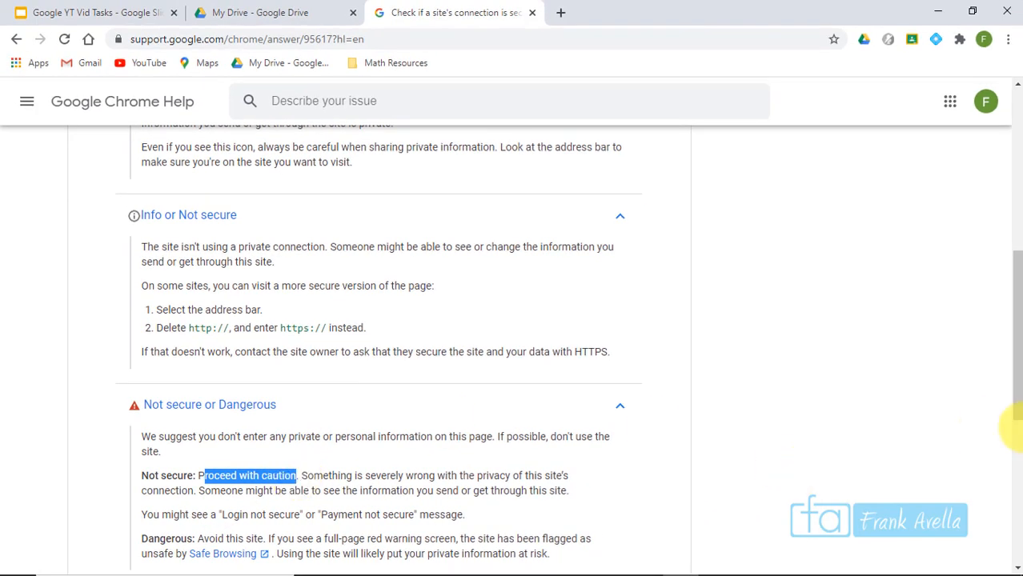
drag(1015, 384, 1016, 128)
- Search for "nj department of labor" in a new tab, open the NJ.gov Department of Labor result and dismiss its message
click(560, 13)
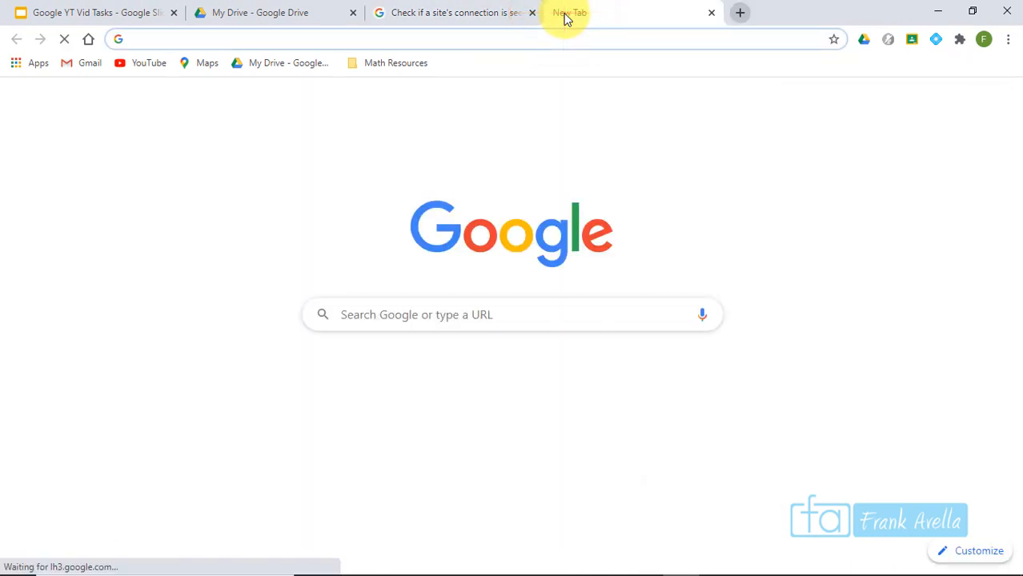
text(nj depar)
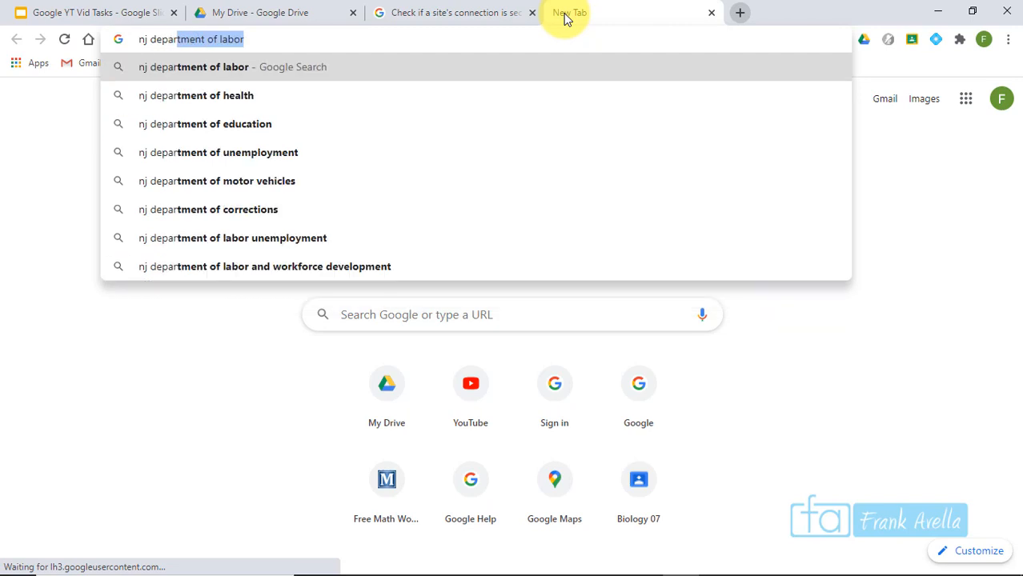
key(Return)
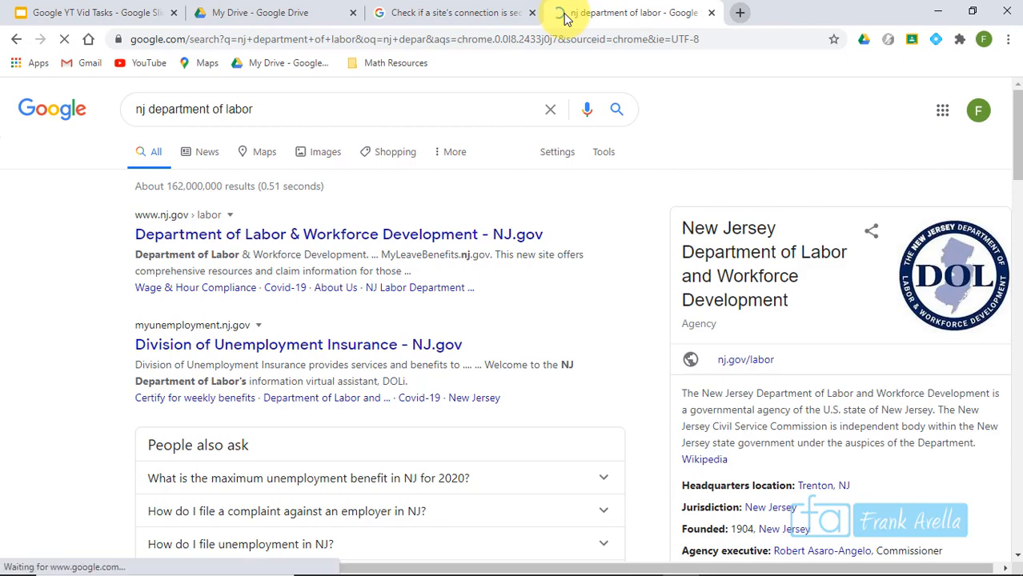
click(339, 234)
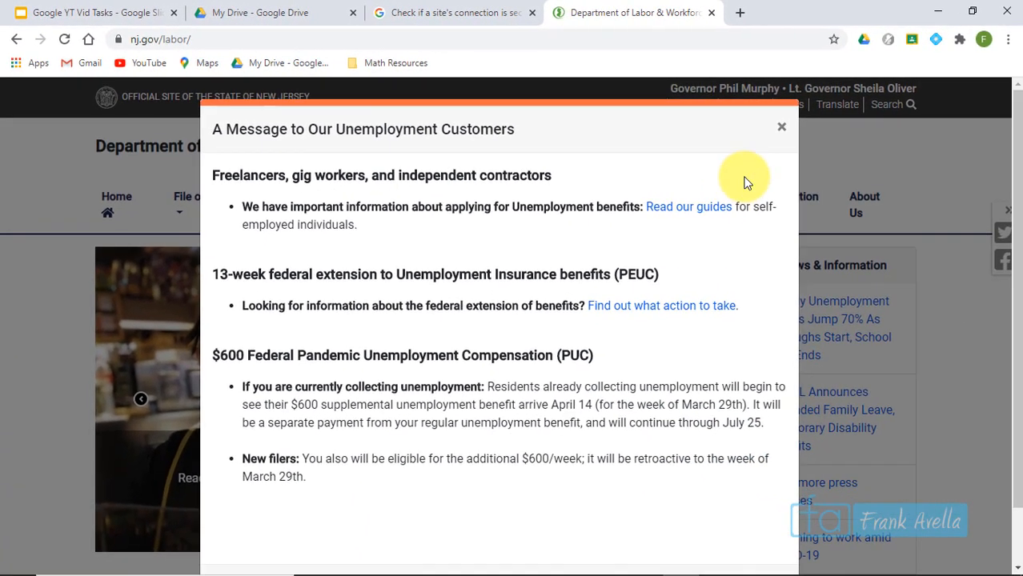
click(785, 126)
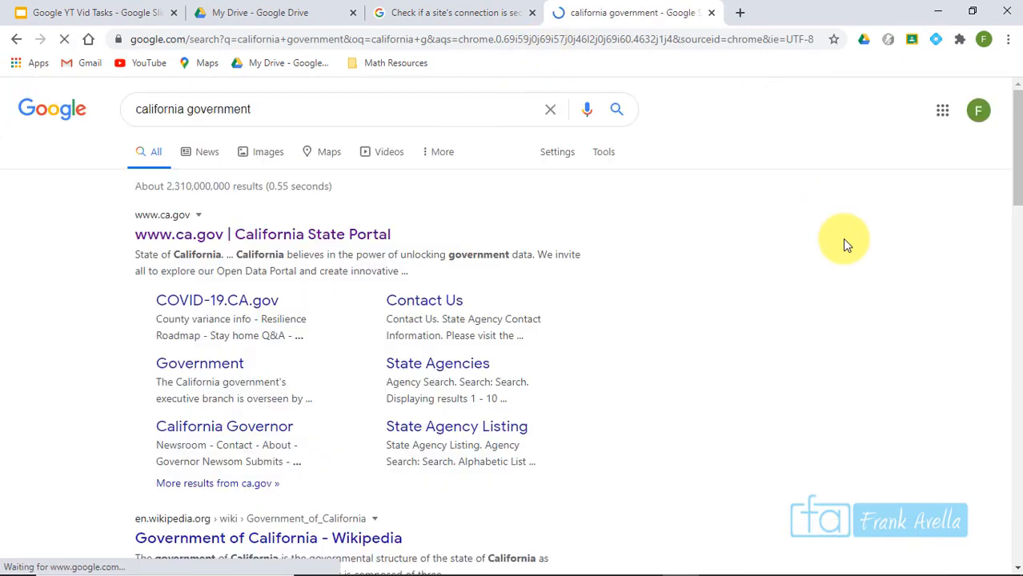
drag(1015, 114, 1019, 292)
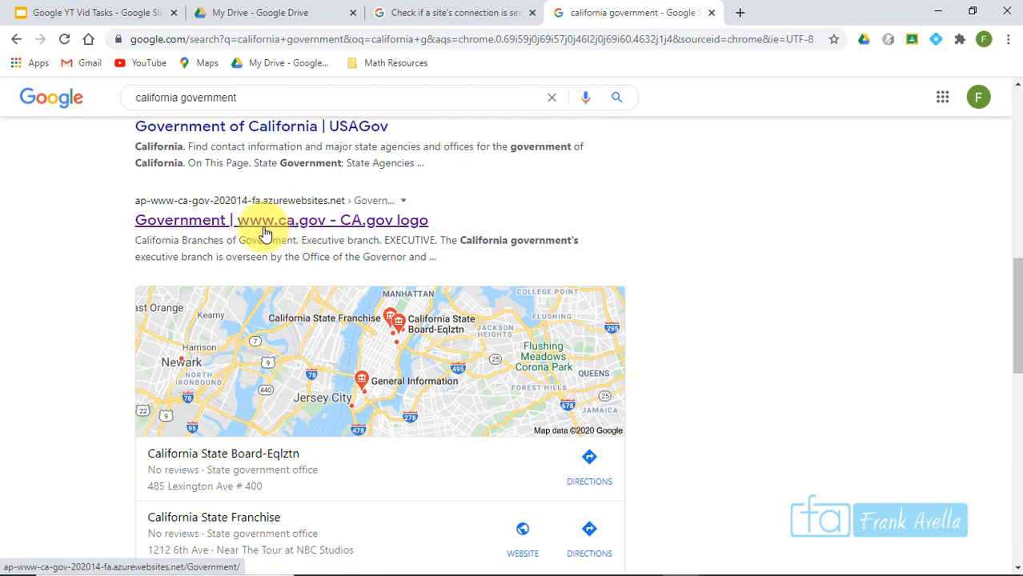
click(265, 232)
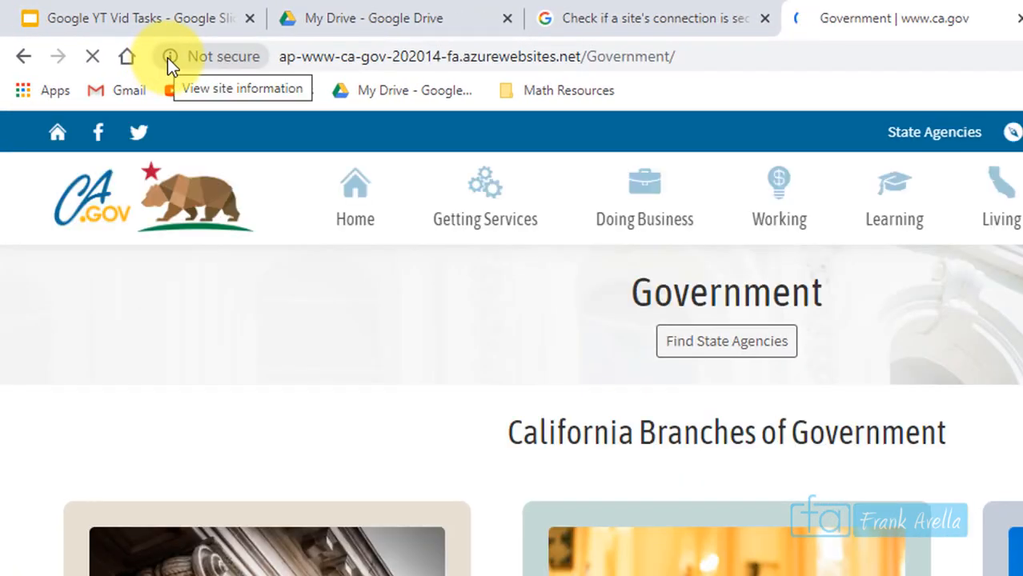
click(169, 57)
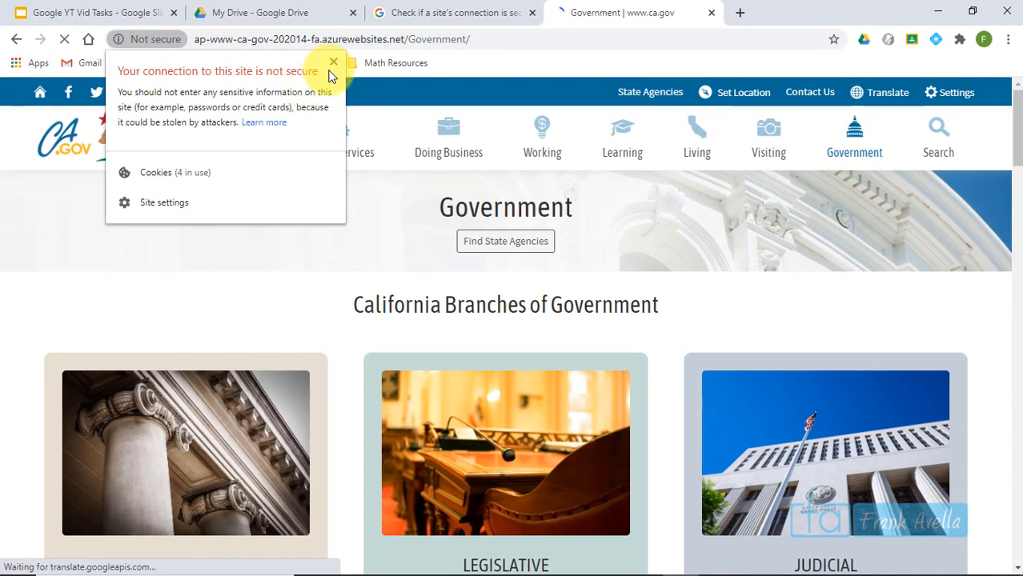
click(332, 64)
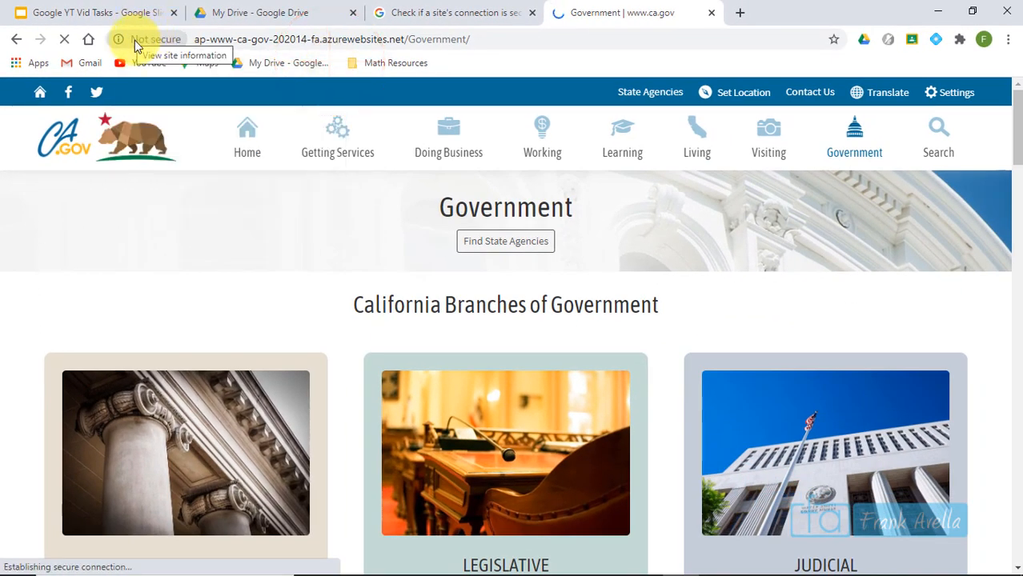
- Close the California government page and highlight "Use the Omnibox" in the Google Chrome: Everything slide
click(710, 16)
drag(489, 479, 360, 471)
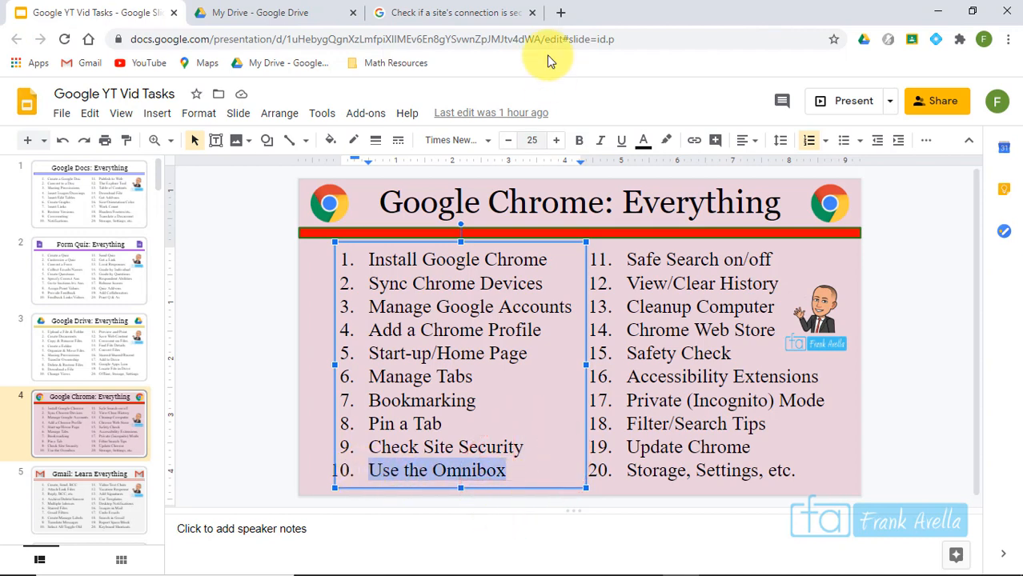
click(560, 14)
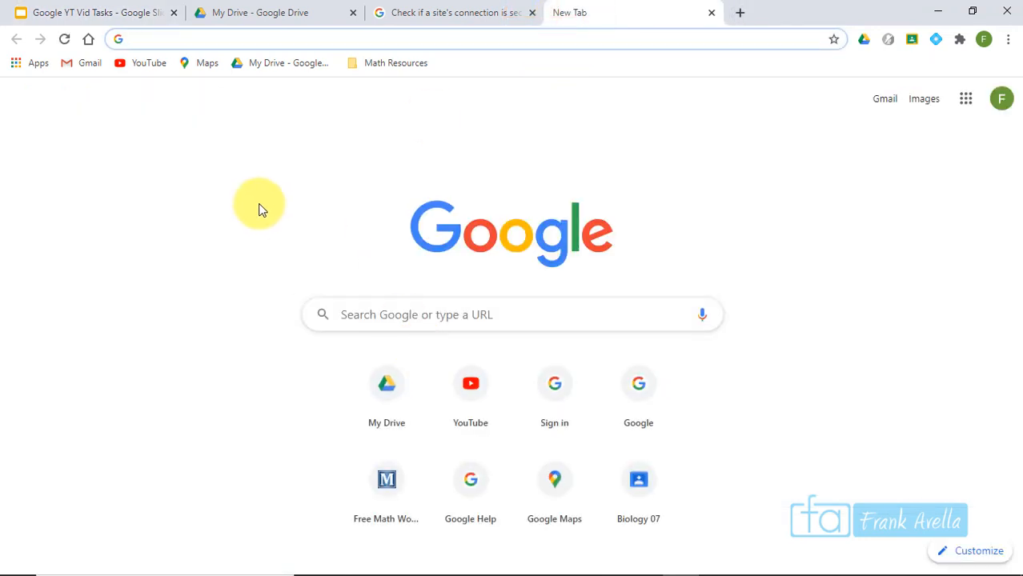
click(206, 38)
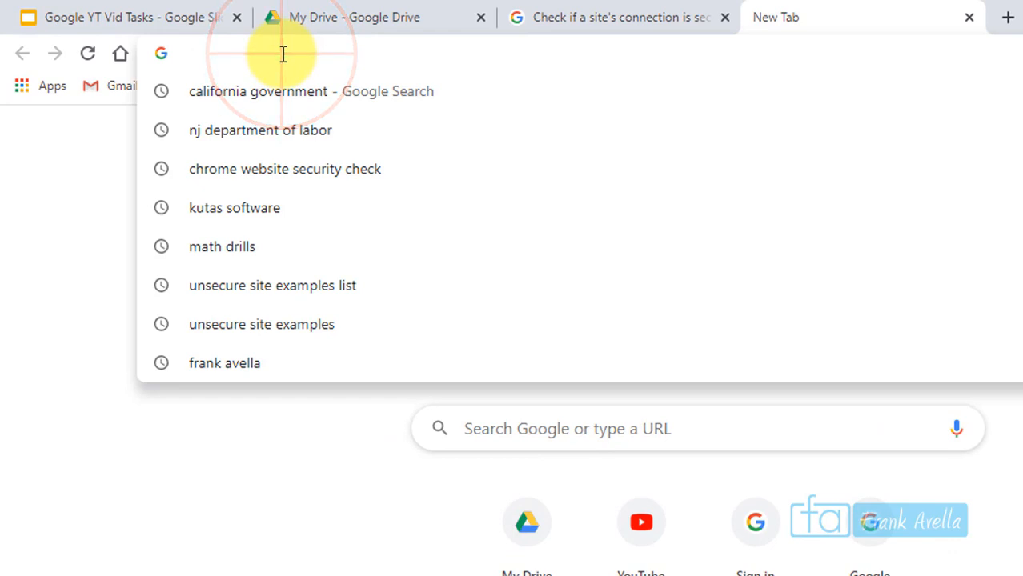
click(86, 210)
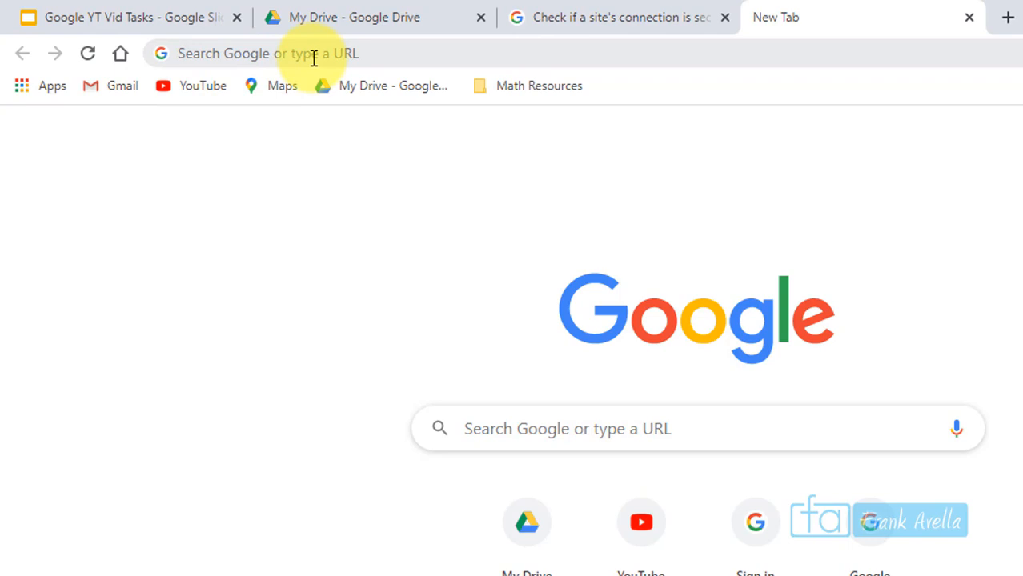
click(382, 44)
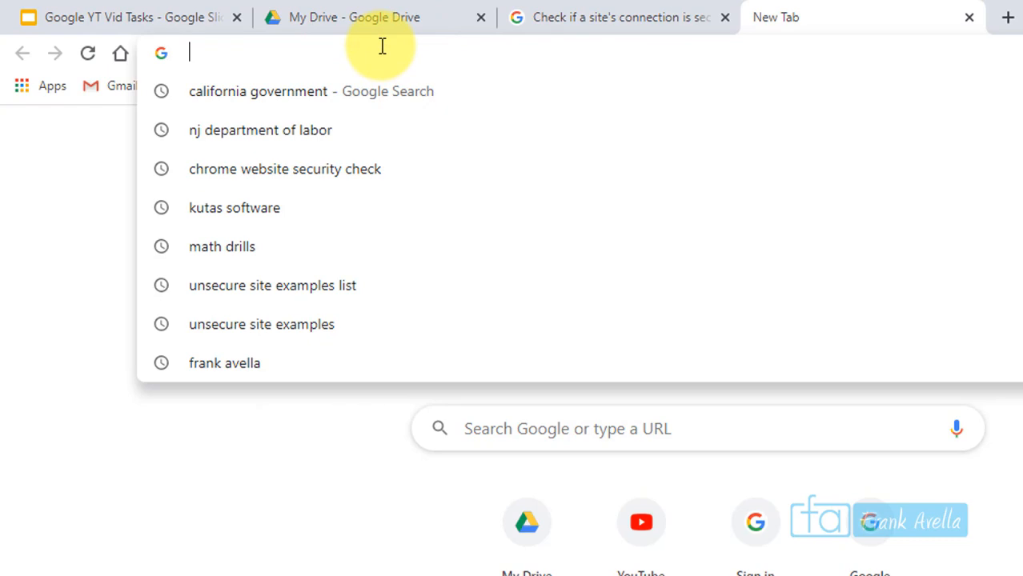
text(35235235)
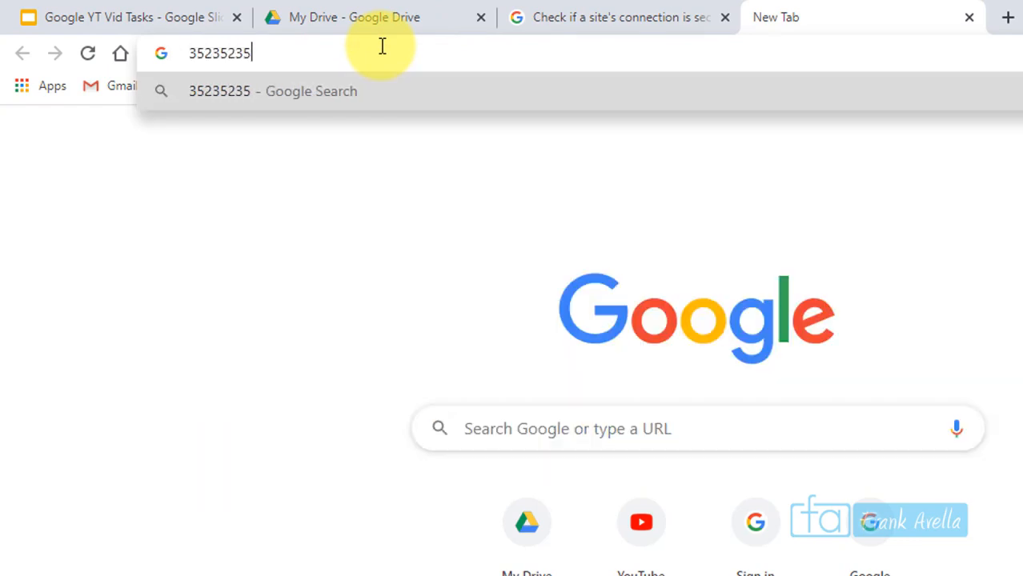
text( +)
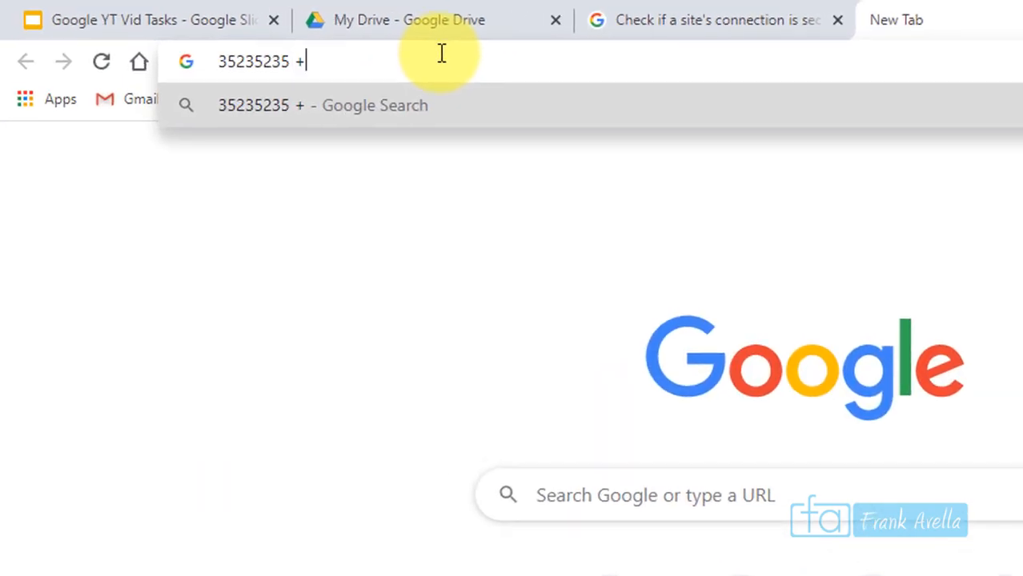
text( 2351541354)
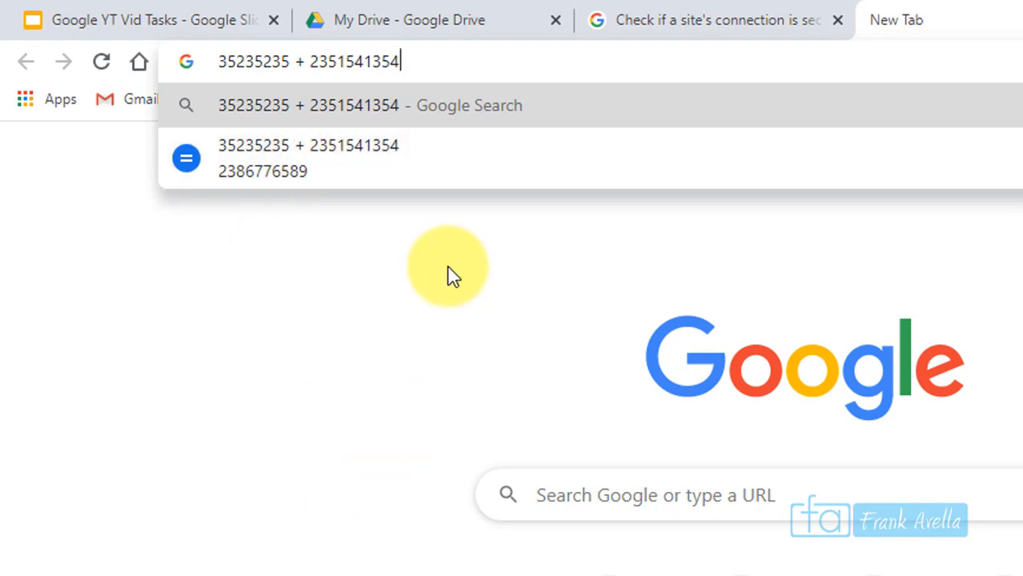
- Replace the omnibox calculation with 7345 / 35
click(421, 60)
drag(359, 69, 212, 73)
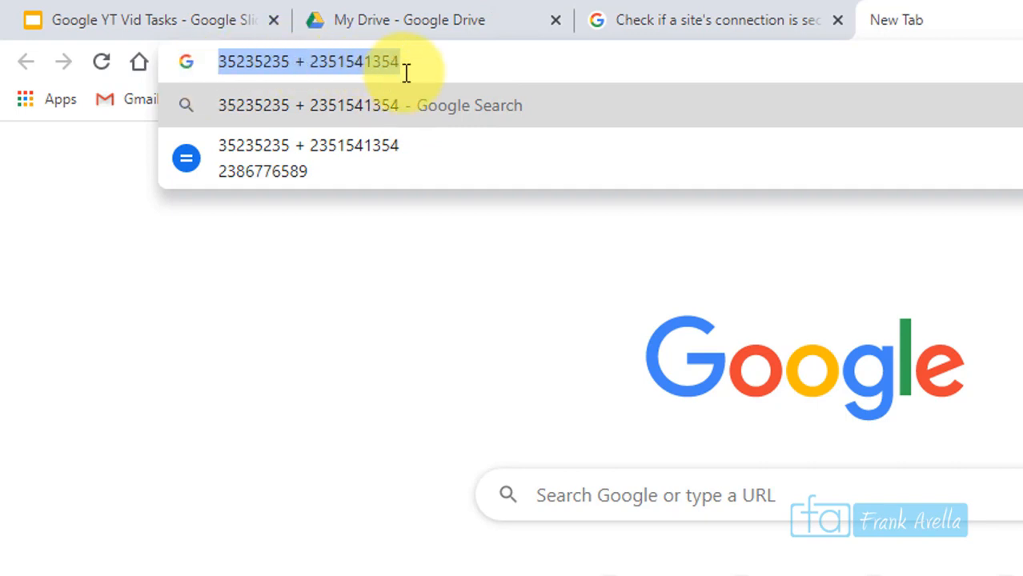
text(7345)
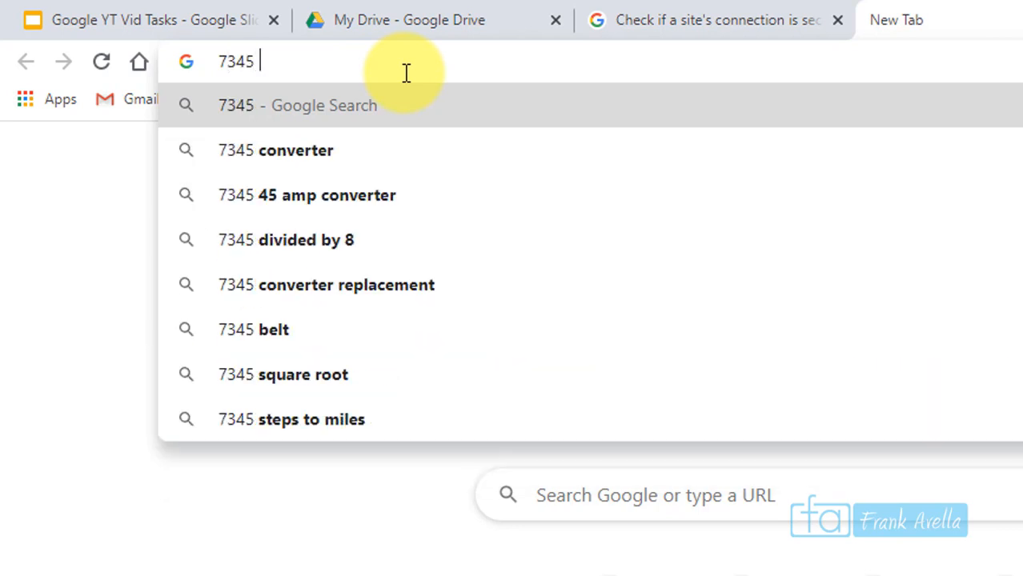
text( / 35)
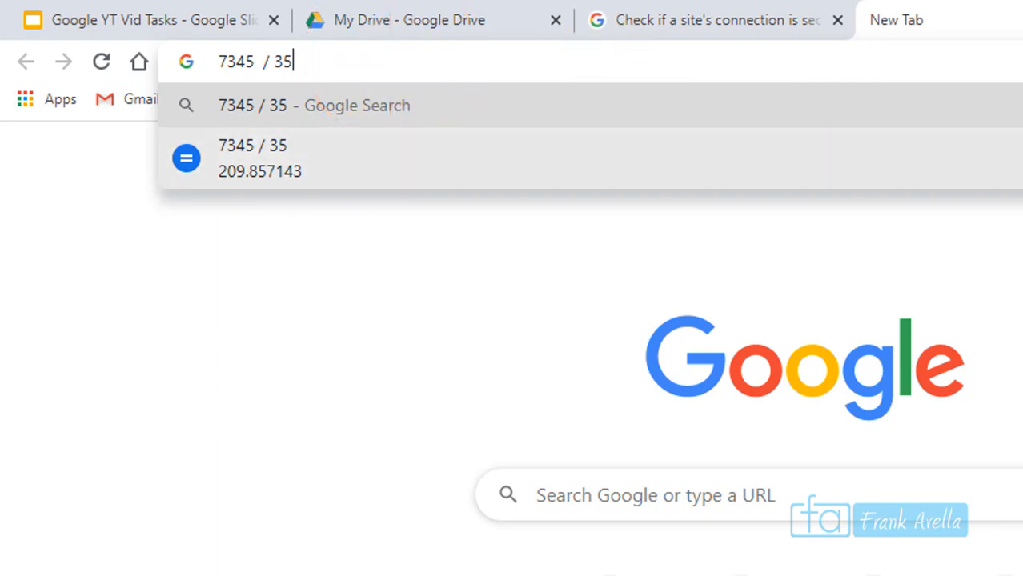
- Clear the division and convert 453 feet to yards in the omnibox
click(319, 62)
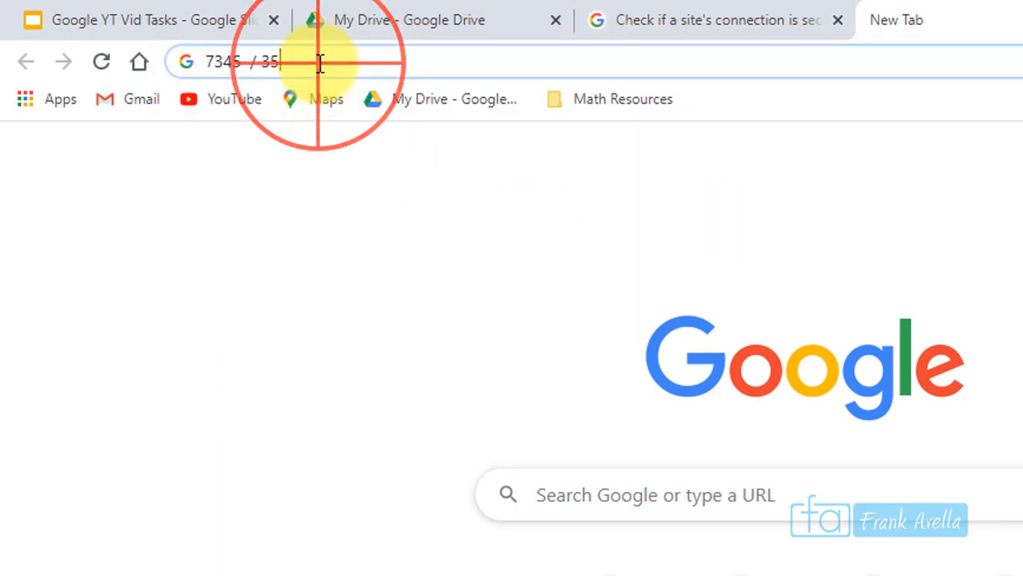
key(BackSpace)
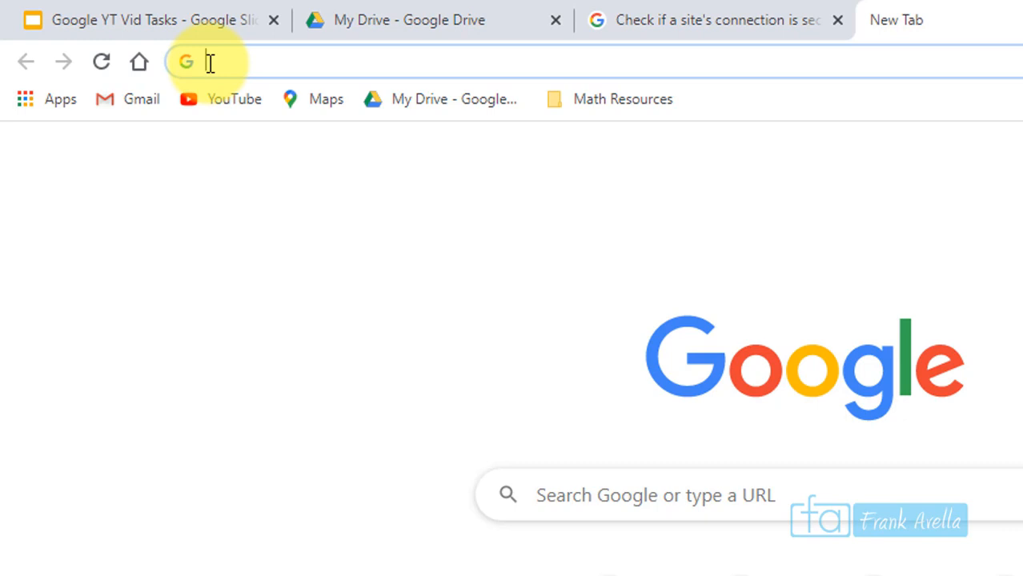
text(453)
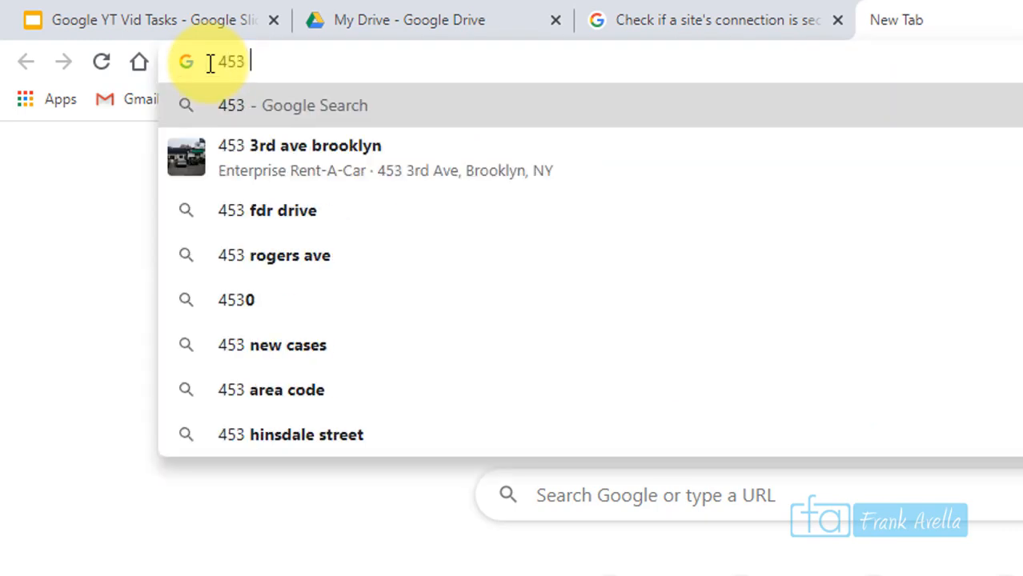
text( feet to yar)
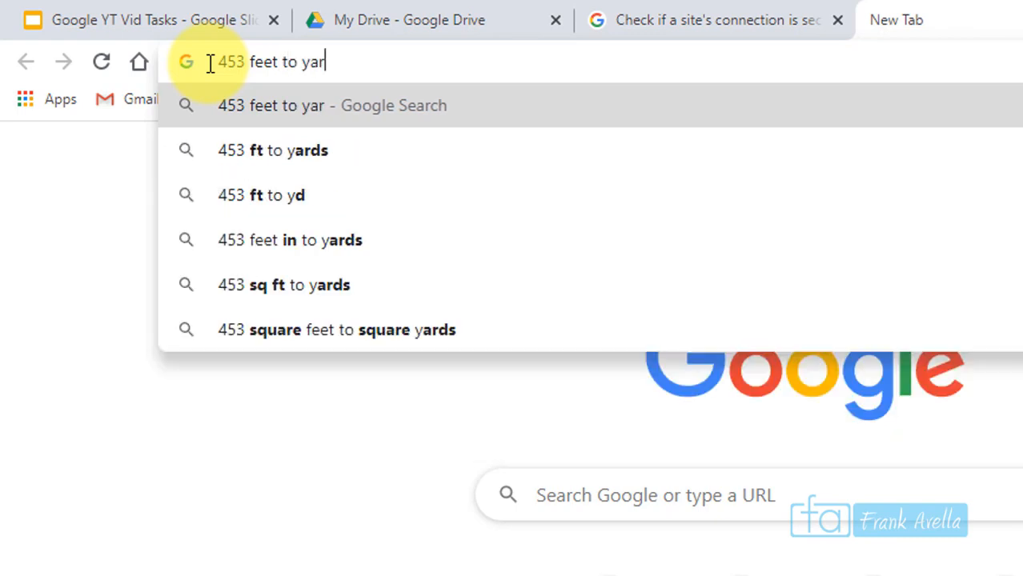
text(d)
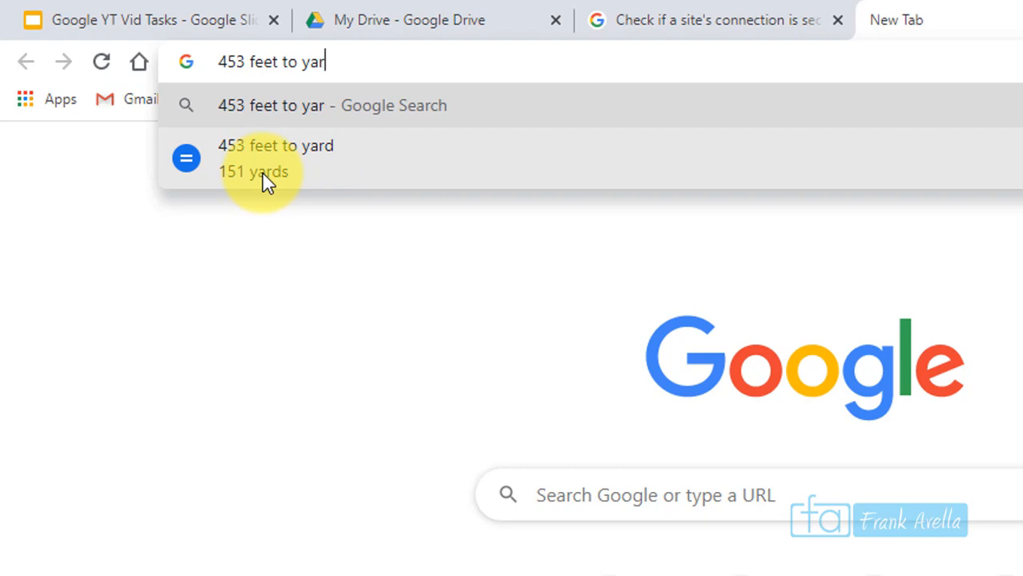
- Clear the conversion, look up "timer" in the omnibox and start the suggested 10-minute timer
key(BackSpace)
key(BackSpace)
key(BackSpace)
key(BackSpace)
key(BackSpace)
key(BackSpace)
key(BackSpace)
key(BackSpace)
key(BackSpace)
key(BackSpace)
key(BackSpace)
key(BackSpace)
key(BackSpace)
key(BackSpace)
key(BackSpace)
key(BackSpace)
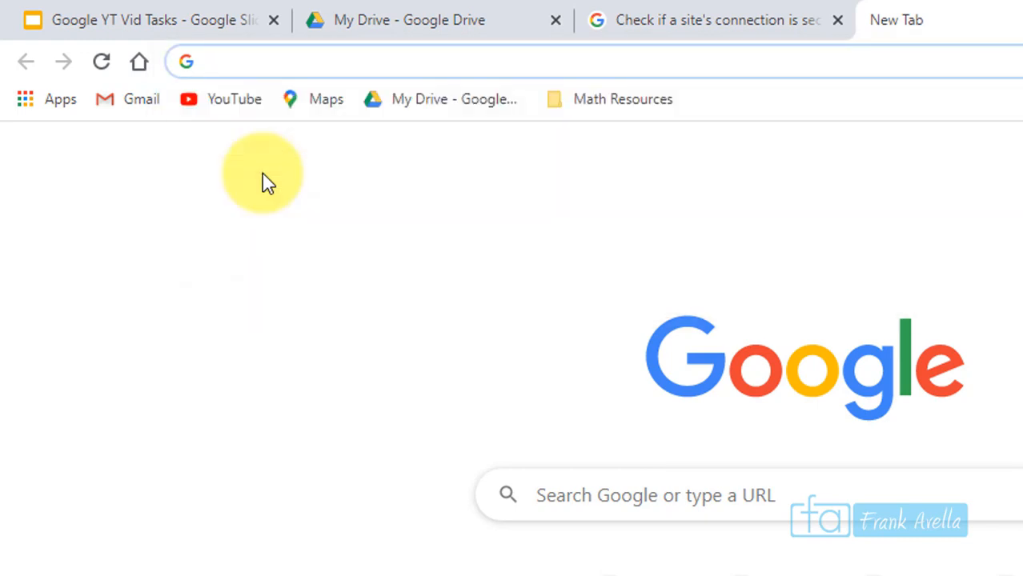
text(timer)
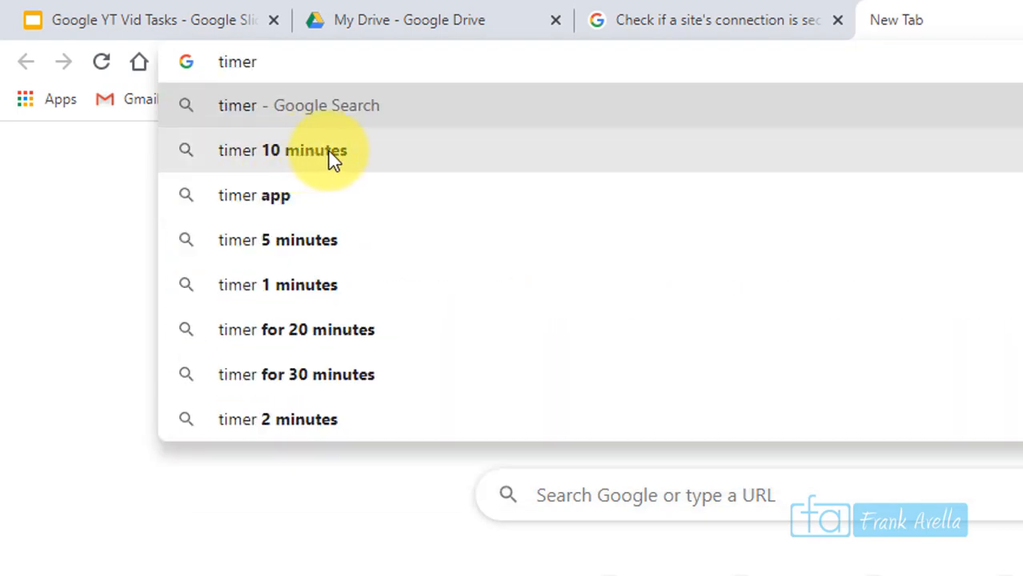
click(379, 166)
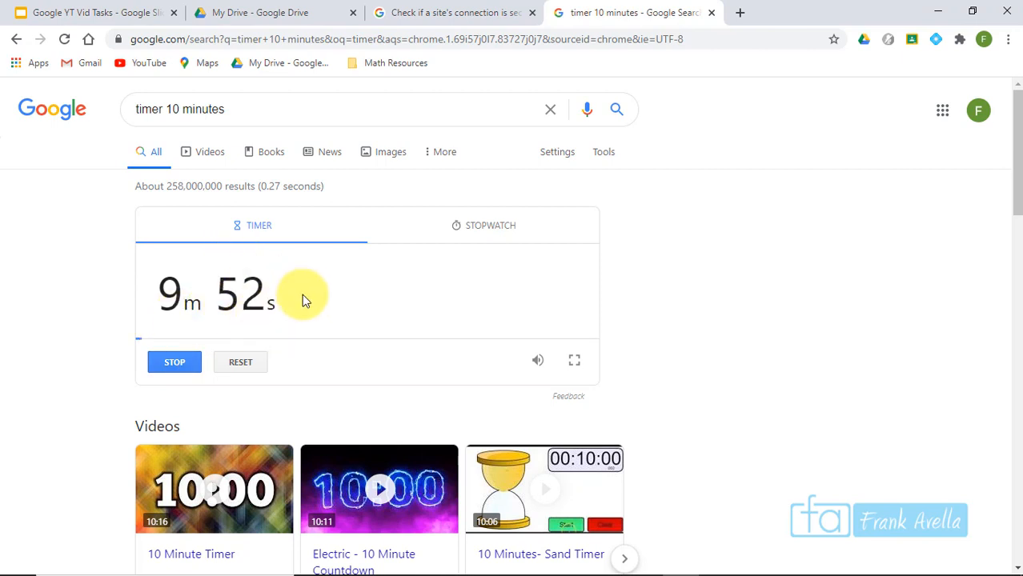
- Stop the running timer and reset it to its full duration
click(178, 362)
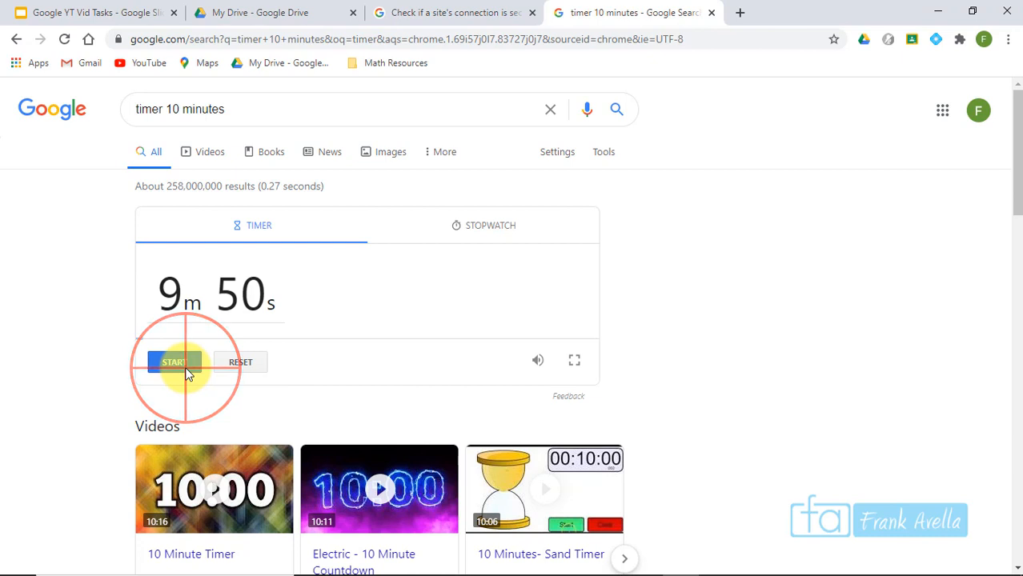
click(242, 367)
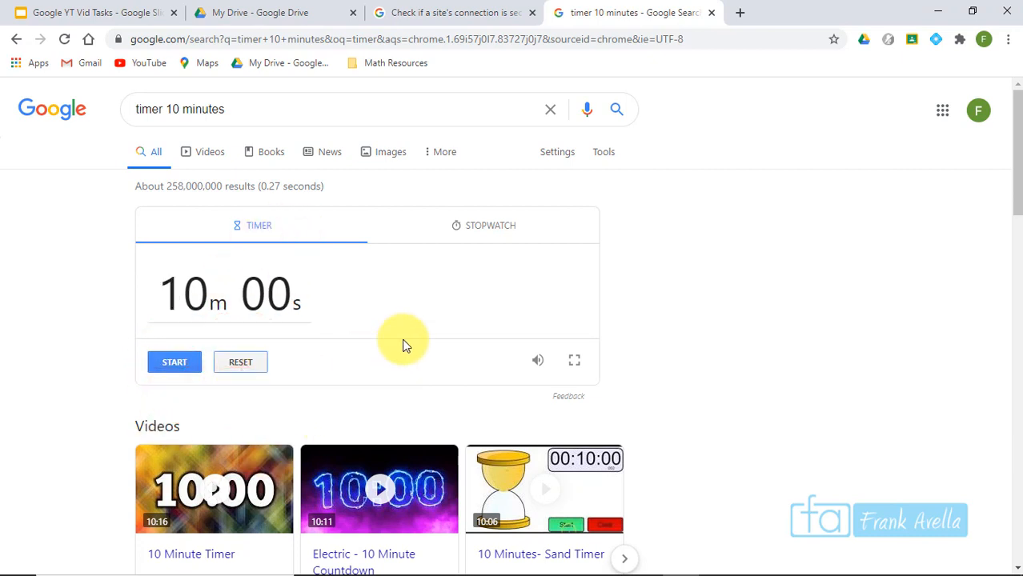
- Return to the new tab page and enter "who is the first pres" in the omnibox to get an instant answer without running the search
click(181, 36)
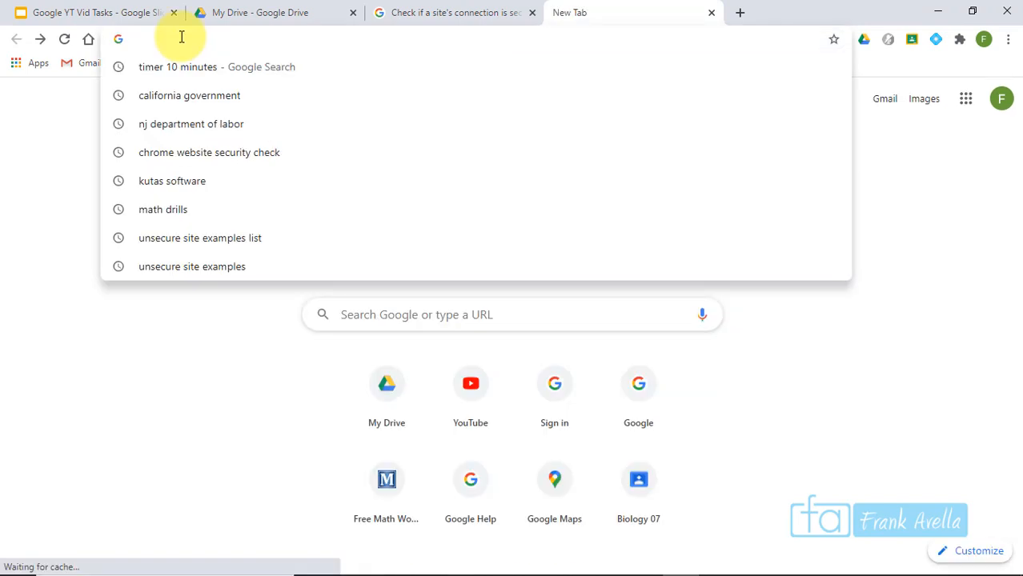
click(59, 142)
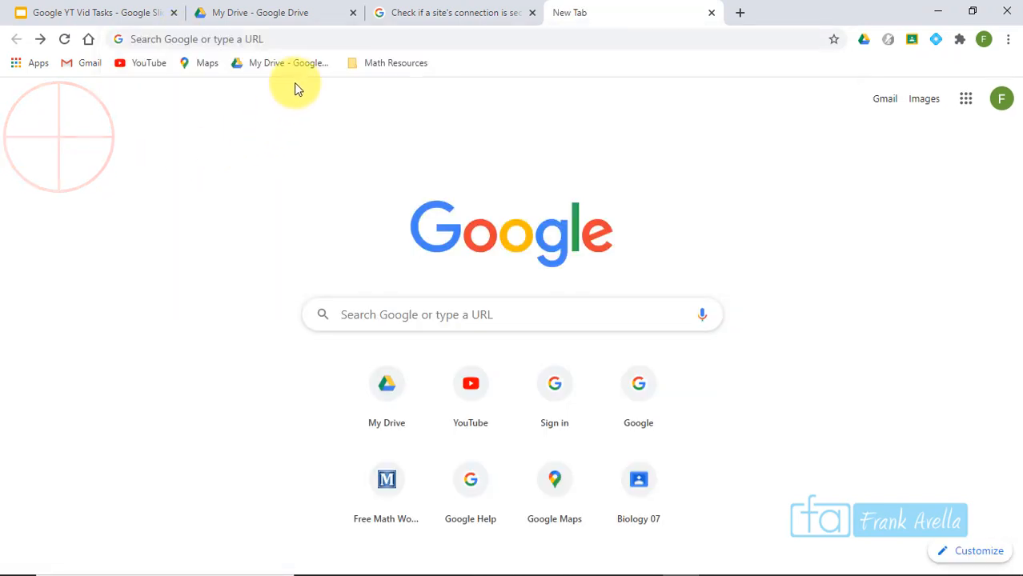
click(324, 40)
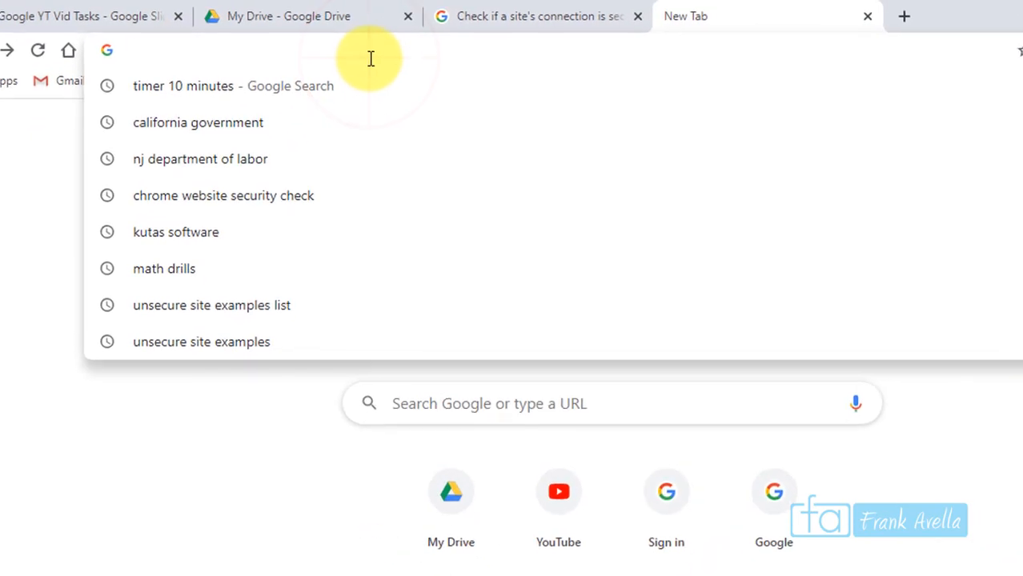
text(who is the first pres)
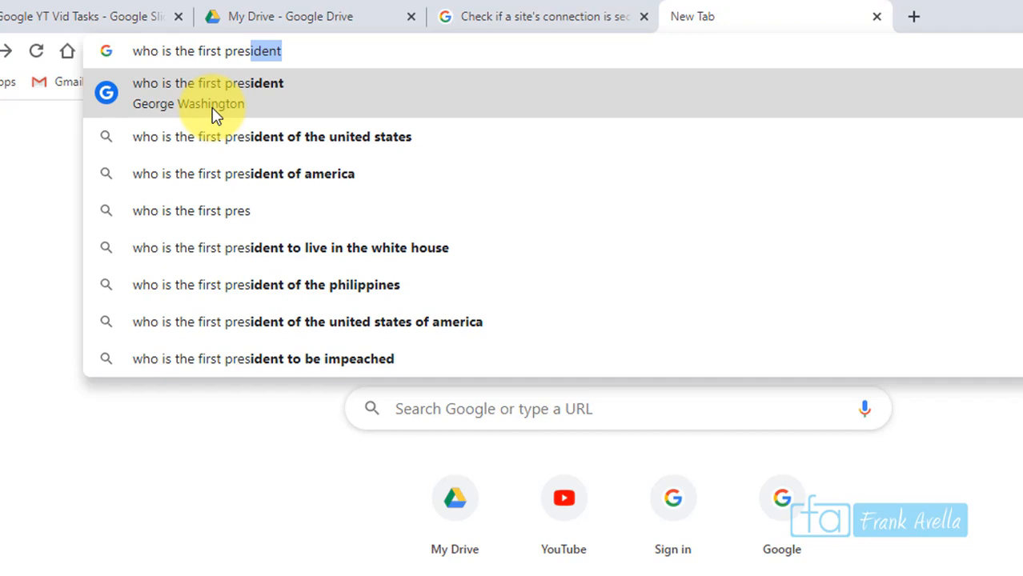
click(18, 214)
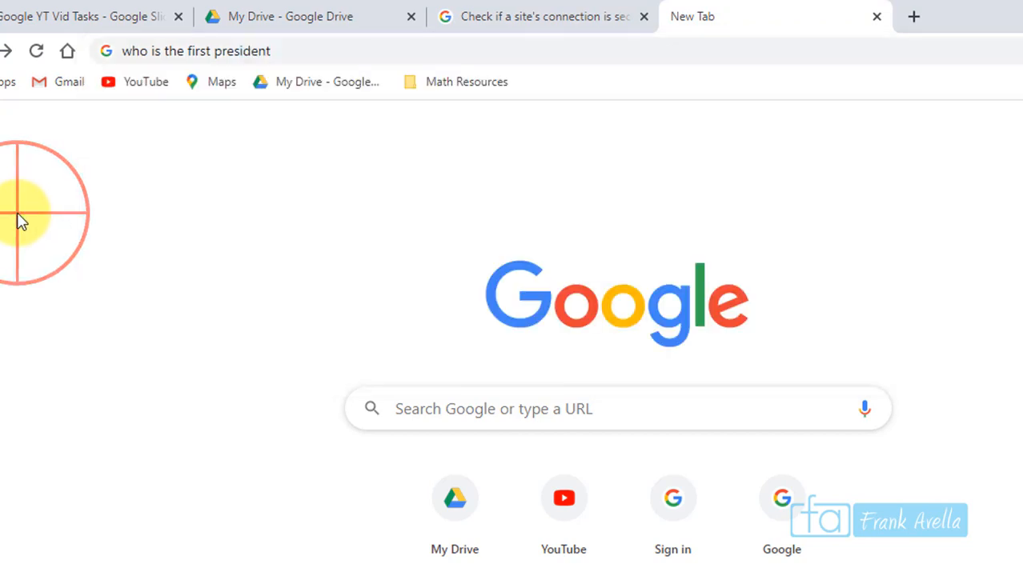
- Switch to the Google Slides checklist and highlight items 1 to 10 and item 11, Safe Search on/off, for review
click(93, 16)
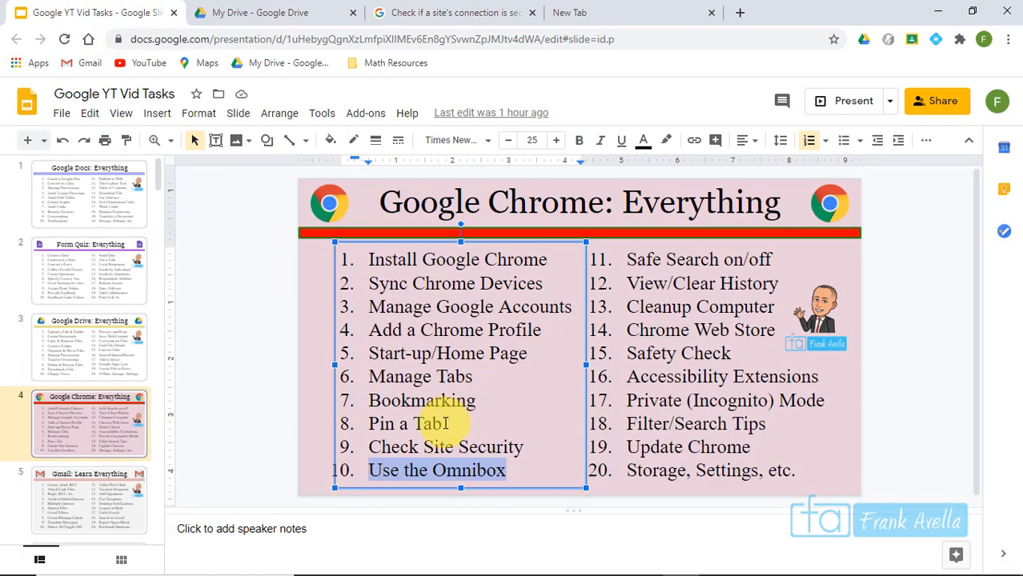
click(476, 411)
mouse_move(519, 472)
mouse_down()
mouse_move(373, 313)
mouse_move(366, 254)
mouse_up()
click(738, 307)
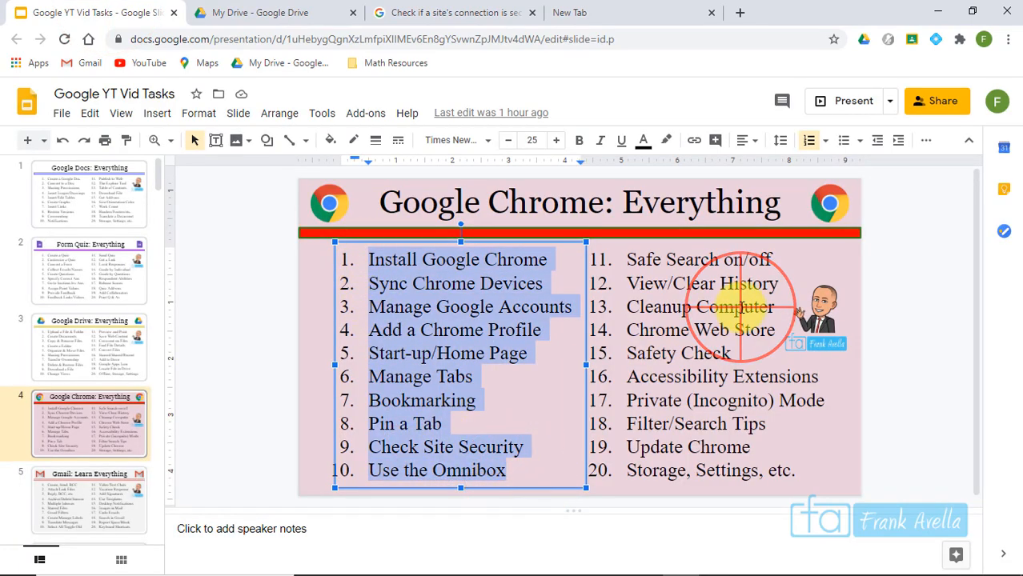
drag(753, 262, 615, 266)
click(723, 410)
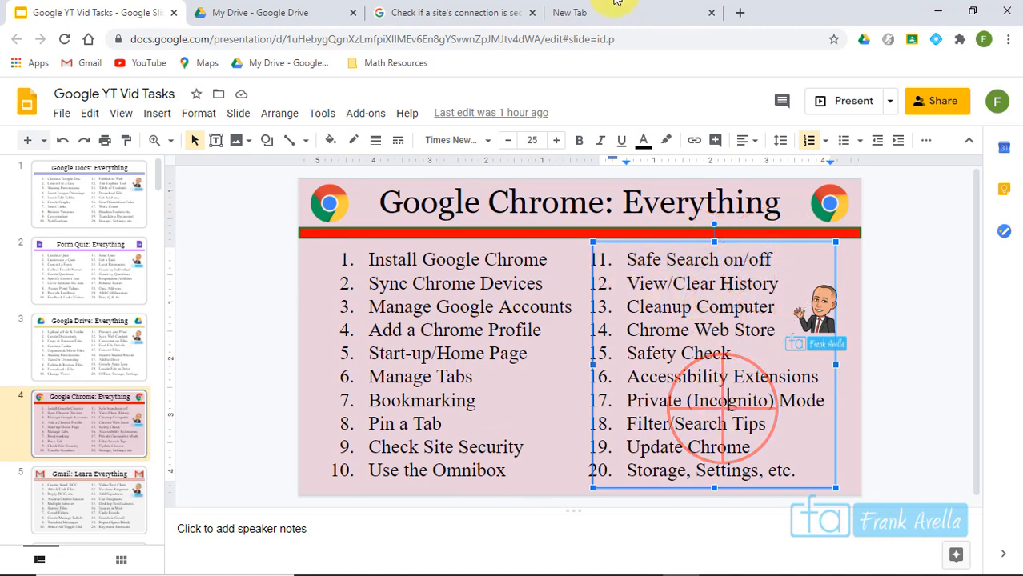
- Return to the Google search tab and replace the giraffes query with a search for "war"
click(585, 12)
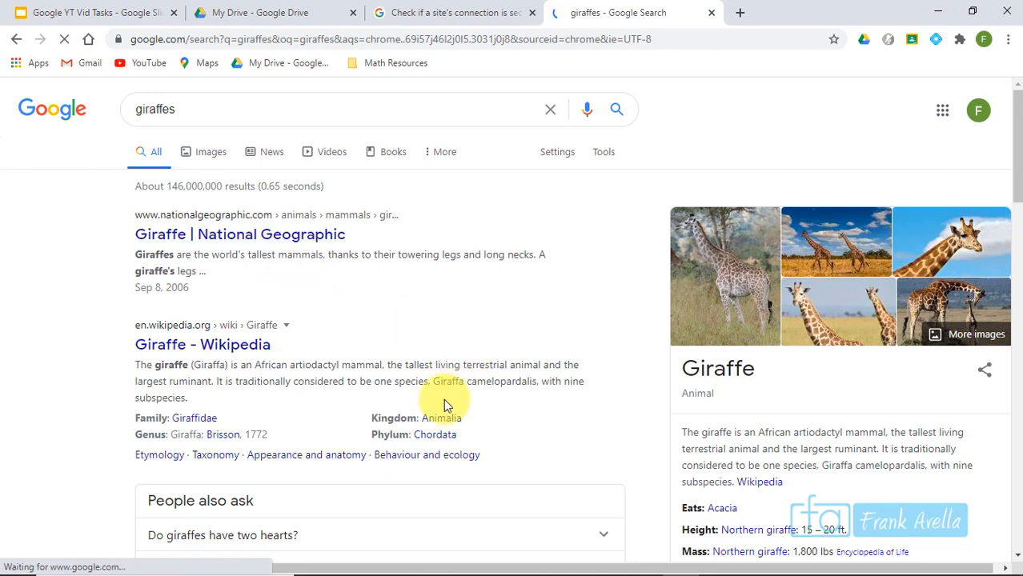
drag(209, 110, 116, 109)
text(war)
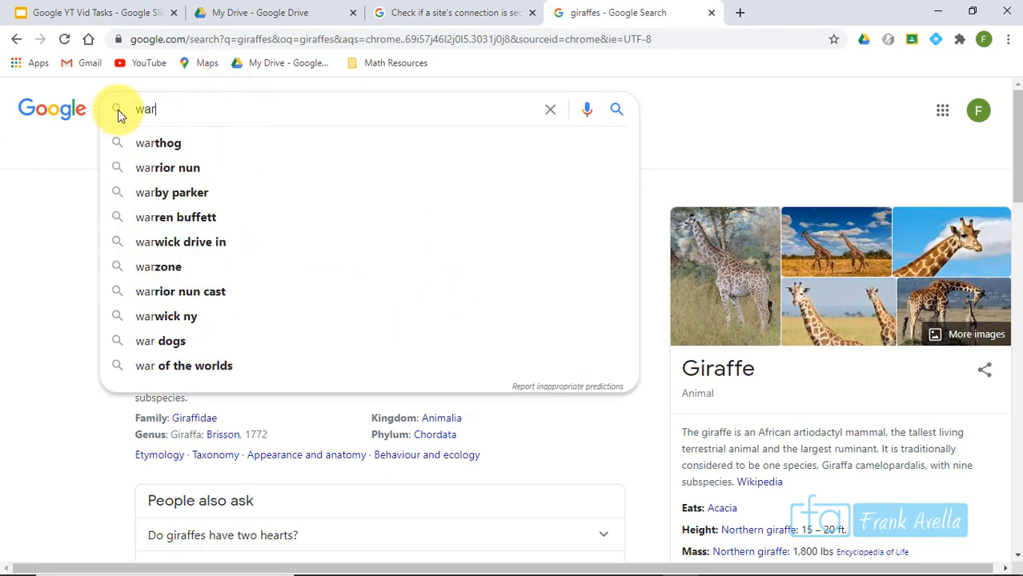
key(Return)
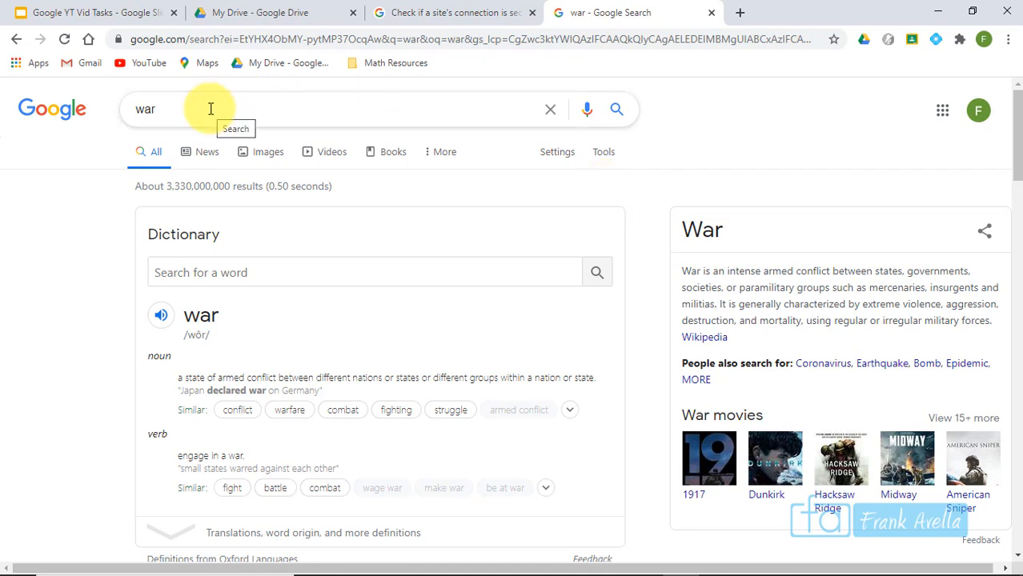
- Turn on SafeSearch for the "war" search results
drag(1014, 136, 984, 123)
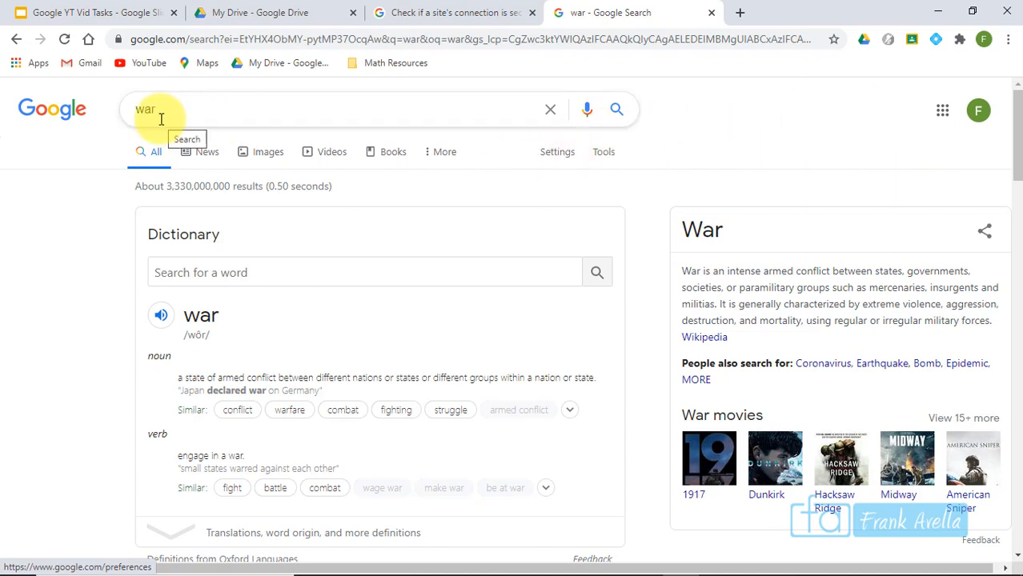
click(557, 151)
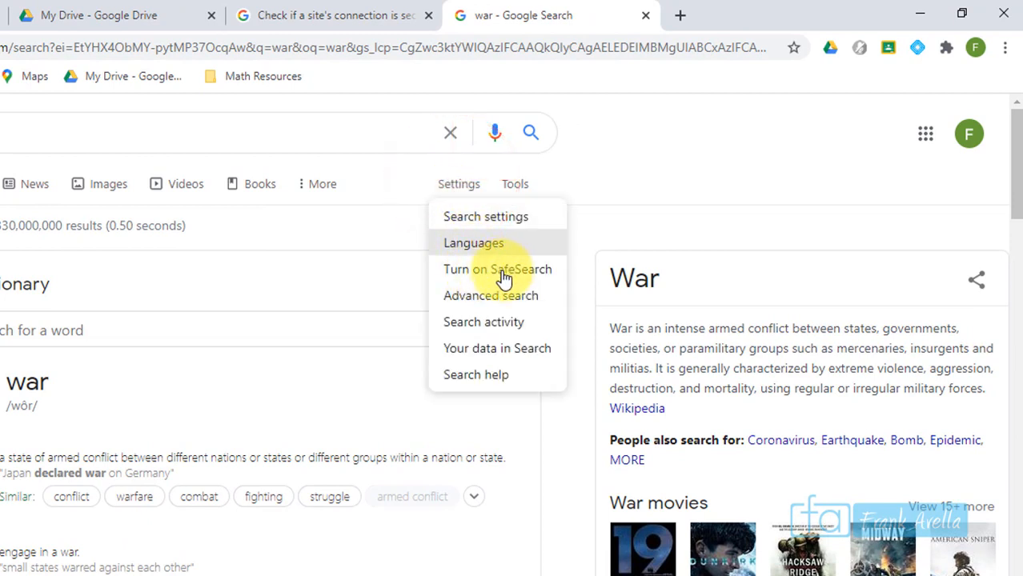
click(506, 273)
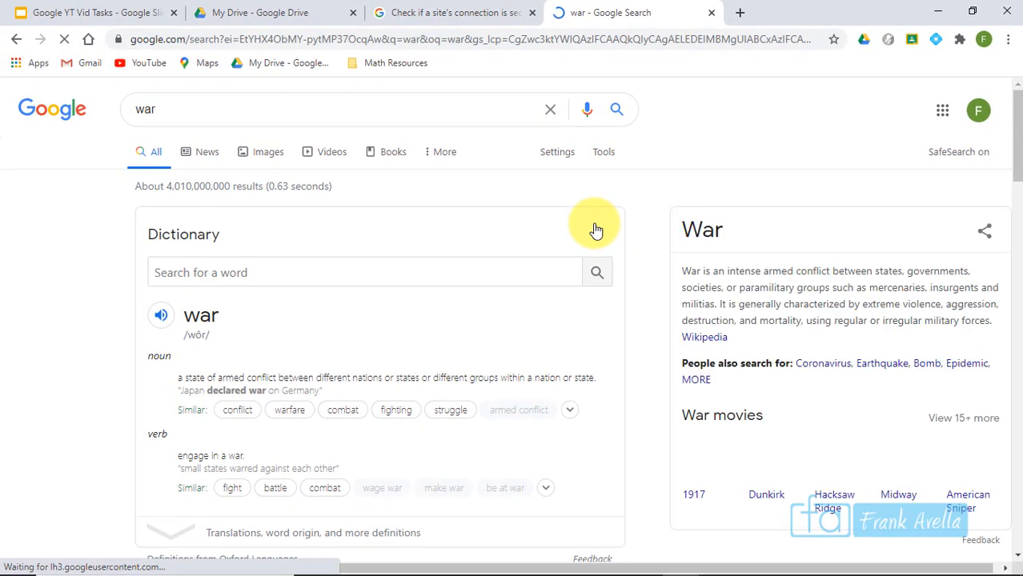
- Check the SafeSearch-filtered results page and turn SafeSearch back off
mouse_move(1016, 120)
mouse_down()
mouse_move(1012, 393)
mouse_move(993, 246)
mouse_move(998, 114)
mouse_move(1014, 192)
mouse_move(1007, 447)
mouse_move(1012, 247)
mouse_move(994, 138)
mouse_move(1021, 112)
mouse_up()
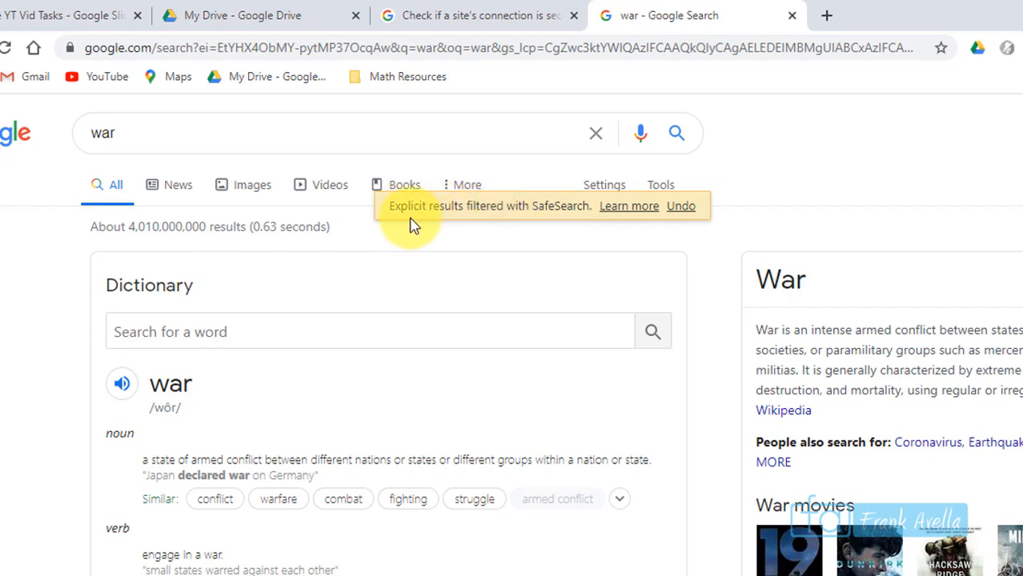
click(816, 154)
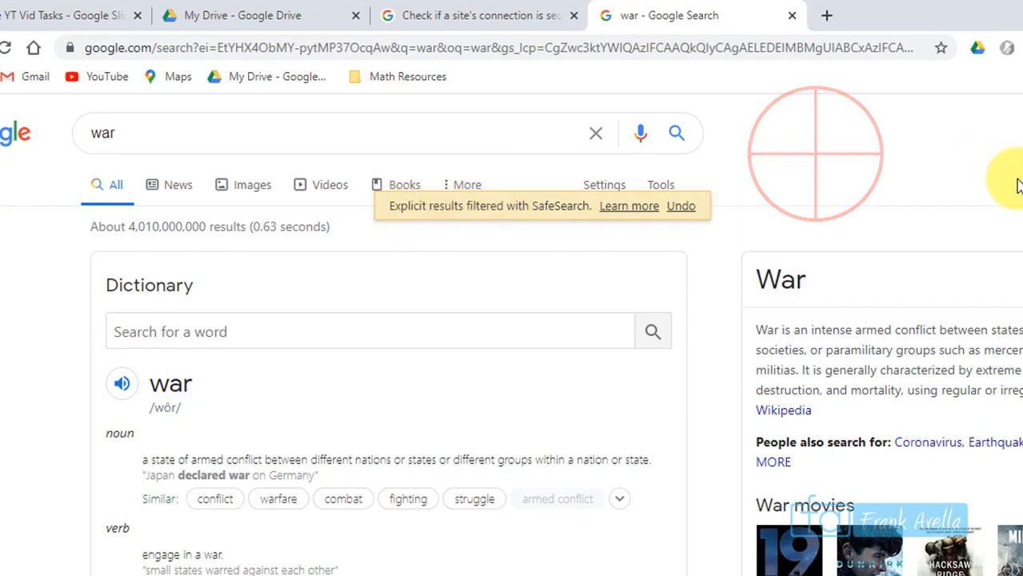
click(493, 133)
click(779, 160)
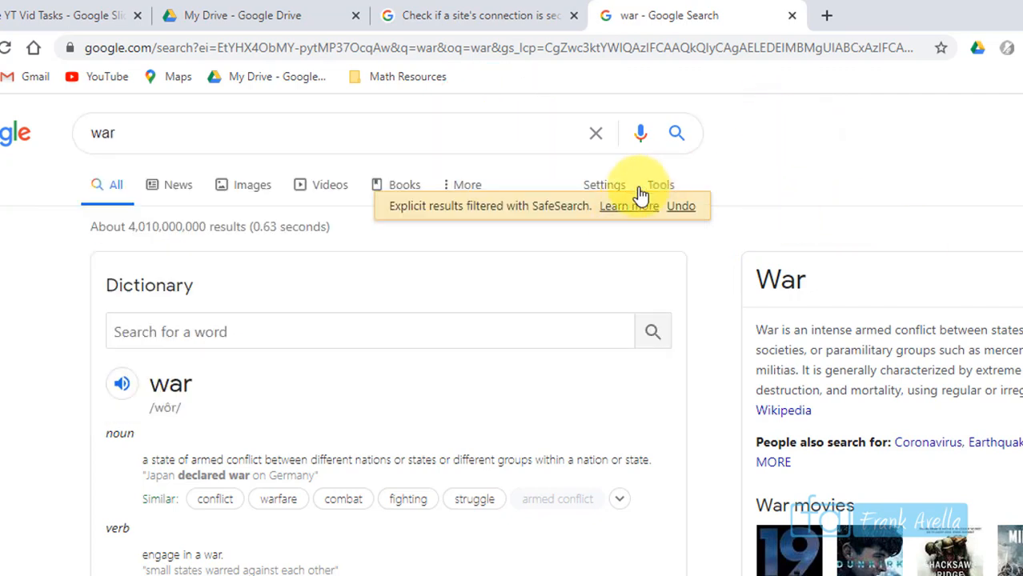
click(610, 189)
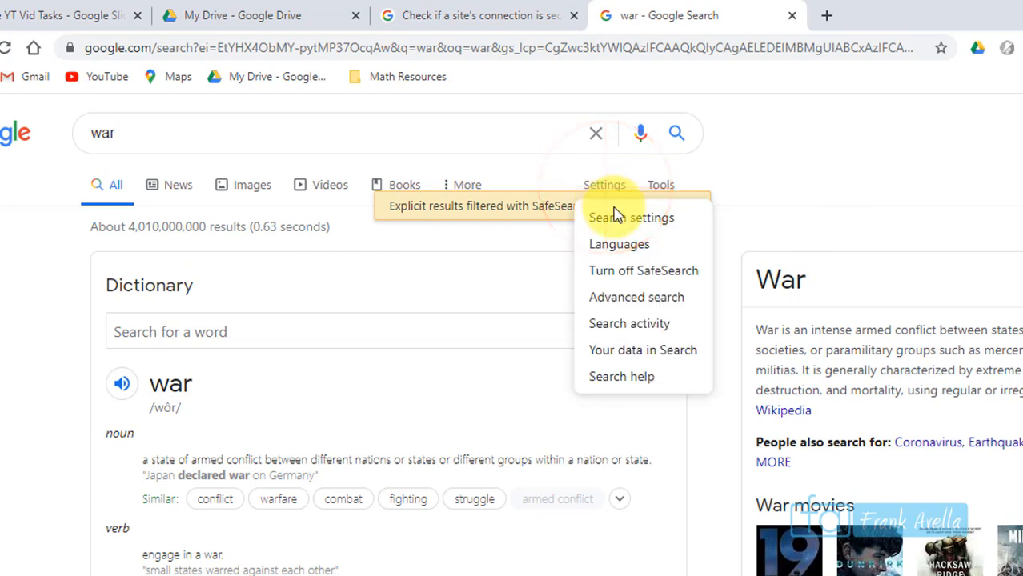
click(620, 277)
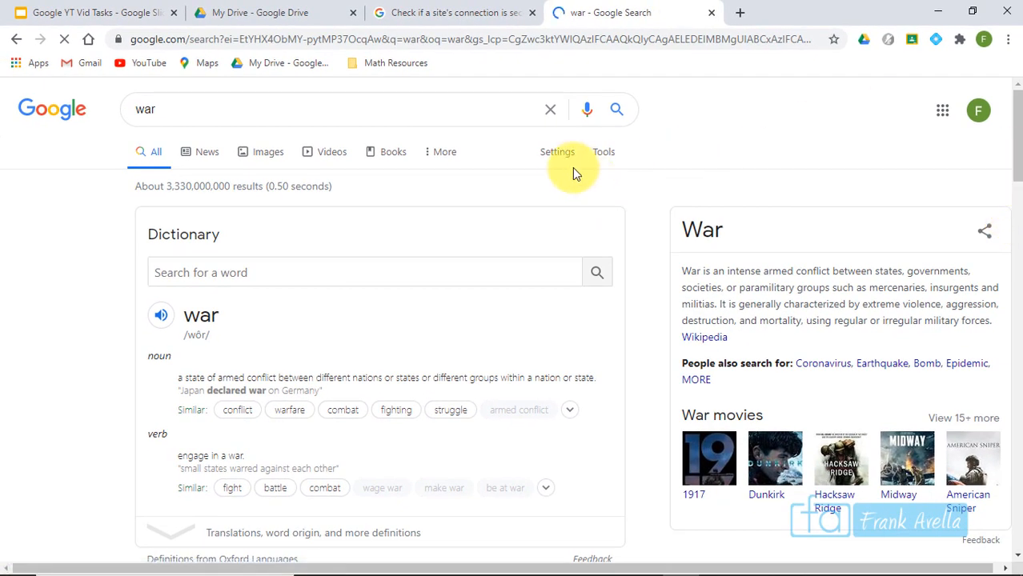
click(553, 162)
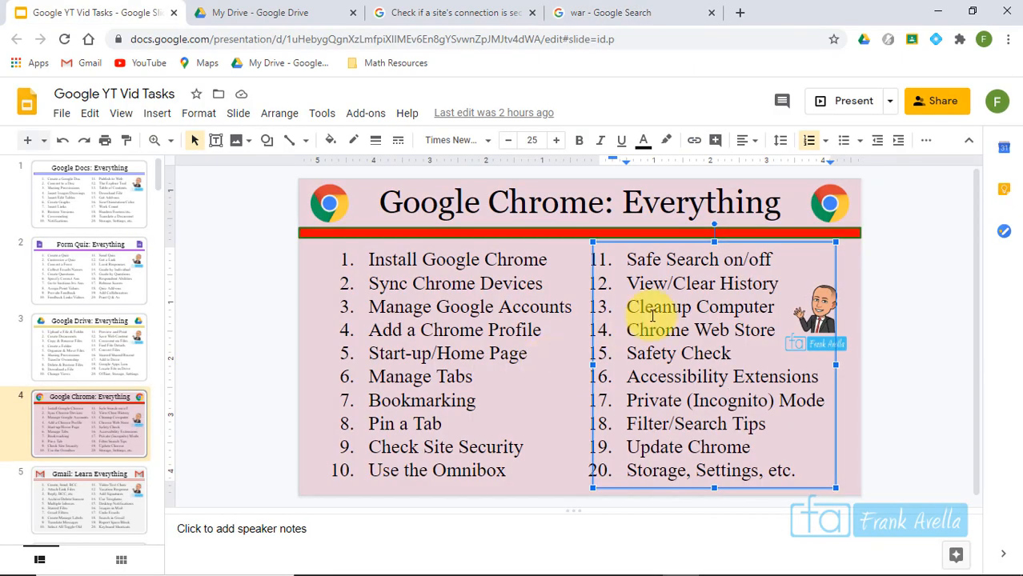
- Highlight the View/Clear History item on the Google Slides checklist as the next topic
click(652, 314)
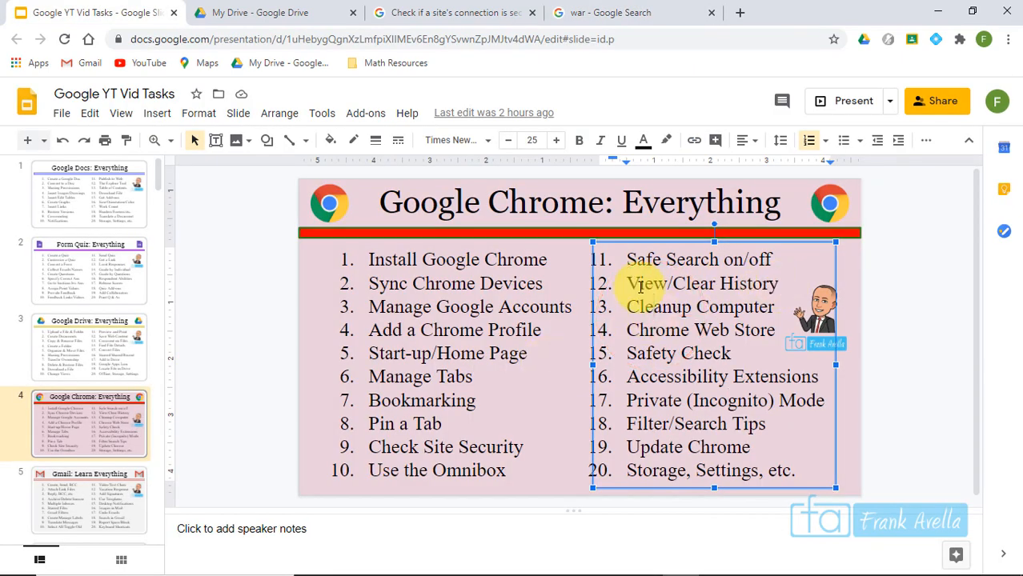
drag(629, 289, 788, 290)
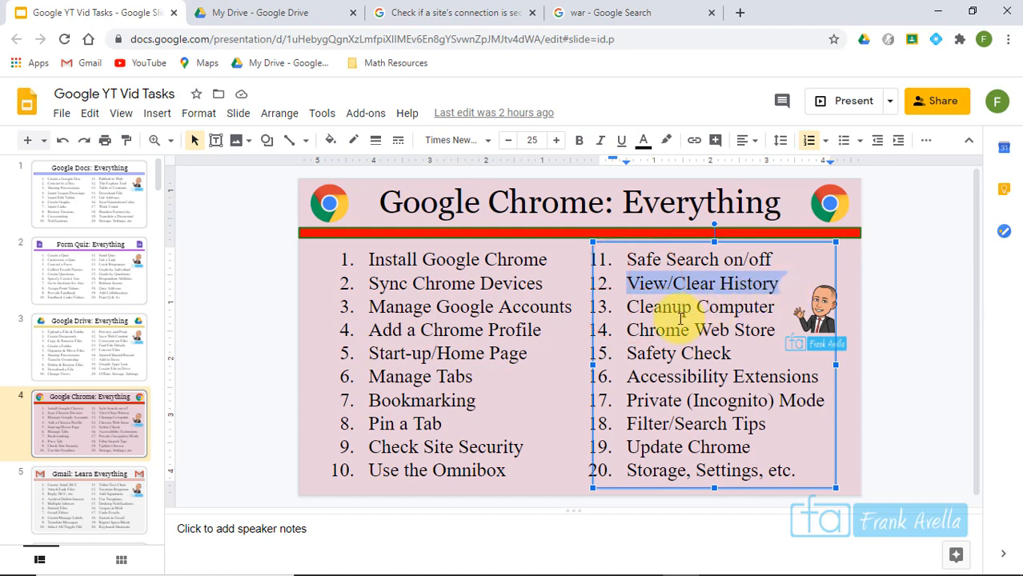
click(680, 319)
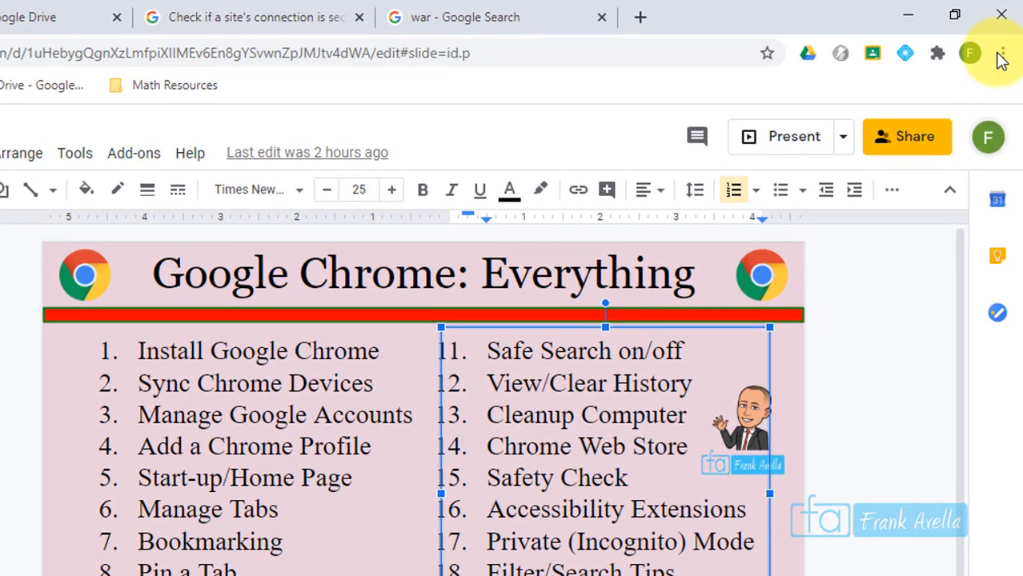
- Open Chrome's full browsing history and look through the pages visited on July 9, 2020
click(1003, 55)
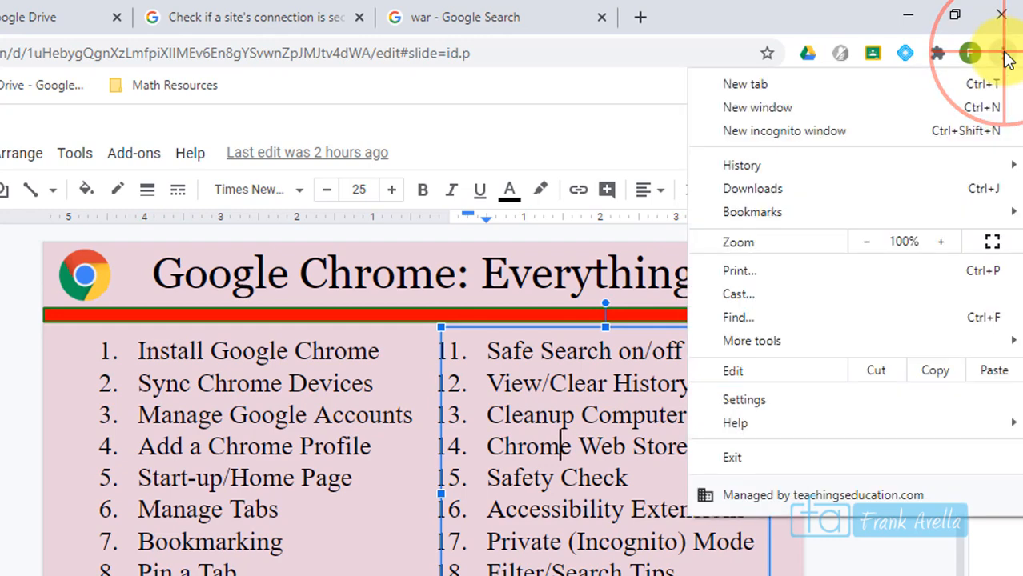
mouse_move(773, 165)
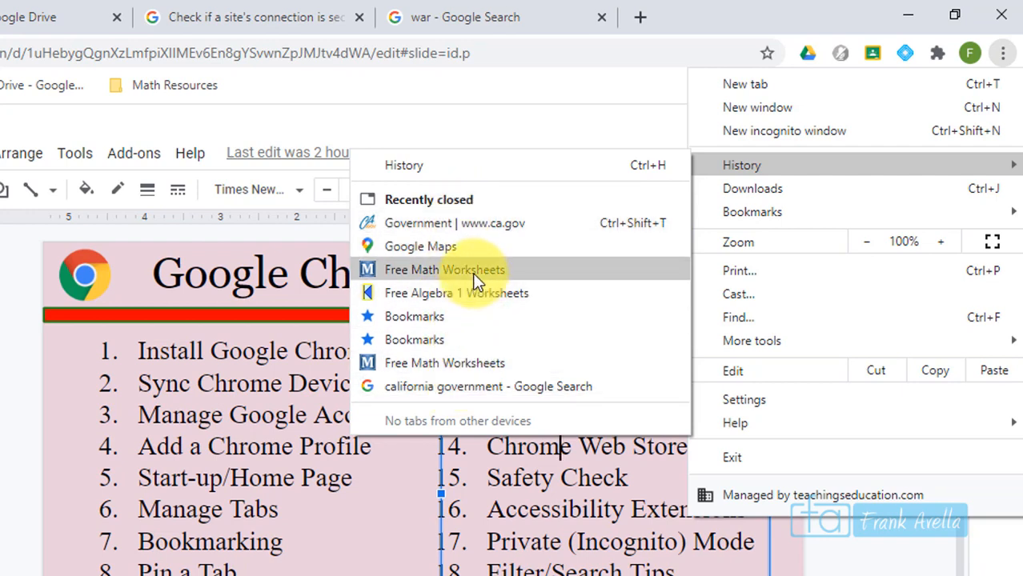
click(416, 166)
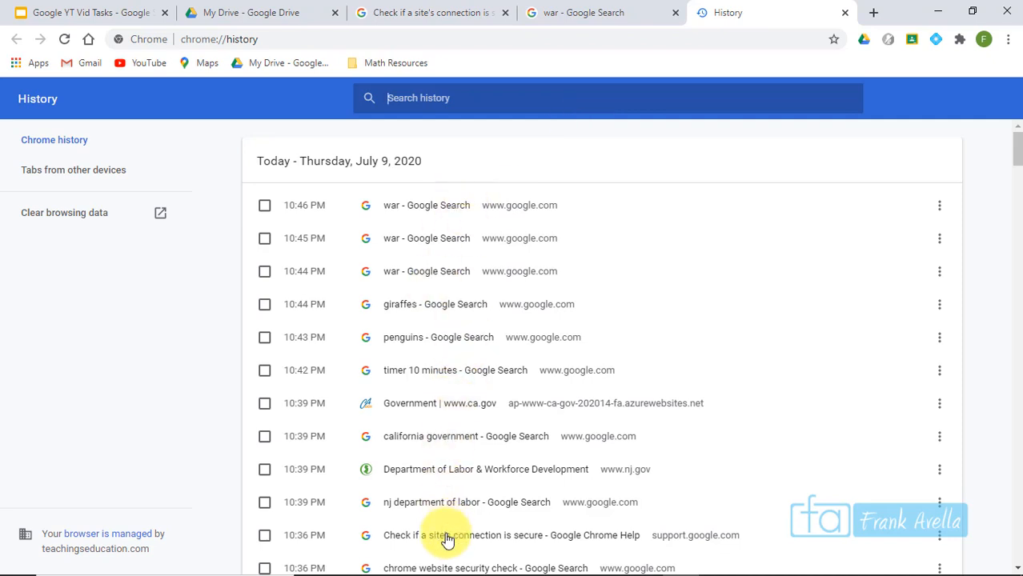
drag(1019, 160, 1008, 96)
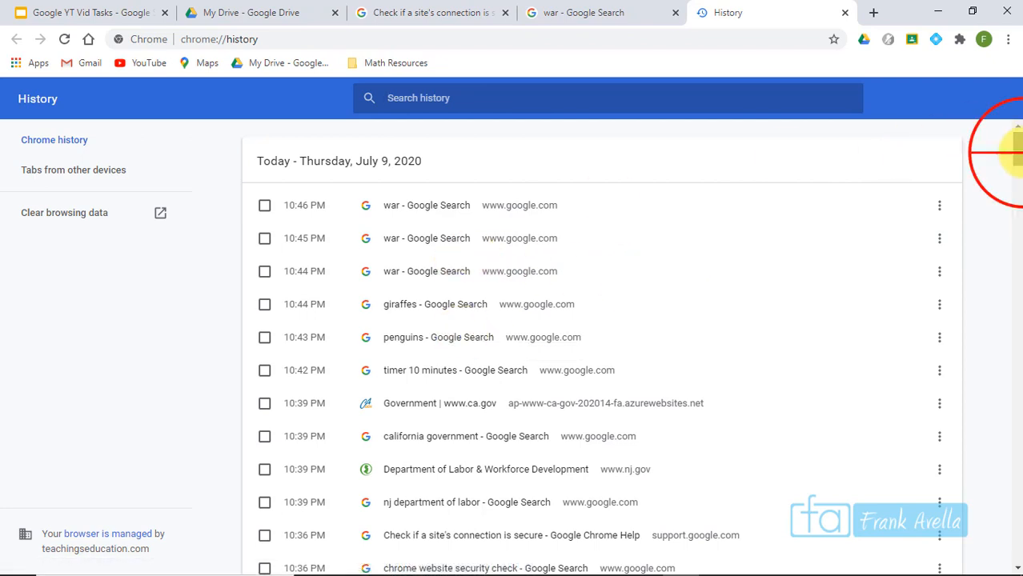
drag(1015, 152, 1013, 251)
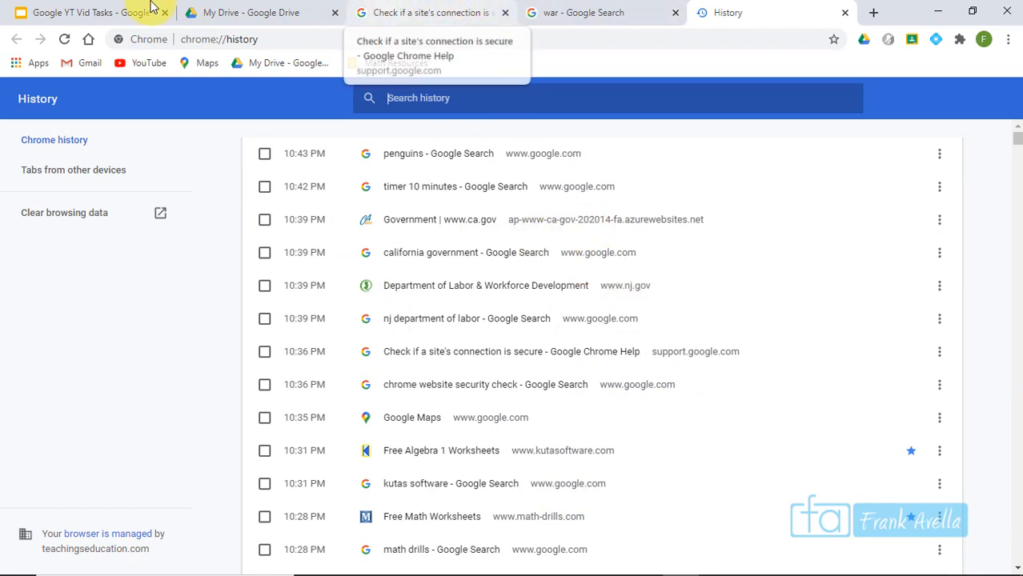
- Switch back to the Google Slides checklist and point out the View and Clear parts of the View/Clear History item
click(91, 10)
click(700, 284)
click(661, 287)
drag(665, 287, 622, 291)
drag(714, 287, 677, 289)
- Return to the History page and open the clear browsing data options
click(733, 11)
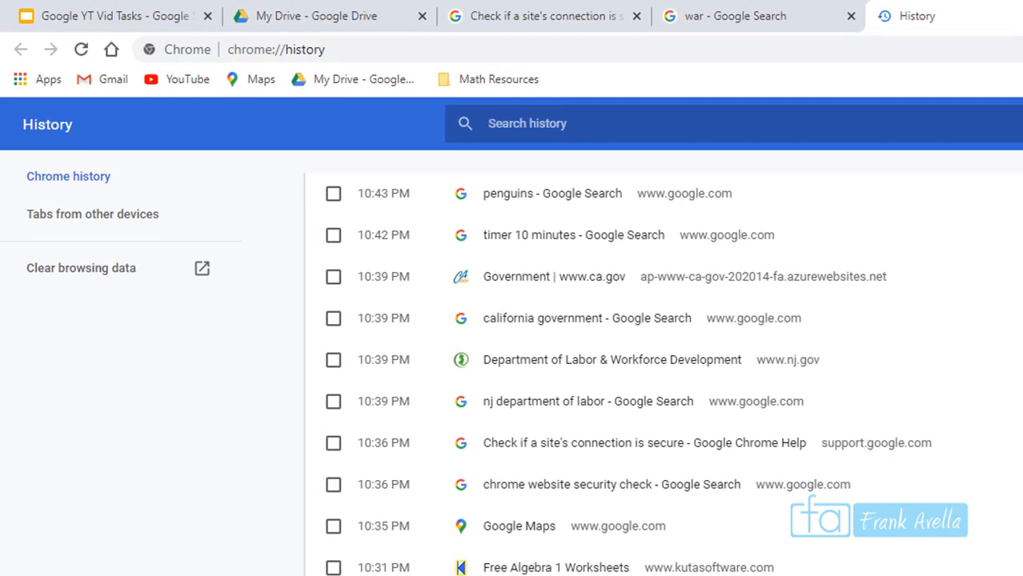
click(103, 281)
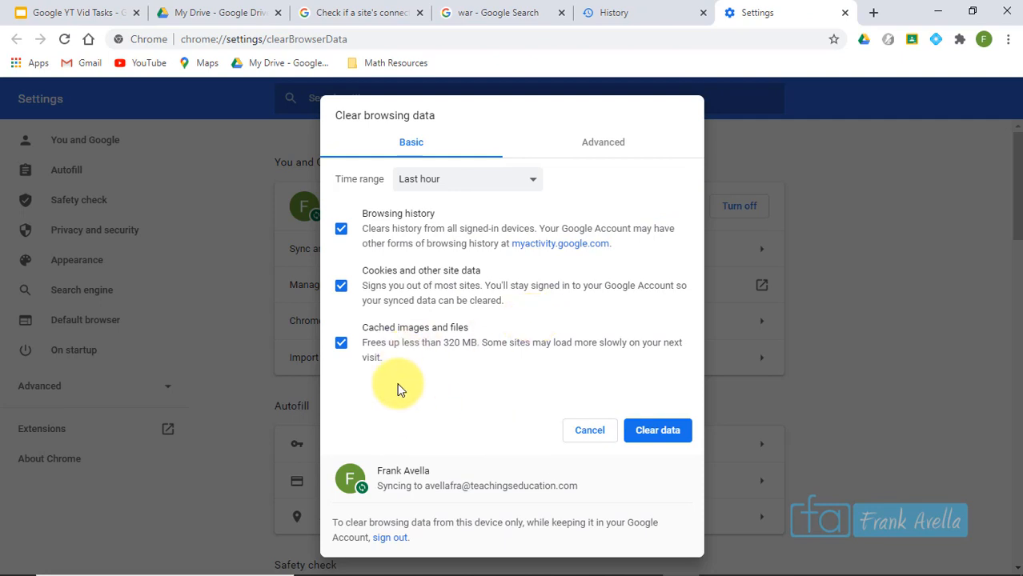
- Exclude cookies and other site data and cached images and files from the clearing, and include both again
click(342, 286)
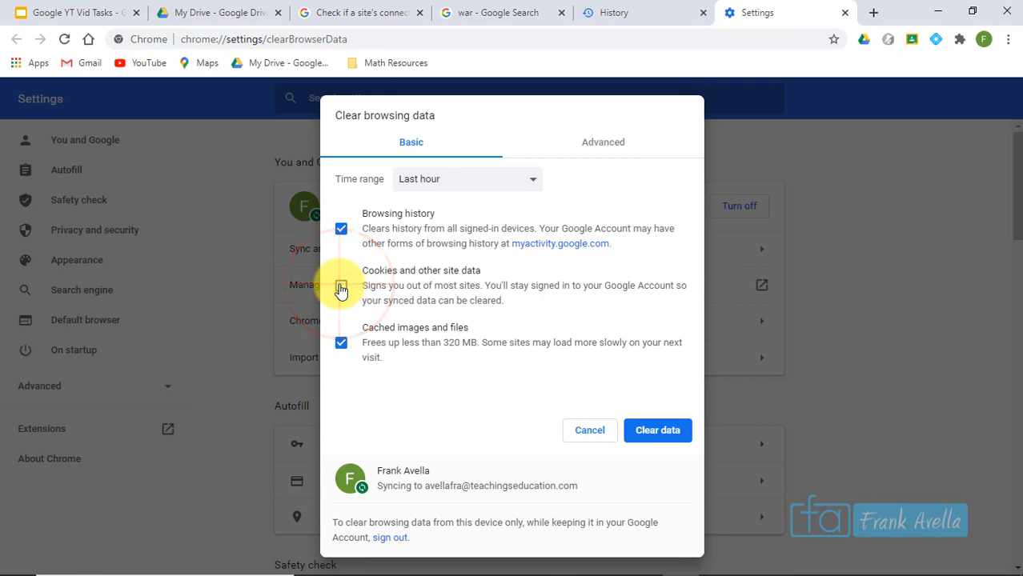
click(342, 342)
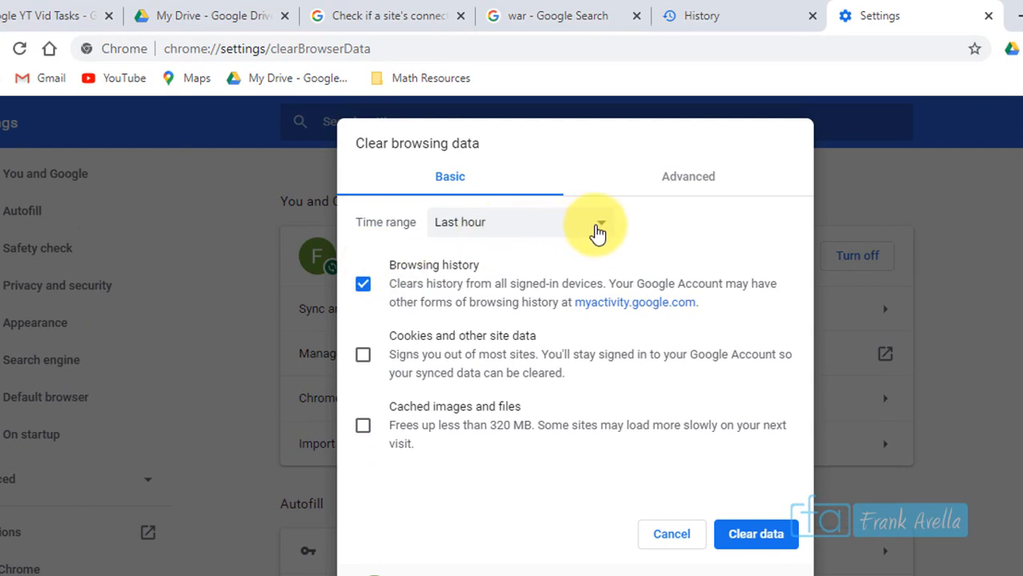
click(368, 356)
click(364, 425)
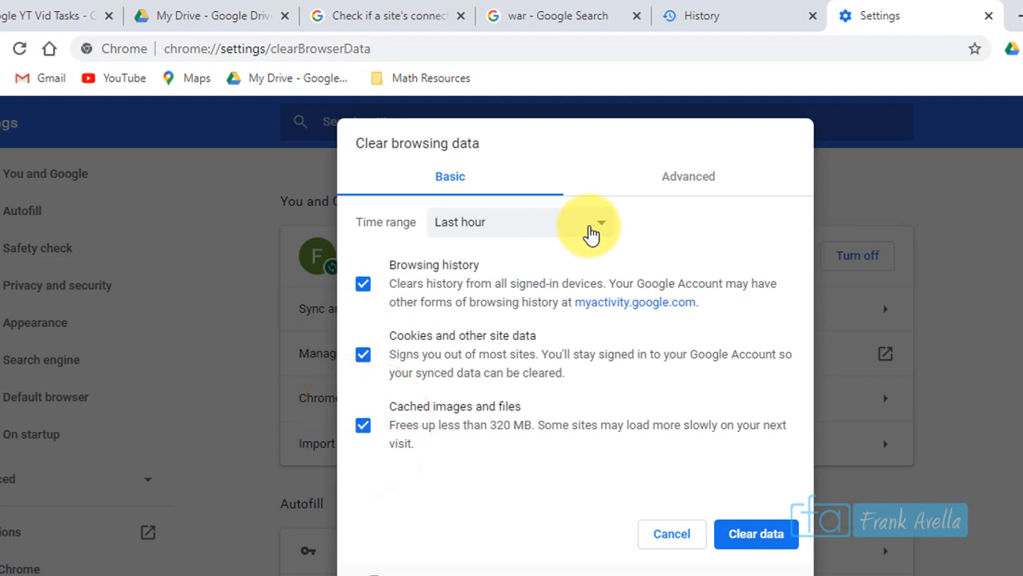
- Review the available time ranges for clearing browsing data and select Last hour
click(600, 227)
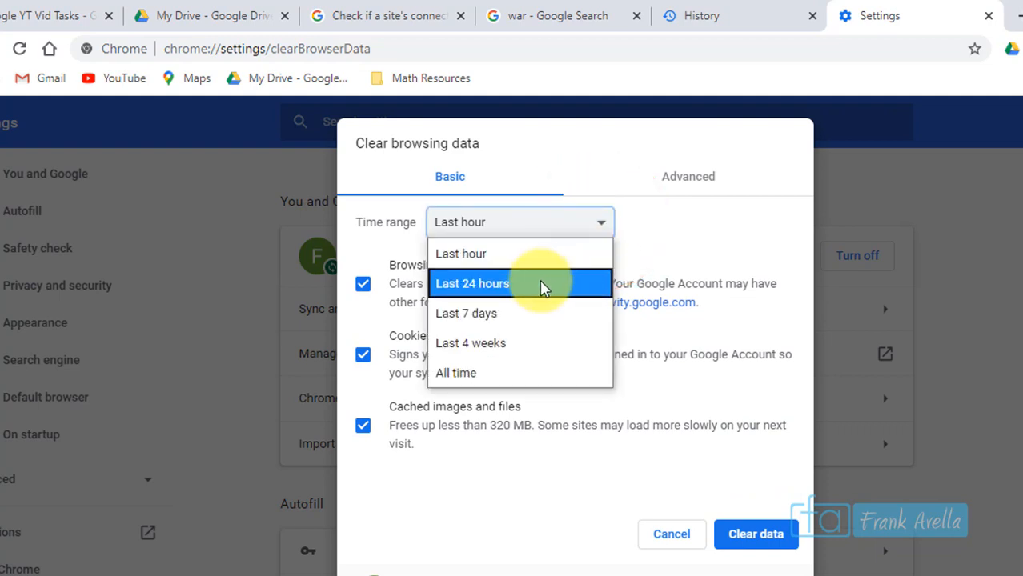
click(551, 256)
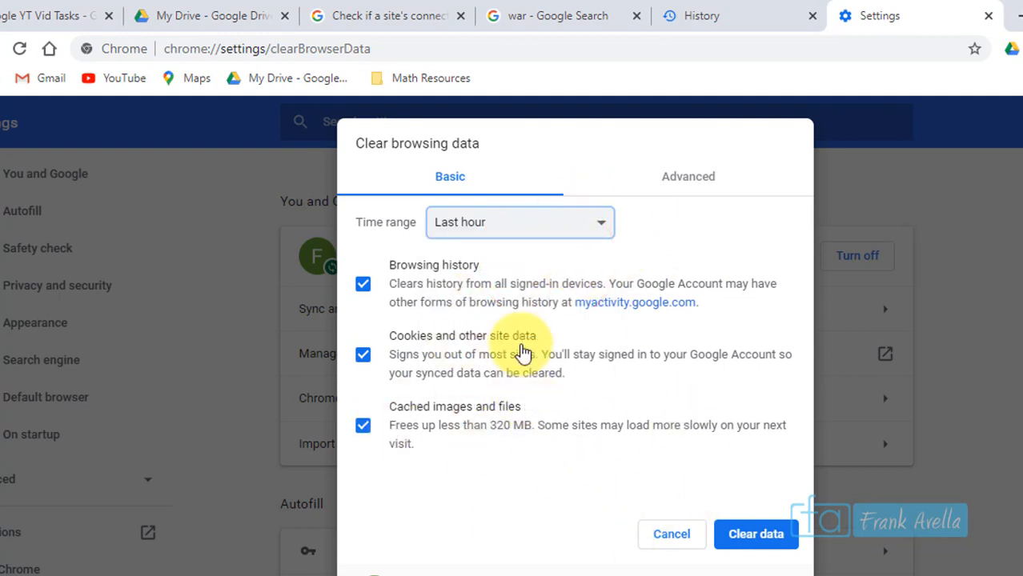
- Keep Last hour as the time range and clear the browsing history, cookies and other site data, and cached images and files
click(588, 224)
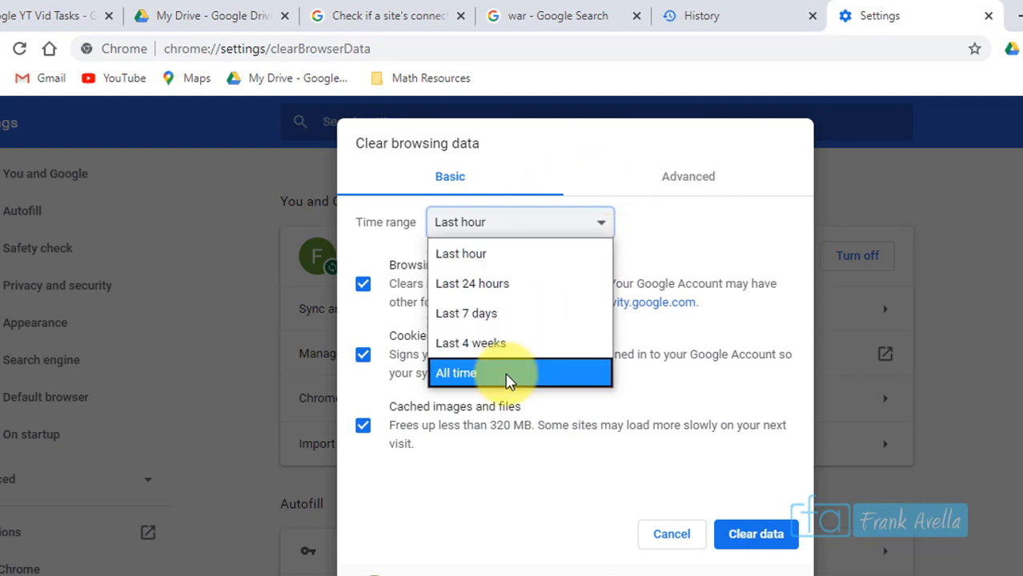
click(515, 265)
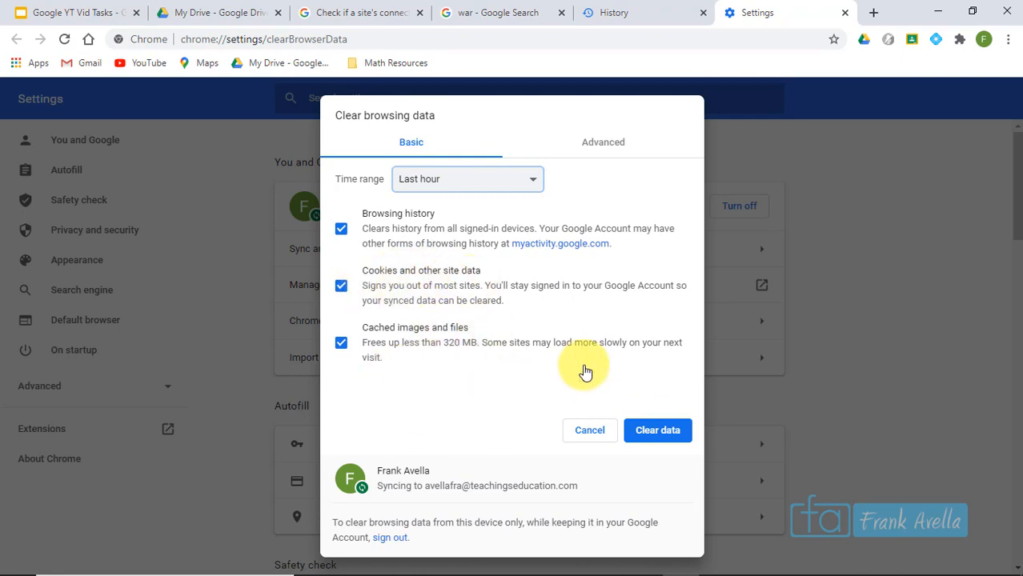
click(666, 440)
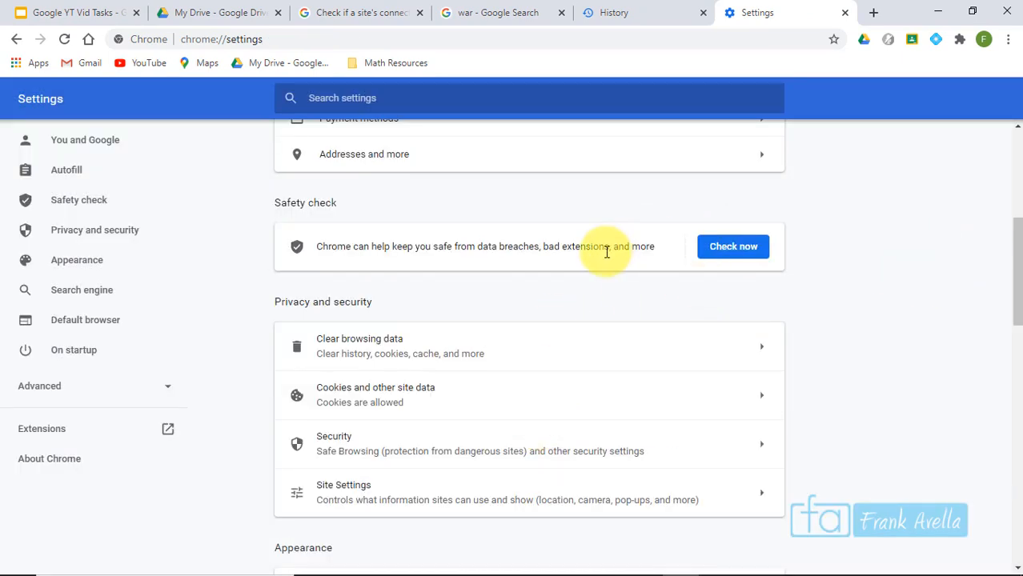
- Return to the History page and examine today's browsing entries
drag(1017, 256, 998, 44)
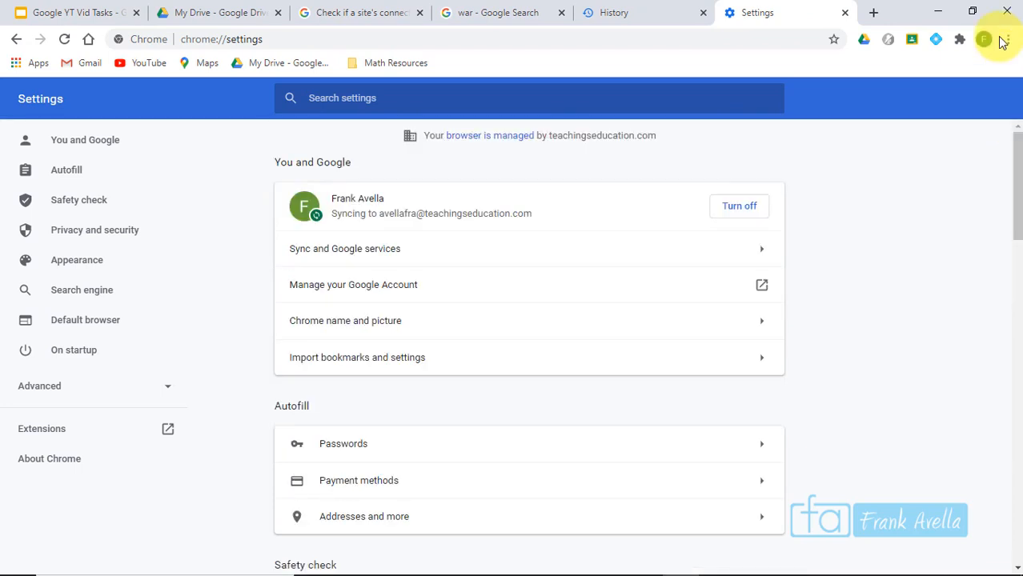
click(605, 8)
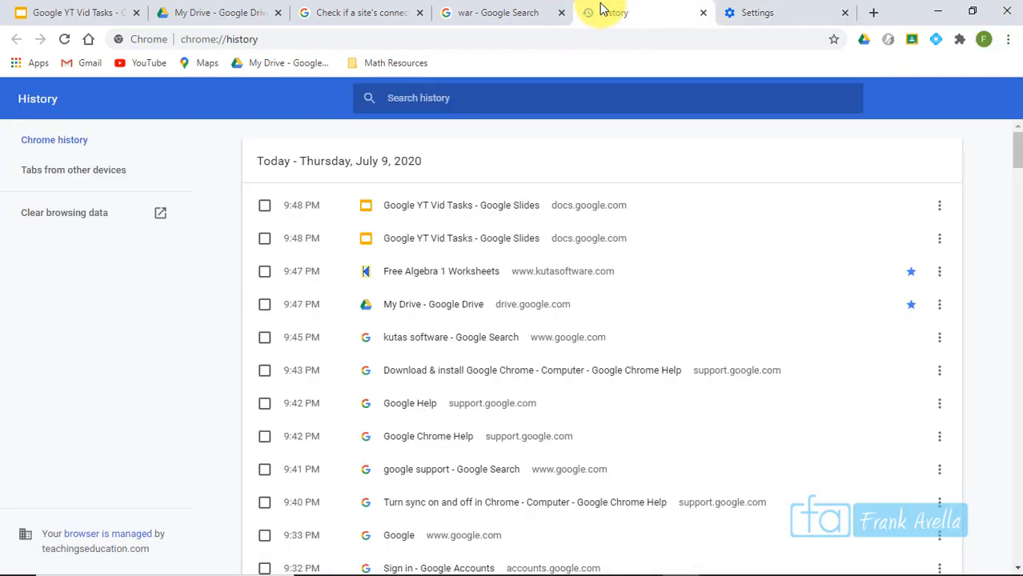
mouse_move(305, 217)
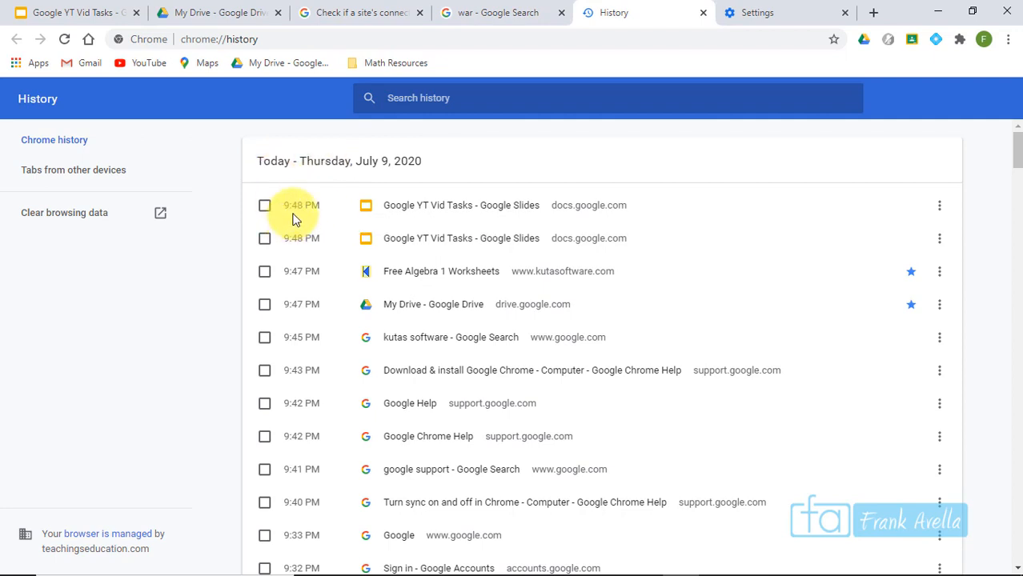
- Highlight the Cleanup Computer item in the Google Slides checklist
mouse_move(959, 557)
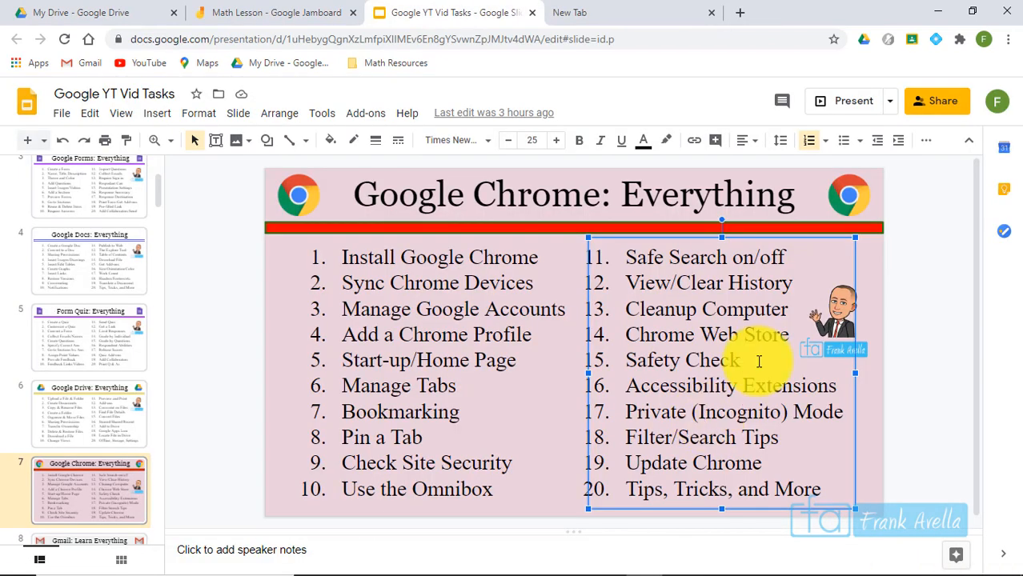
click(745, 310)
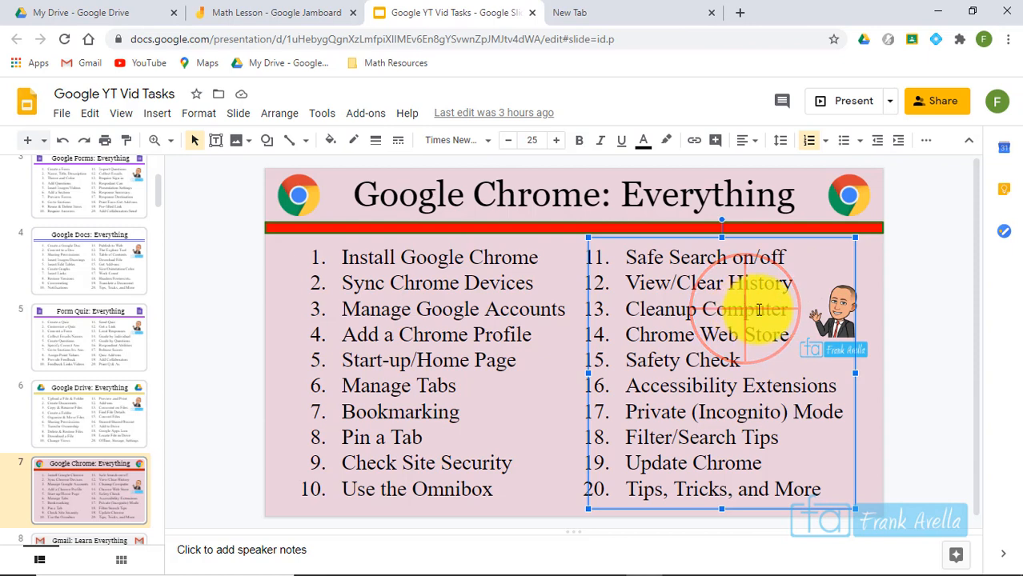
drag(629, 310, 792, 310)
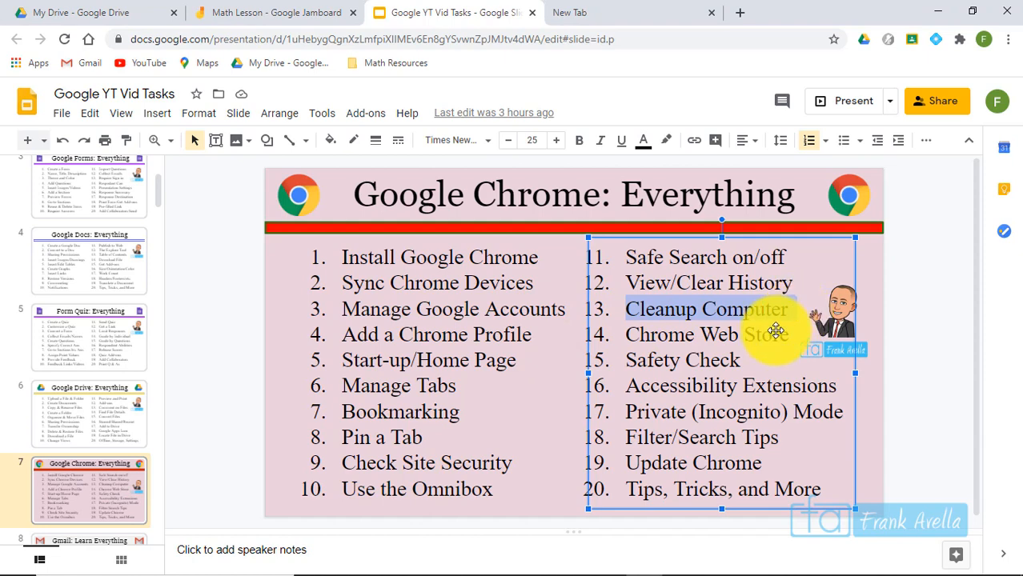
- Switch to the empty new tab and open the Chrome settings there
key(ctrl+Tab)
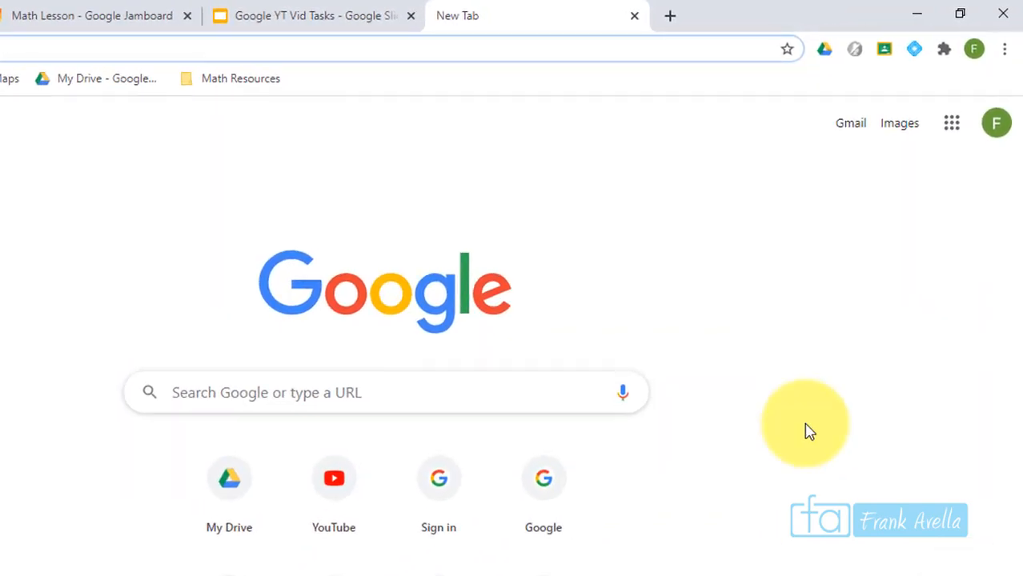
click(1007, 50)
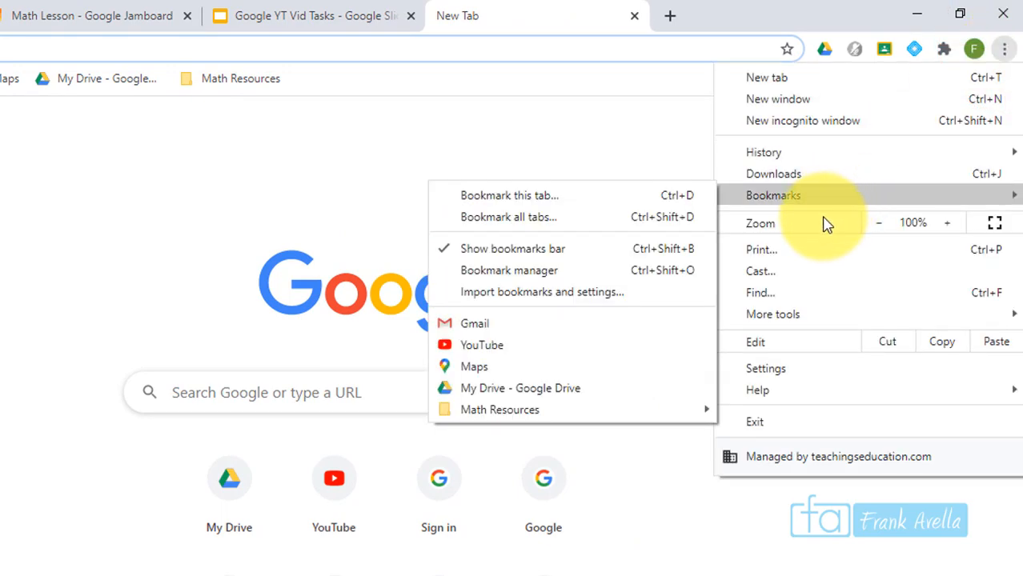
click(799, 368)
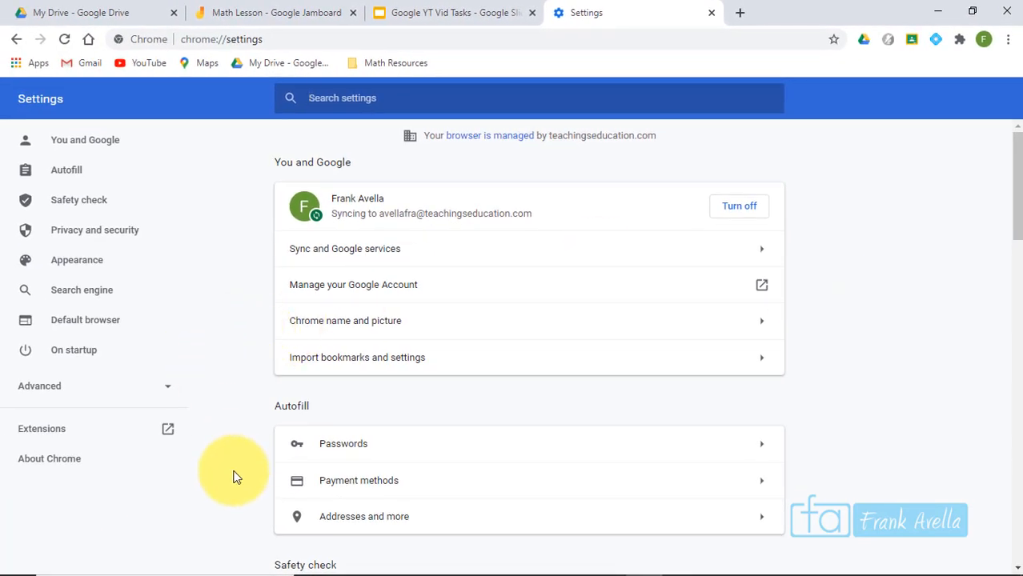
- Open Clean up computer from the advanced Reset and clean up settings and start the search for harmful software
click(166, 394)
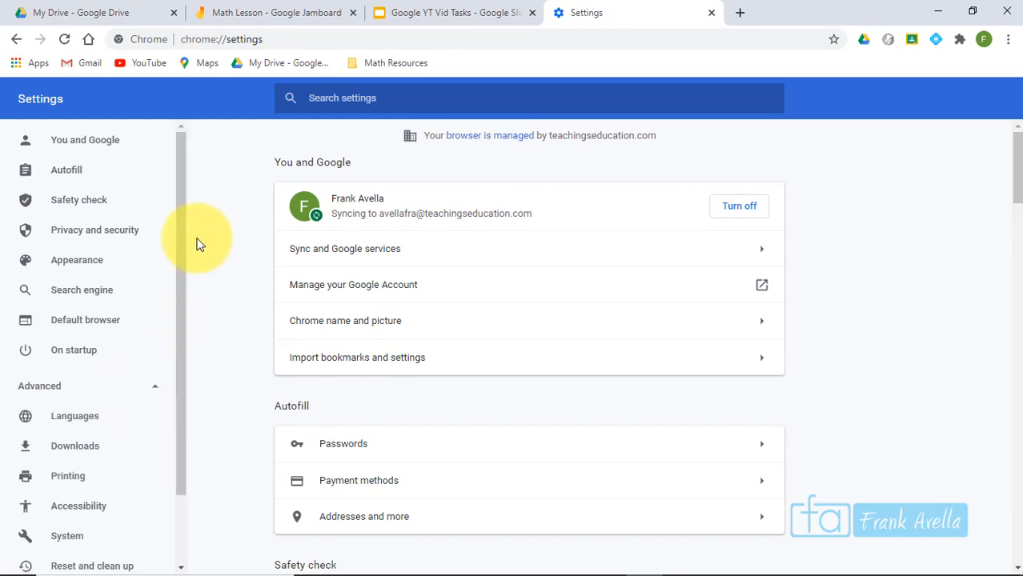
drag(186, 227, 183, 316)
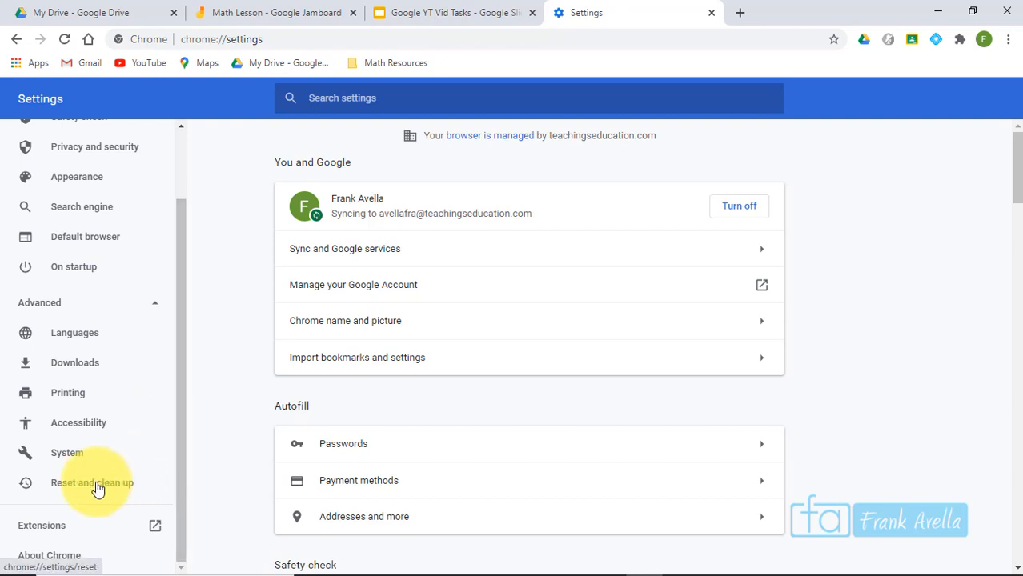
drag(1019, 165, 1012, 561)
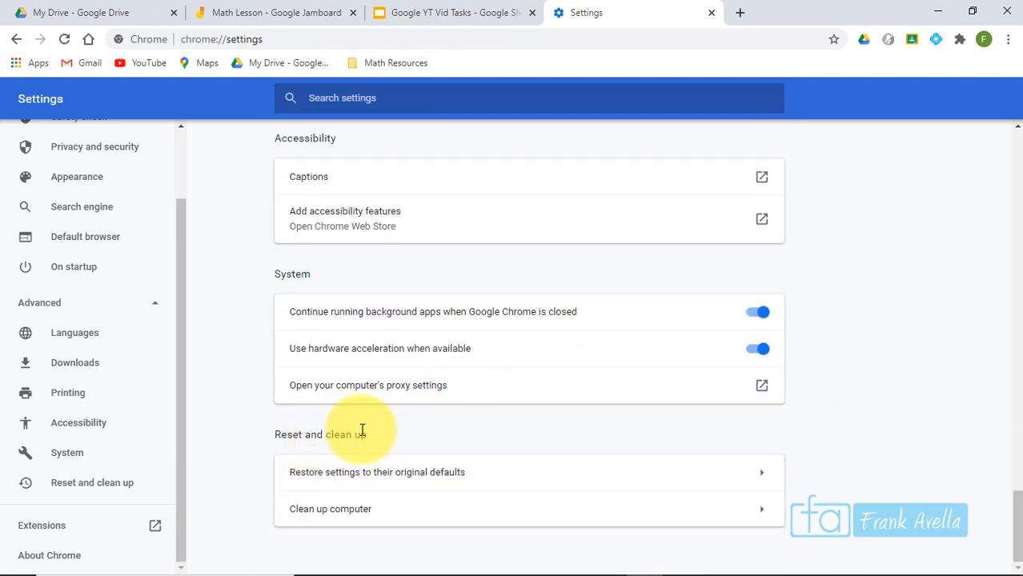
click(338, 511)
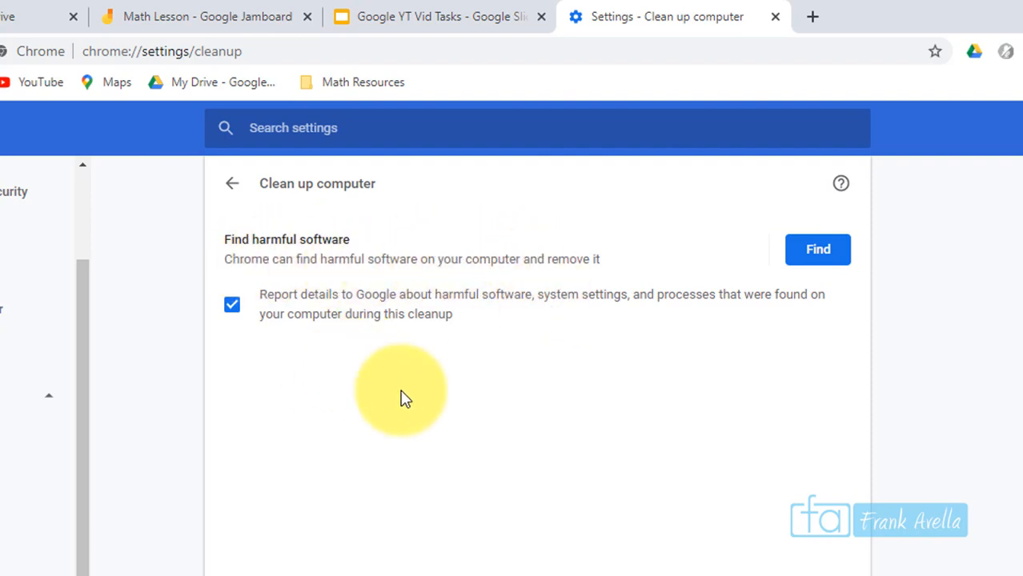
click(815, 260)
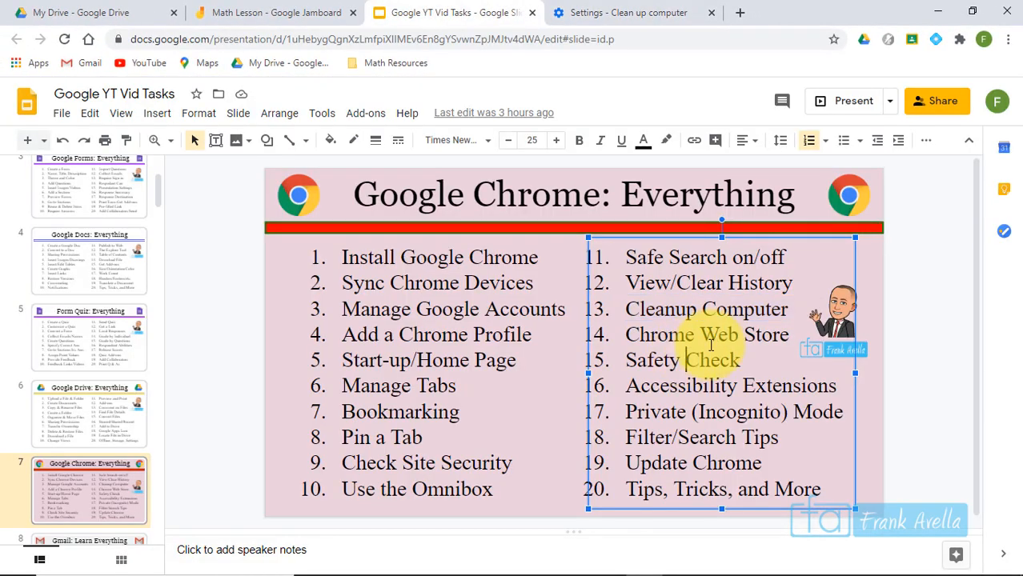
- Highlight the Chrome Web Store item in the Google Slides checklist
click(633, 330)
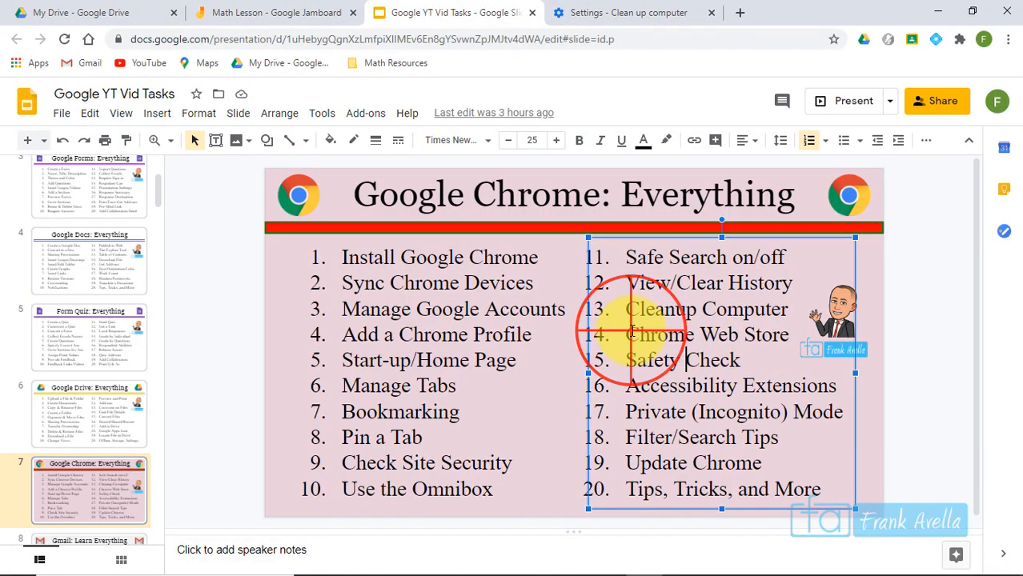
drag(633, 331, 791, 341)
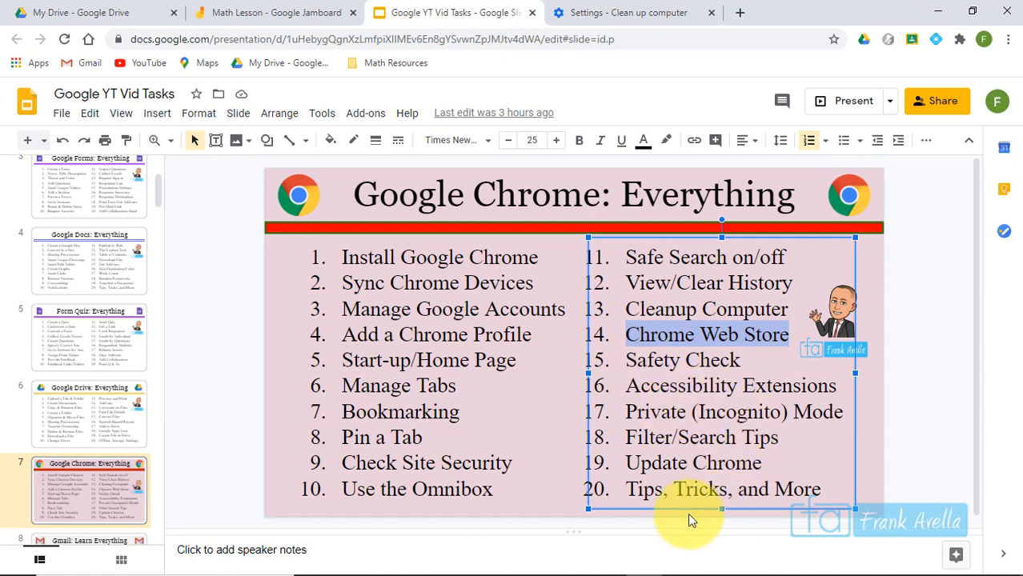
- Search for "chrome web store" in a new tab and open the official Chrome Web Store result
key(ctrl+t)
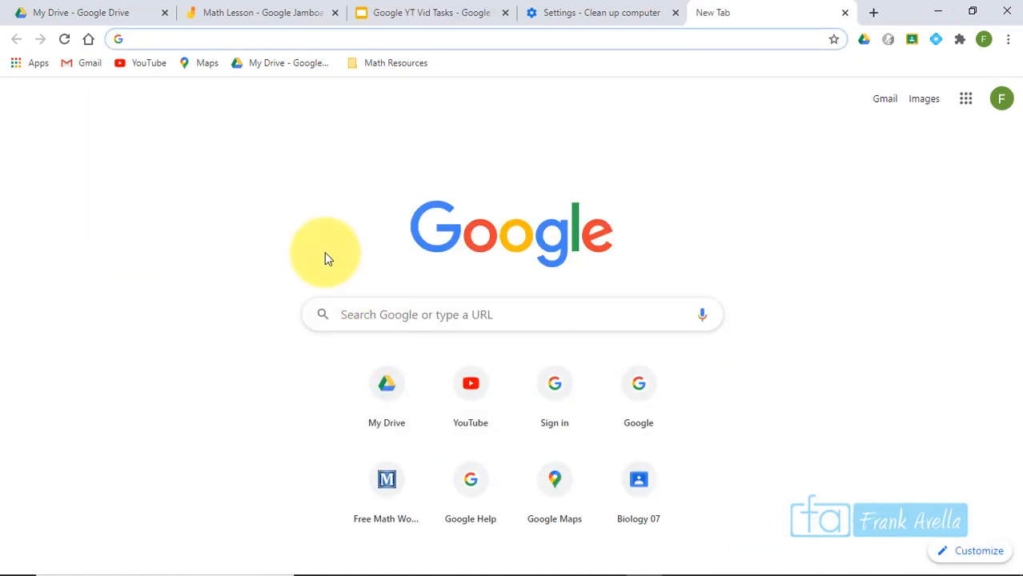
text(chrome we)
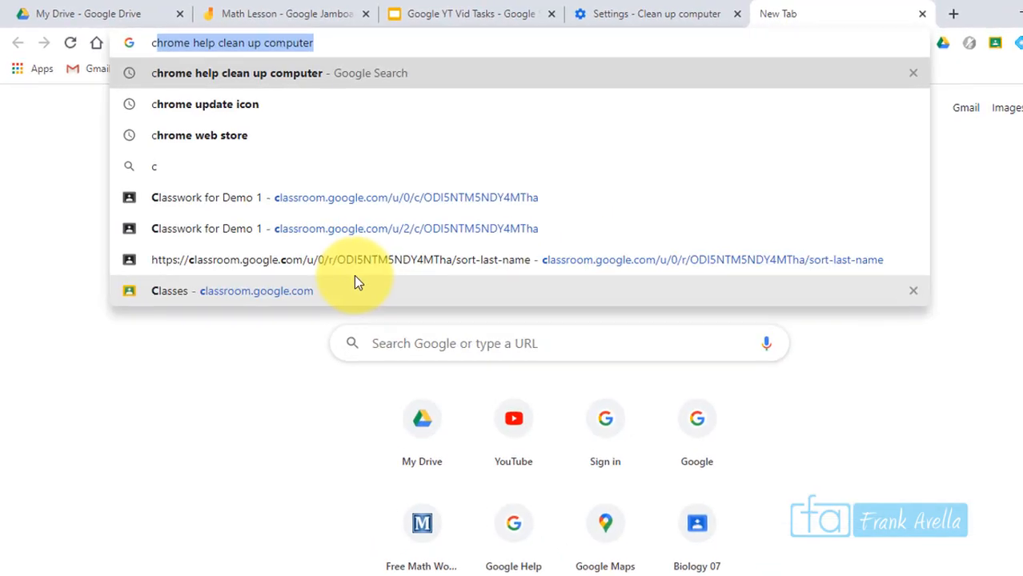
text(b stor)
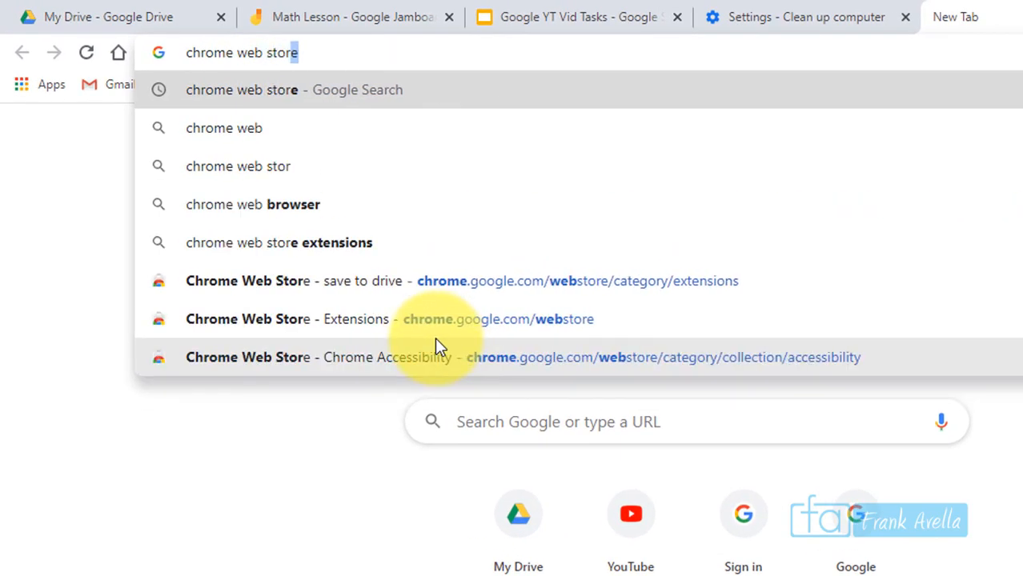
key(Return)
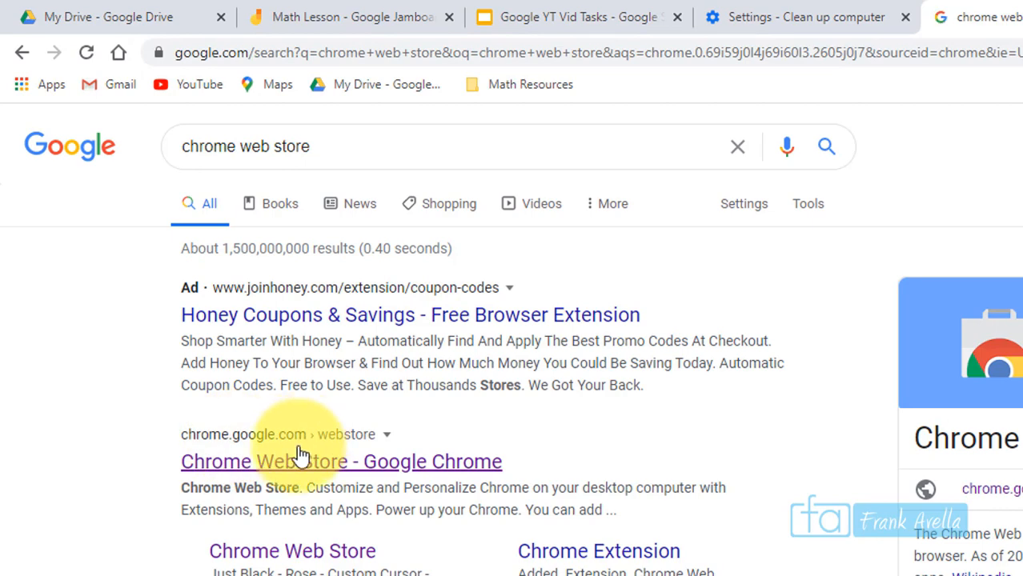
click(265, 472)
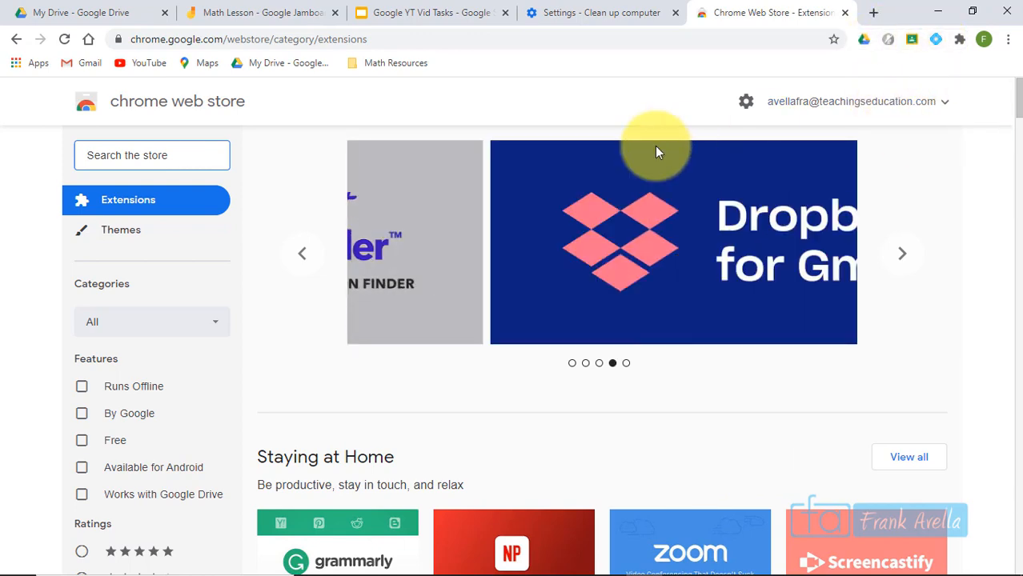
- Show the store's Themes and look through the Published by Chrome and Dark & Black Themes collections
click(133, 239)
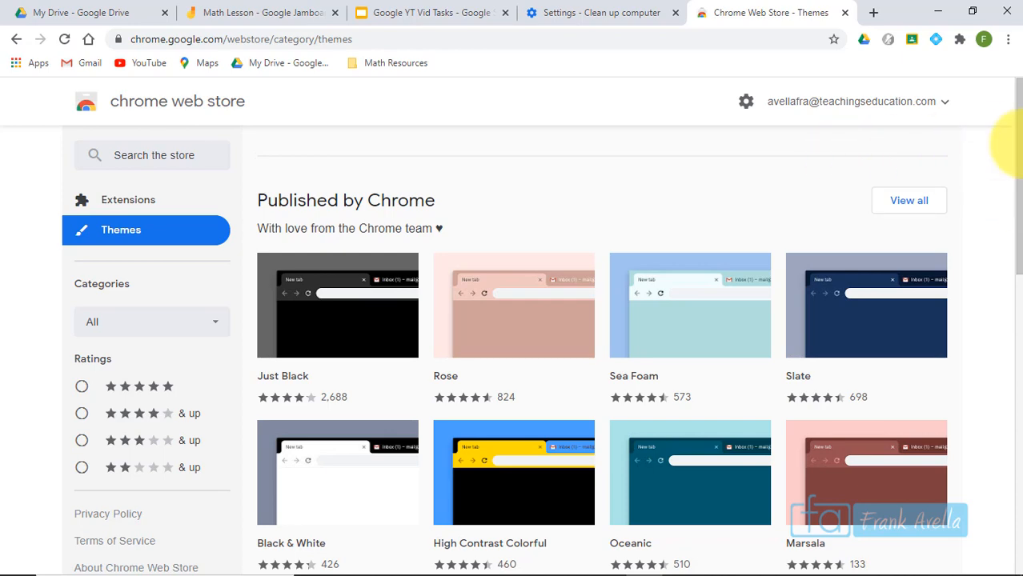
scroll(1013, 140, down, 5)
mouse_move(1016, 126)
mouse_down()
mouse_move(1017, 149)
mouse_move(1020, 124)
mouse_up()
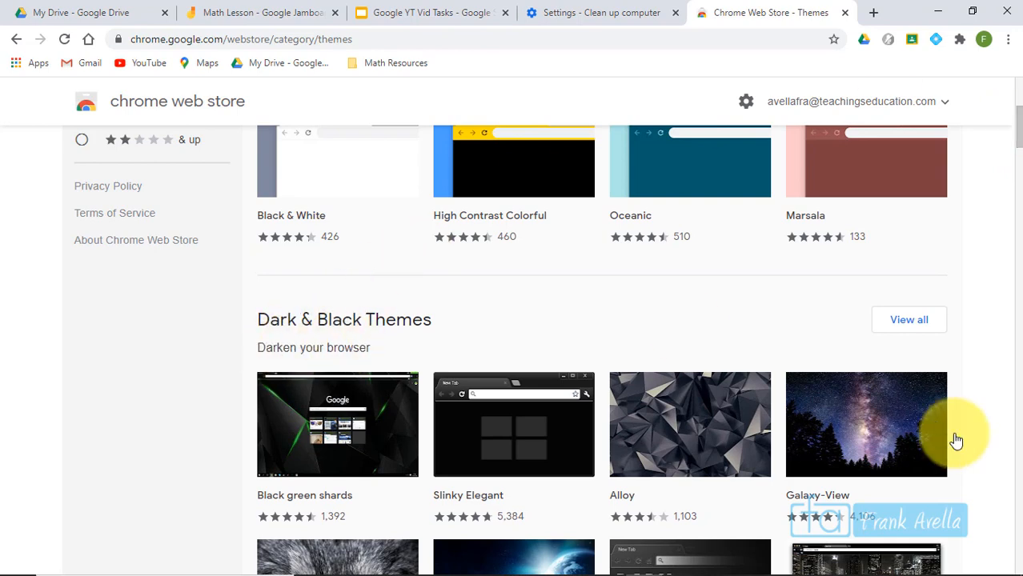
drag(1018, 134, 1018, 94)
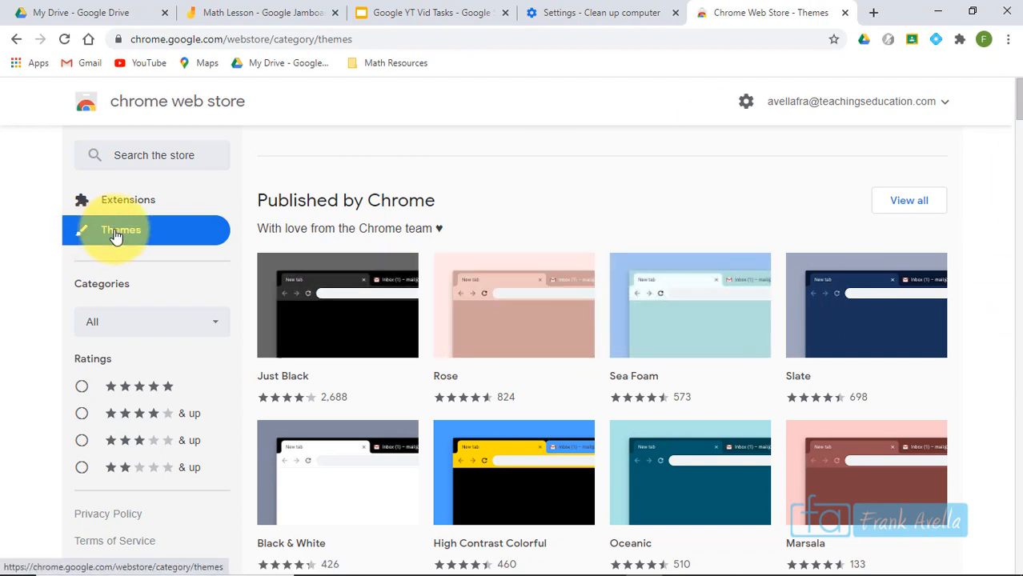
- Return to the store's Extensions and review the available categories, leaving the category set to All
click(144, 200)
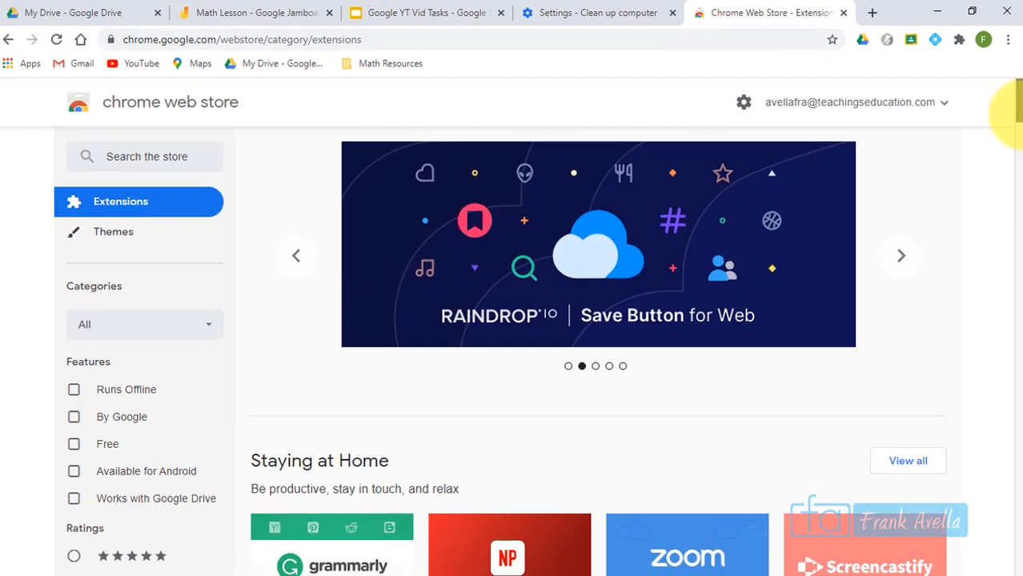
drag(1017, 215, 1017, 238)
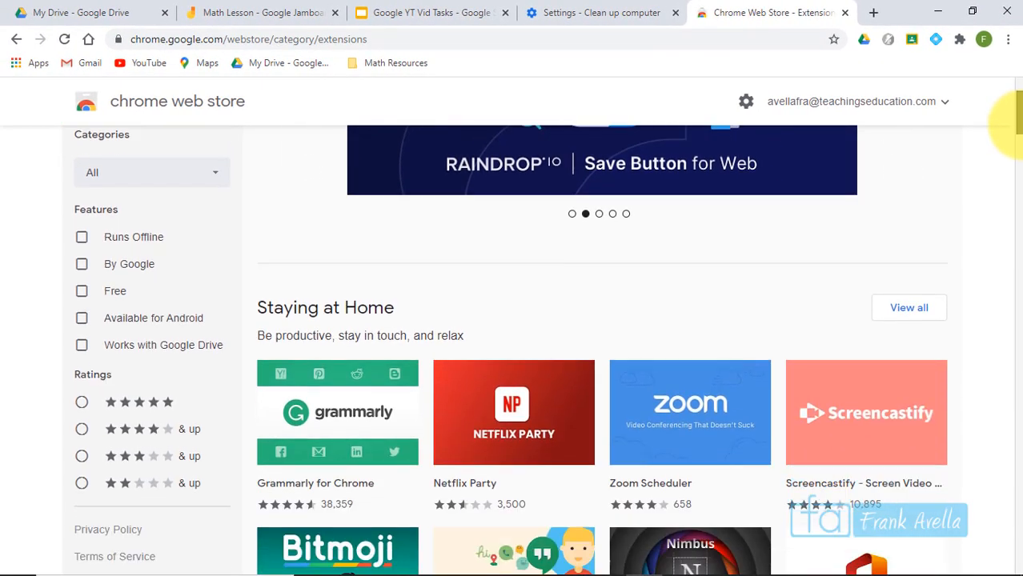
click(217, 178)
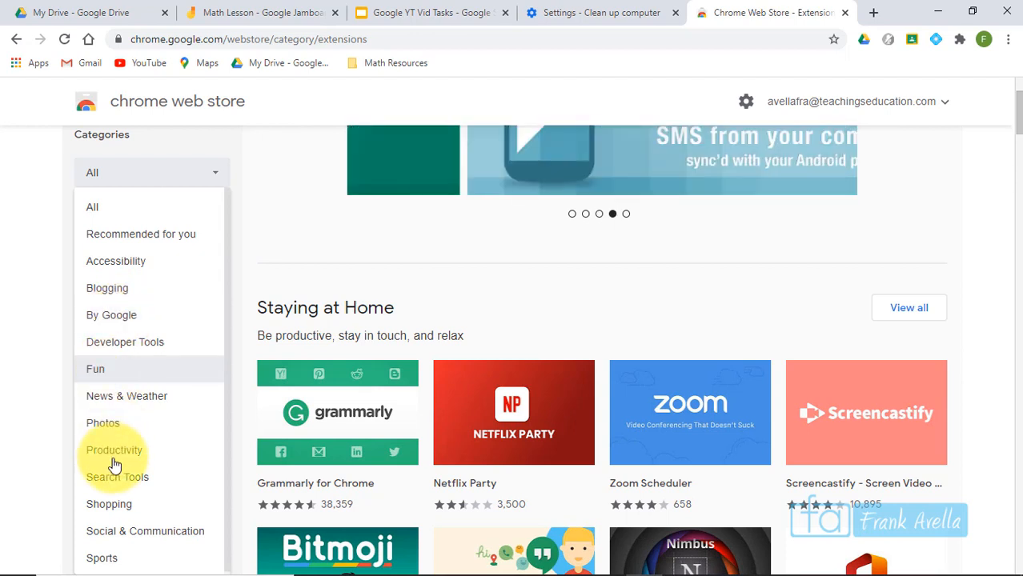
click(269, 195)
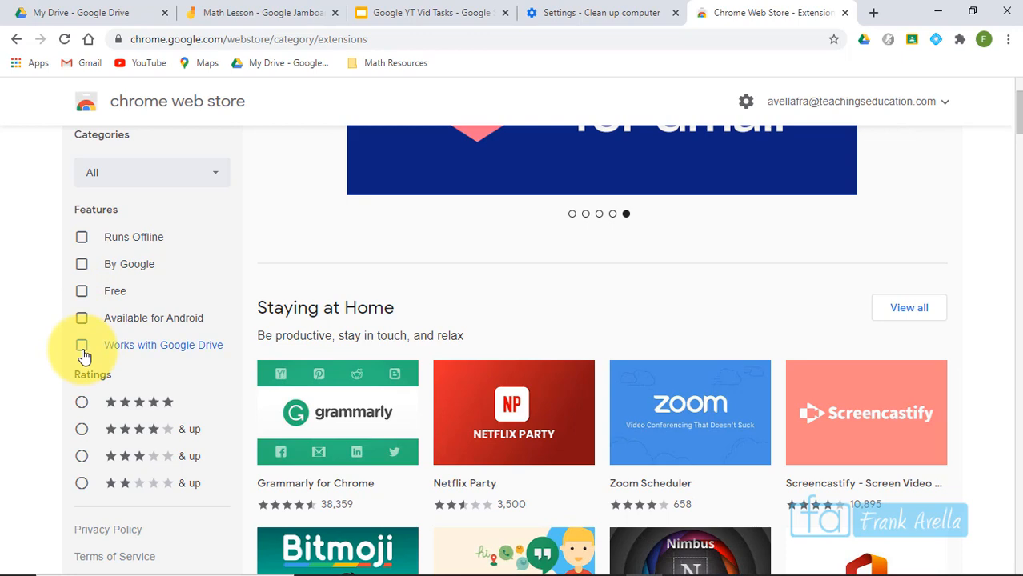
- Filter the extensions by a five-star rating, and change the filter to four stars and up
drag(1020, 126, 1018, 142)
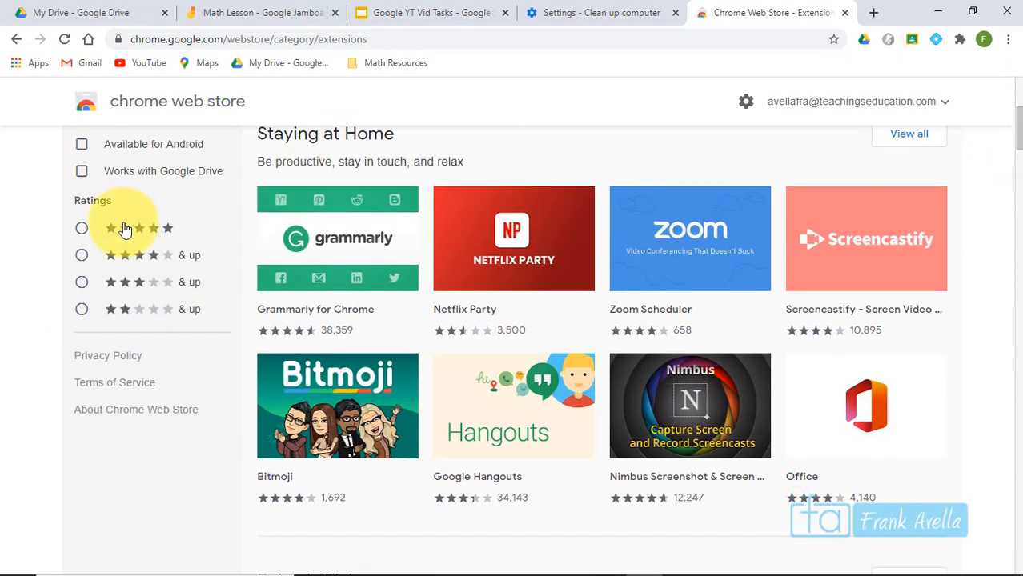
click(81, 229)
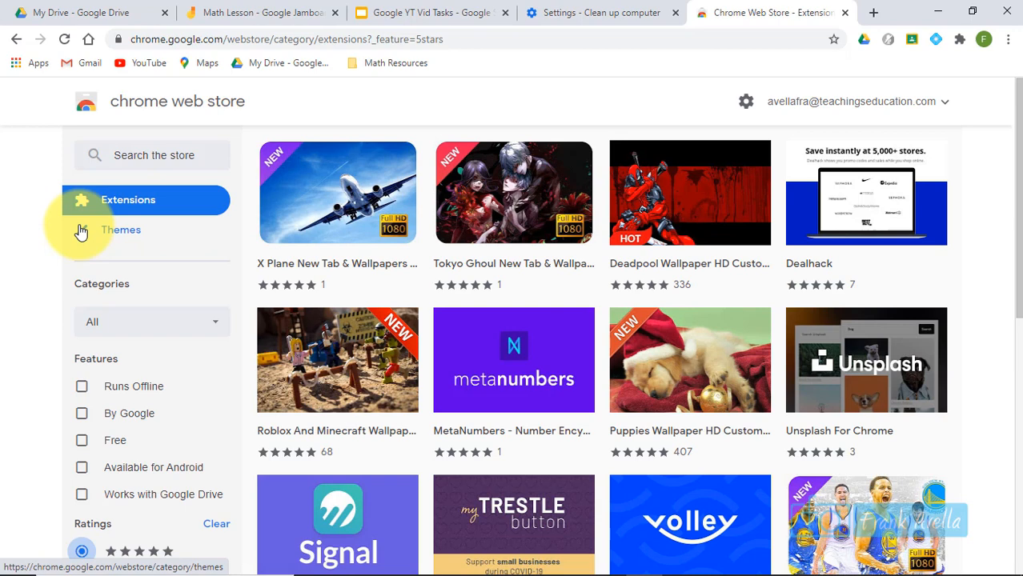
mouse_move(317, 285)
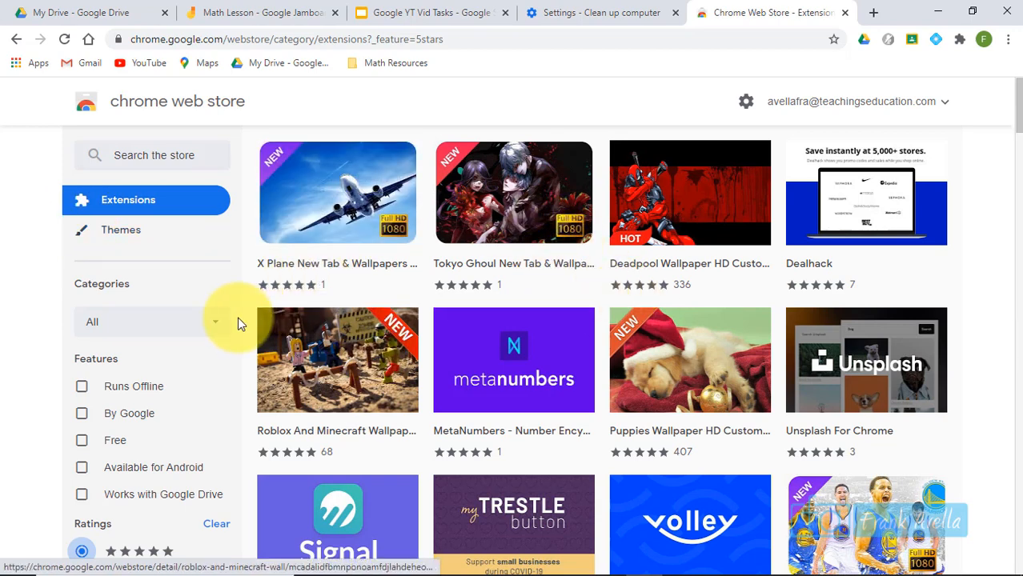
scroll(238, 321, down, 4)
click(78, 227)
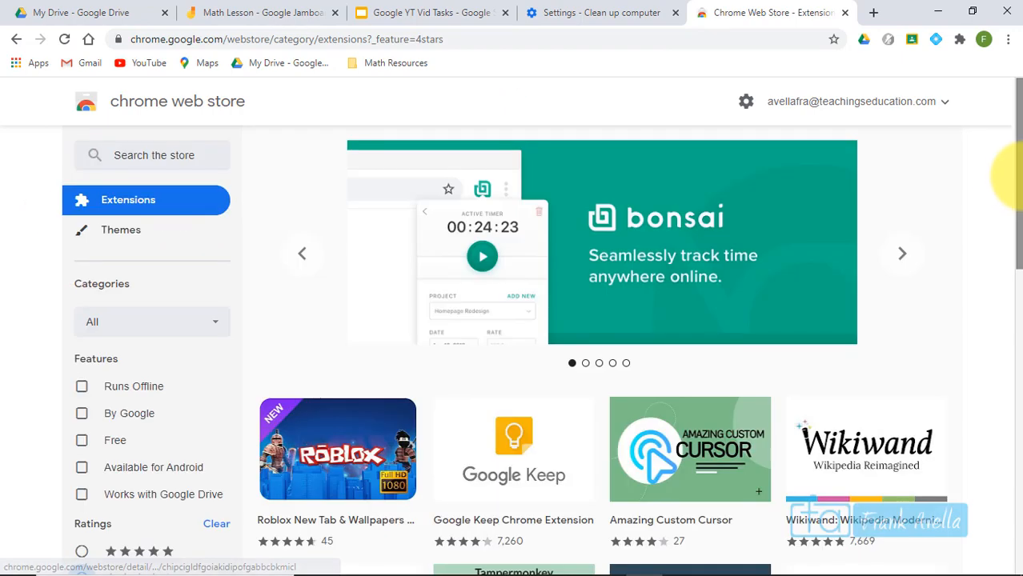
- Look through the extensions rated four stars and up, add the Free feature filter, and look through the filtered extensions
drag(1021, 171, 1021, 170)
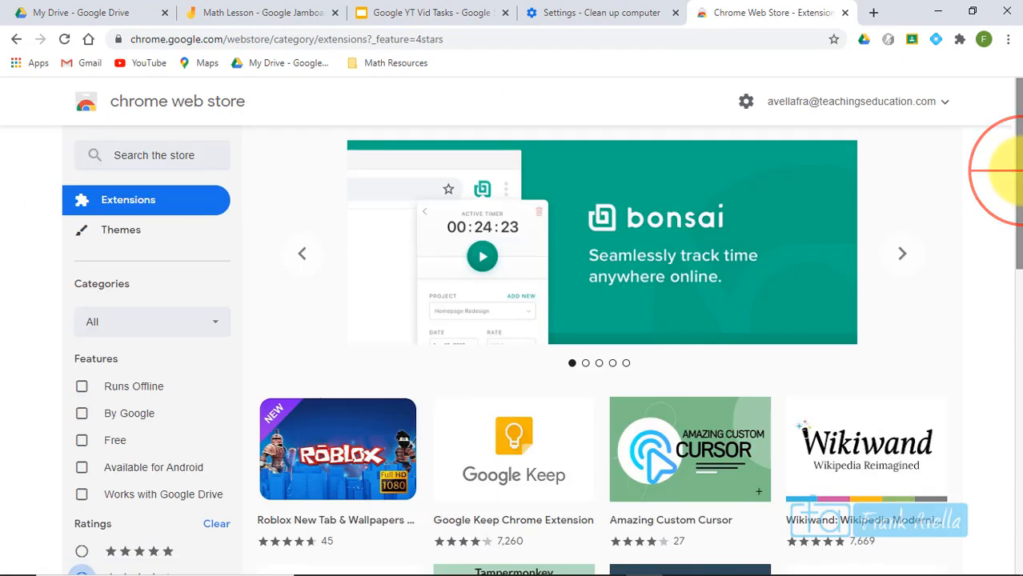
scroll(1019, 240, down, 5)
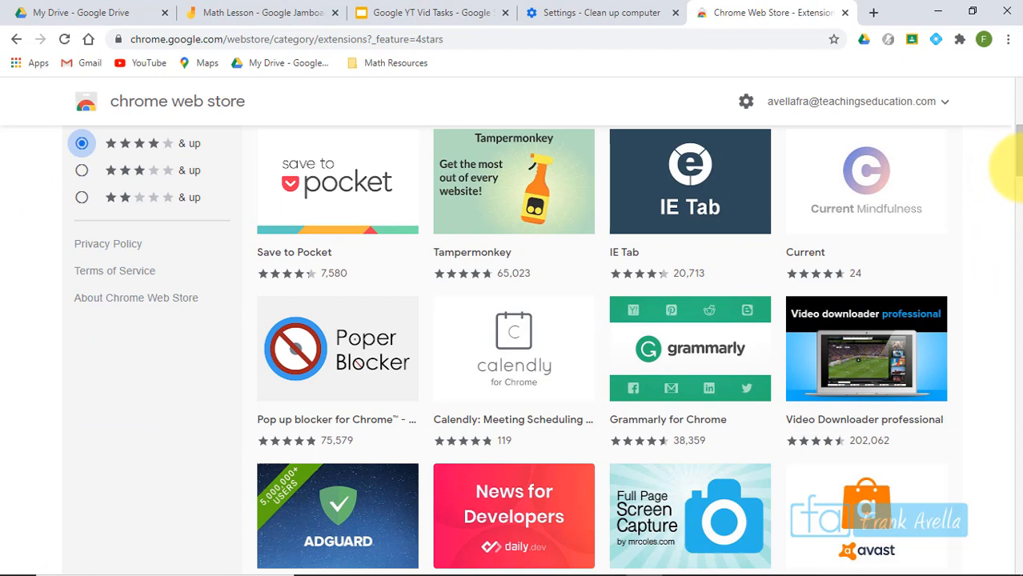
drag(1021, 165, 1010, 78)
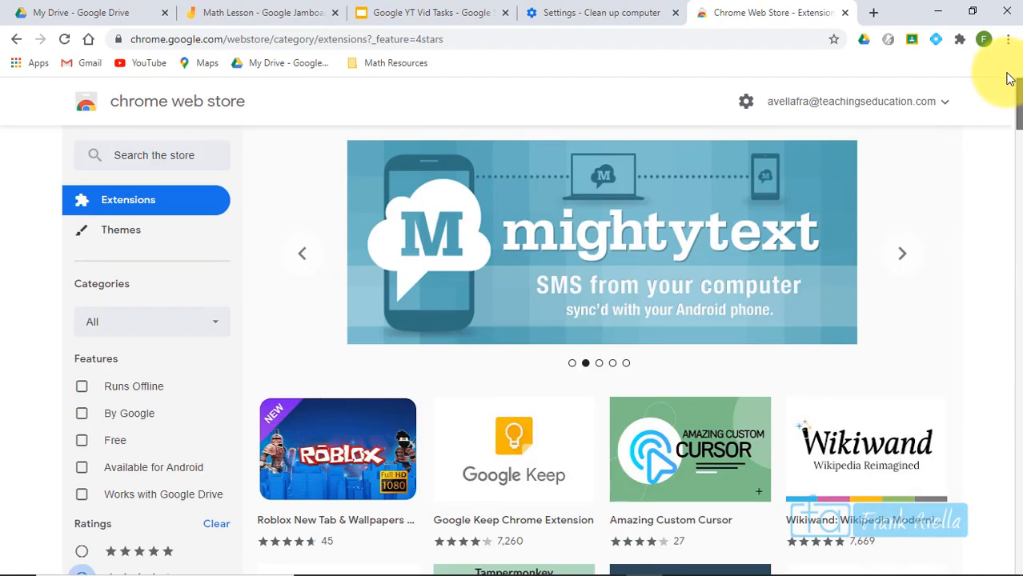
scroll(999, 130, down, 3)
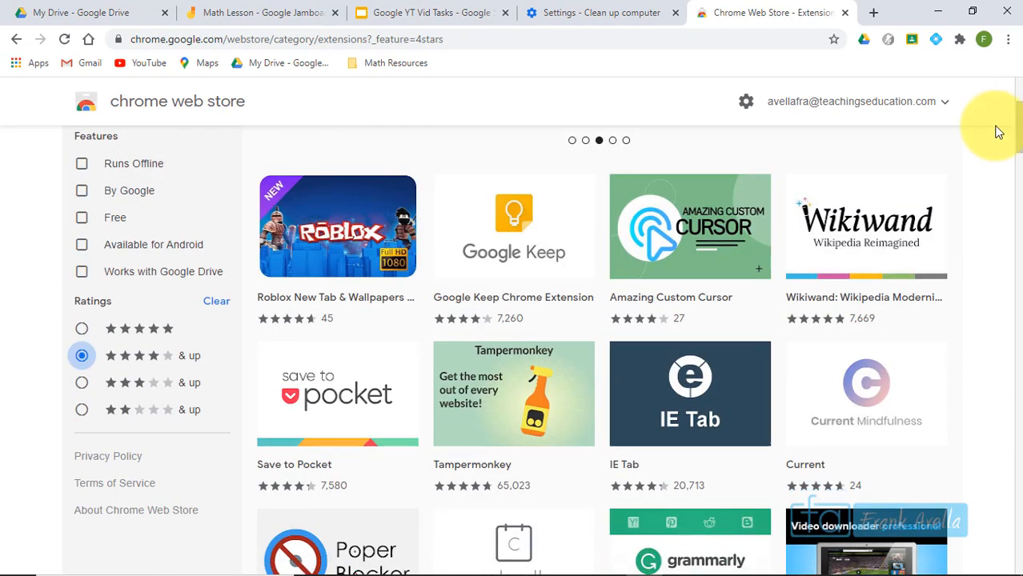
click(82, 217)
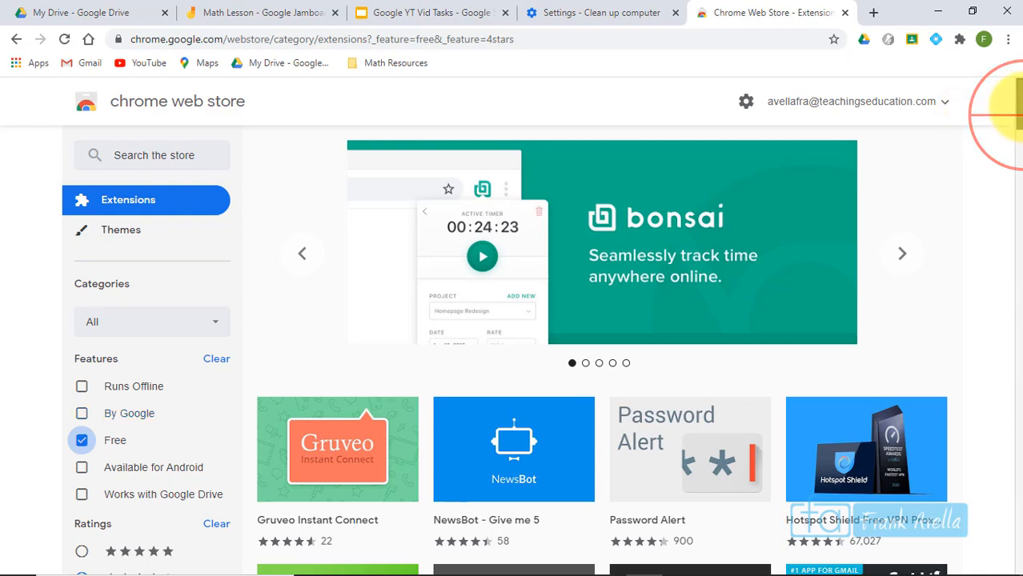
drag(1015, 100, 1005, 212)
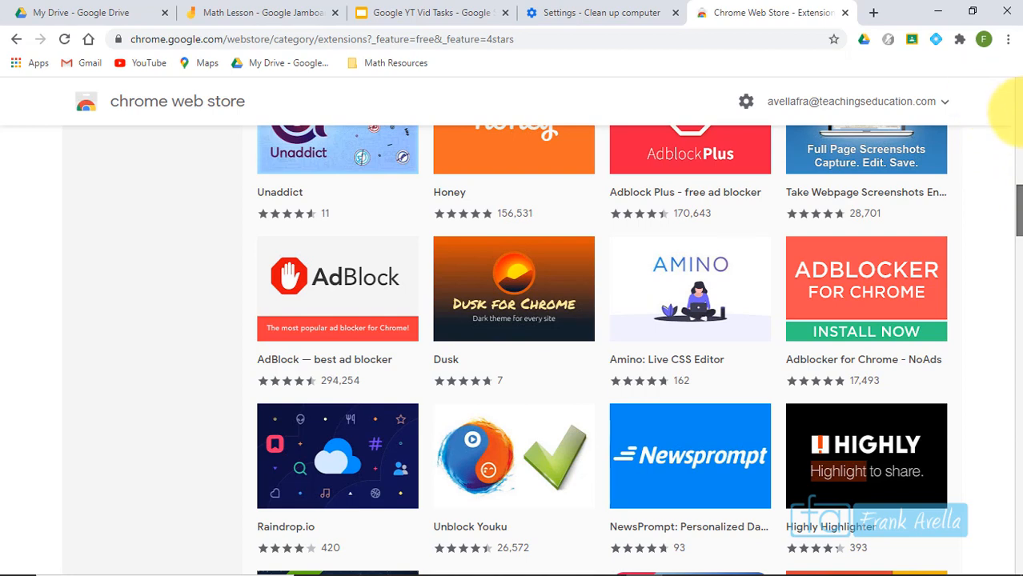
click(1015, 112)
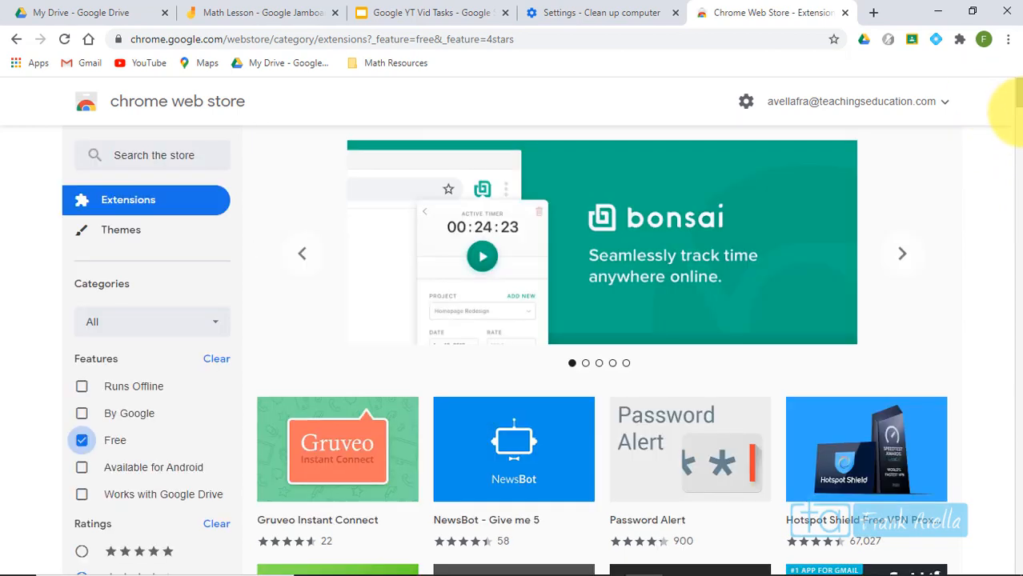
- Clear the Free feature filter and the four-star rating filter from the extensions list
click(216, 359)
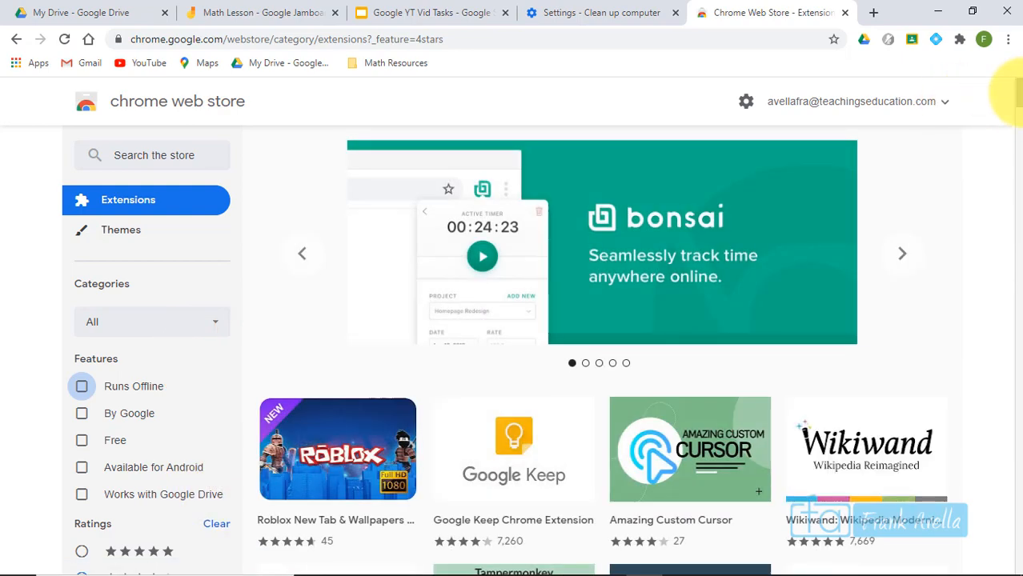
drag(1010, 94, 1010, 114)
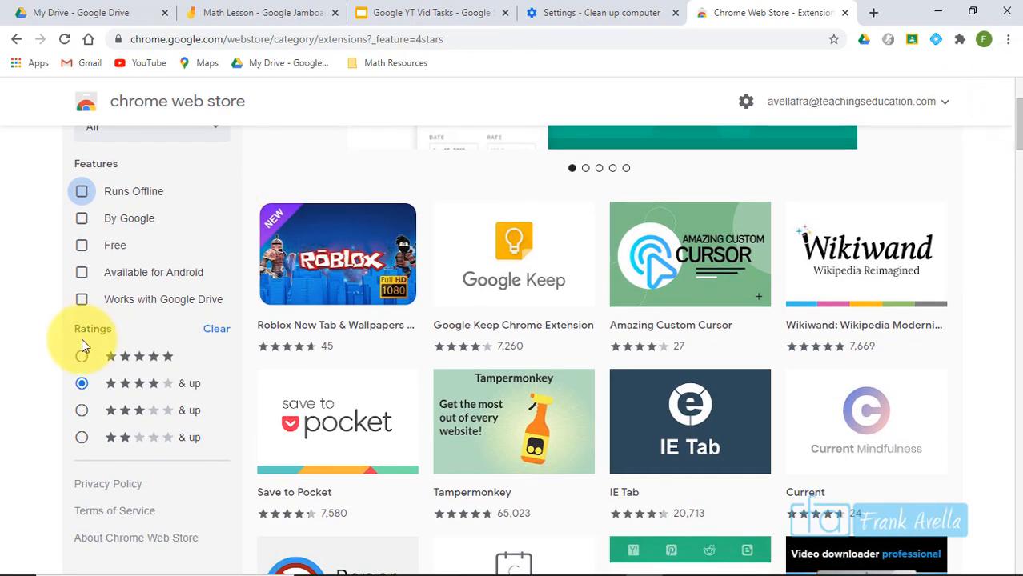
click(217, 330)
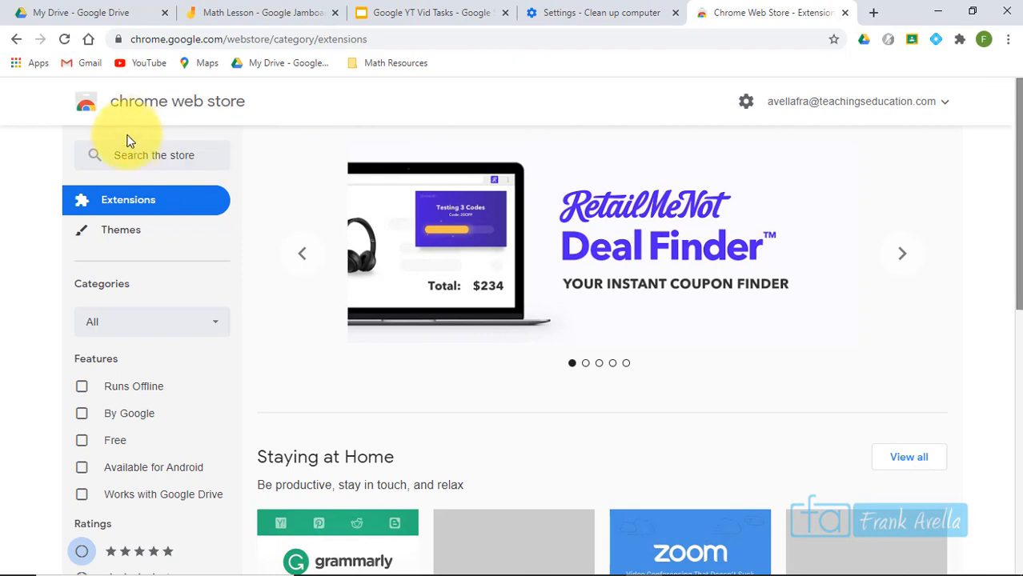
- Search the store for "google meet"
click(121, 160)
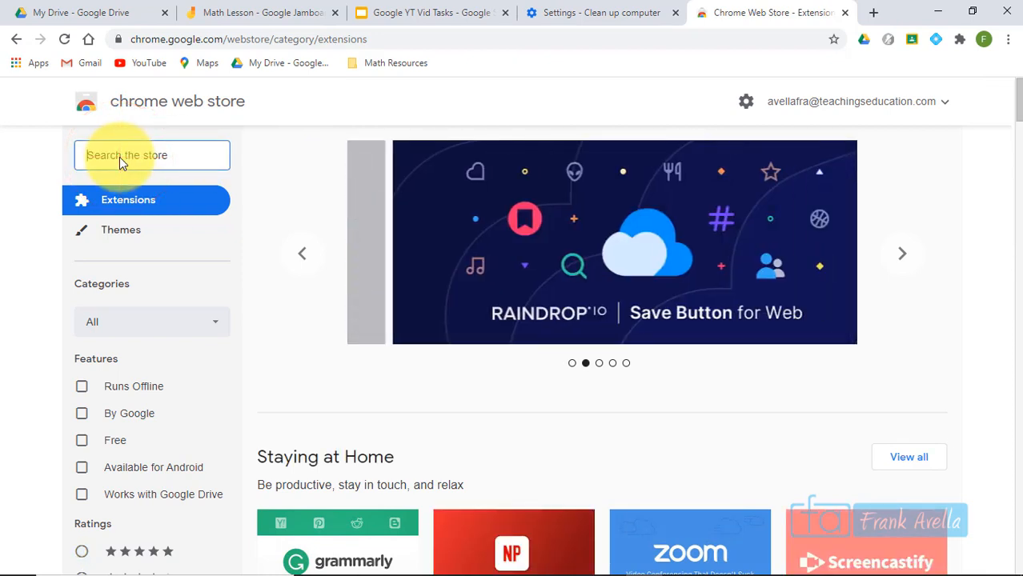
text(google)
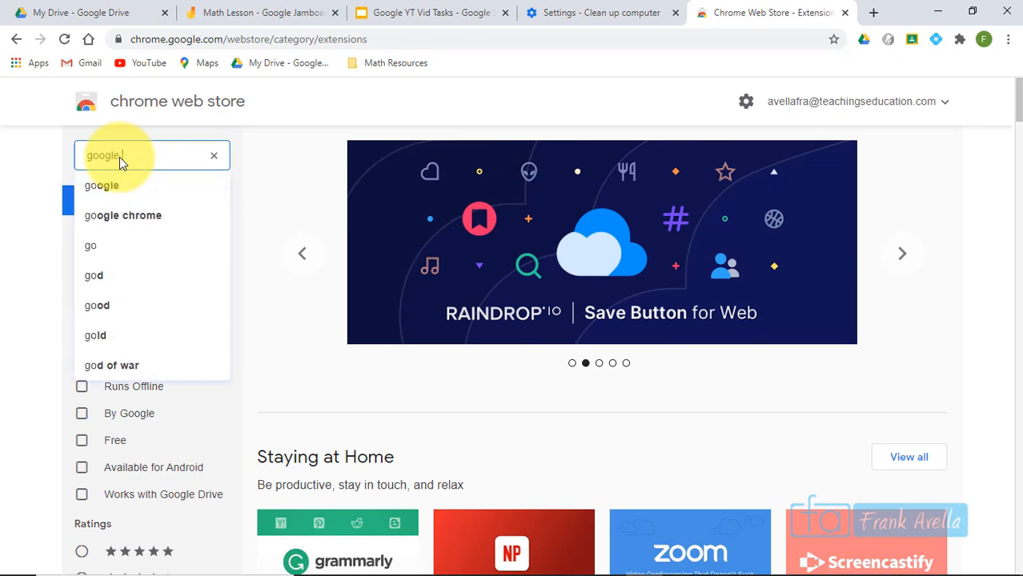
text( meet)
key(Return)
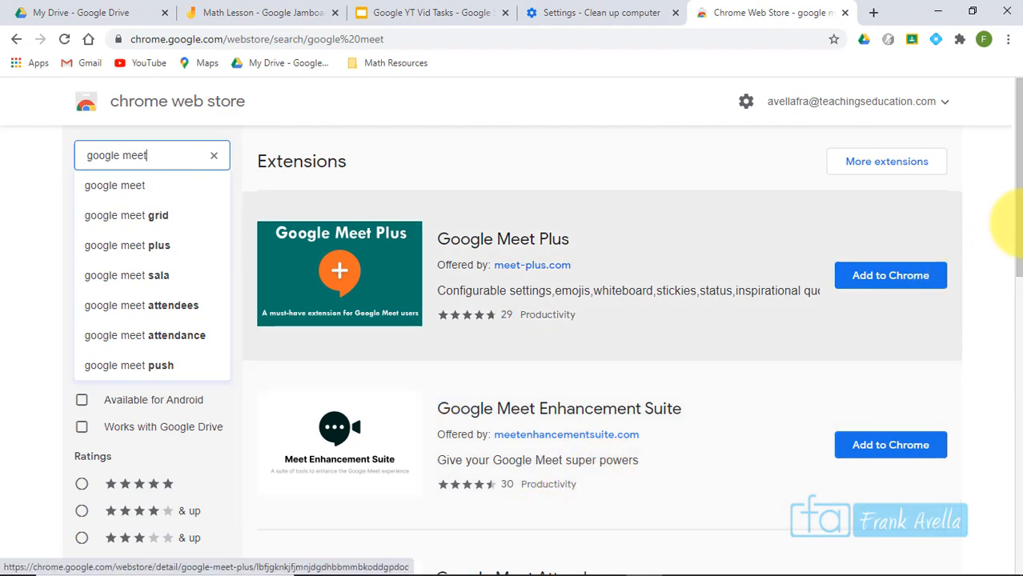
- Look through the search results and open the Google Meet Attendance extension's detail page
drag(1007, 183, 1007, 292)
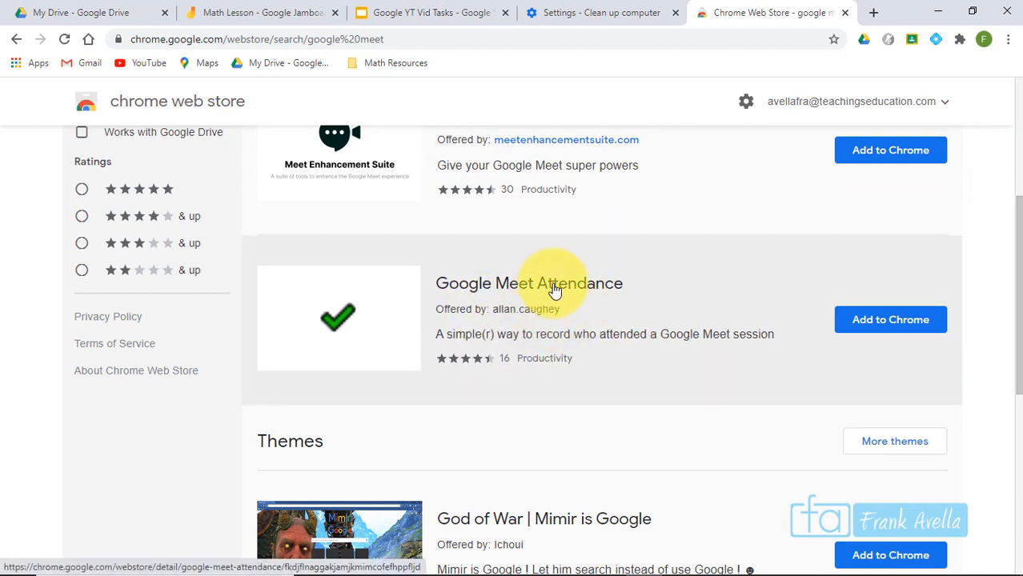
scroll(972, 239, up, 3)
scroll(988, 306, down, 2)
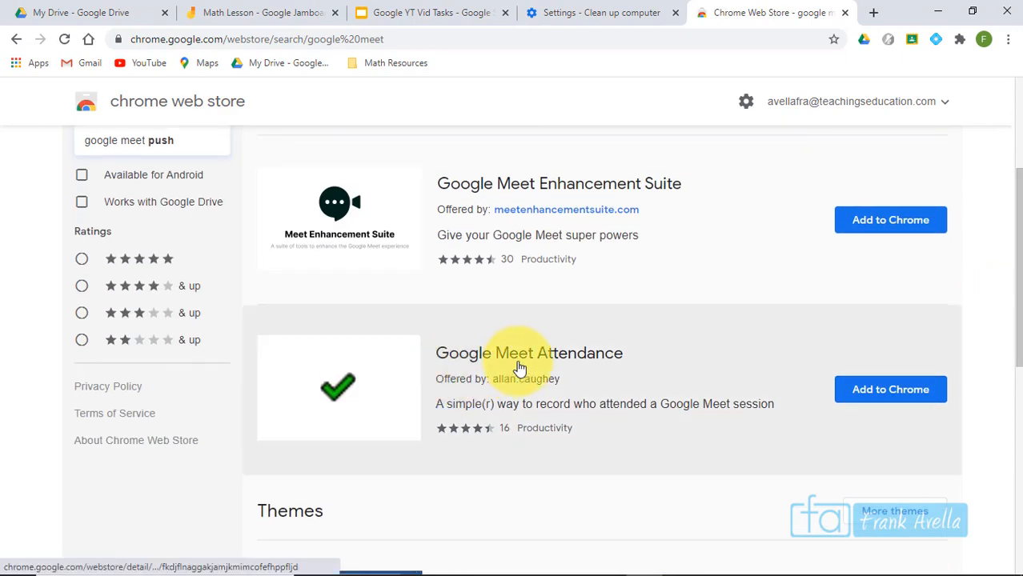
click(533, 361)
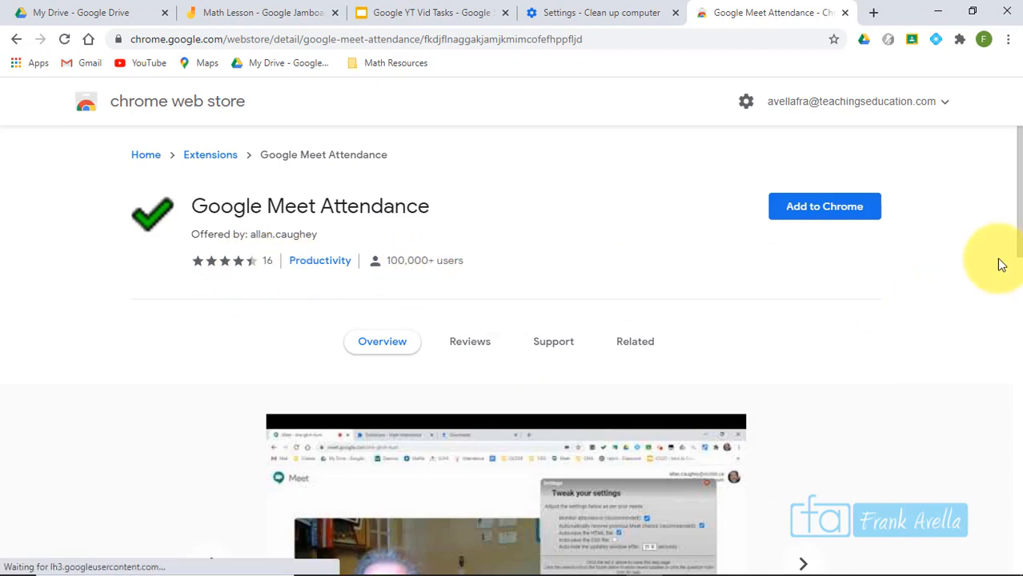
- Look over the Google Meet Attendance page, add the extension to Chrome, and accept its requested permissions
drag(1016, 176, 998, 190)
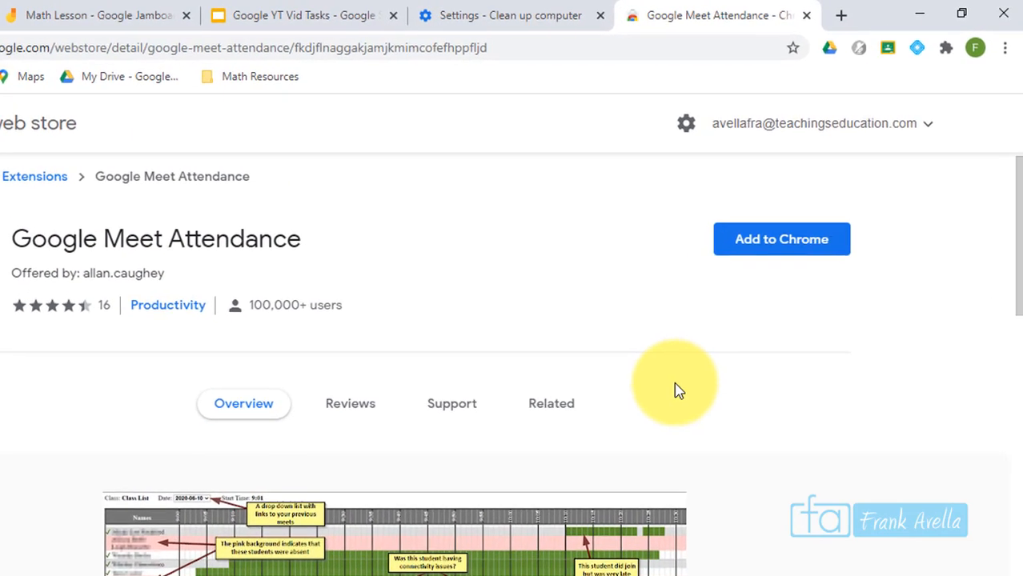
click(789, 248)
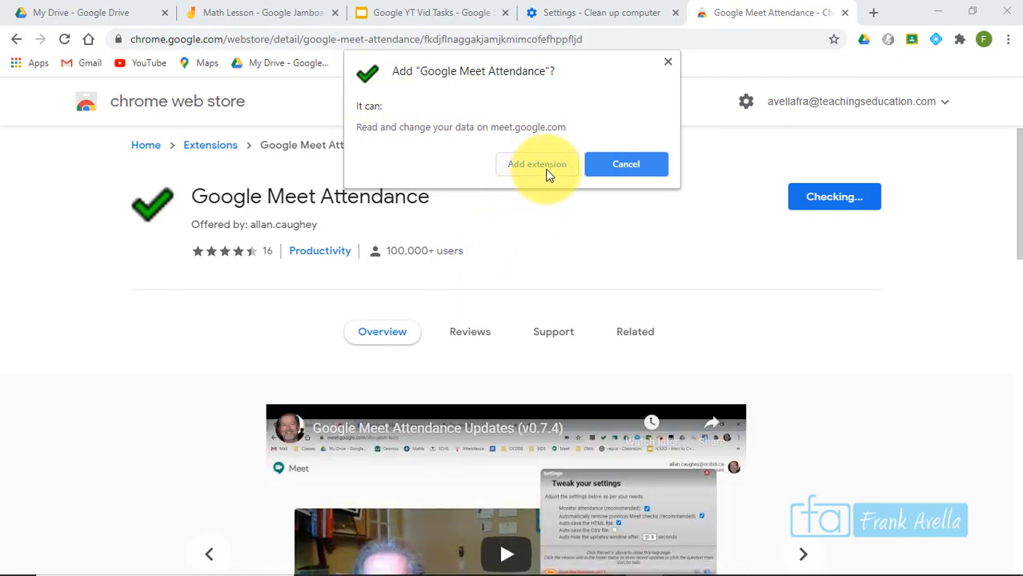
click(545, 169)
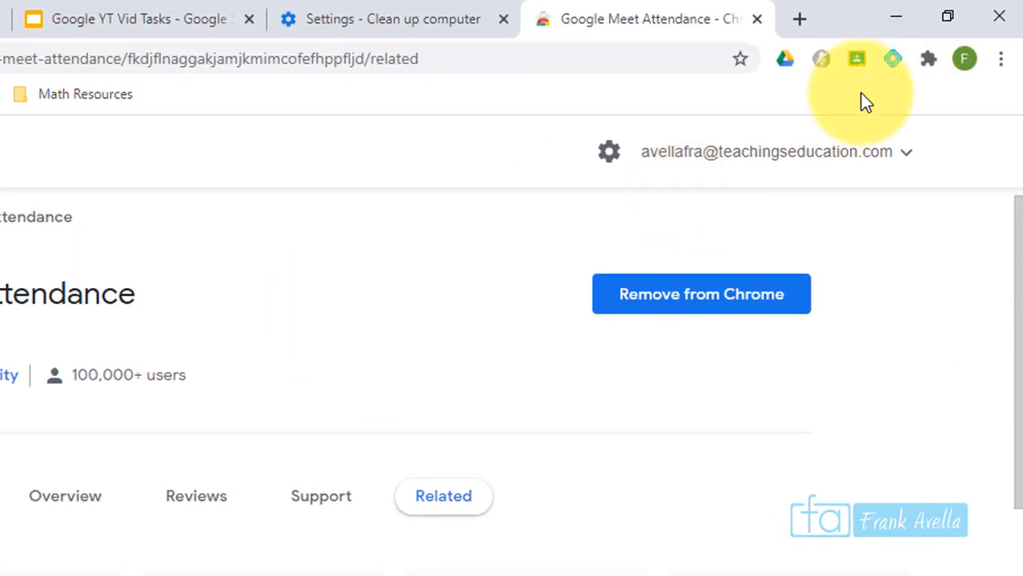
- Pin Google Meet Attendance beside the address bar and unpin it again
click(931, 61)
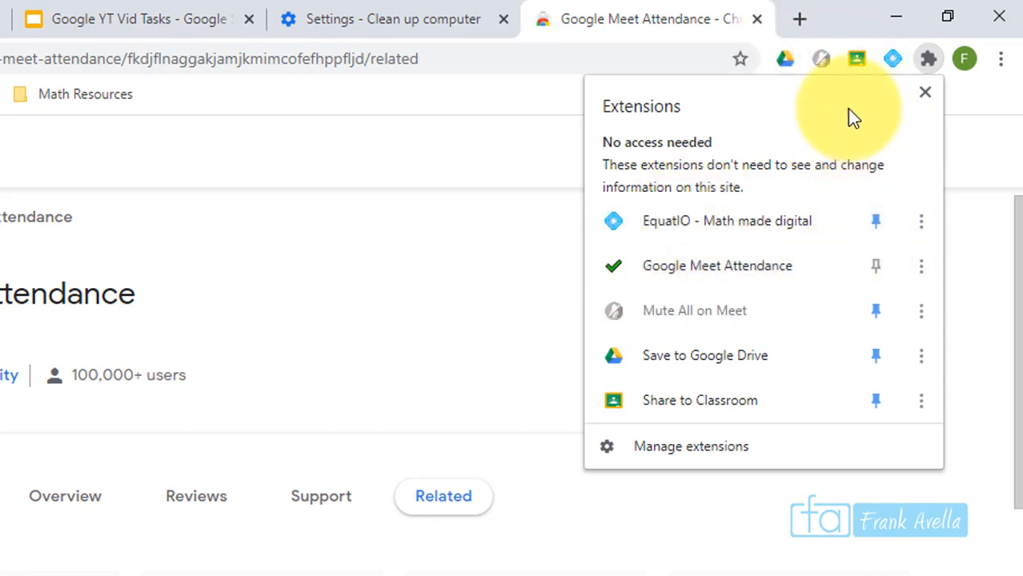
click(872, 270)
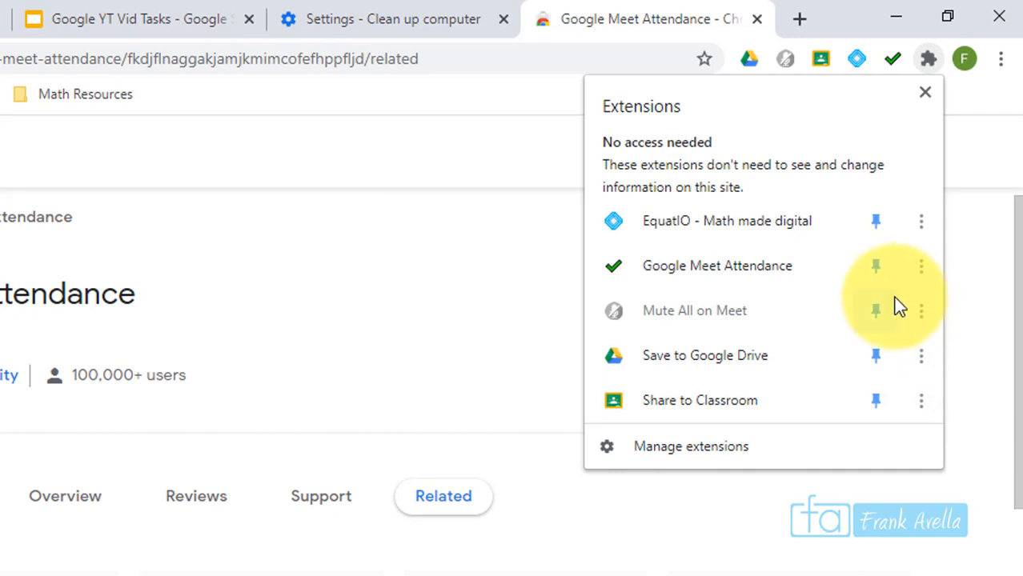
click(879, 271)
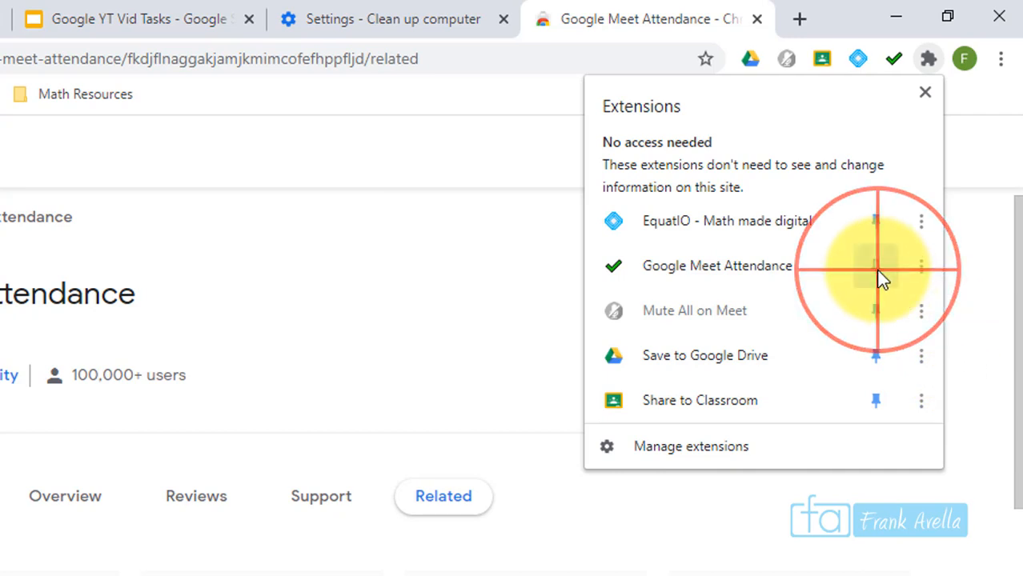
- Check the available options for Google Meet Attendance and open the page for managing all extensions
click(921, 270)
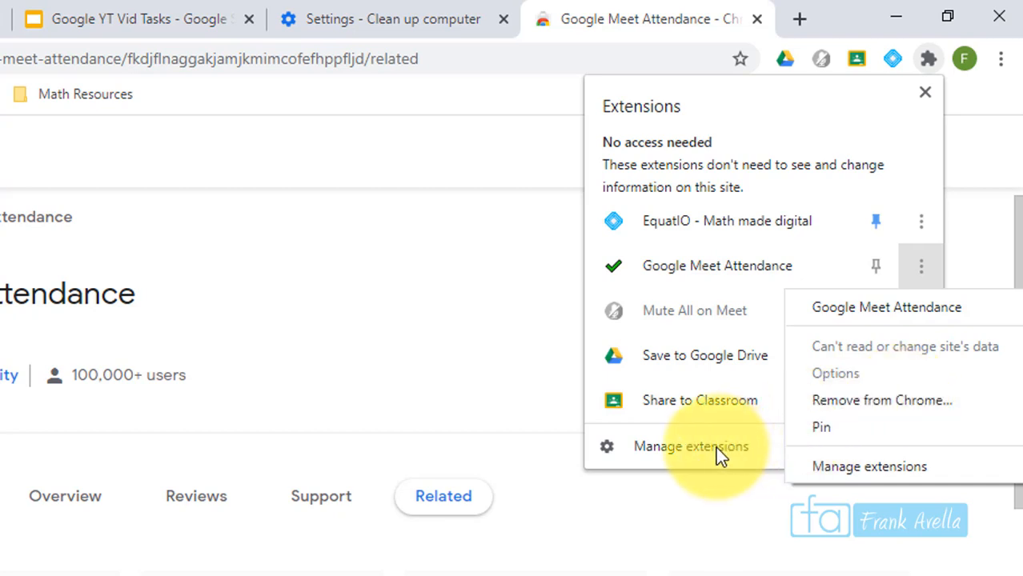
click(770, 519)
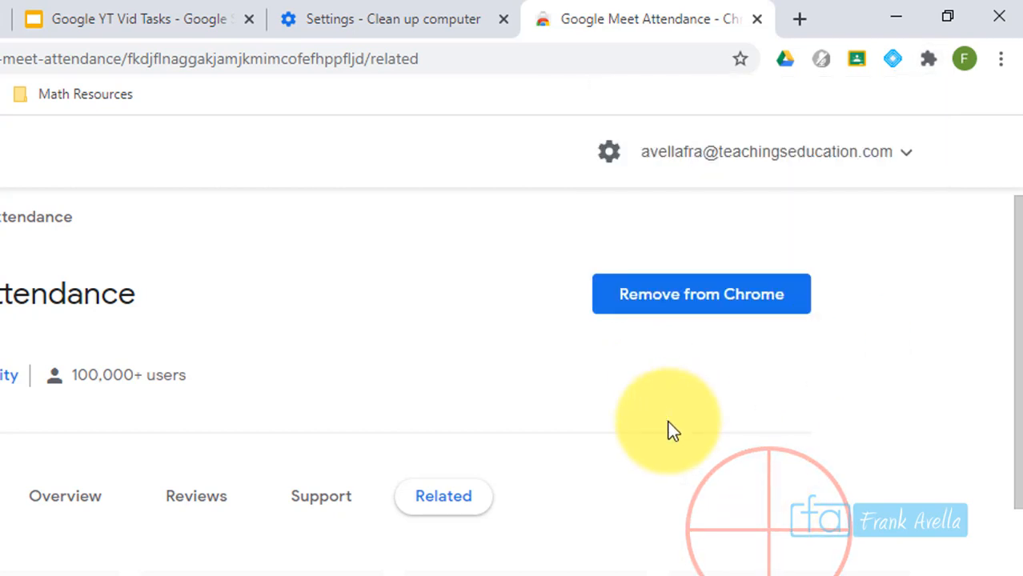
click(928, 61)
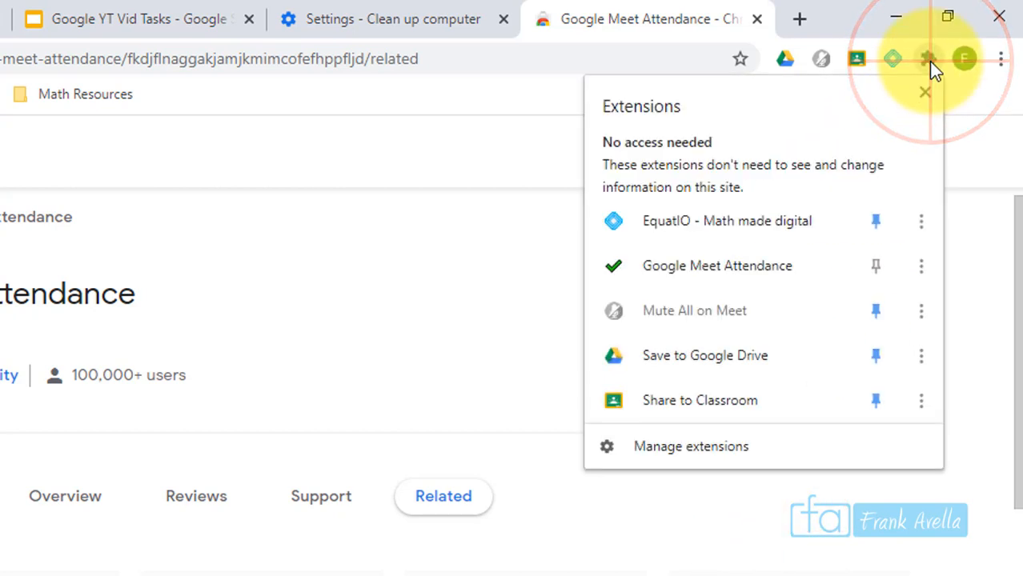
click(684, 448)
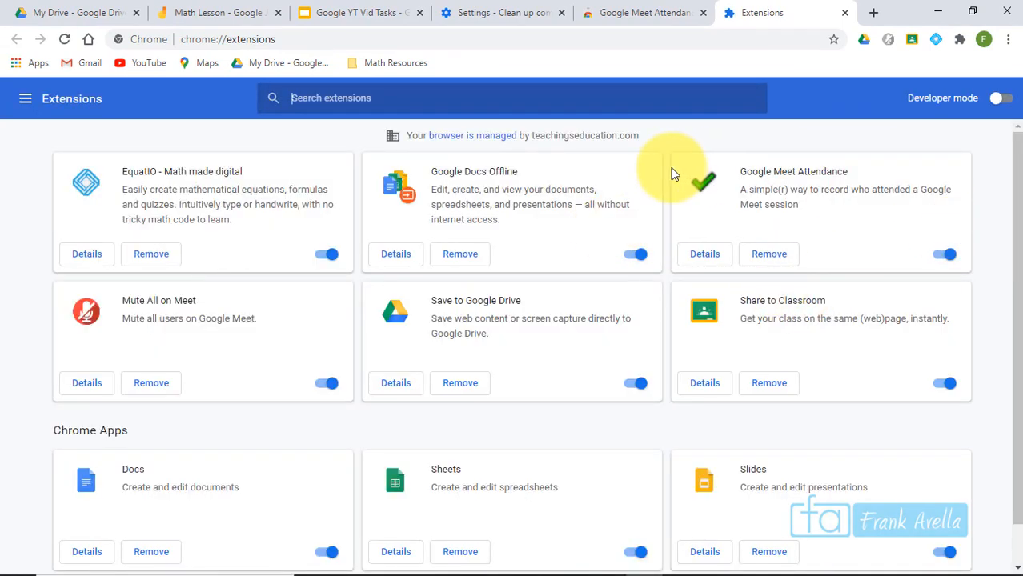
- Review the installed extensions and Chrome apps, including Google Meet Attendance and Share to Classroom
drag(737, 171, 877, 193)
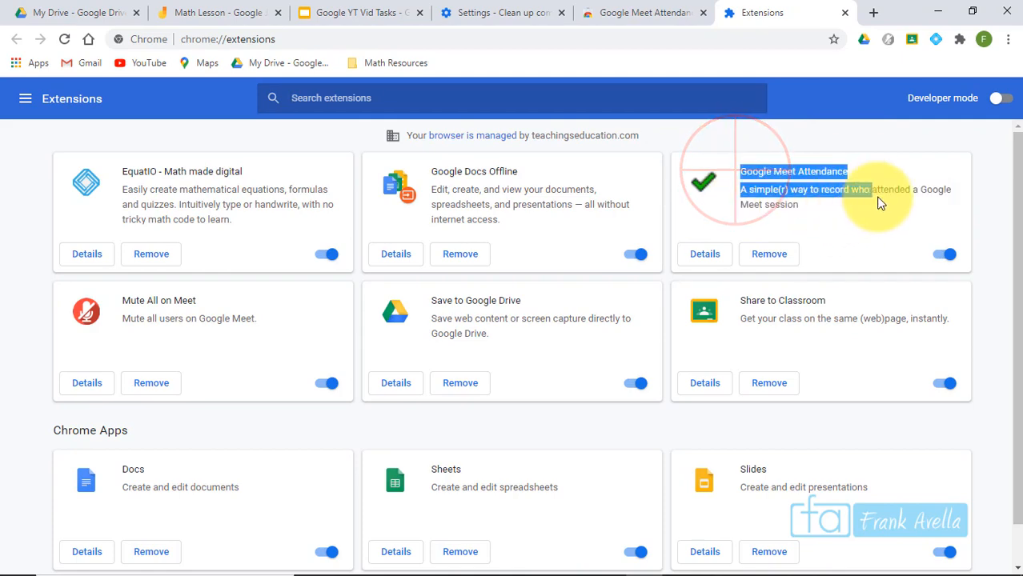
drag(1019, 207, 1019, 258)
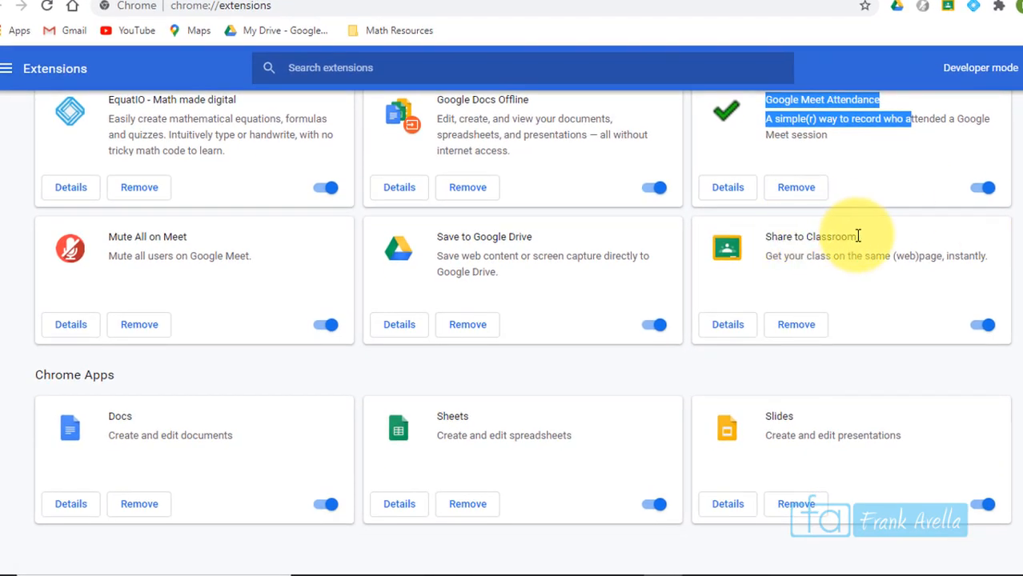
drag(858, 236, 772, 237)
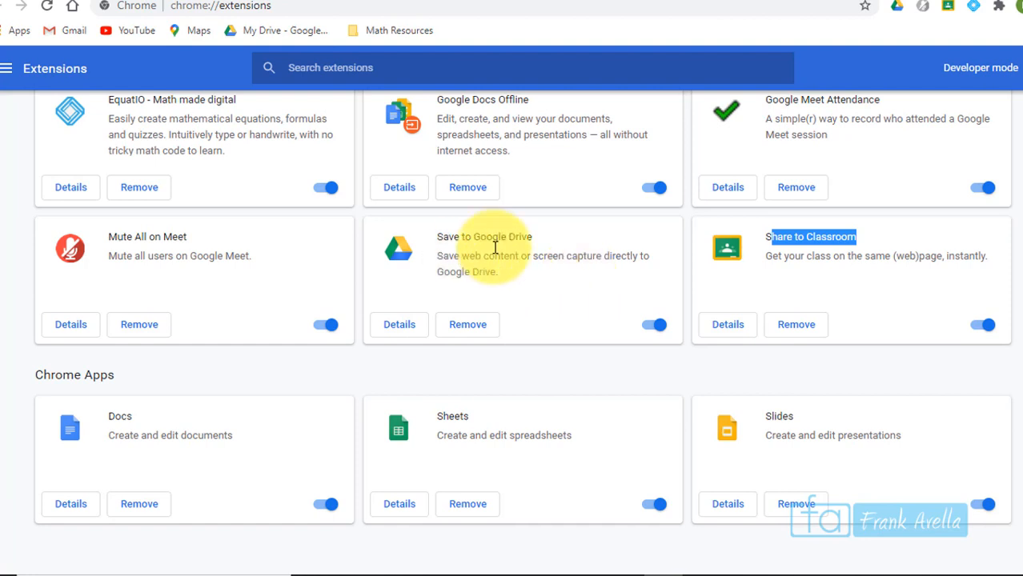
mouse_move(1022, 260)
mouse_down()
mouse_move(1022, 230)
mouse_move(1022, 247)
mouse_up()
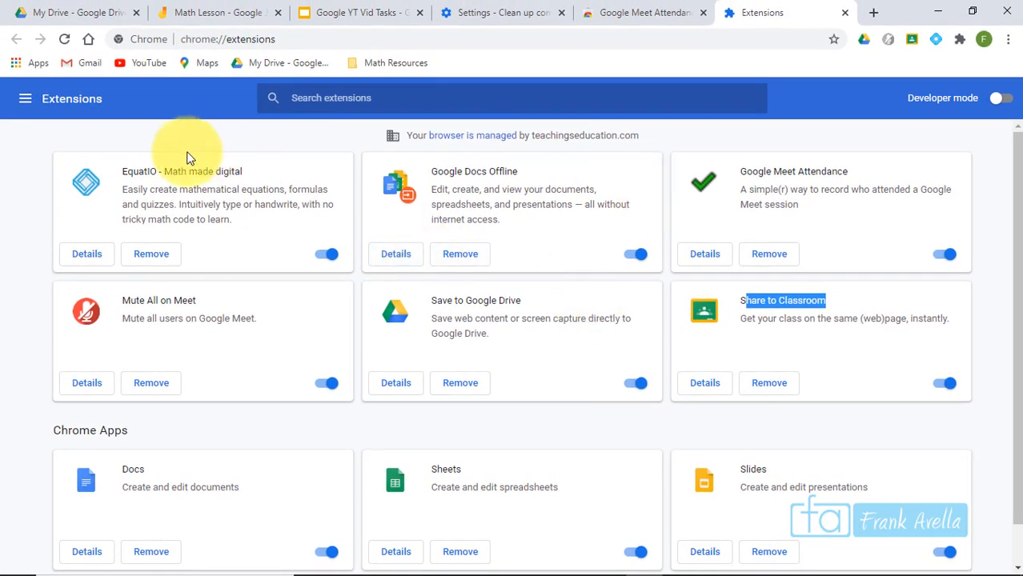
- Pin the Google Meet Attendance extension so it stays beside the address bar
click(960, 39)
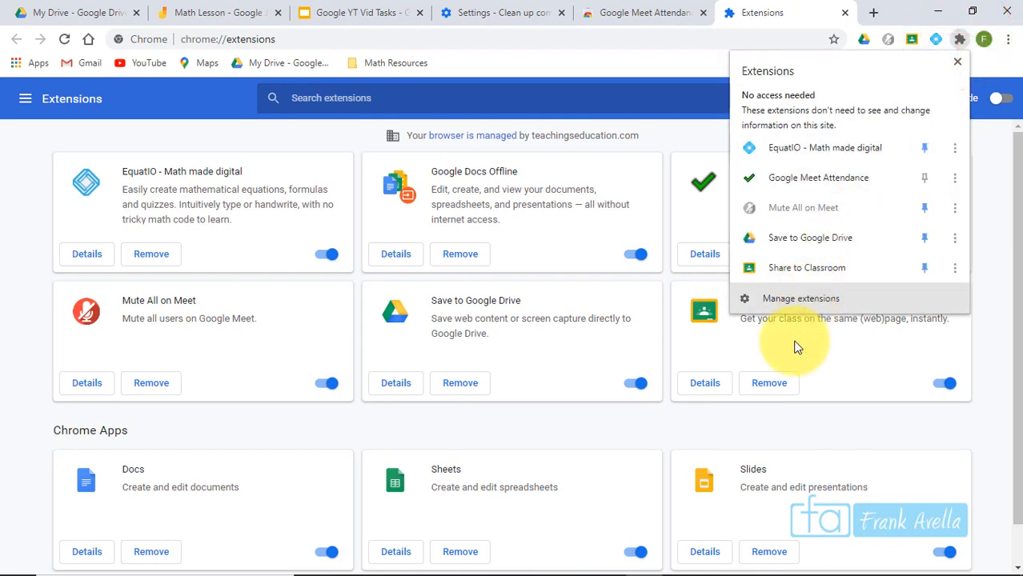
click(925, 181)
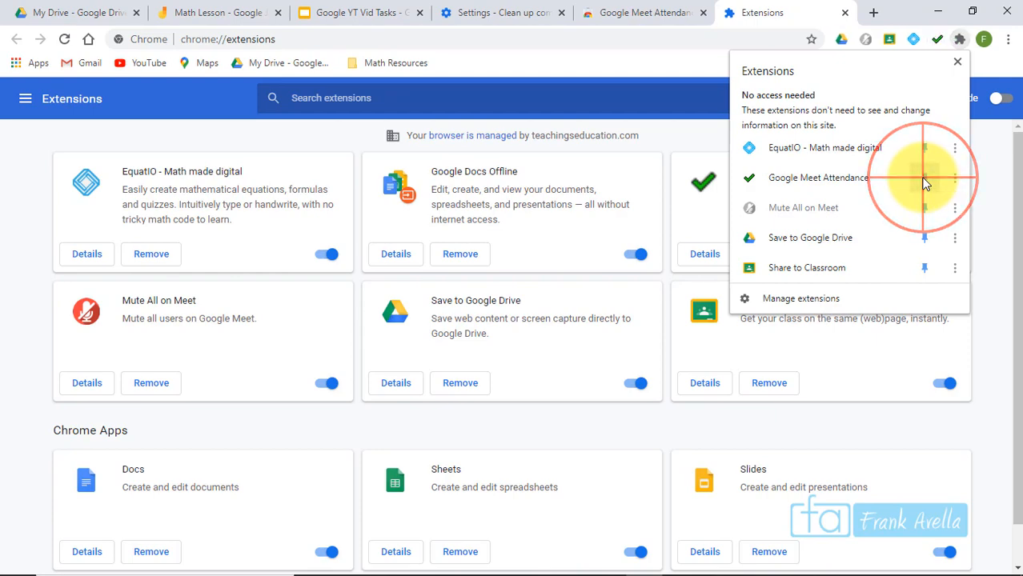
click(996, 140)
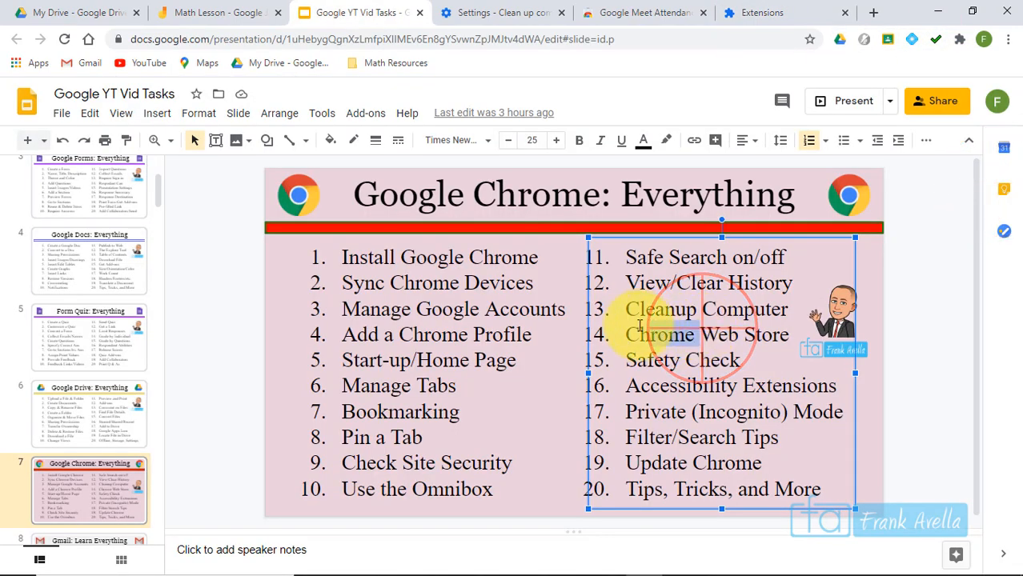
- Return to the Google Chrome: Everything checklist slide and delete the word "Chrome" from item 14, Chrome Web Store
drag(639, 326, 628, 328)
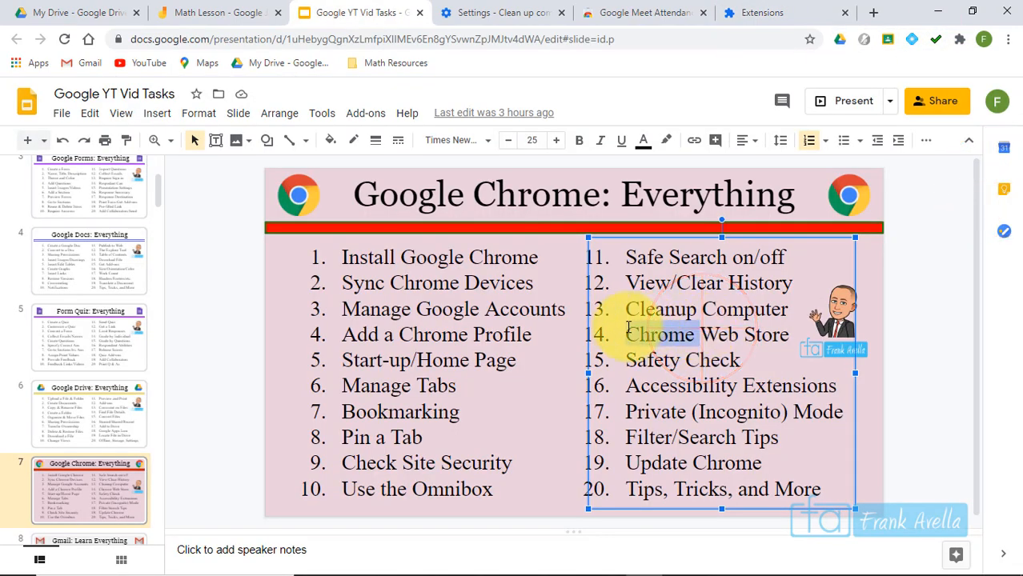
key(BackSpace)
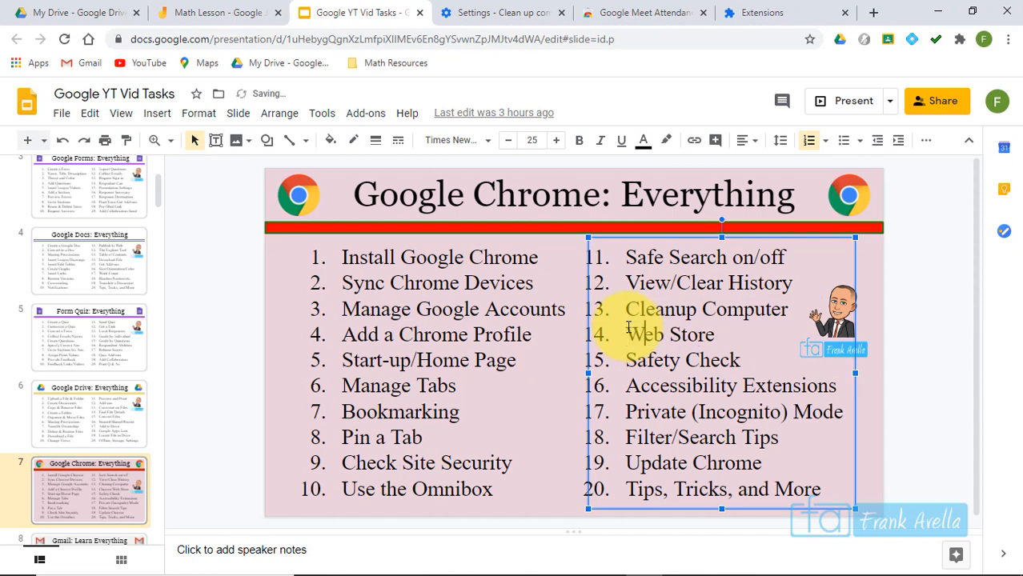
- Add the word "Extensions" to checklist item 14 so it reads "Web Store Extensions"
key(Right)
key(Right)
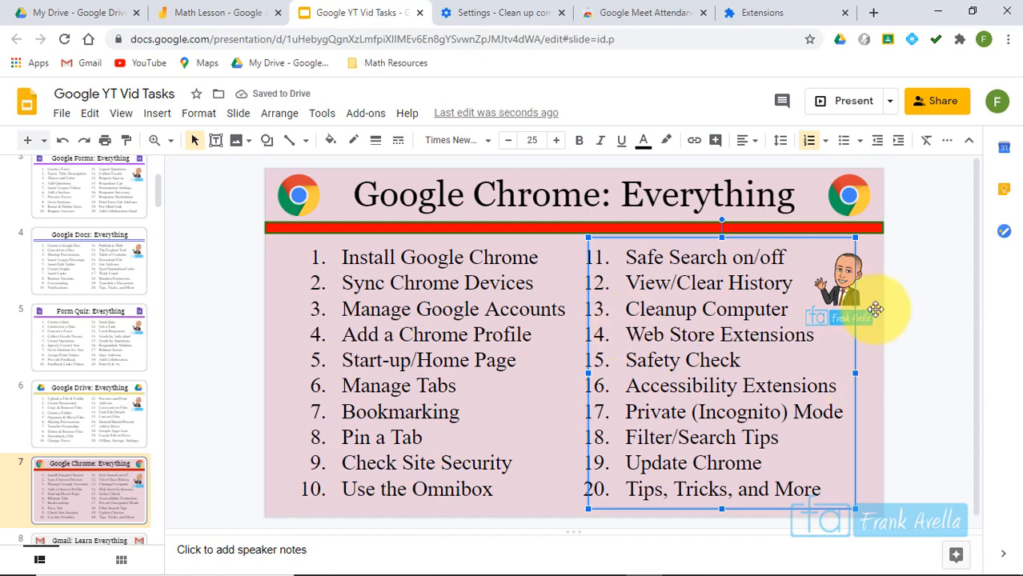
click(874, 308)
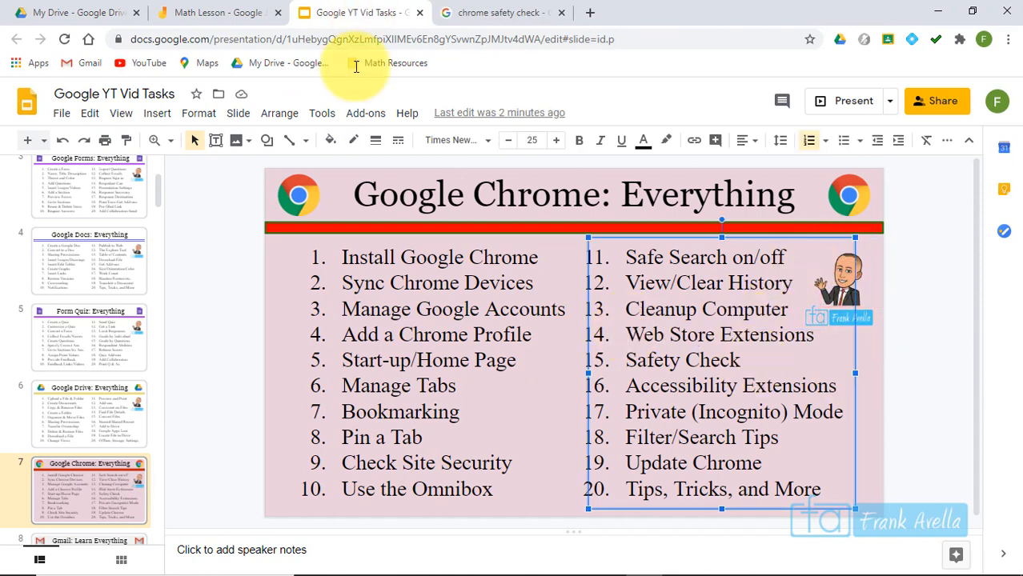
- Highlight item 14, Web Store Extensions, on the checklist and place the cursor in item 15, Safety Check
click(532, 334)
click(678, 321)
drag(626, 335, 811, 335)
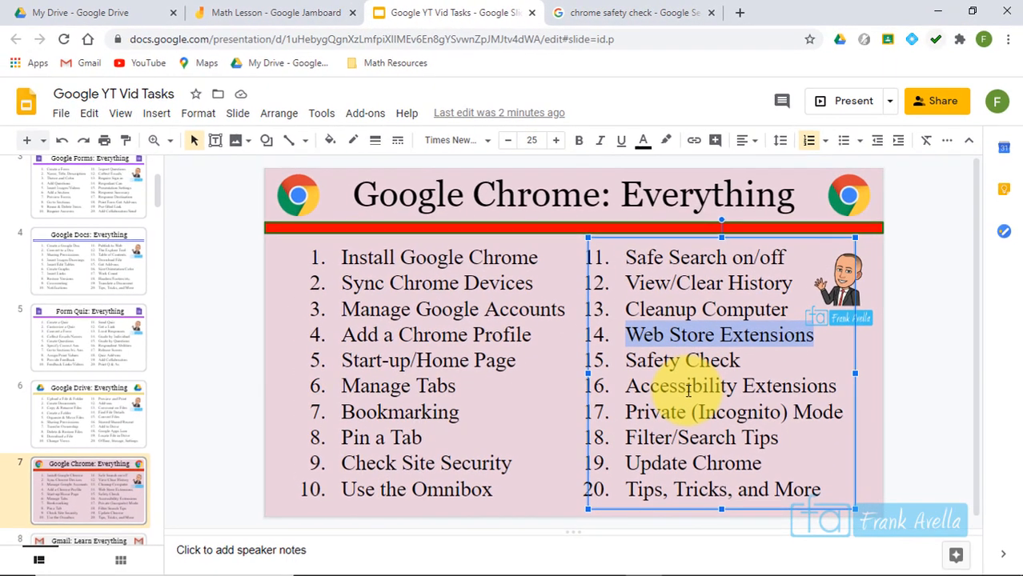
click(631, 366)
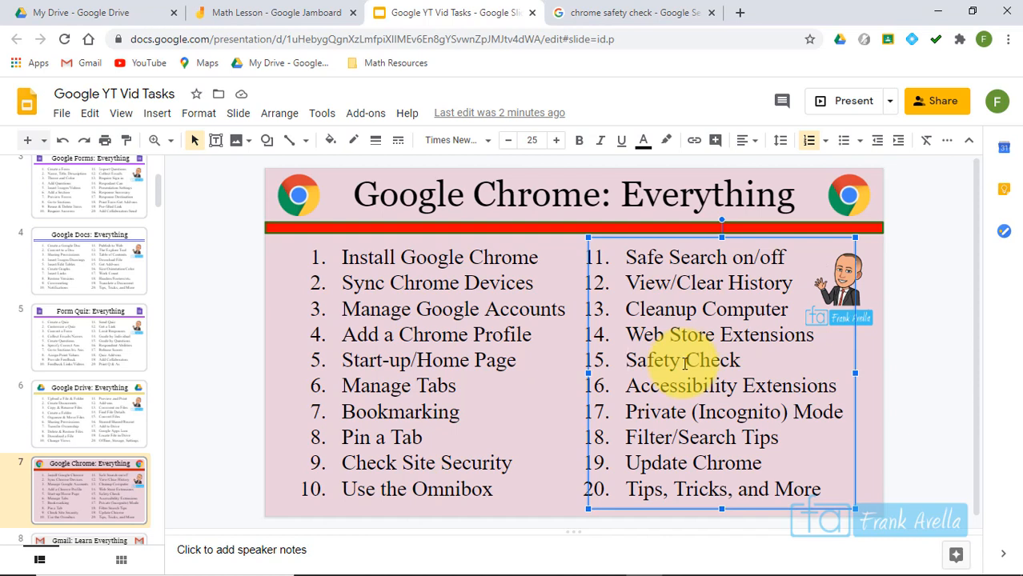
click(738, 360)
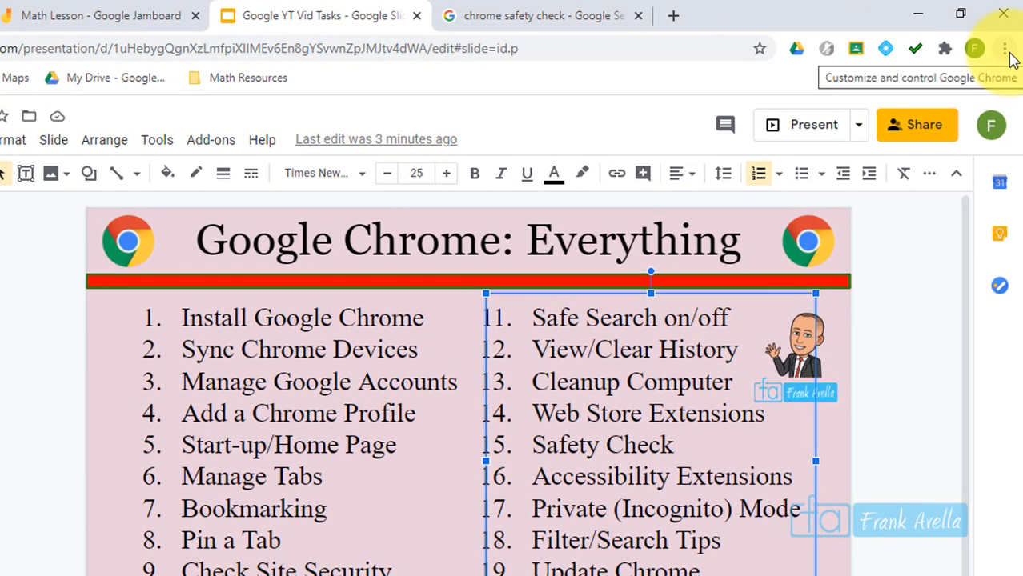
- Open Chrome's settings, run the Safety check and review its results
click(1006, 50)
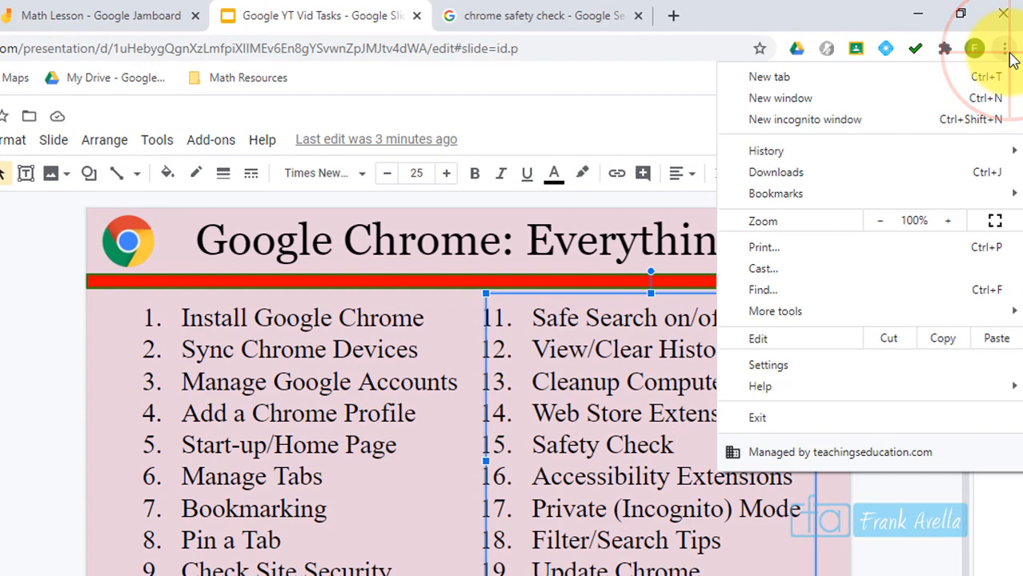
click(770, 365)
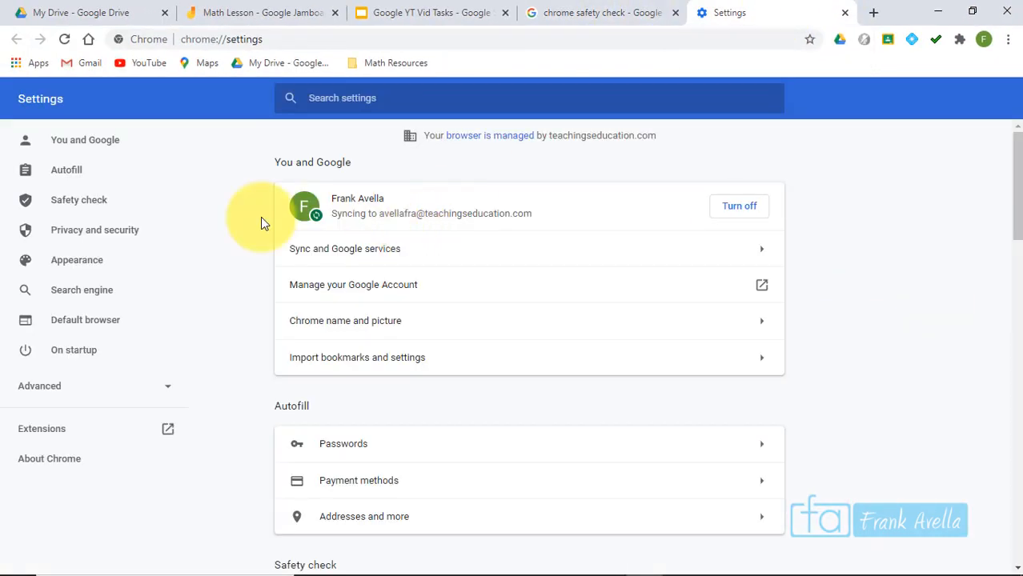
click(77, 205)
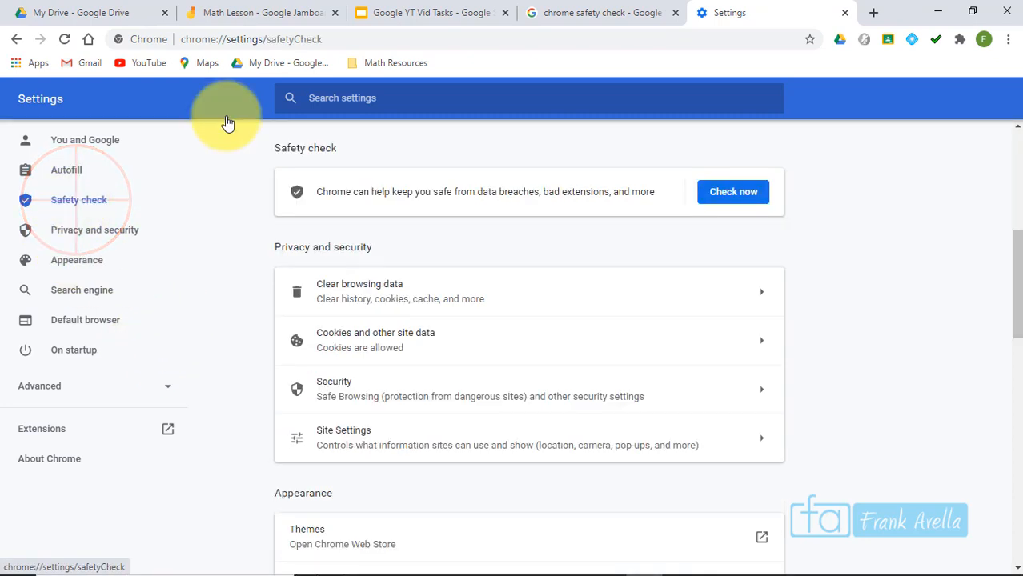
drag(1020, 307, 1014, 261)
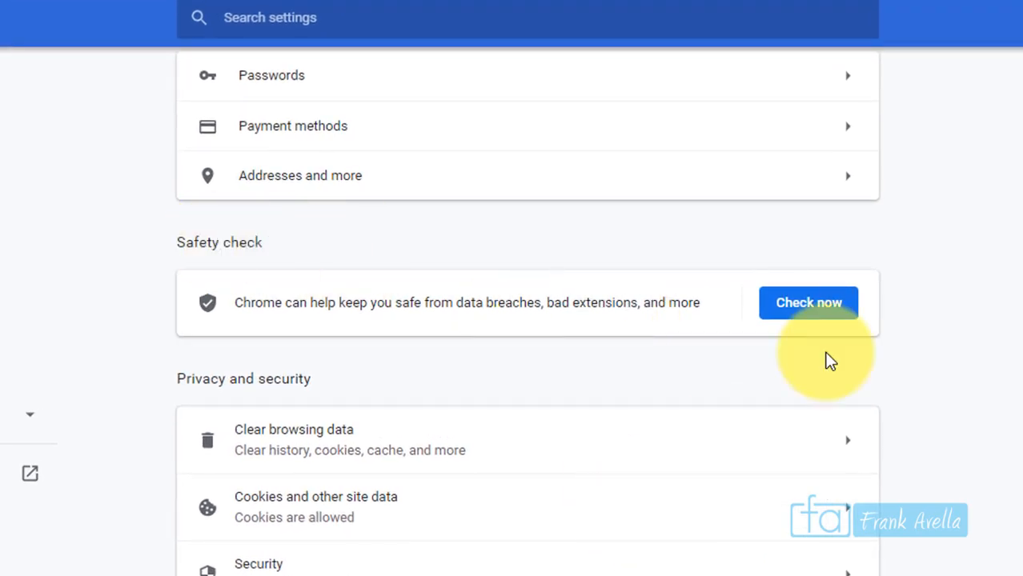
click(811, 309)
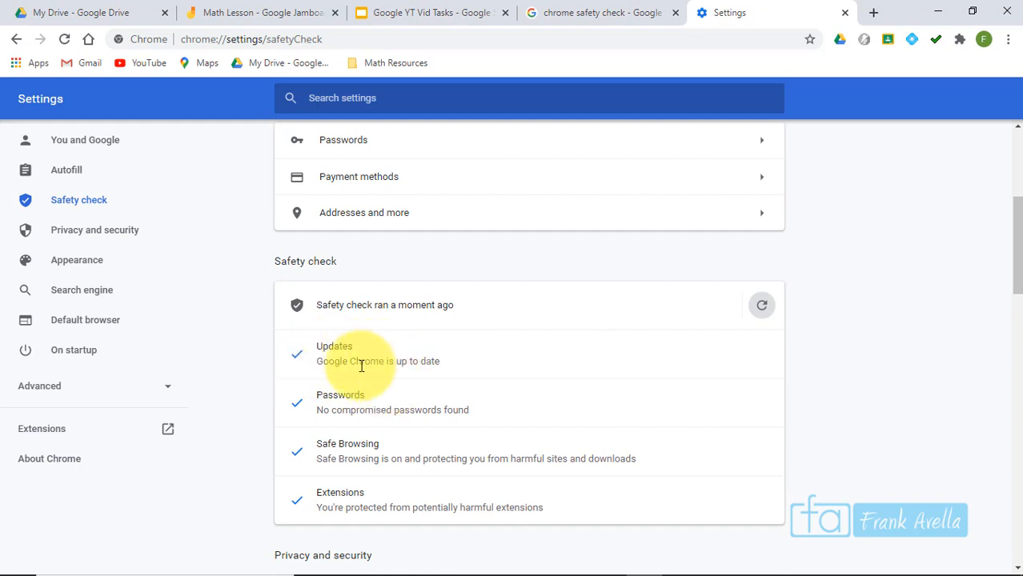
drag(1012, 270, 1015, 194)
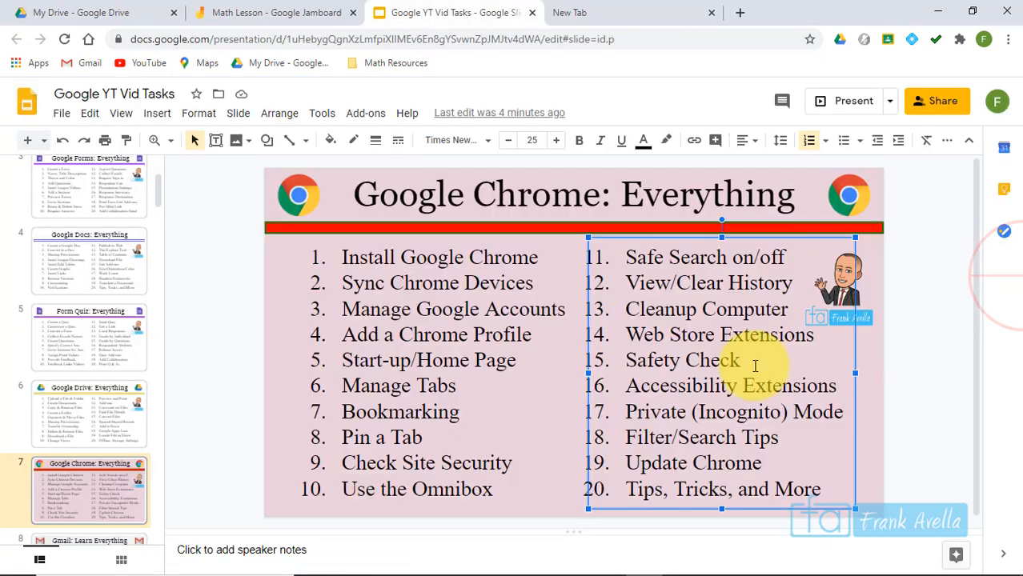
- Highlight Web Store Extensions and Accessibility Extensions on the Google Chrome: Everything checklist
click(626, 331)
drag(626, 332, 807, 336)
drag(839, 387, 639, 382)
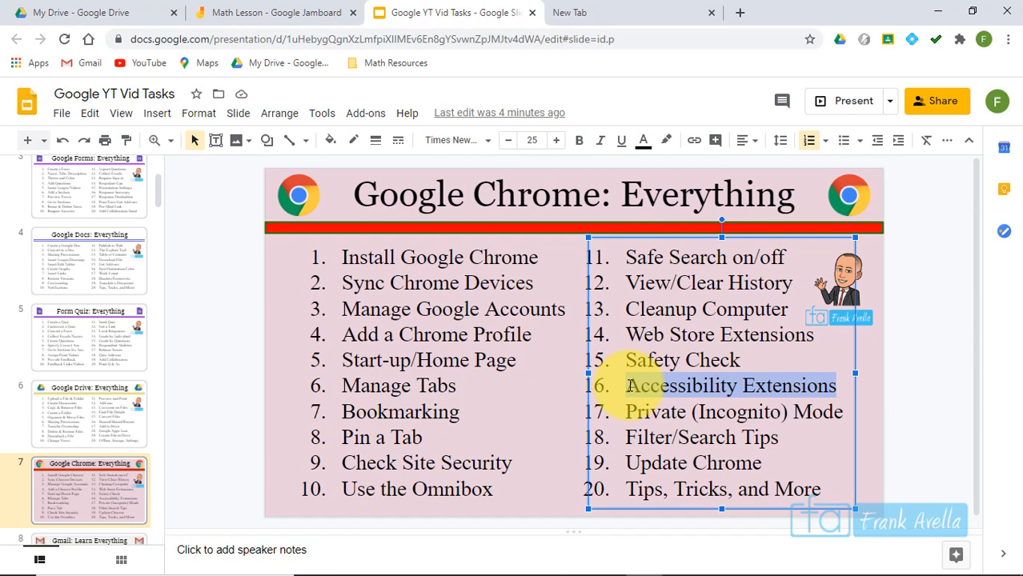
click(629, 386)
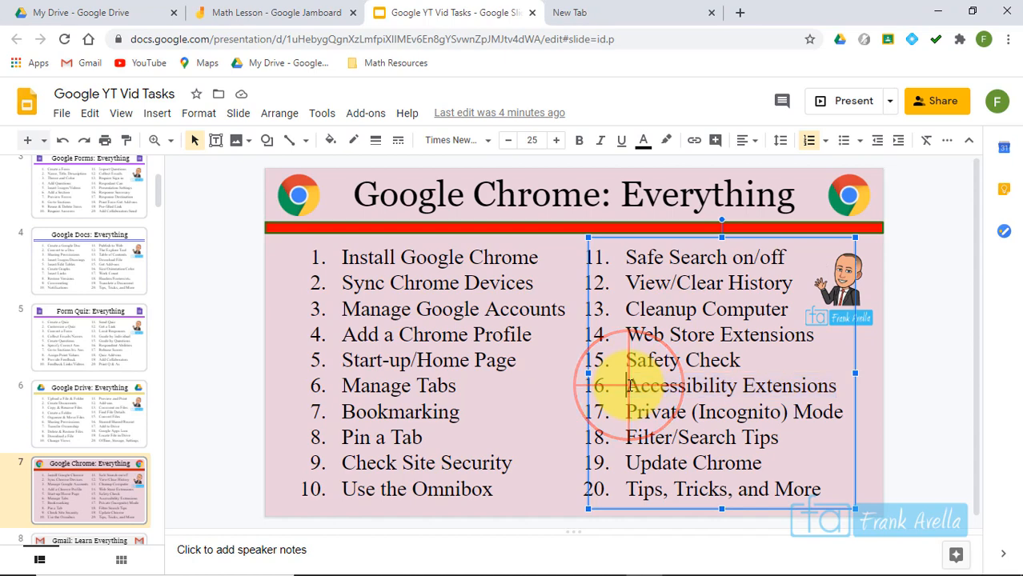
- Search Google for "chrome web store" in the new tab and open the Chrome Web Store
click(609, 18)
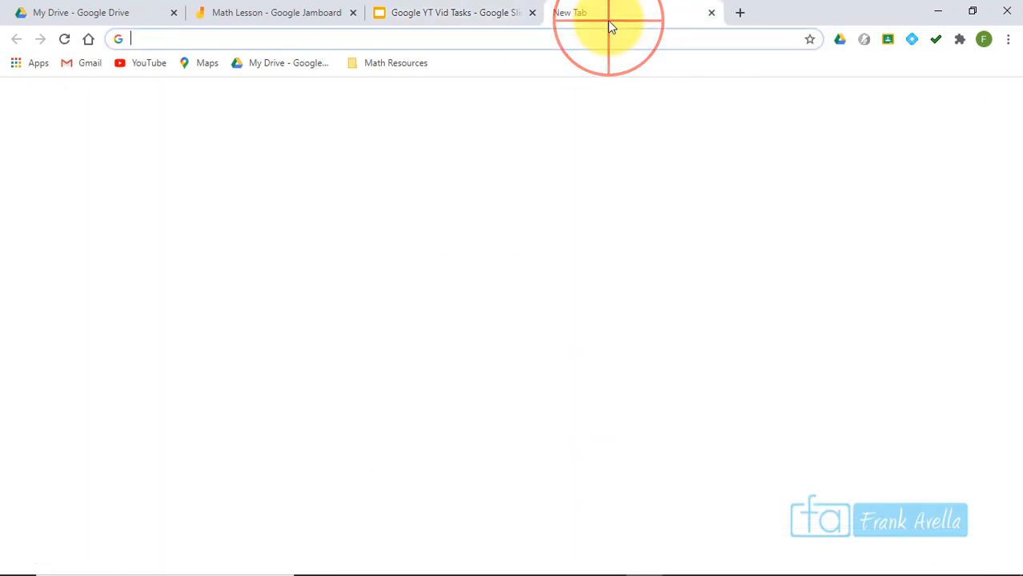
text(chrome web s)
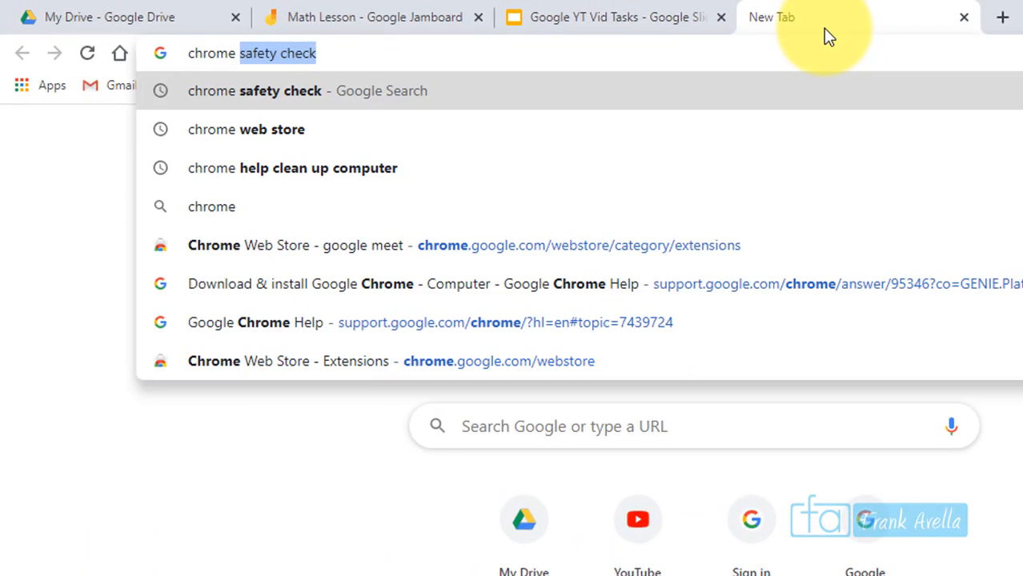
text(tore)
key(Return)
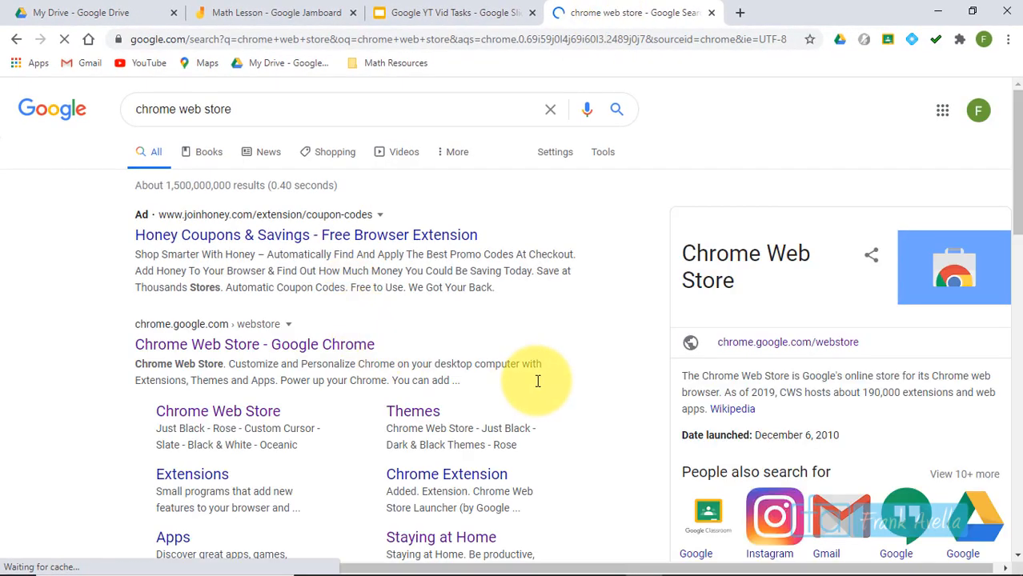
scroll(364, 164, down, 2)
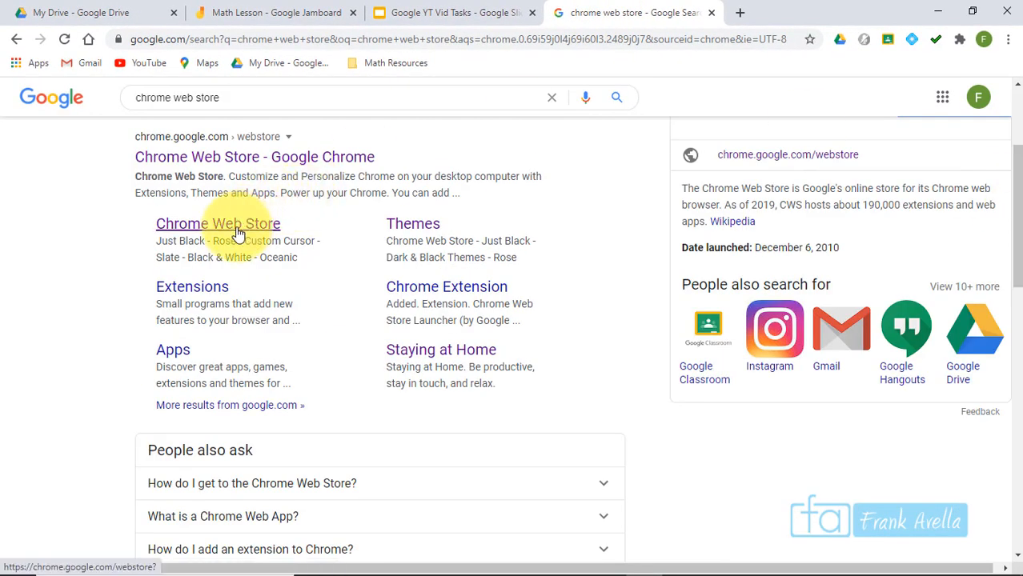
click(273, 158)
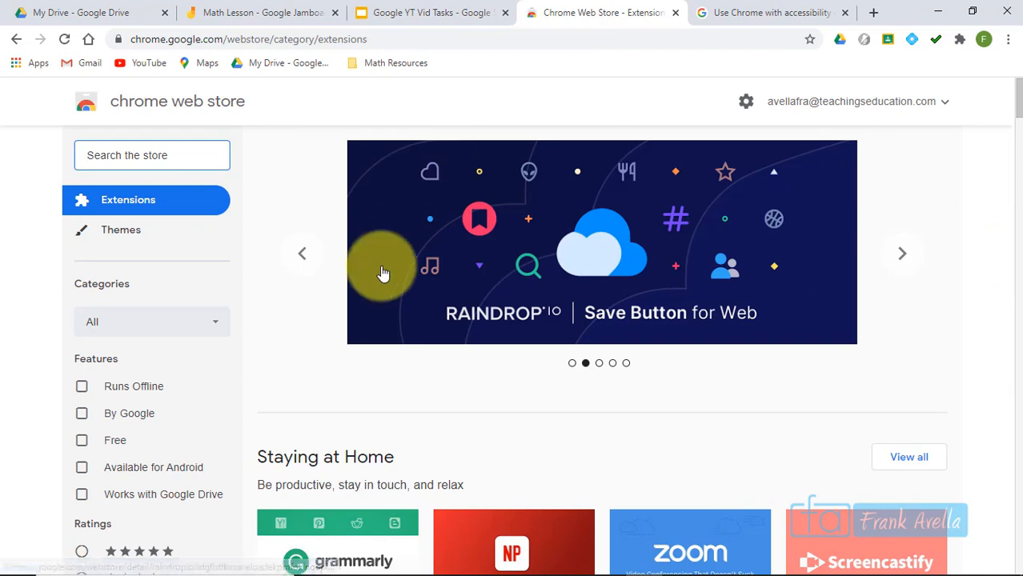
- Search the Chrome Web Store for "accessibility" and browse the full list of matching extensions
mouse_move(1011, 112)
mouse_down()
mouse_move(1011, 156)
mouse_move(1019, 111)
mouse_up()
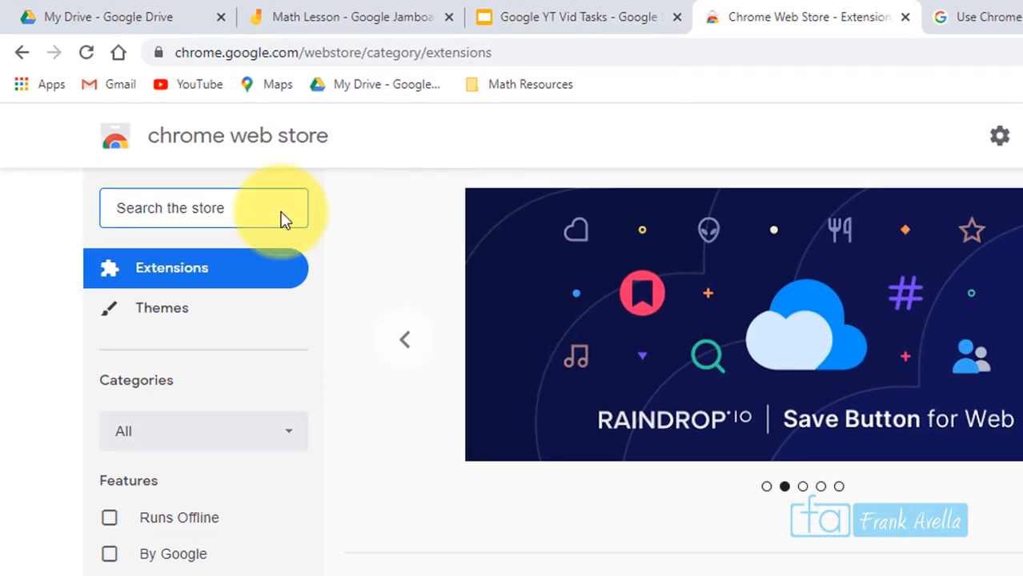
click(201, 209)
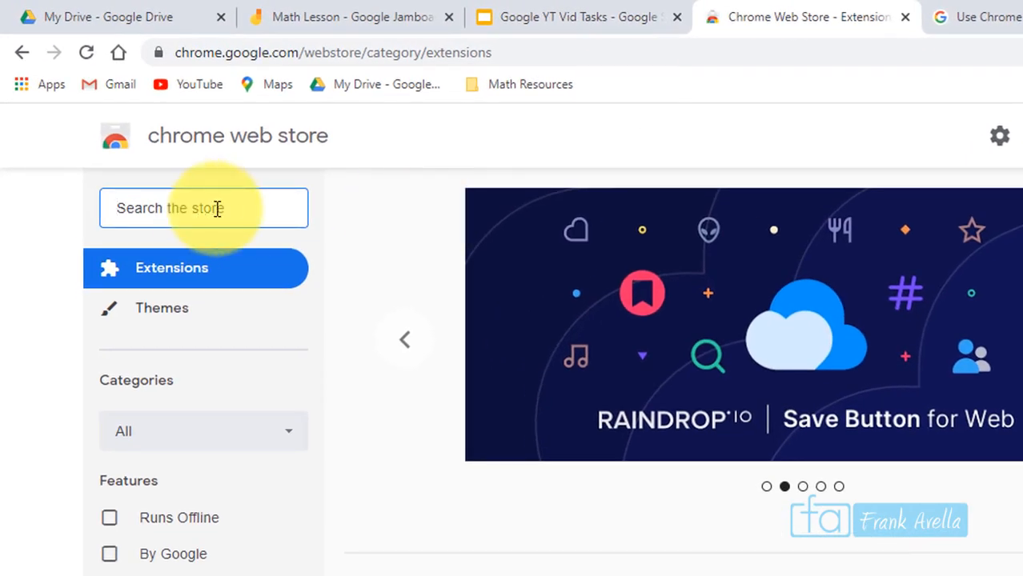
text(acc)
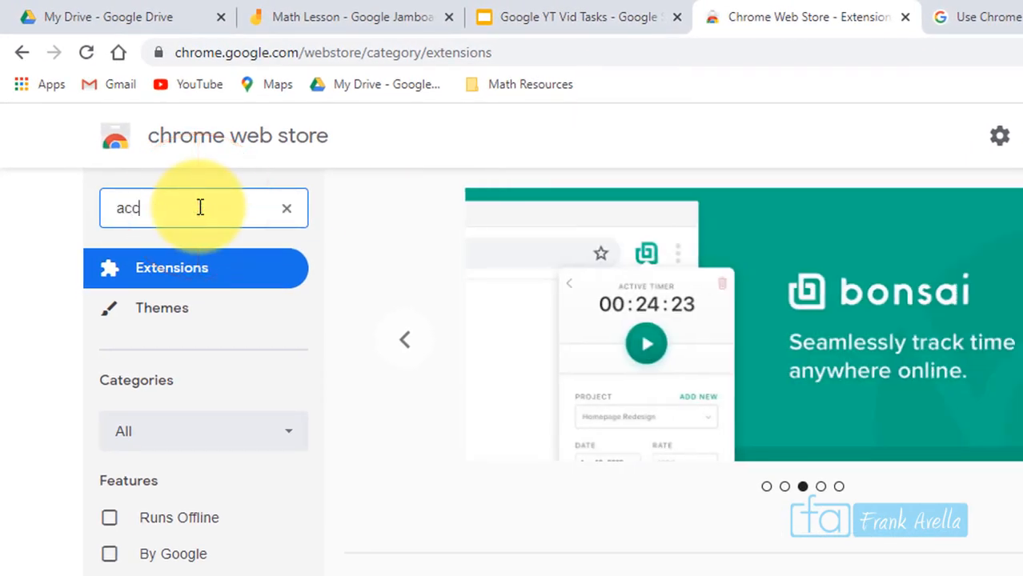
text(essib)
key(Down)
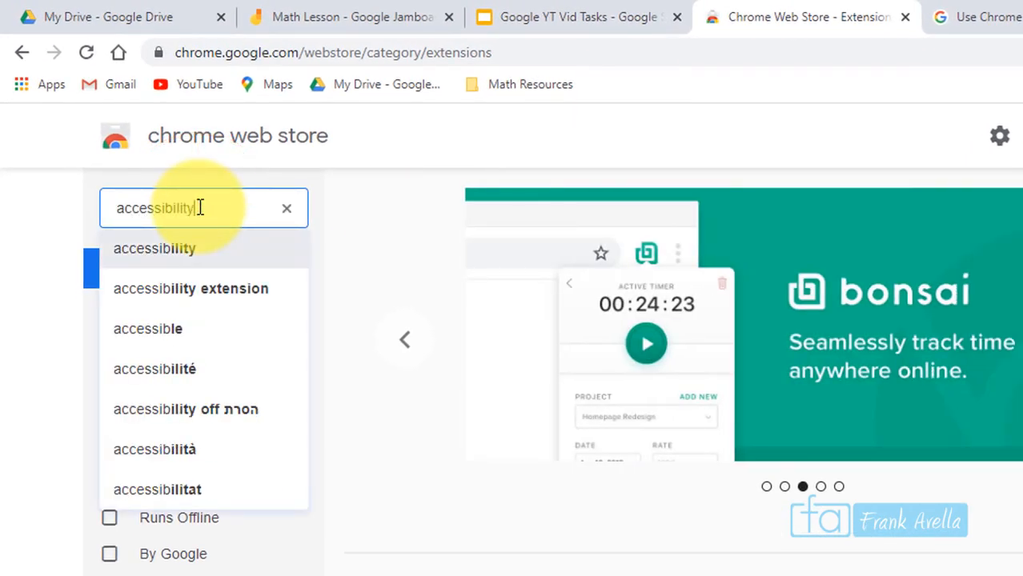
key(Return)
drag(1019, 172, 1001, 156)
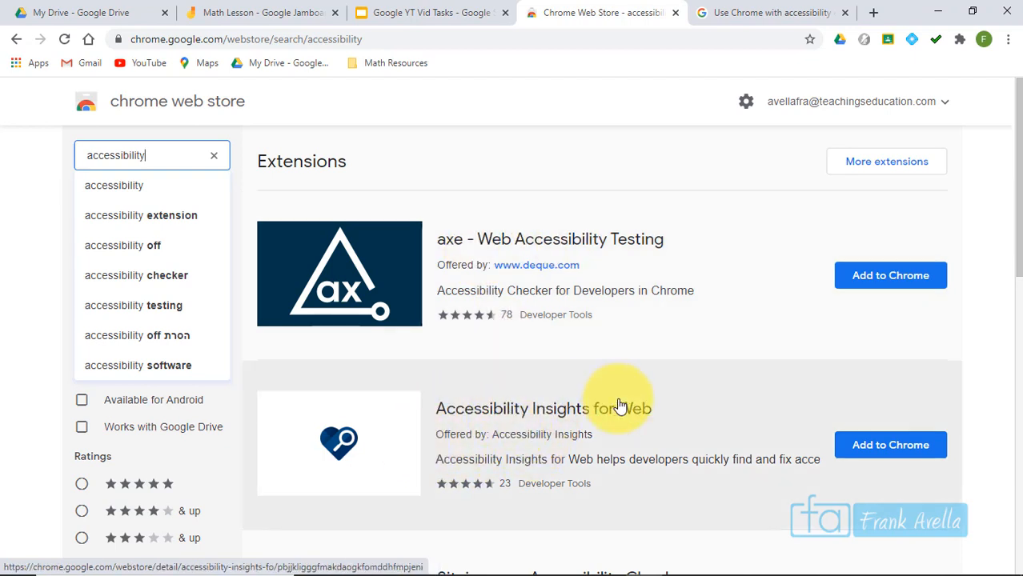
mouse_move(1016, 189)
mouse_down()
mouse_move(1014, 273)
mouse_move(976, 96)
mouse_up()
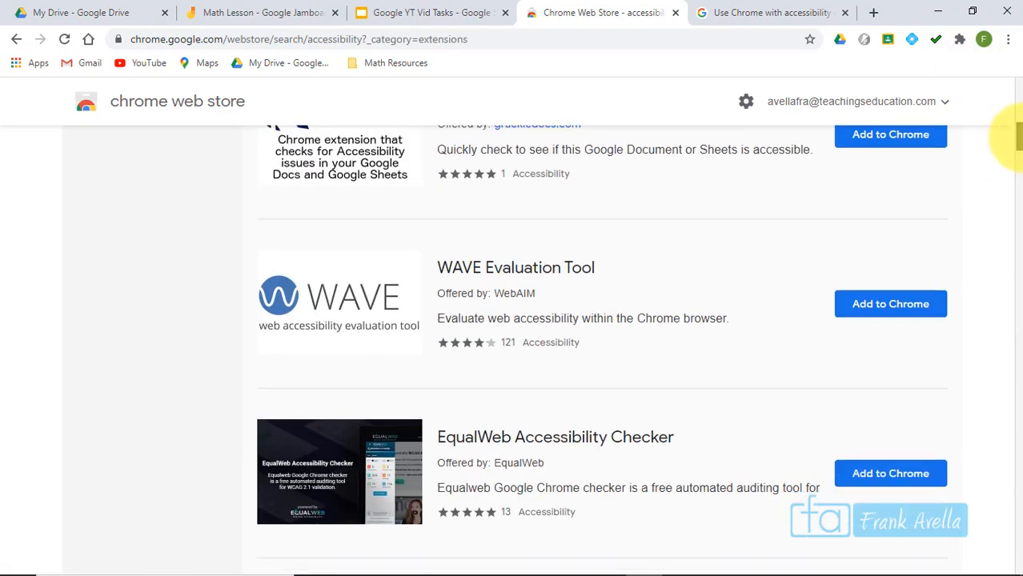
drag(1019, 137, 1008, 214)
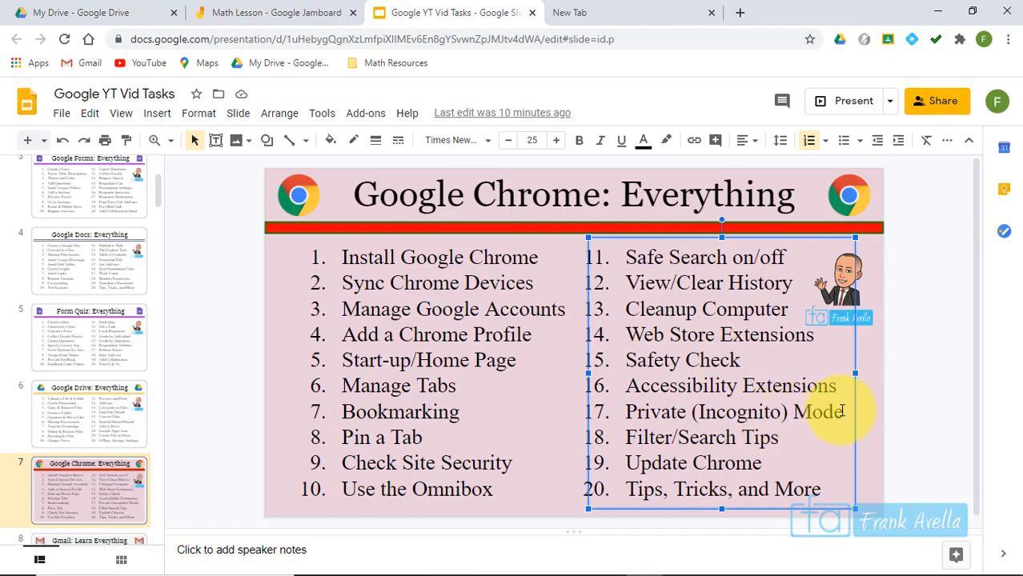
- Highlight checklist item 17, Private (Incognito) Mode, and open a new incognito window
drag(842, 411, 623, 414)
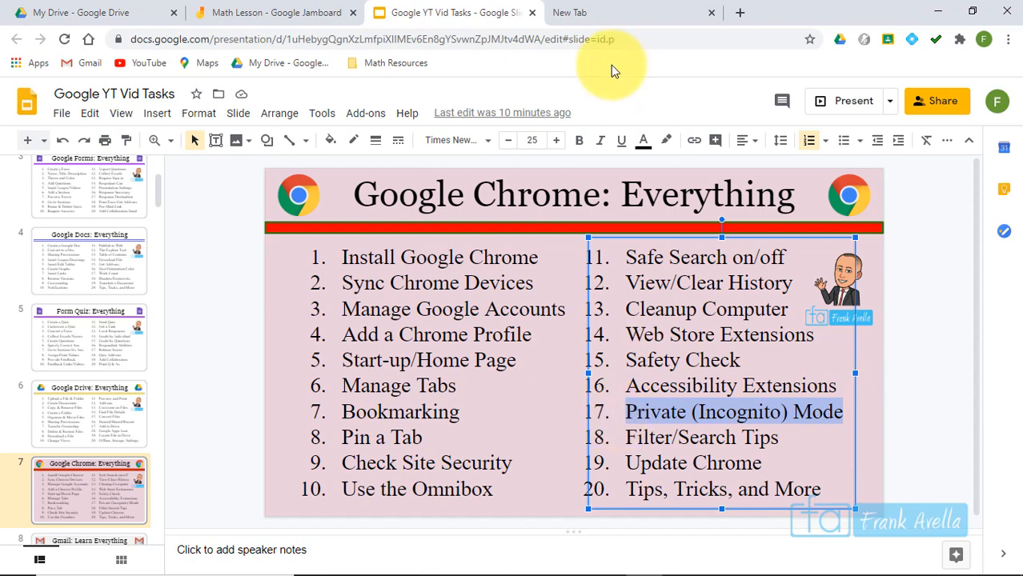
click(626, 12)
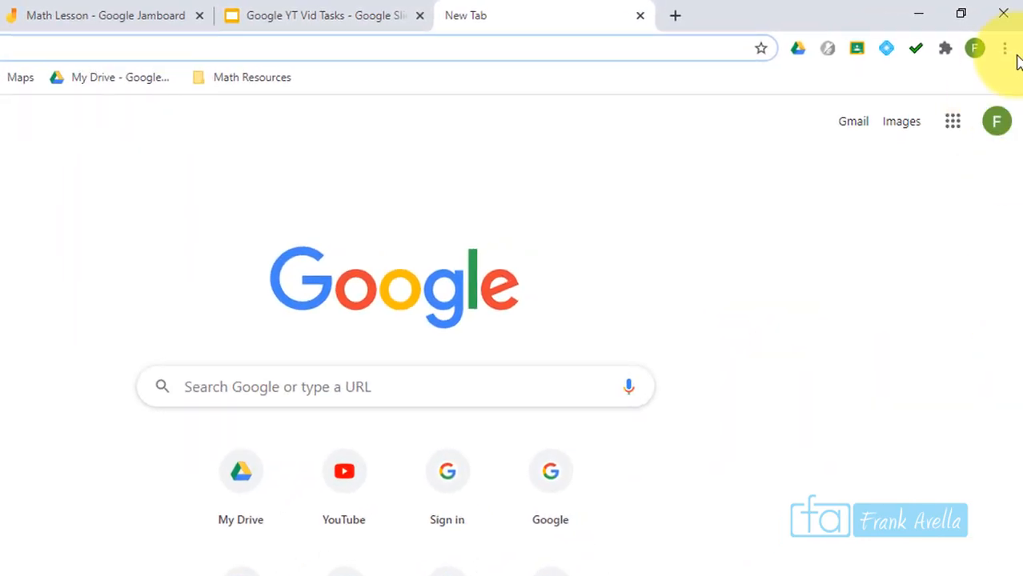
click(1005, 50)
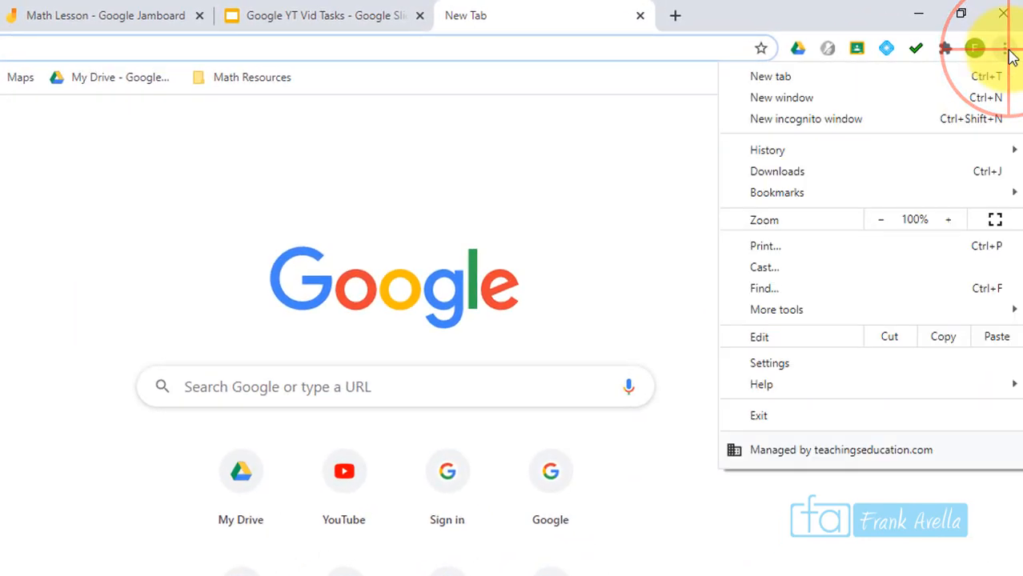
click(838, 120)
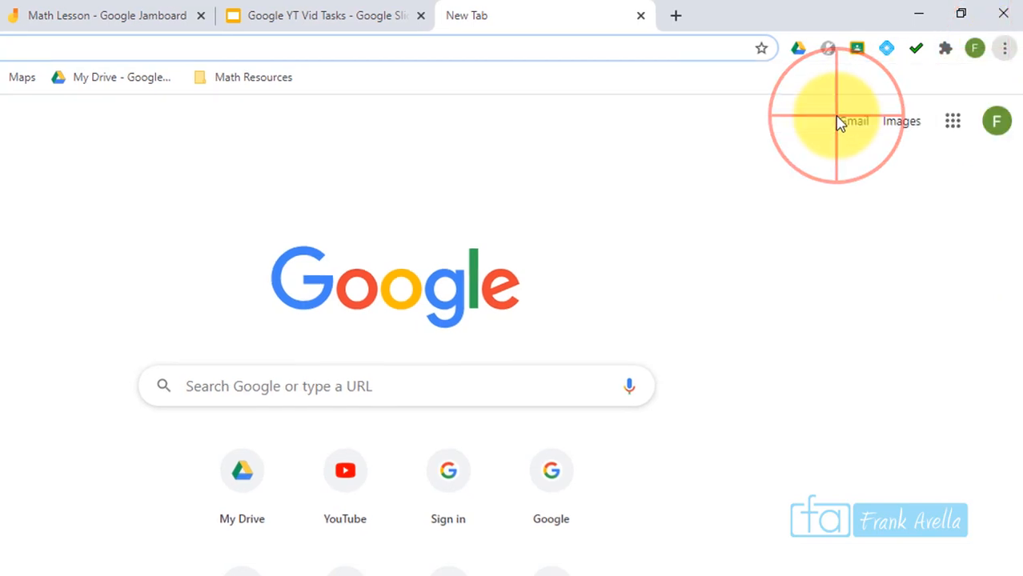
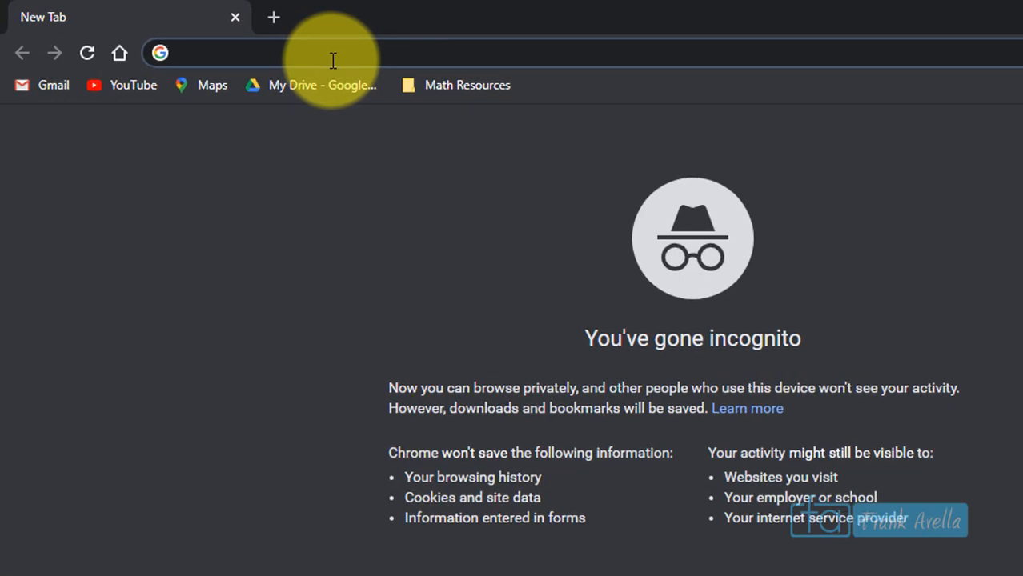
- Search for "biomes" in the incognito window, look through the results and close the window
text(biomes)
key(Return)
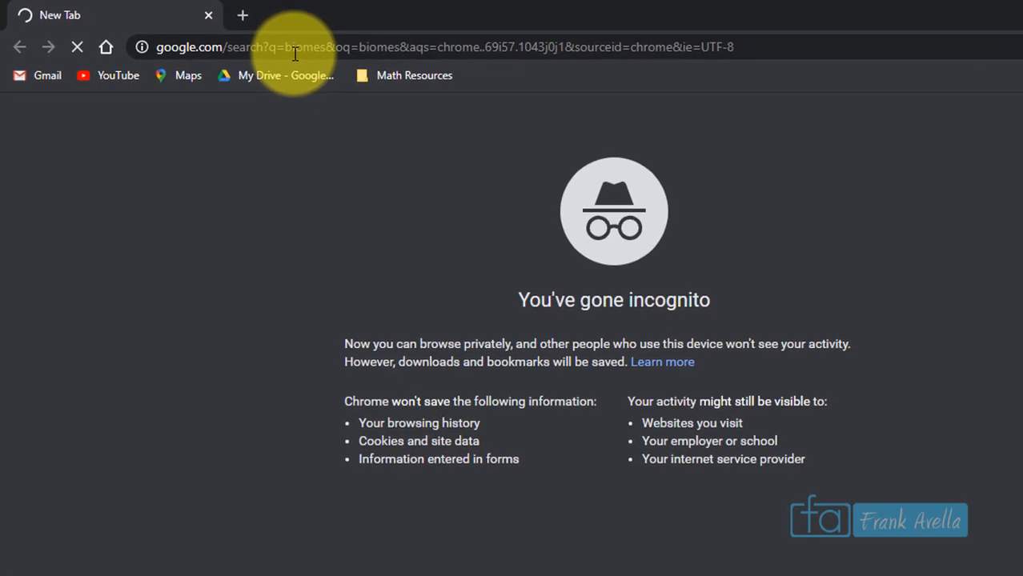
scroll(1015, 410, down, 3)
scroll(1019, 403, up, 5)
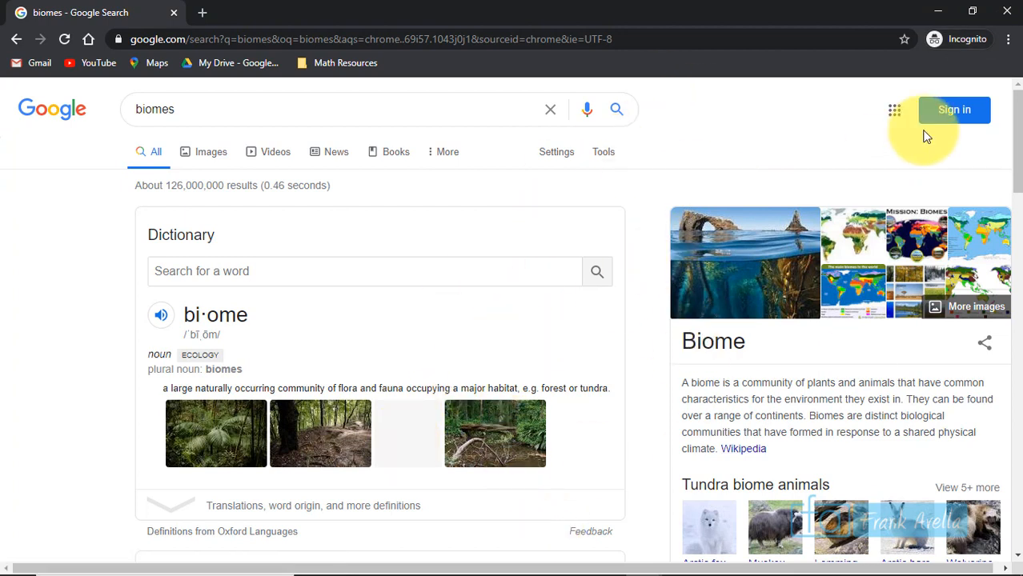
click(1011, 12)
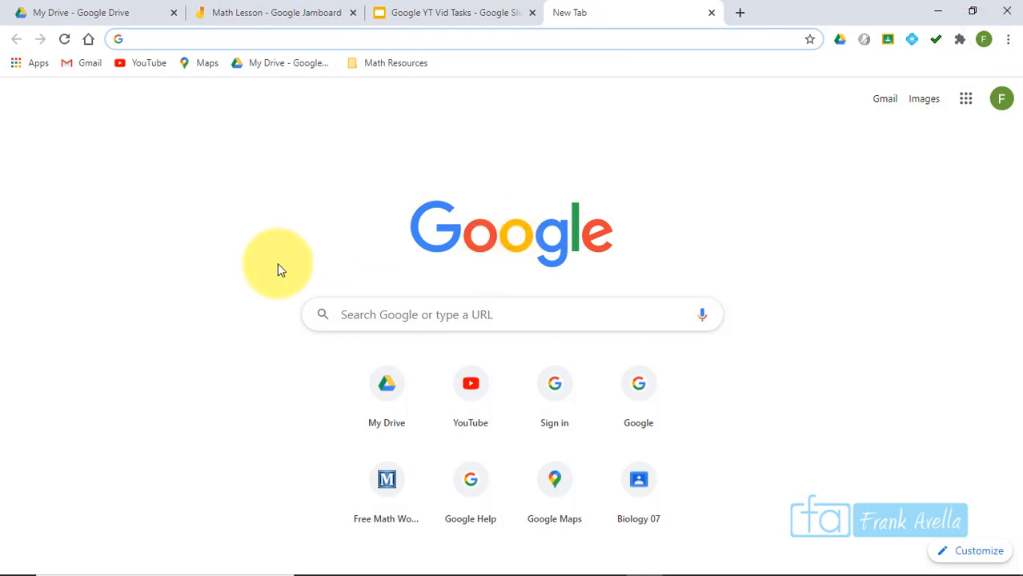
- Return to the Google Chrome: Everything checklist slide and highlight item 18, Filter/Search Tips
click(441, 13)
click(712, 444)
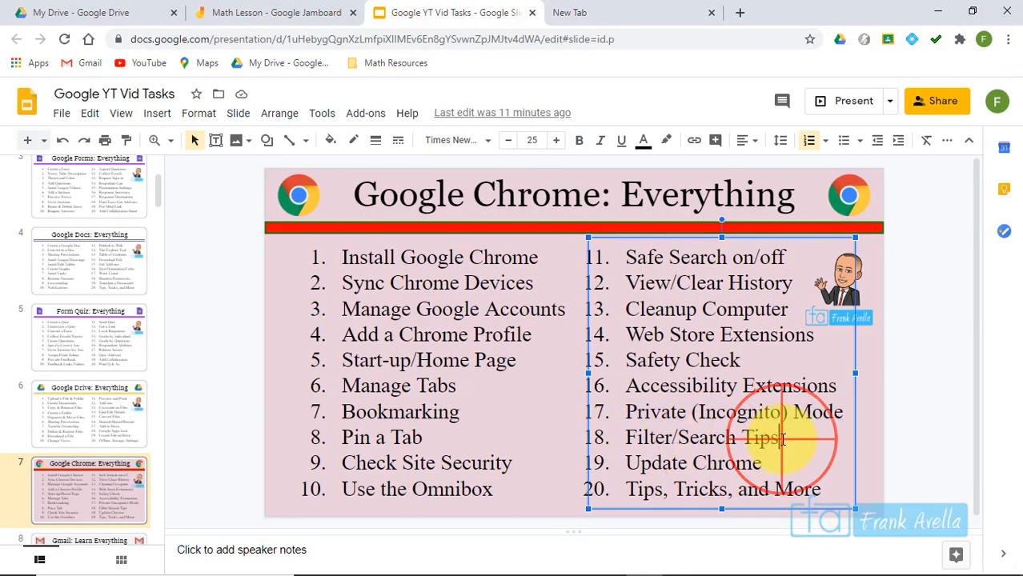
drag(784, 439, 630, 436)
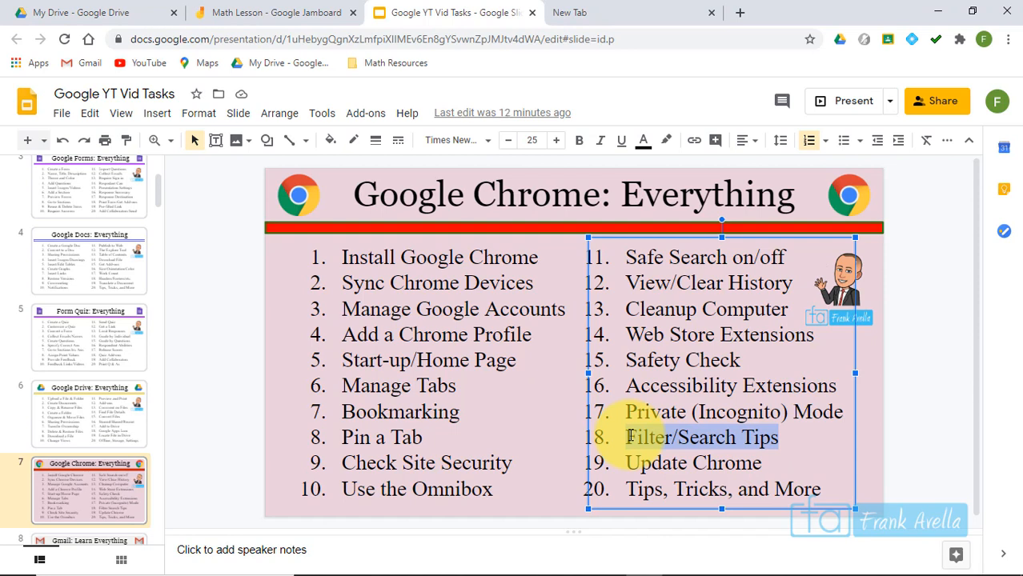
- Search Google for "penguin" in the New Tab and look over the results and the information panel about the birds
click(686, 415)
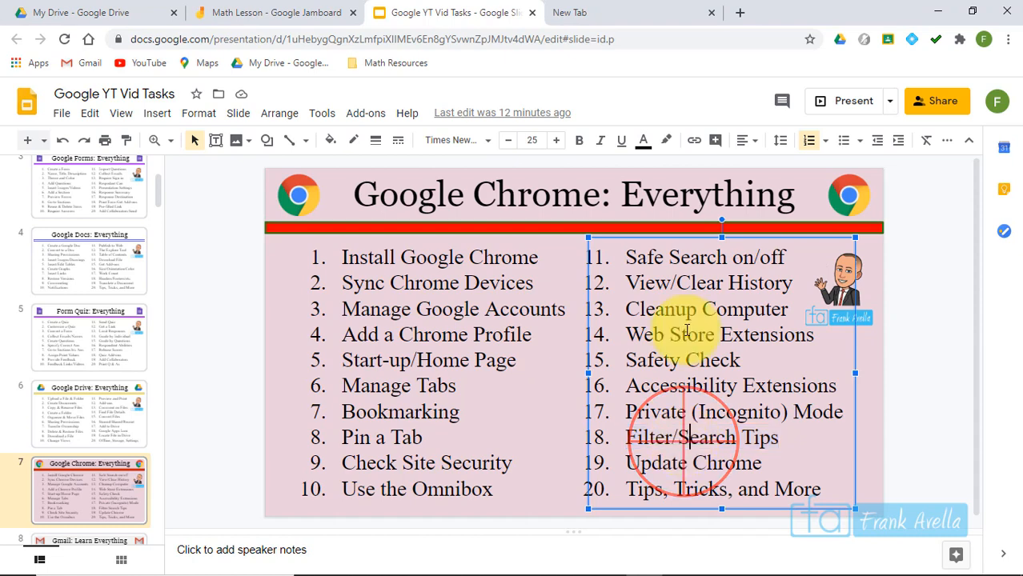
click(605, 10)
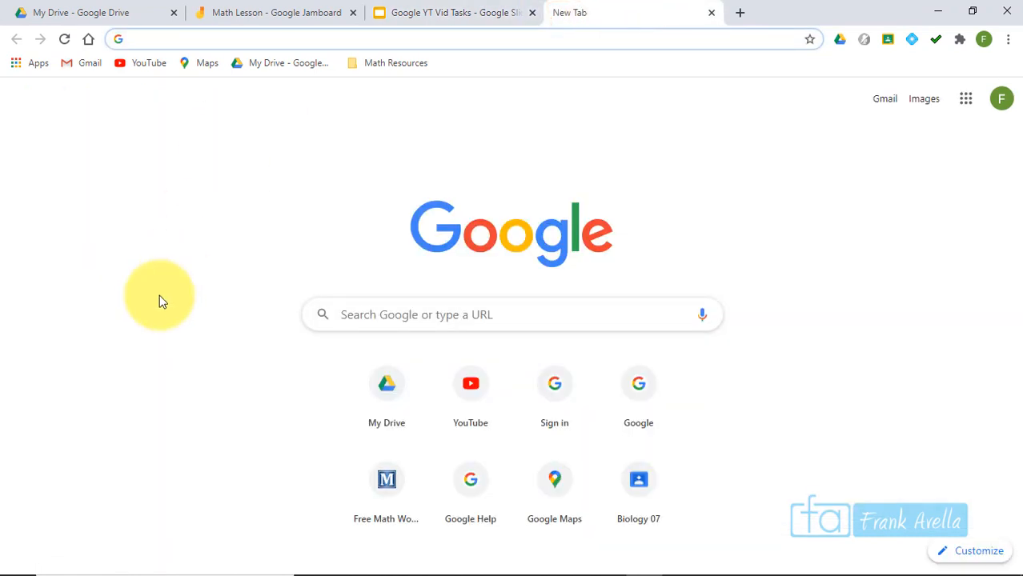
text(penguin)
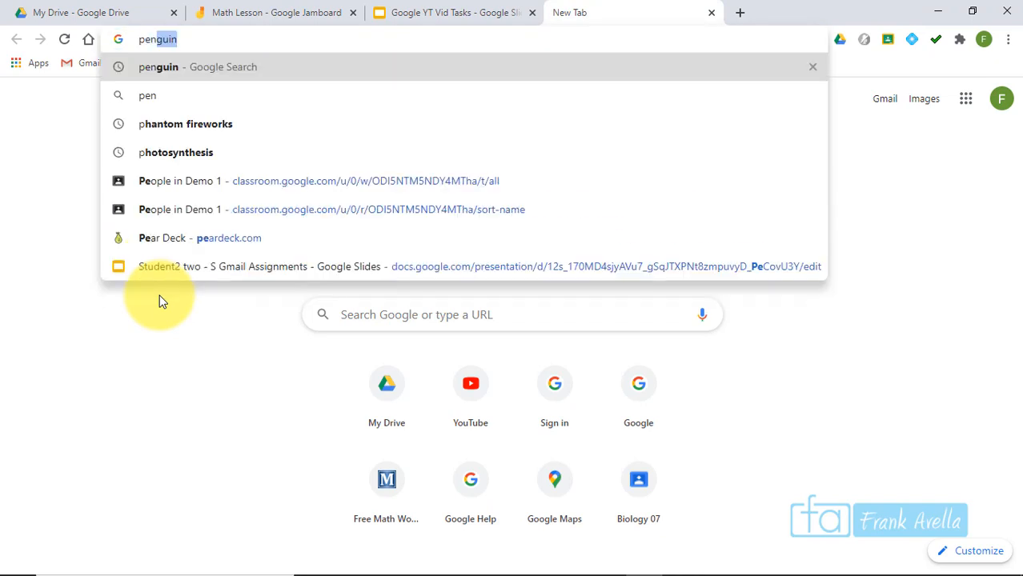
key(Return)
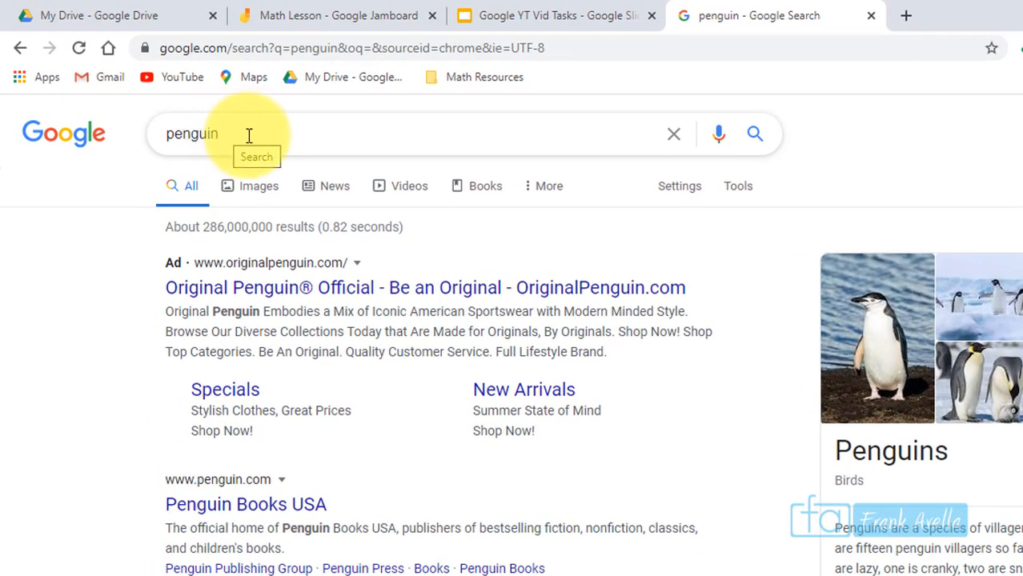
click(316, 49)
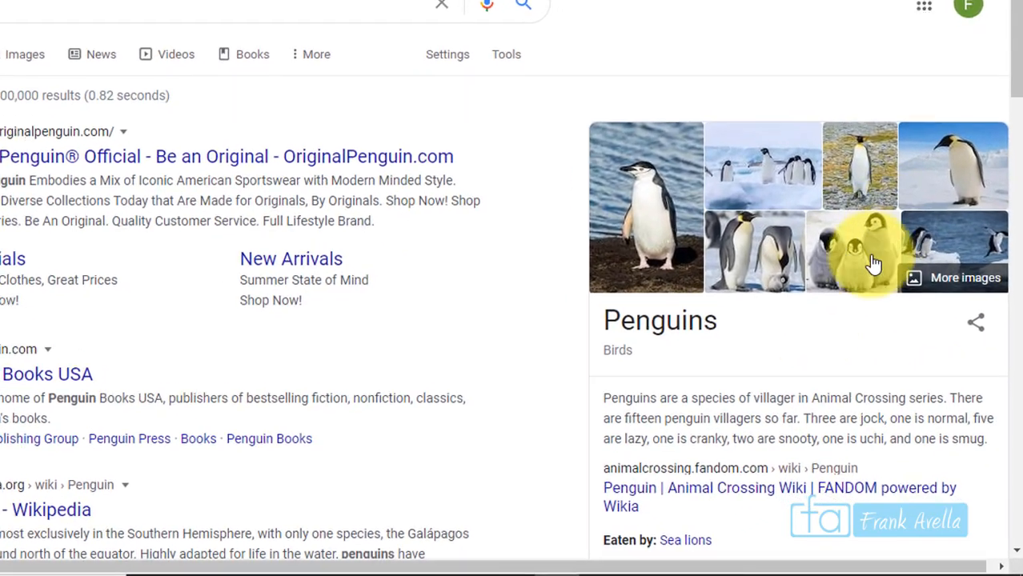
scroll(1001, 48, down, 3)
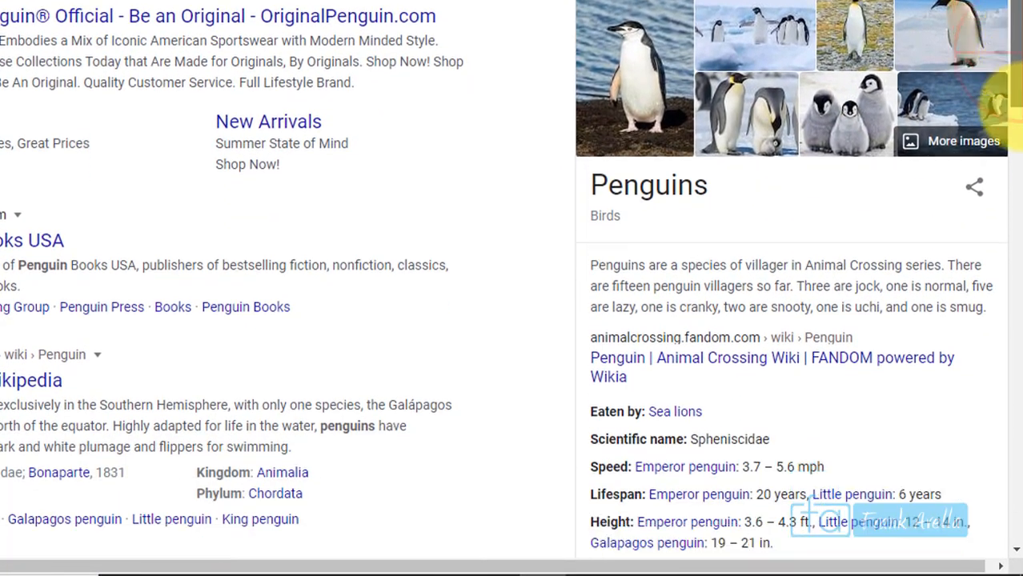
scroll(1003, 24, up, 3)
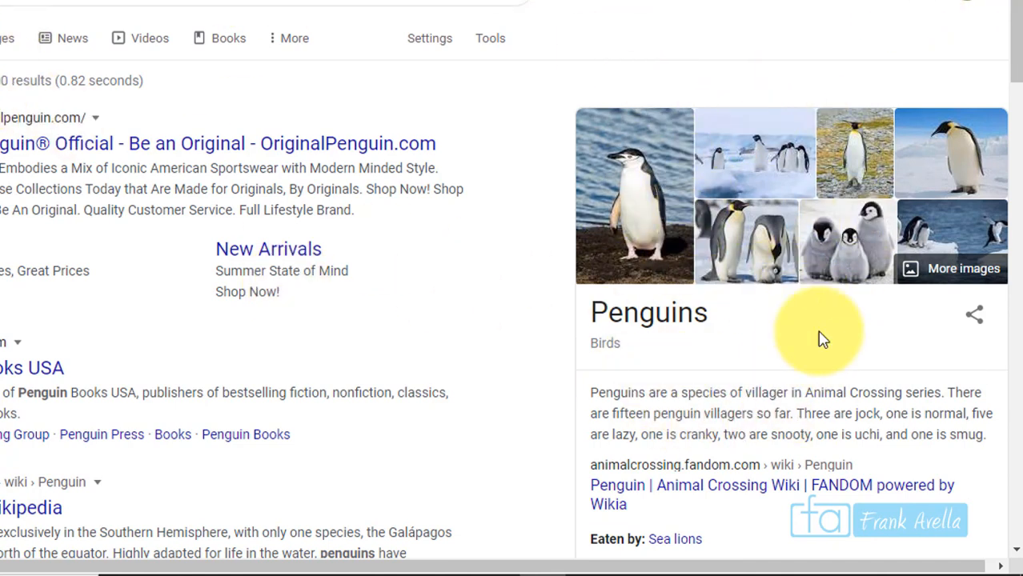
drag(1013, 45, 982, 92)
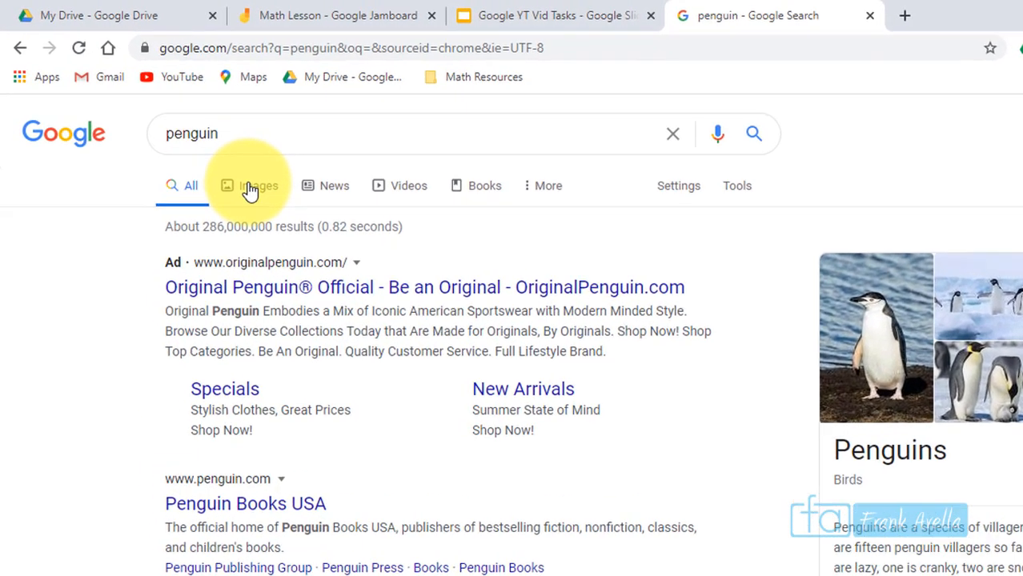
- Filter the penguin results by Images, News, Videos and Books, view the additional categories, and return to all results
click(206, 153)
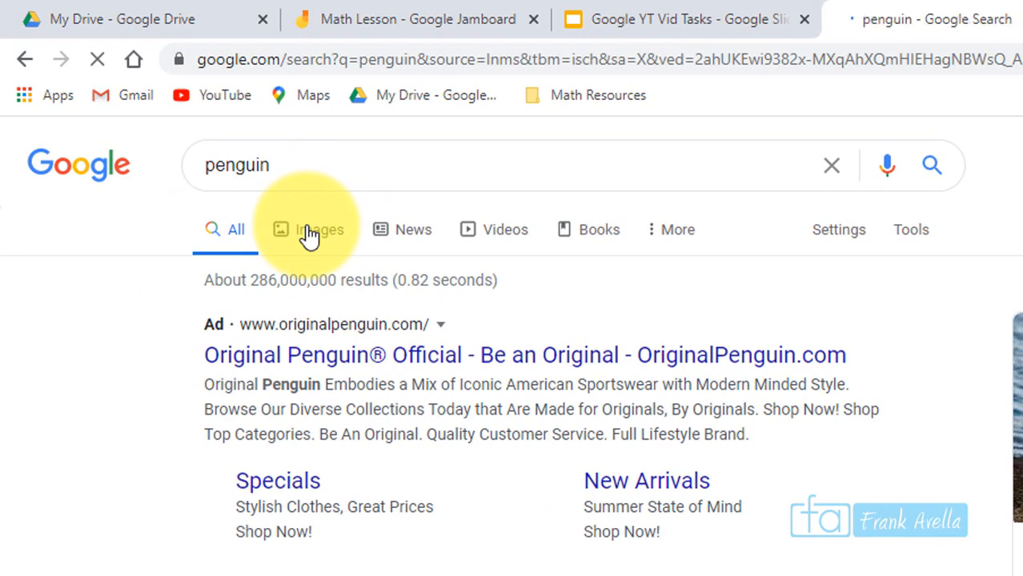
click(385, 232)
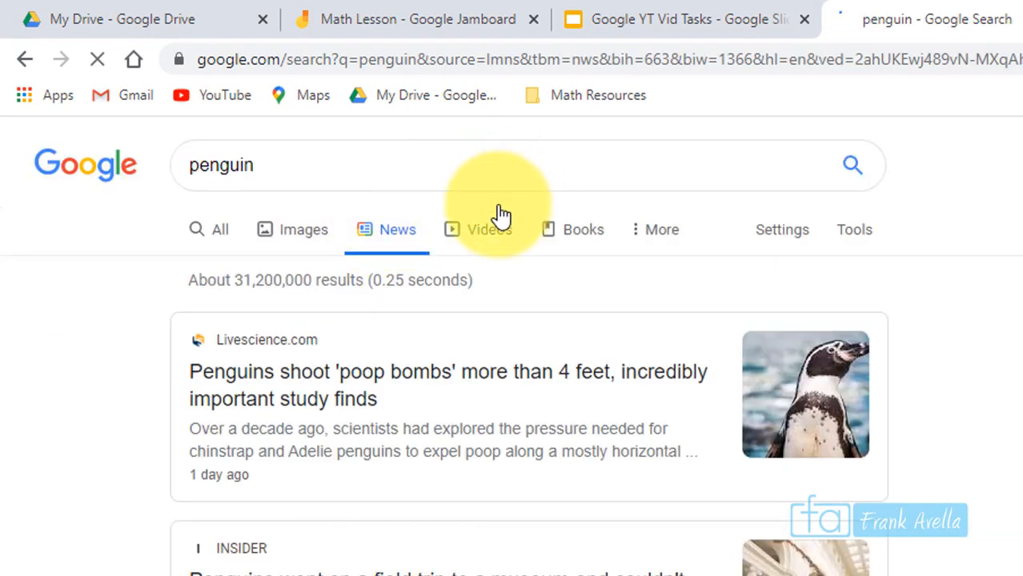
click(477, 232)
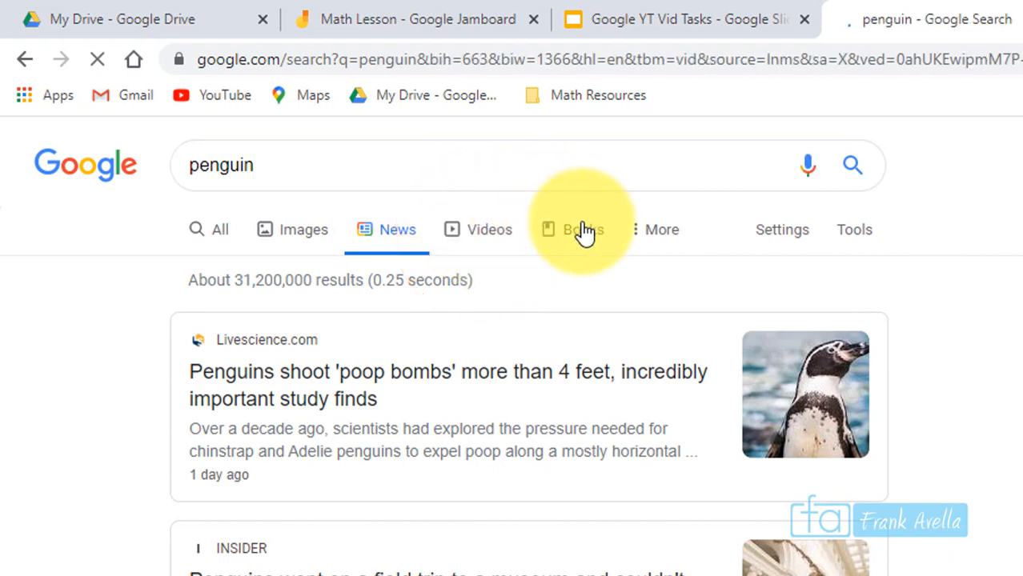
click(584, 231)
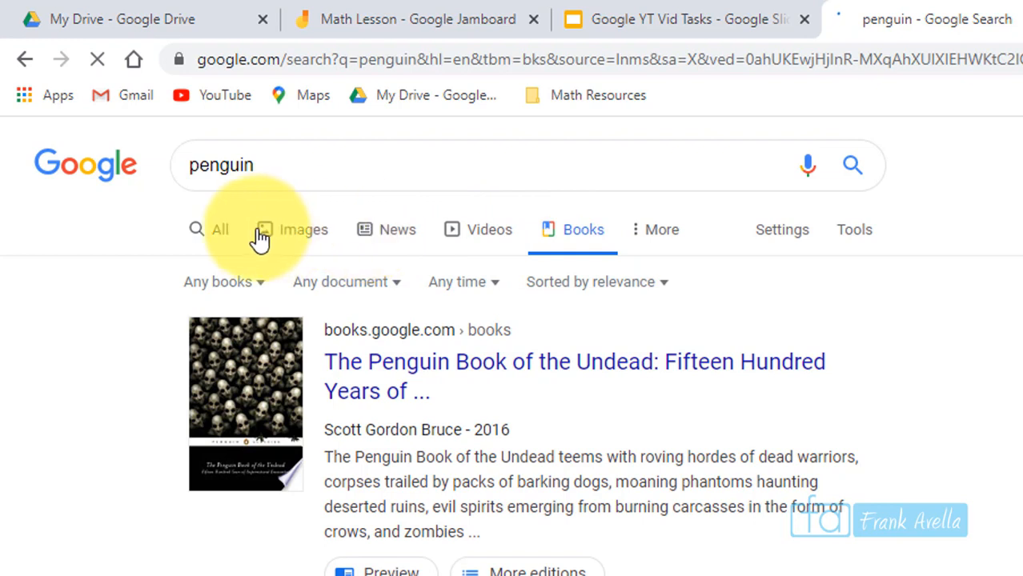
click(640, 236)
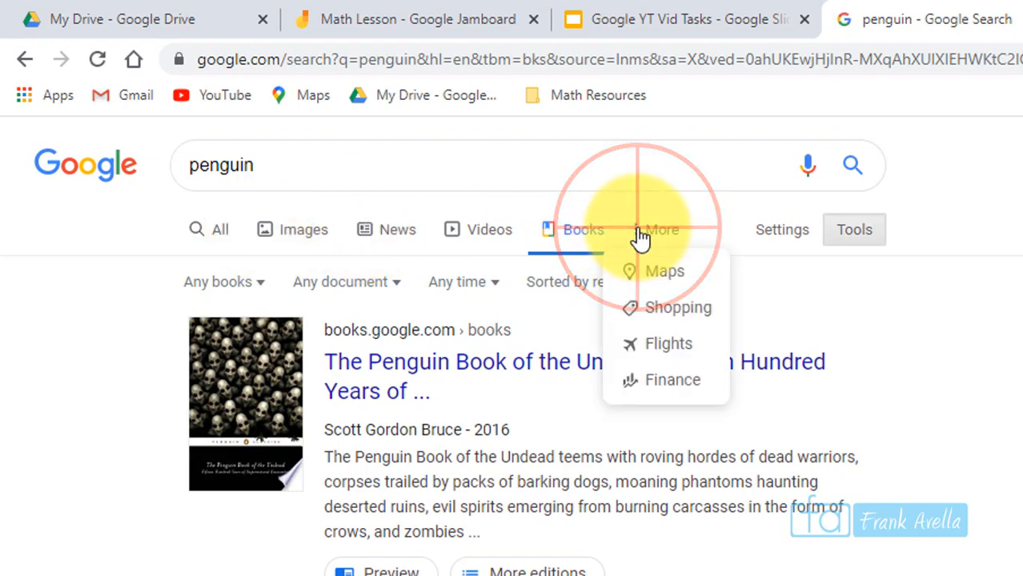
click(723, 218)
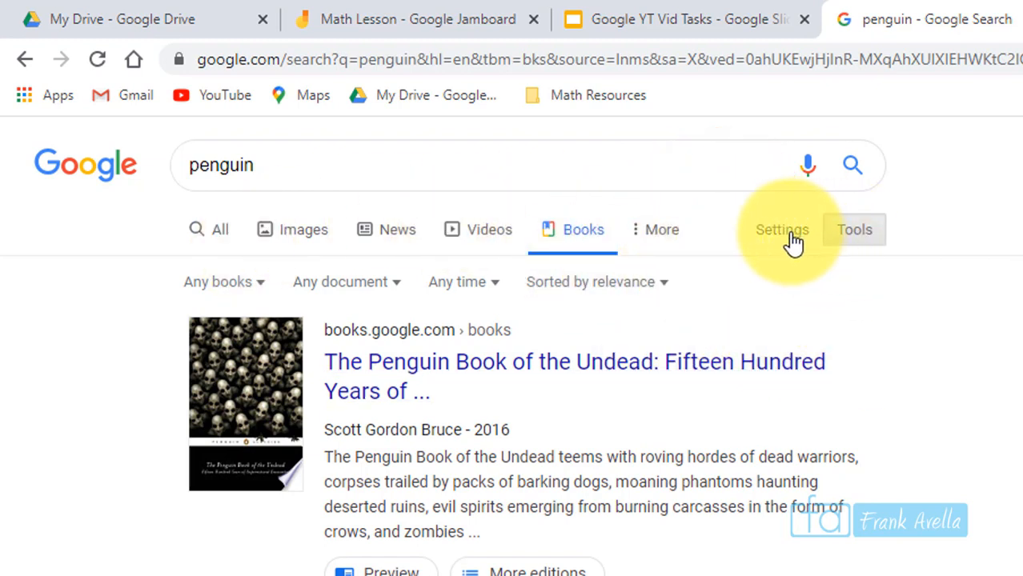
click(223, 248)
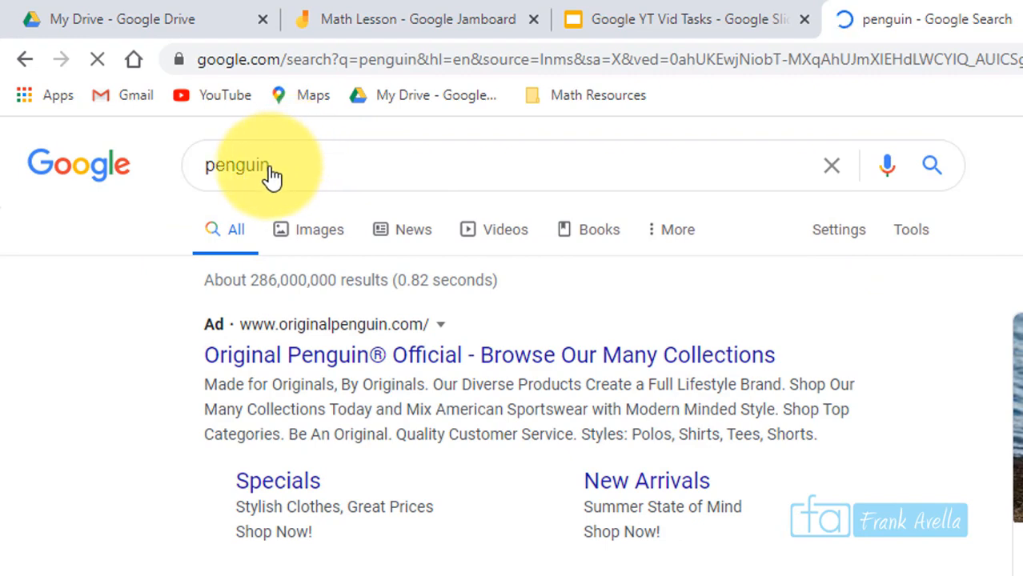
- View the suggested penguin searches, then open Advanced Search for the query and look through its word fields and narrowing options
click(286, 163)
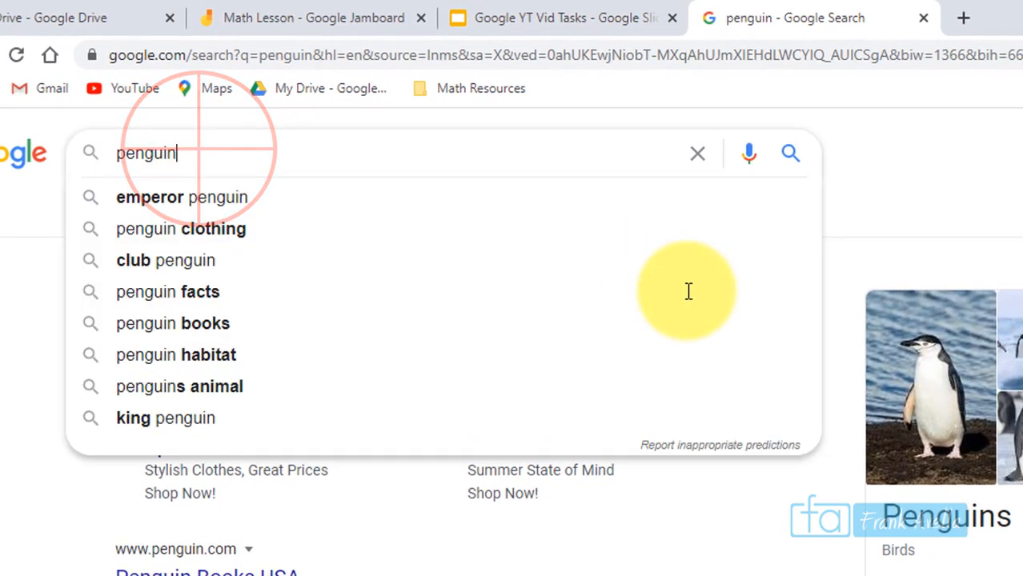
click(970, 150)
click(720, 221)
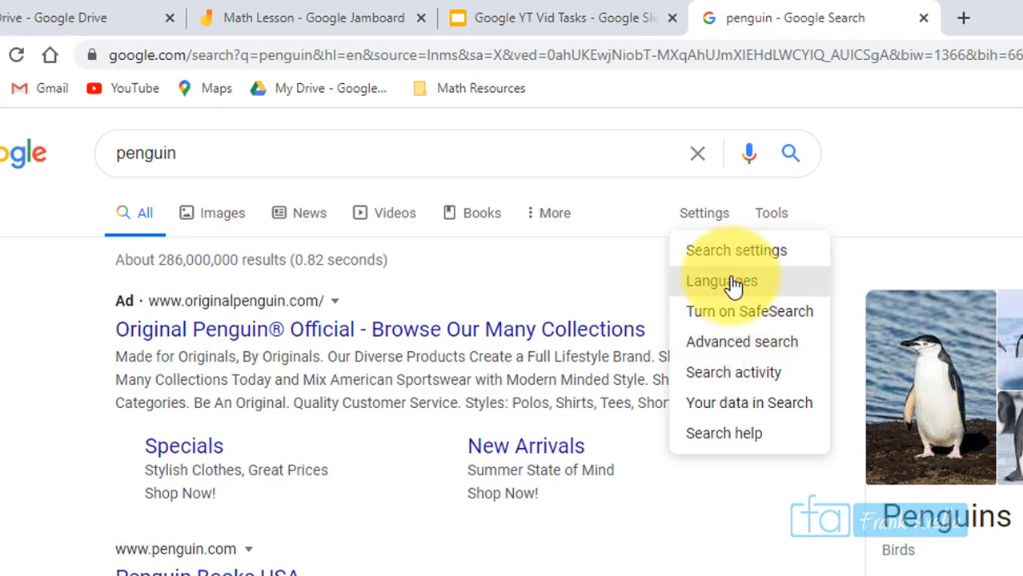
click(742, 356)
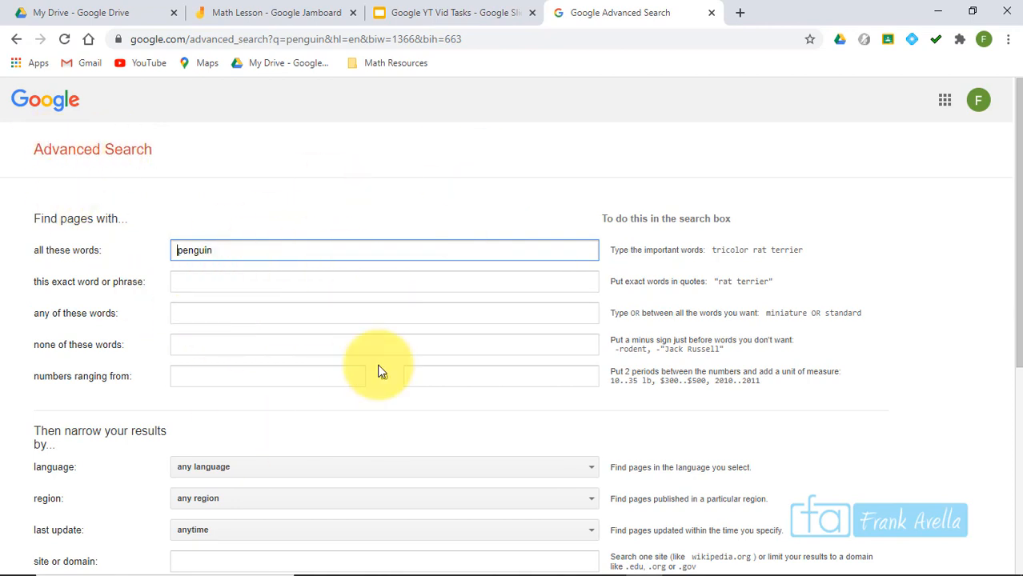
click(1014, 226)
drag(1013, 226, 1015, 432)
scroll(970, 372, up, 4)
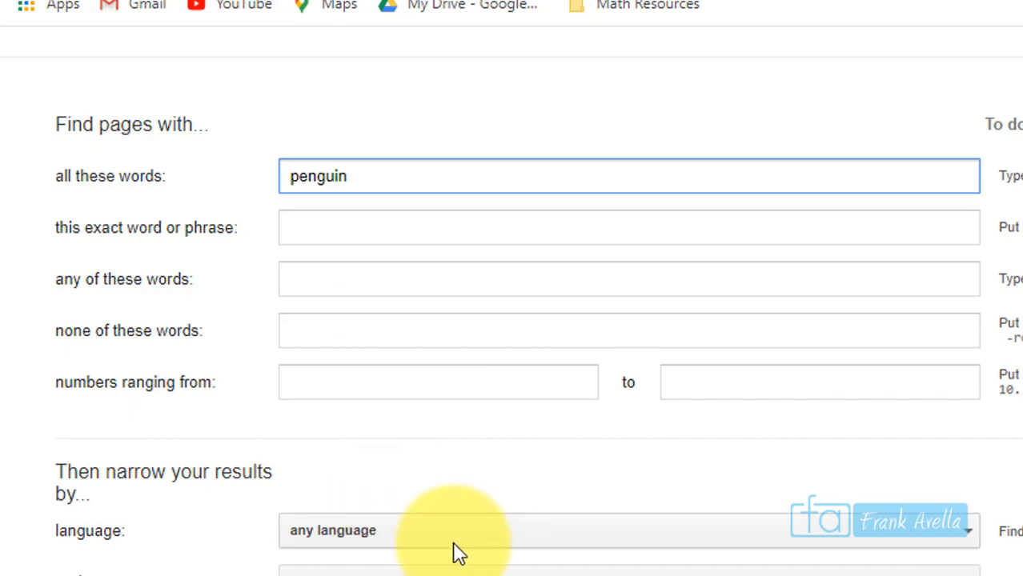
drag(1016, 240, 978, 196)
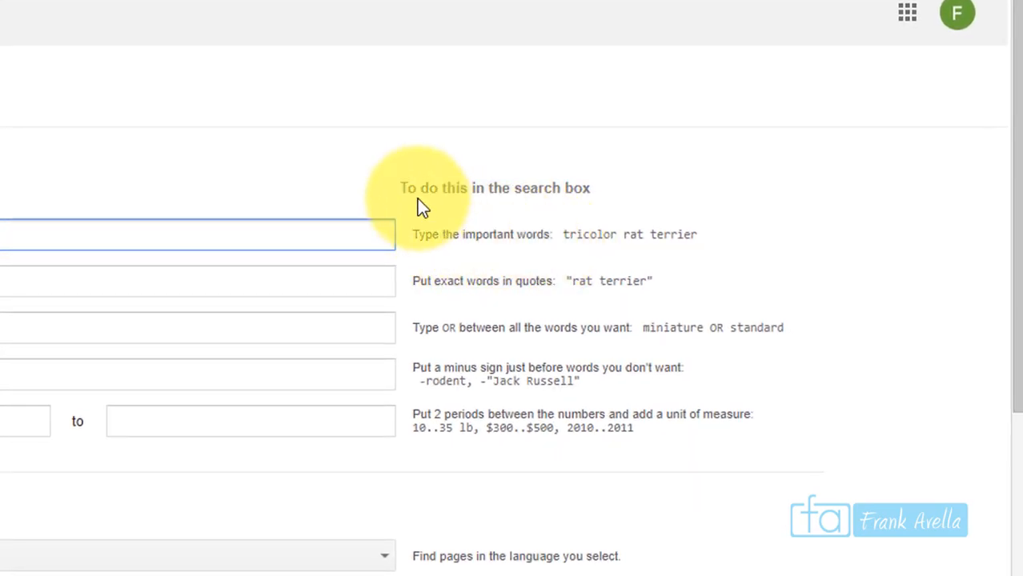
- Highlight the search box tips on important words, the exact phrase "rat terrier" in quotes, and the OR operator
drag(405, 189, 562, 189)
click(468, 230)
double_click(468, 230)
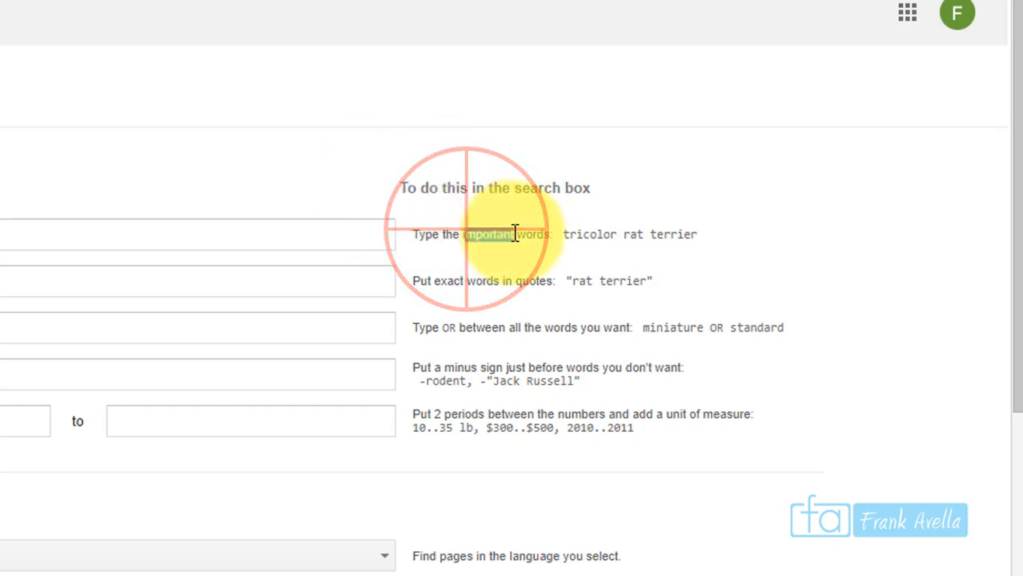
click(447, 273)
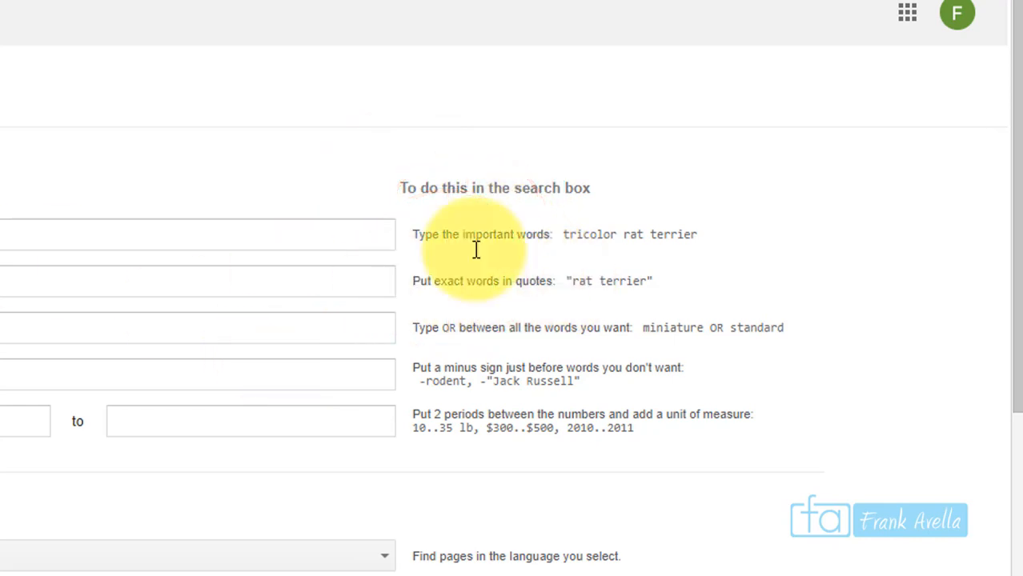
mouse_move(564, 269)
mouse_down()
mouse_move(618, 297)
mouse_move(651, 297)
mouse_up()
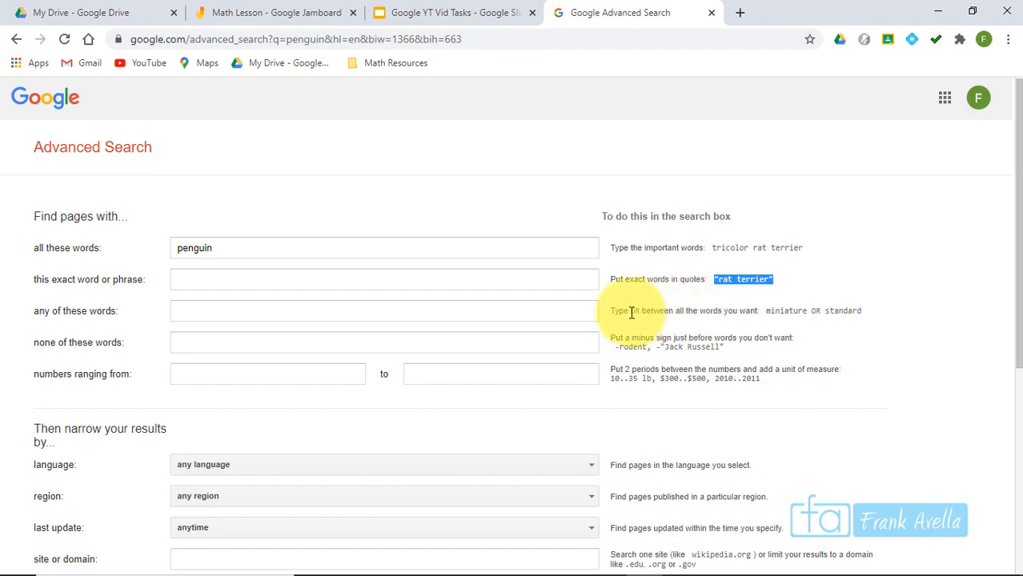
double_click(633, 310)
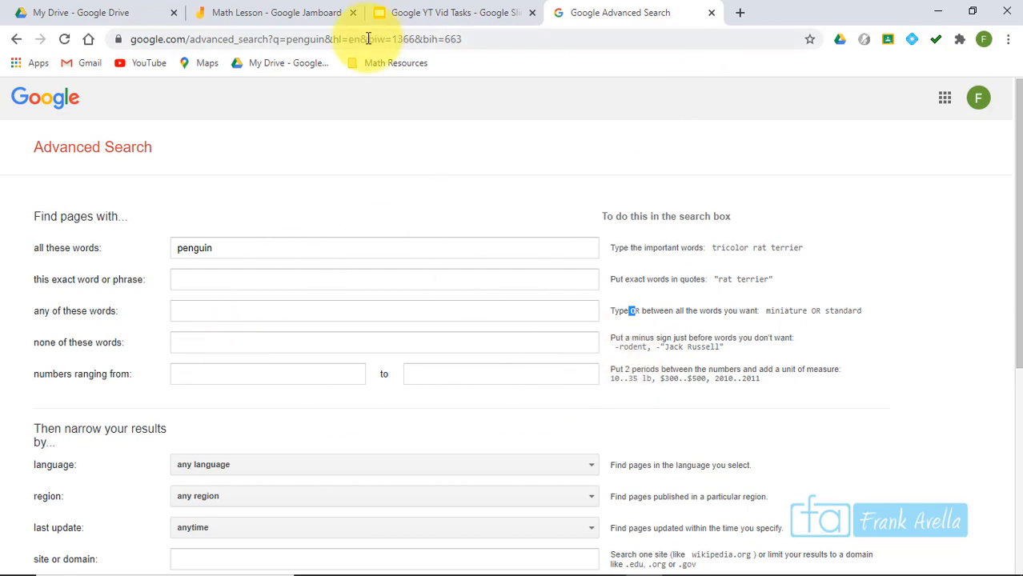
- Return to the penguin results and show the search tools' time range choices and the All results/Verbatim choices
click(16, 39)
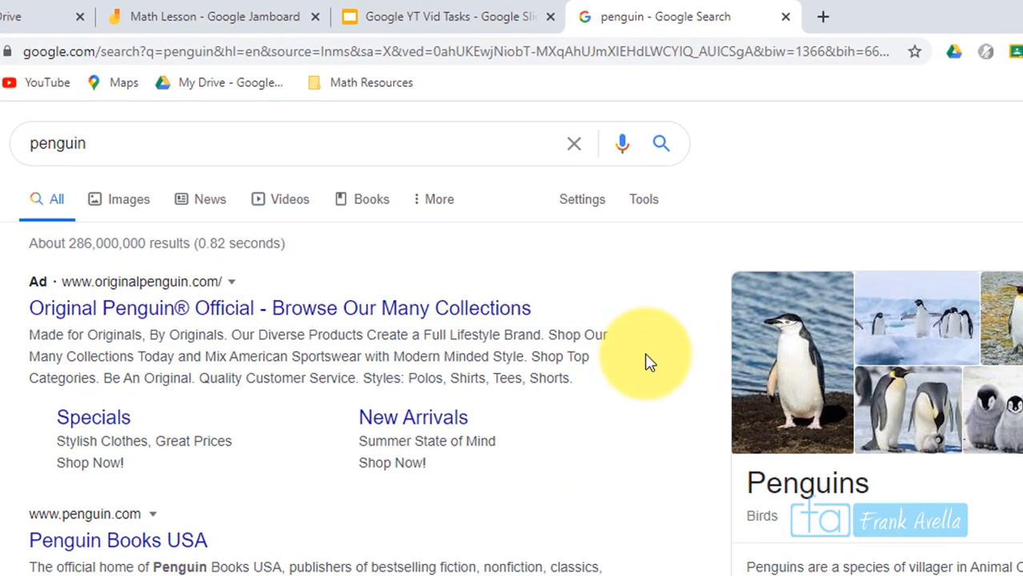
click(643, 201)
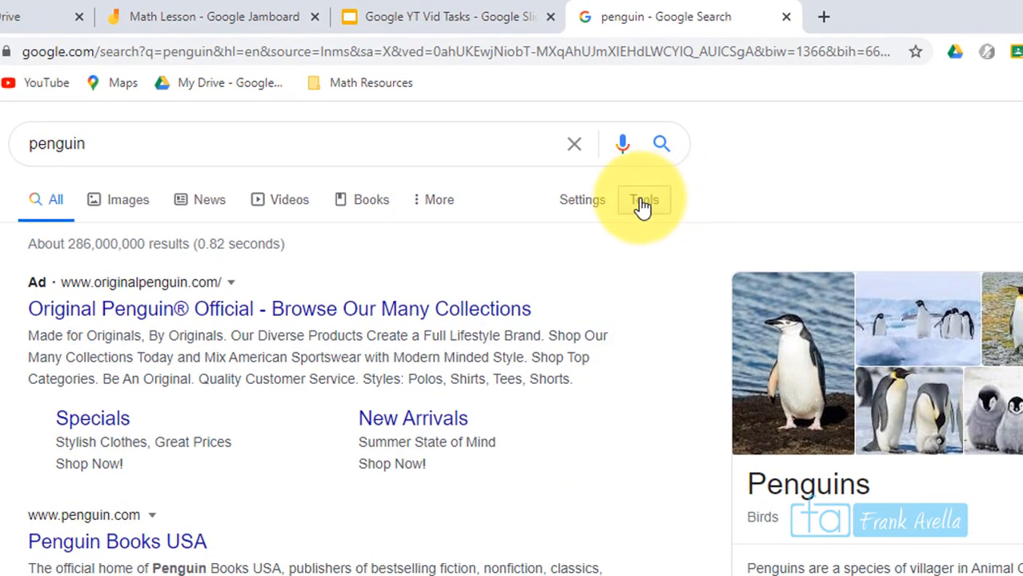
click(643, 202)
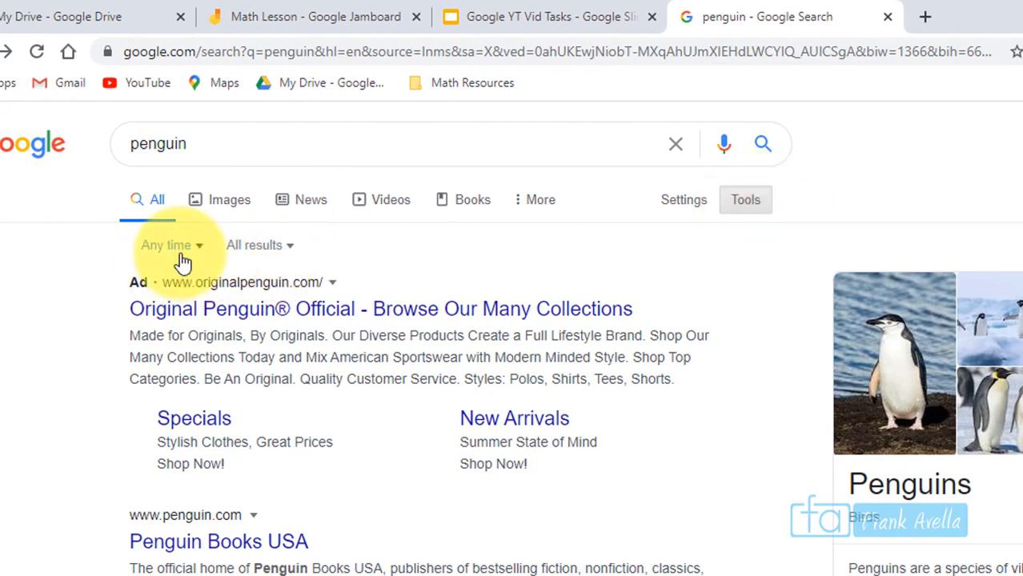
click(201, 259)
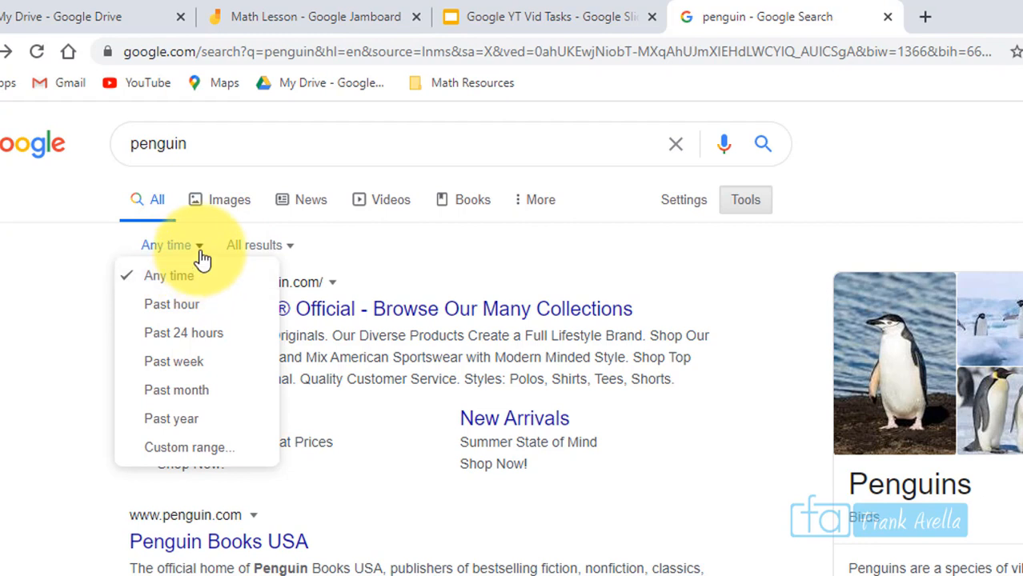
click(740, 200)
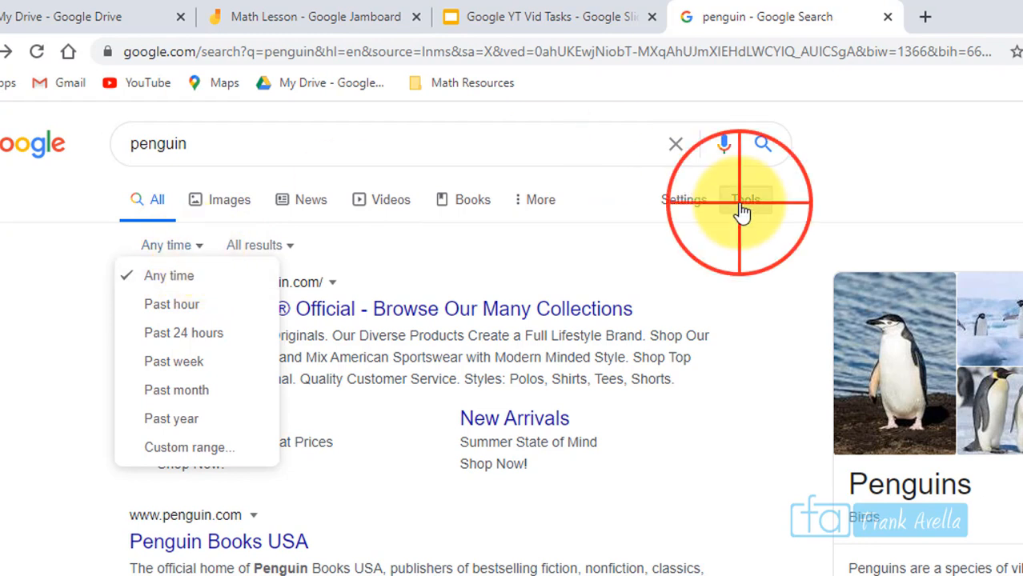
click(753, 201)
click(200, 249)
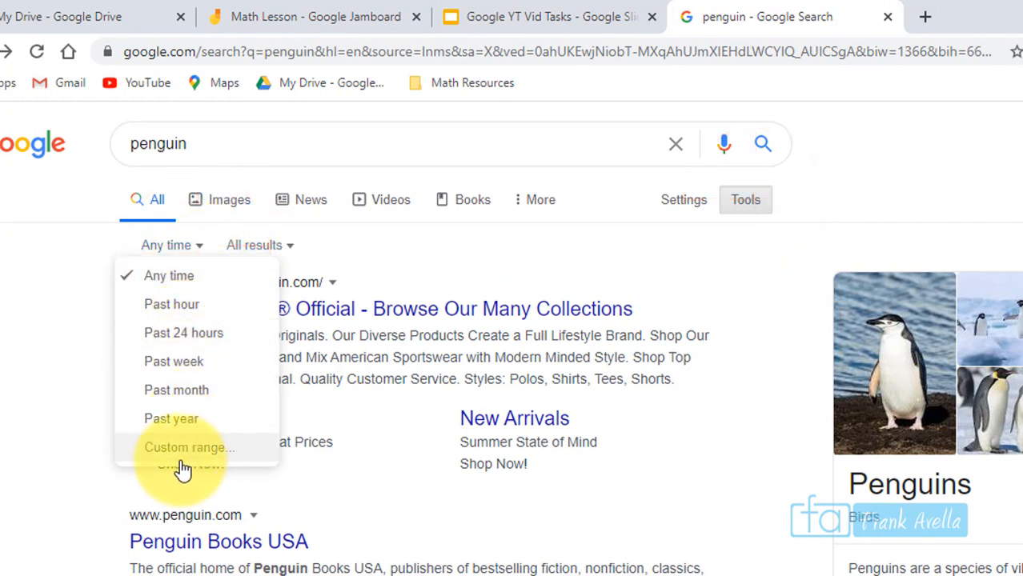
click(290, 246)
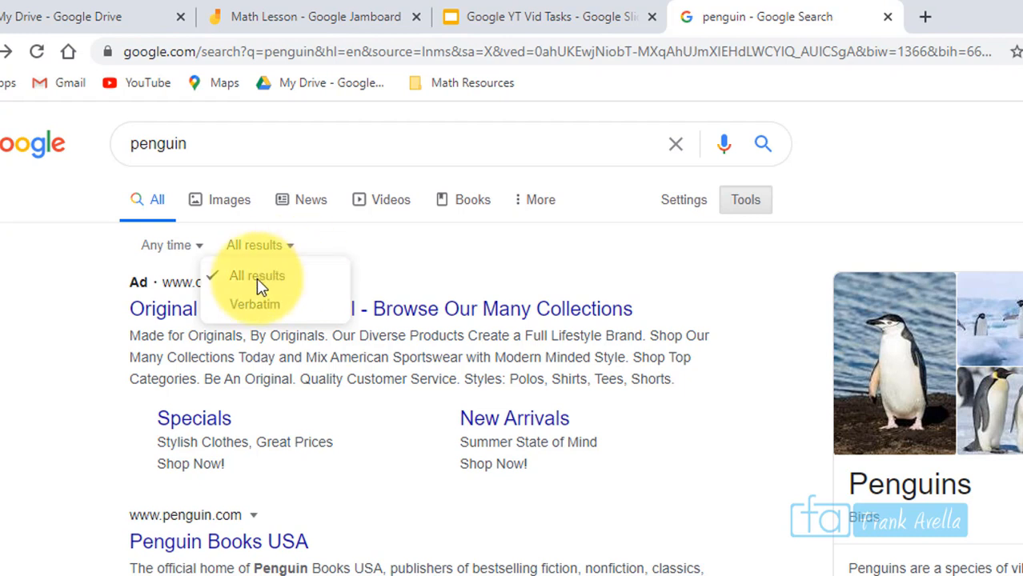
click(444, 199)
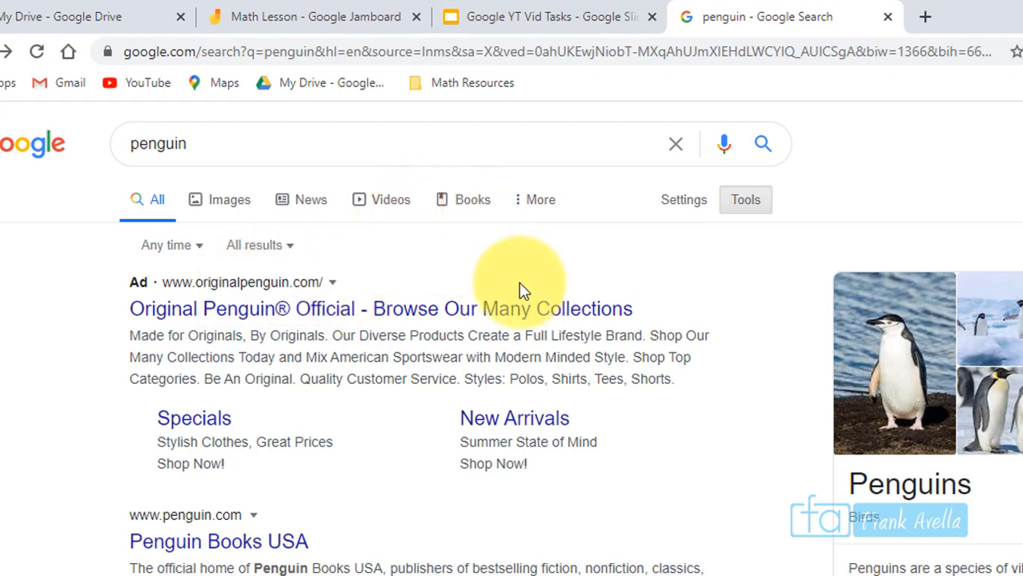
- Clear the search box on the results page and run the search for "penguin" again
drag(239, 149, 125, 128)
key(BackSpace)
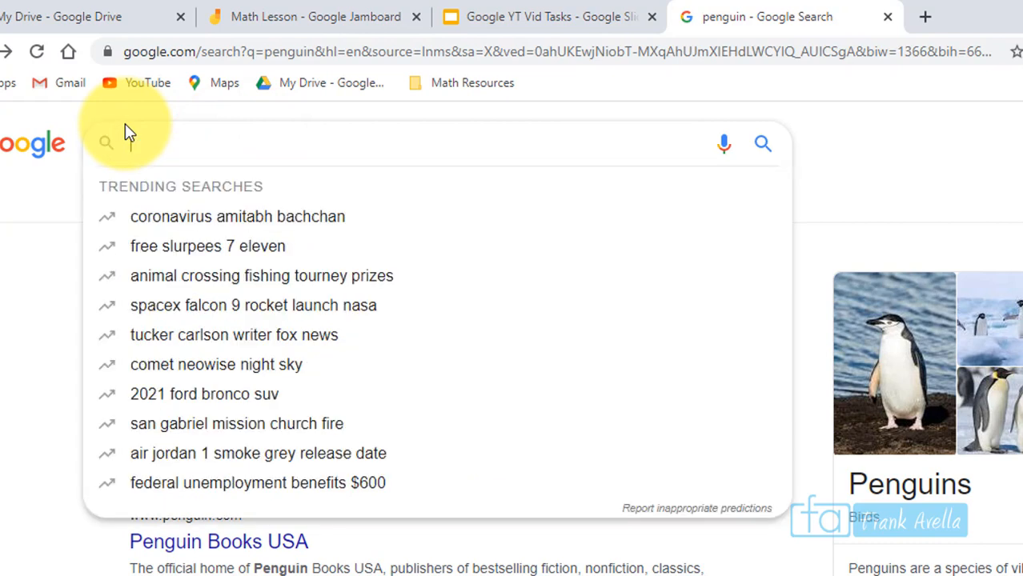
text(penguin)
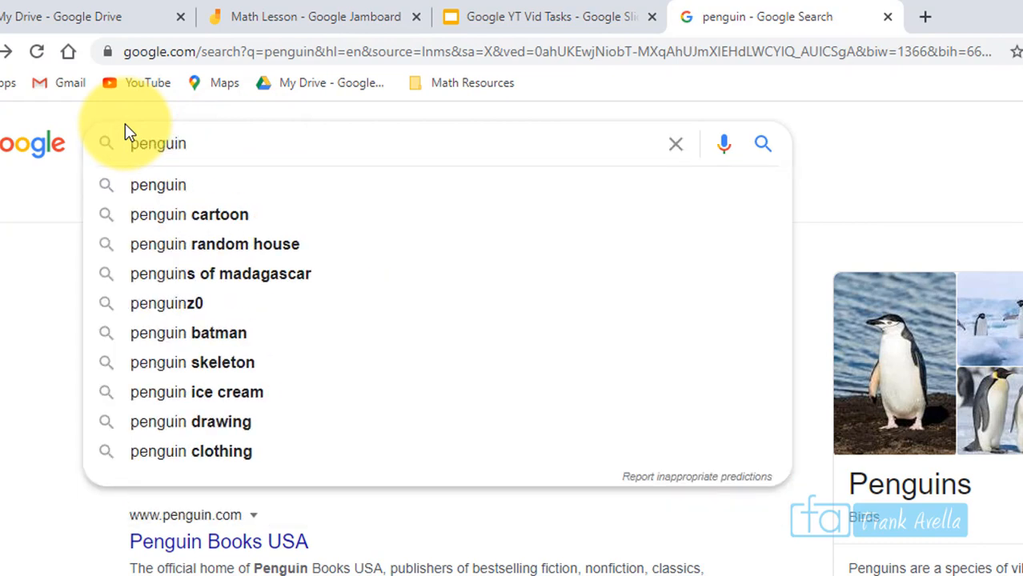
key(Return)
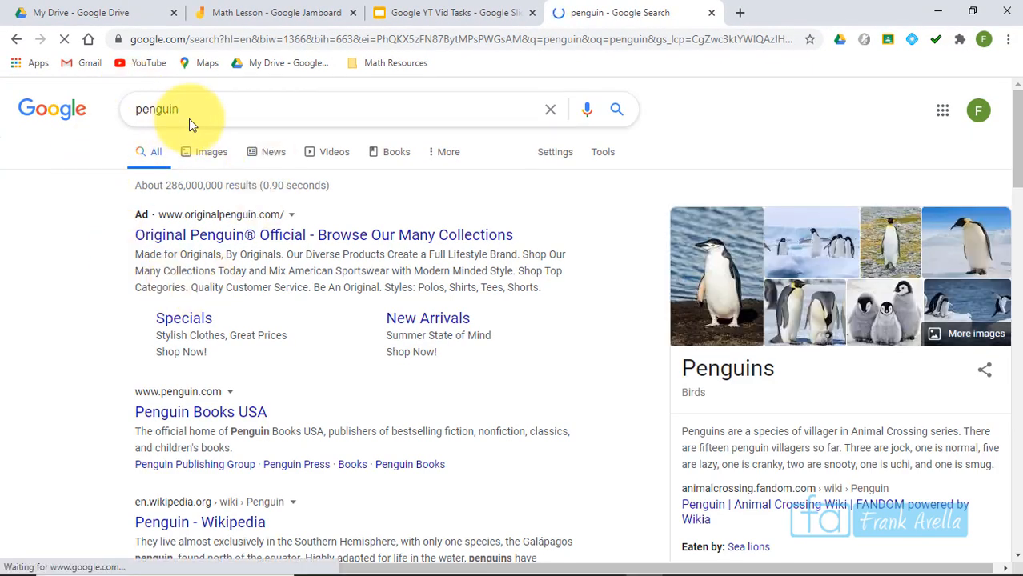
- Show the image results for "penguin", look at the size choices, and filter the images to the color green
click(206, 156)
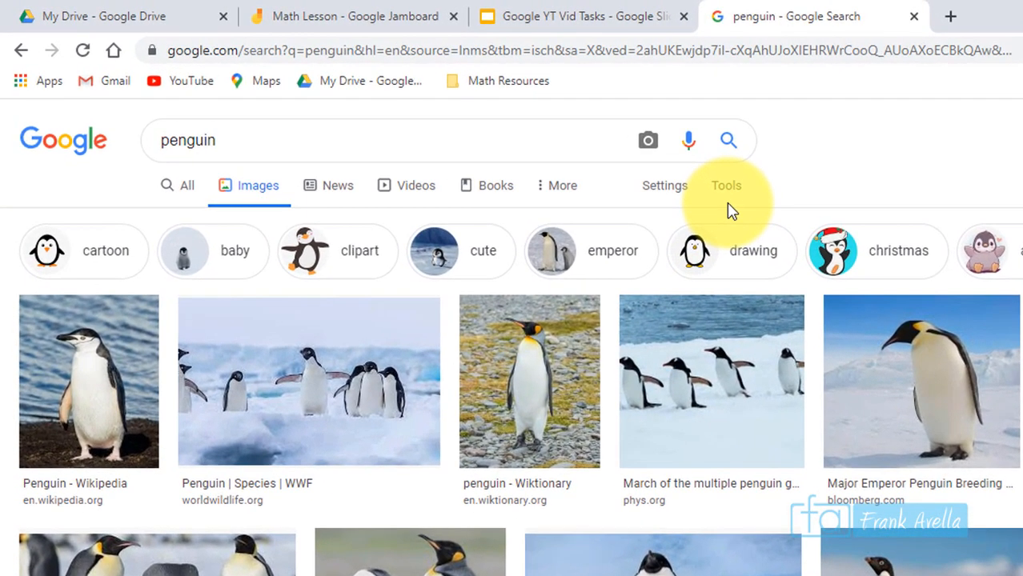
click(572, 152)
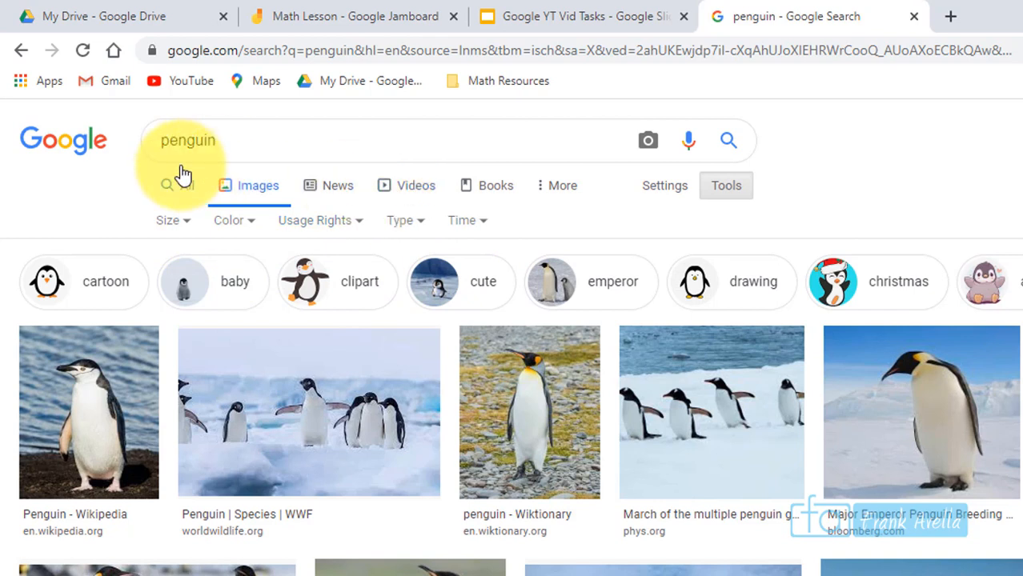
click(185, 224)
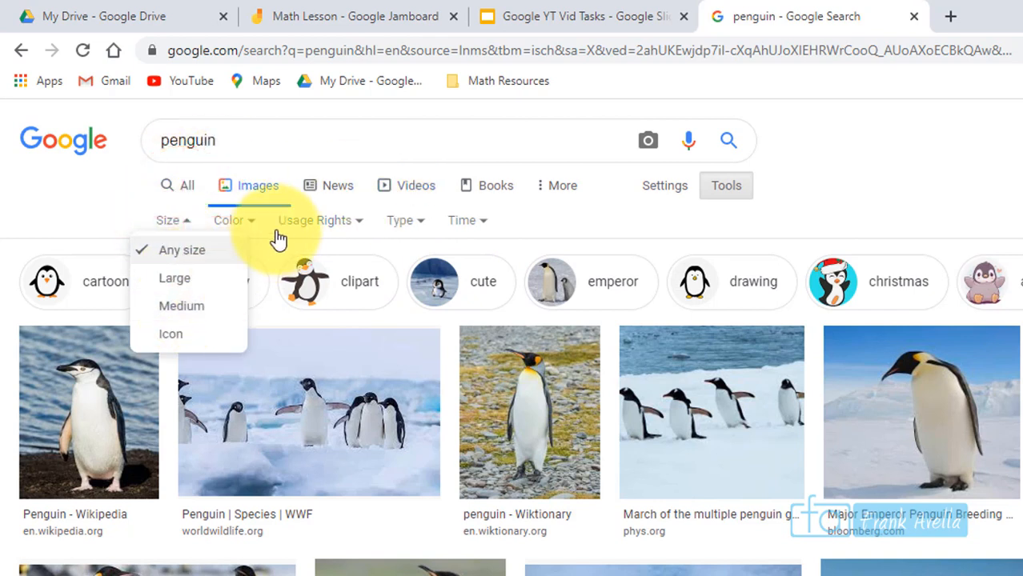
click(253, 229)
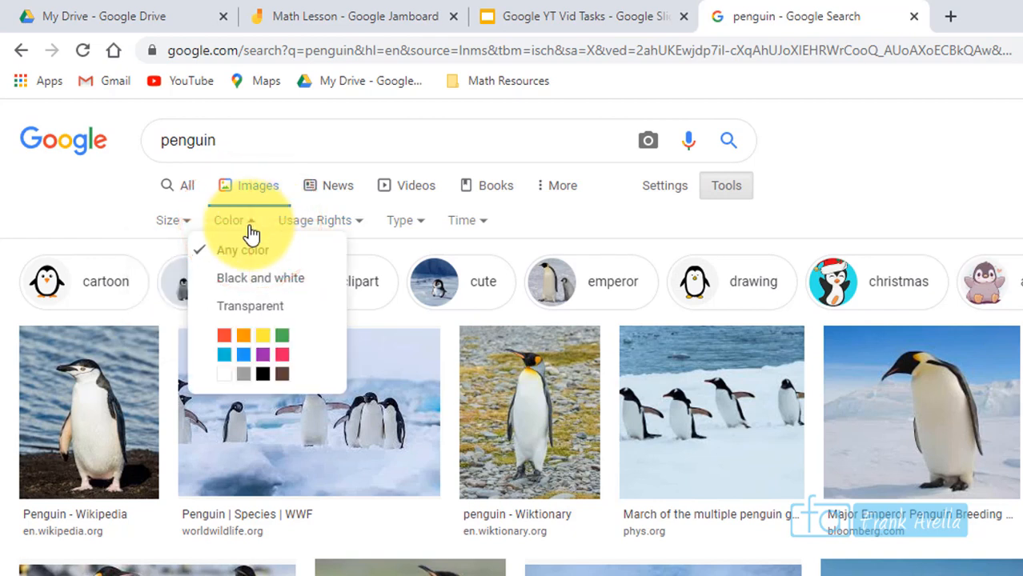
click(283, 338)
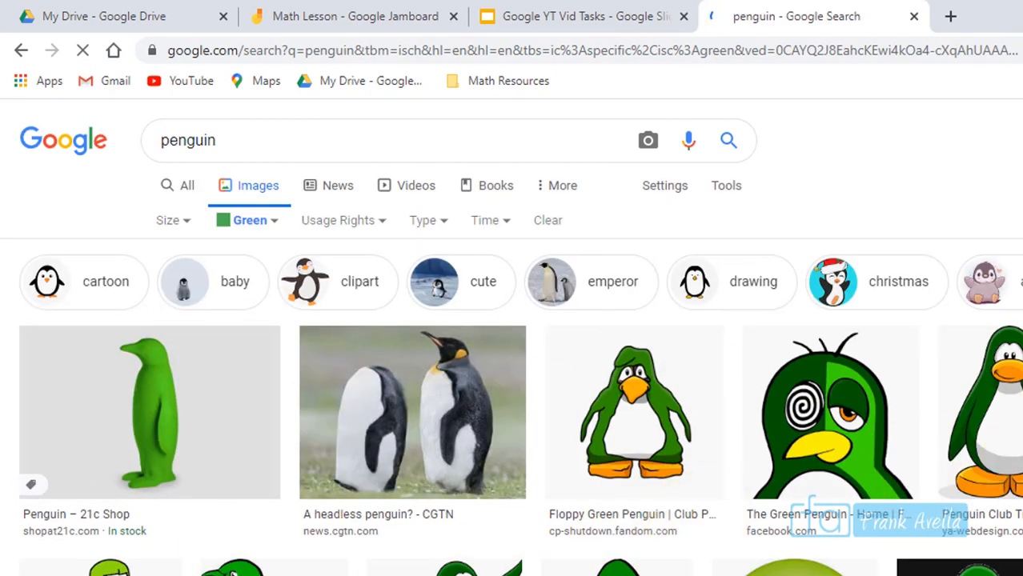
- Limit the penguin images to the GIF type and remove the green color filter
click(282, 238)
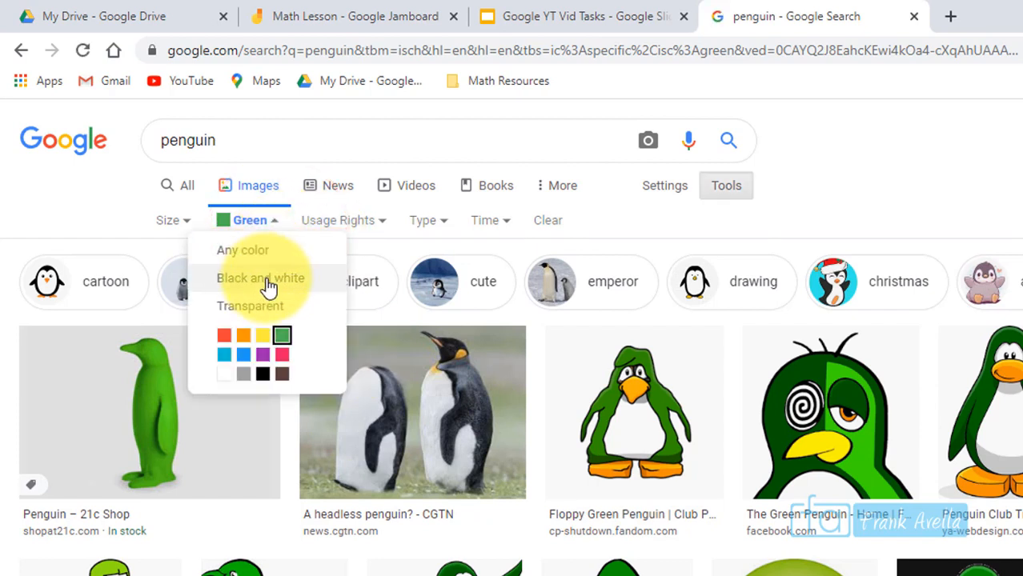
click(451, 228)
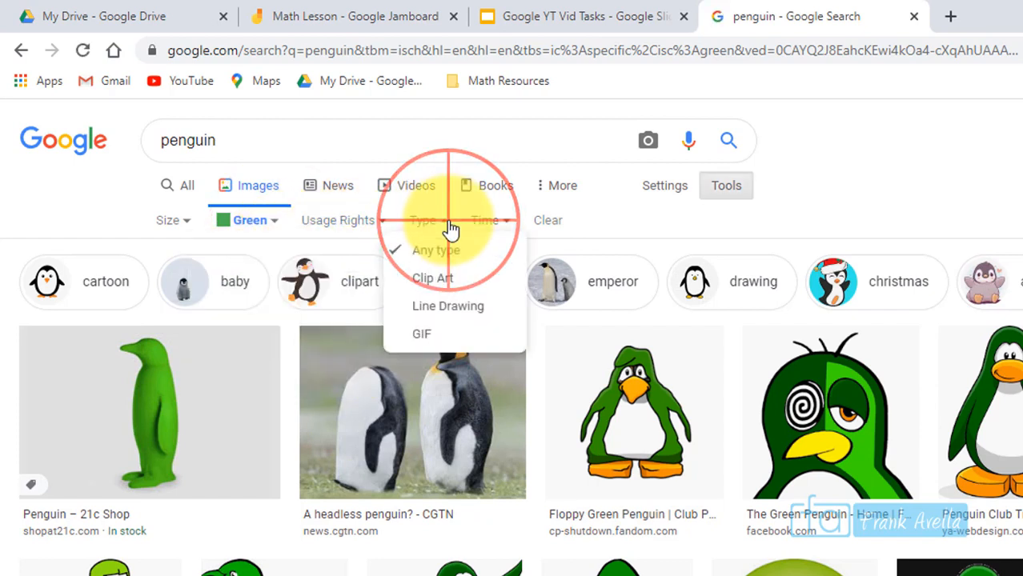
click(437, 334)
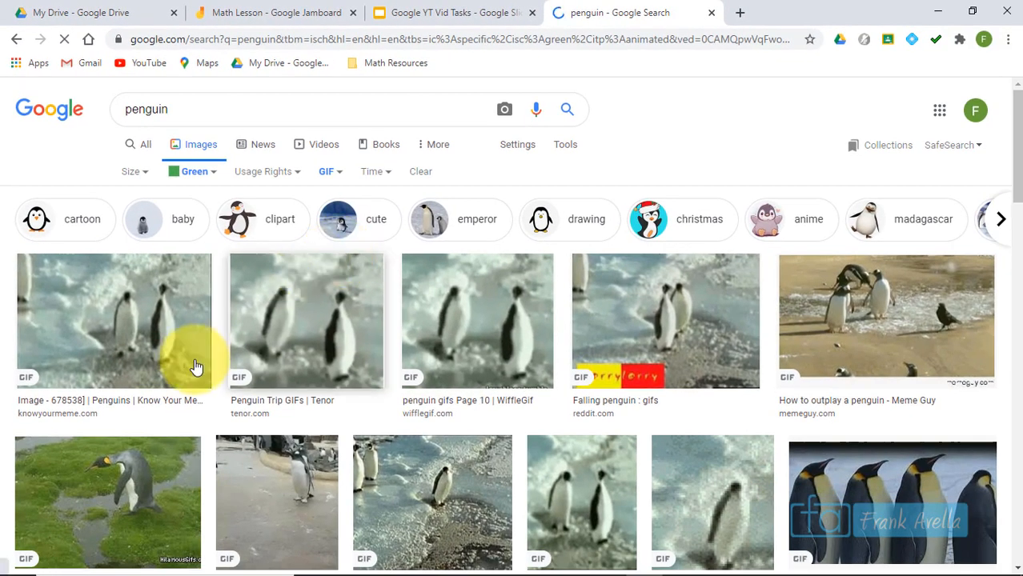
click(206, 176)
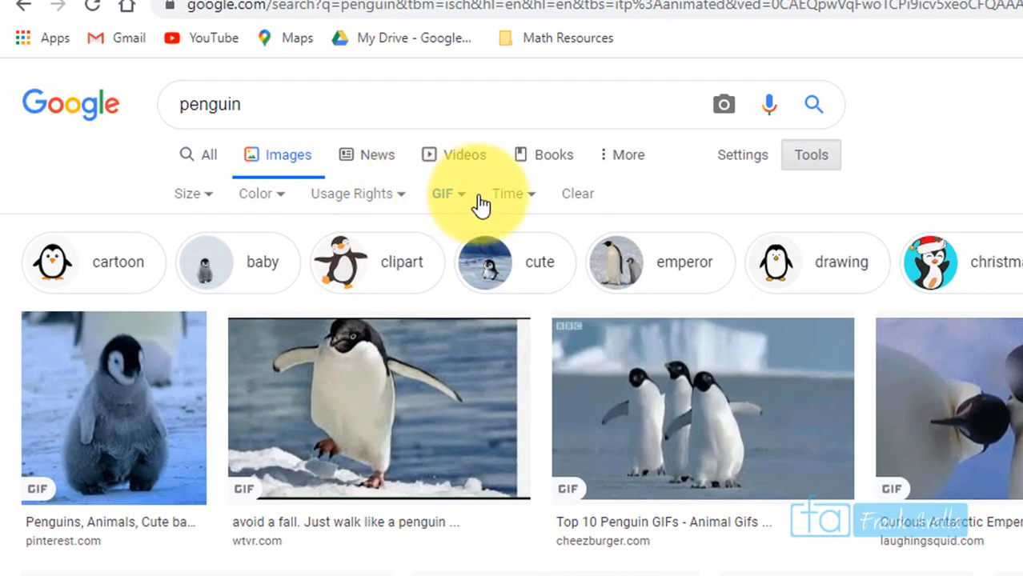
- Change the image type filter to Clip Art and the usage rights to Labeled for Reuse
click(474, 201)
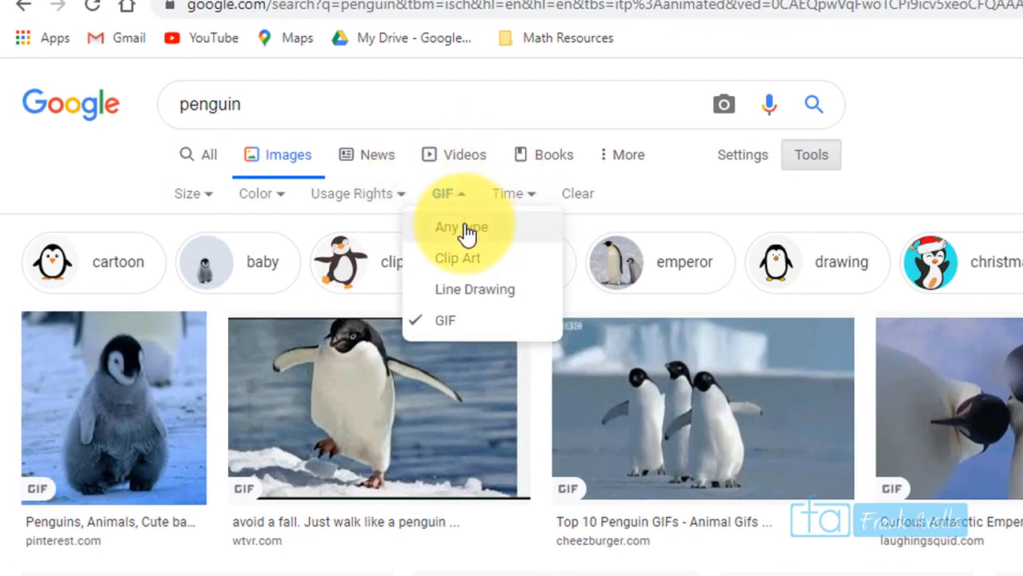
click(462, 257)
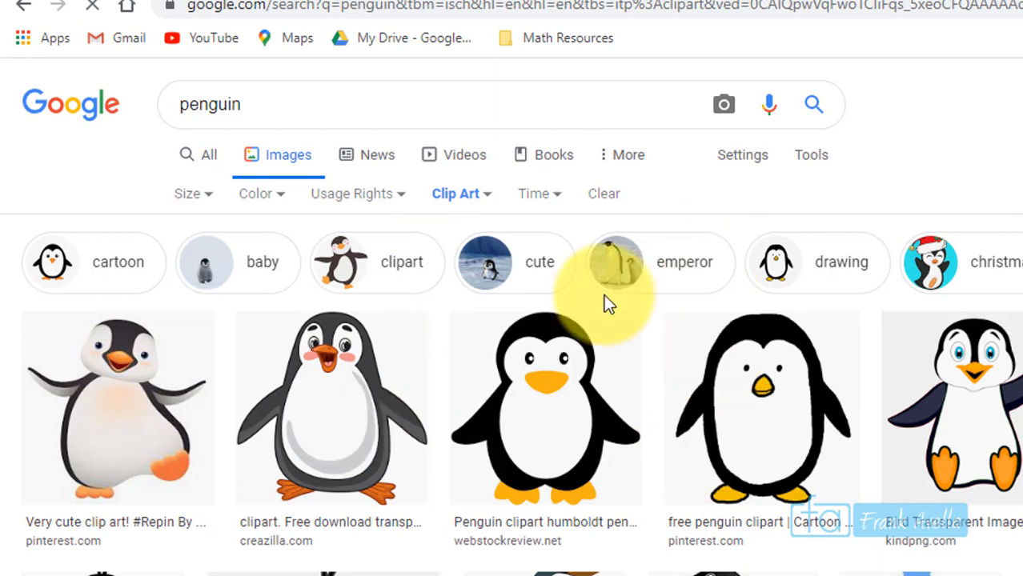
click(394, 201)
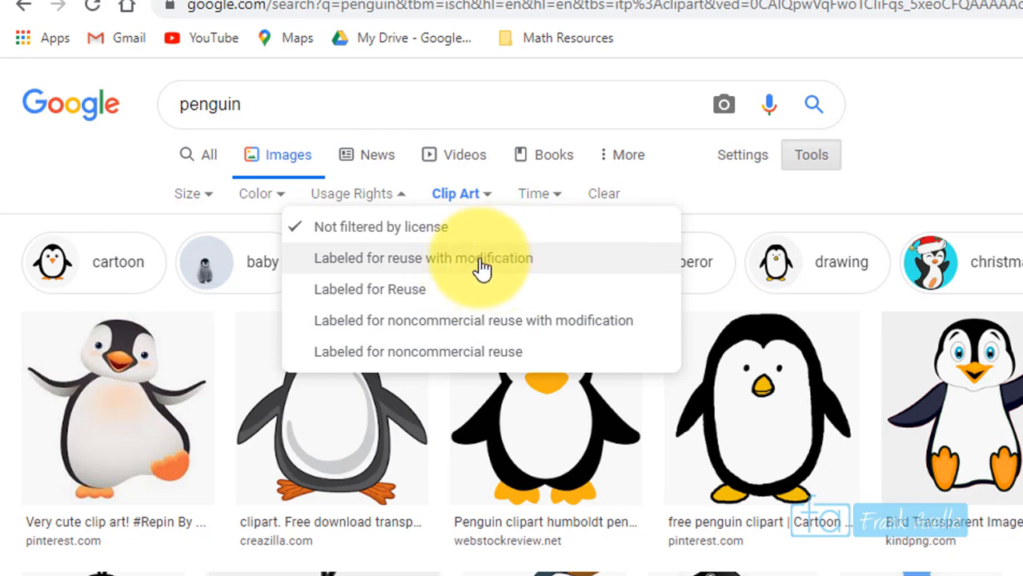
click(421, 308)
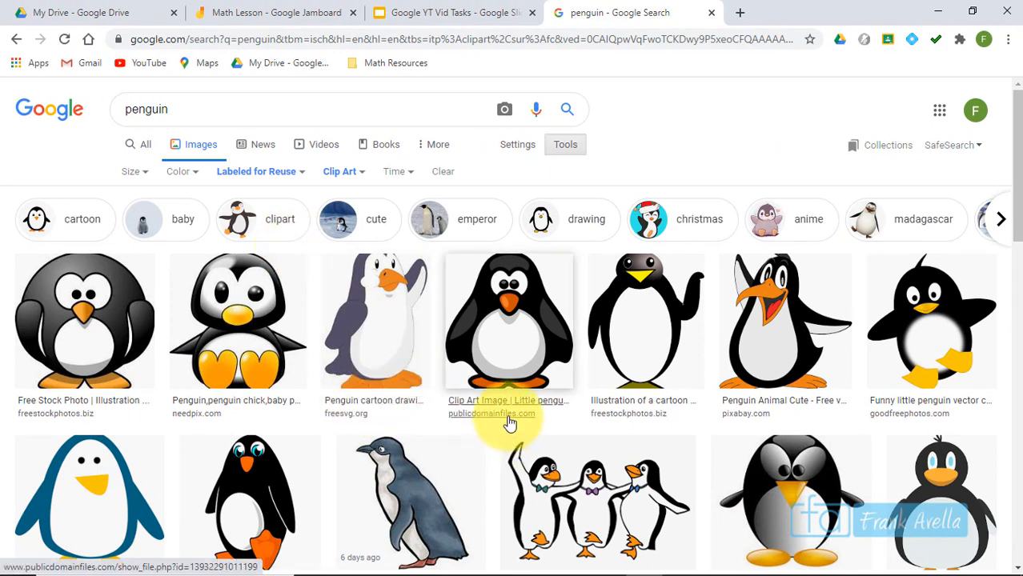
- Preview the waving cartoon penguin from freestockphotos.biz, highlight its copyright notice, and open its source page
click(637, 353)
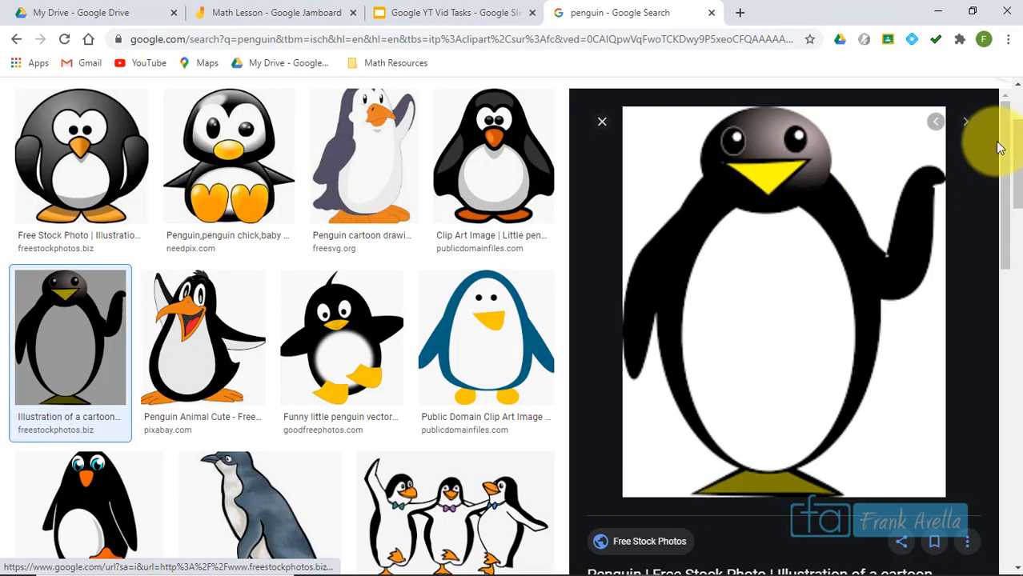
drag(1005, 138, 1013, 204)
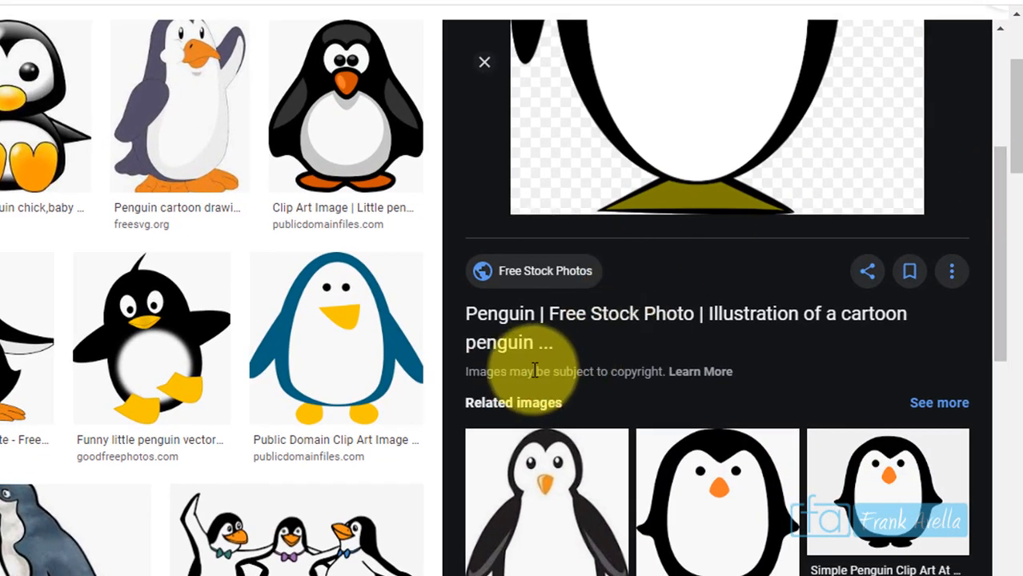
drag(507, 377, 637, 371)
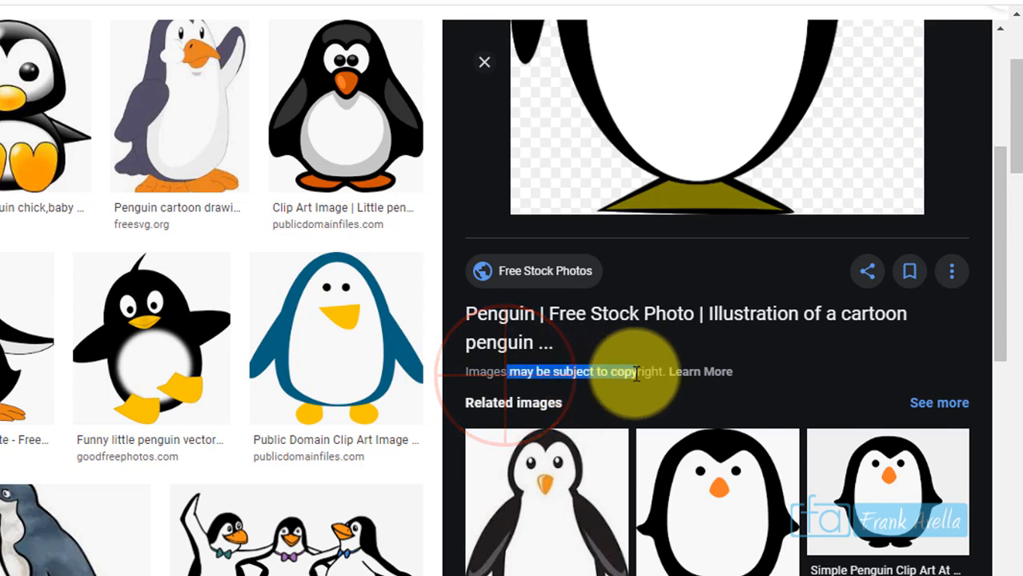
click(738, 317)
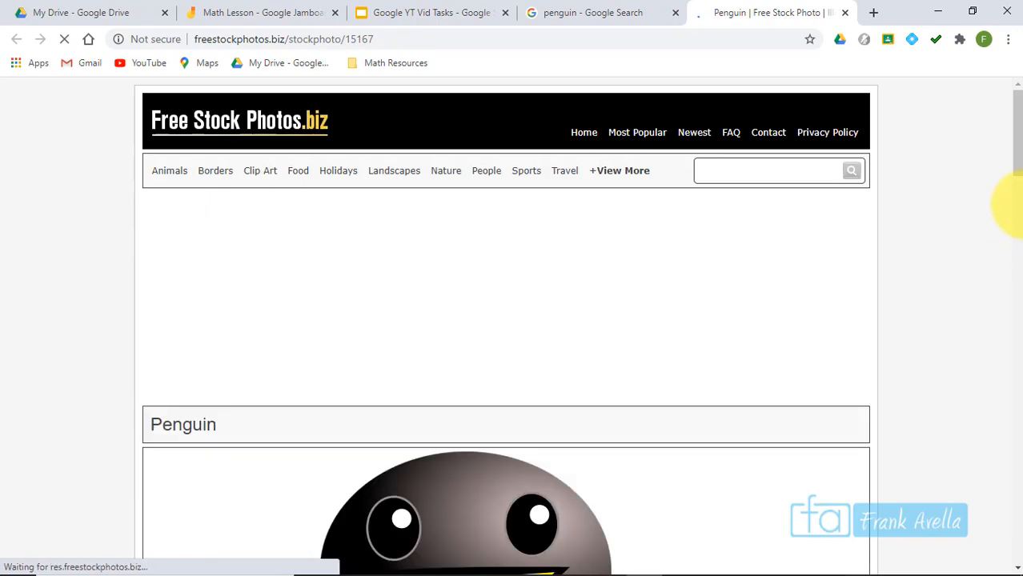
- Find the license details below the penguin picture and open its Public Domain license
scroll(954, 344, down, 5)
scroll(953, 340, up, 8)
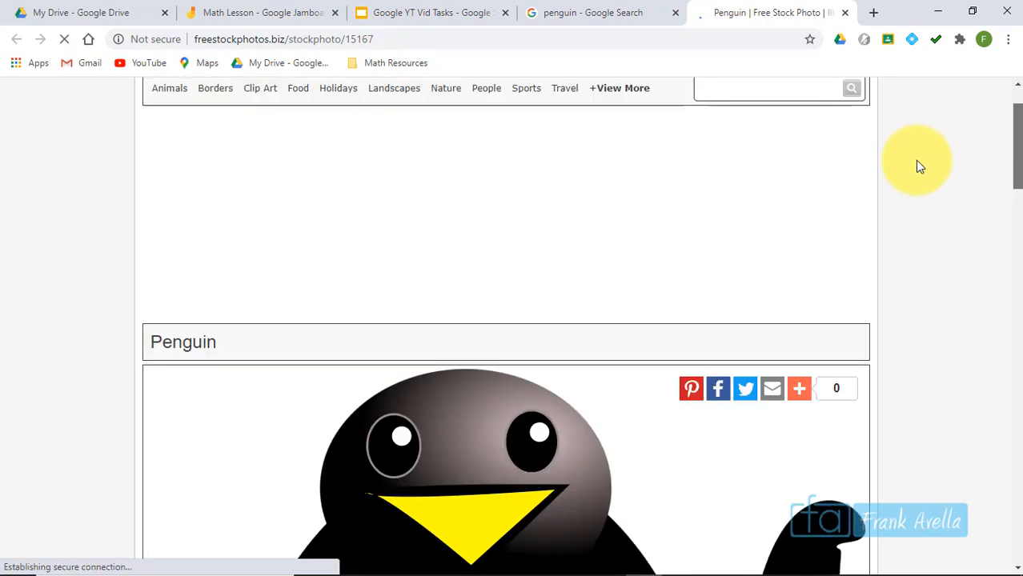
drag(918, 161, 942, 250)
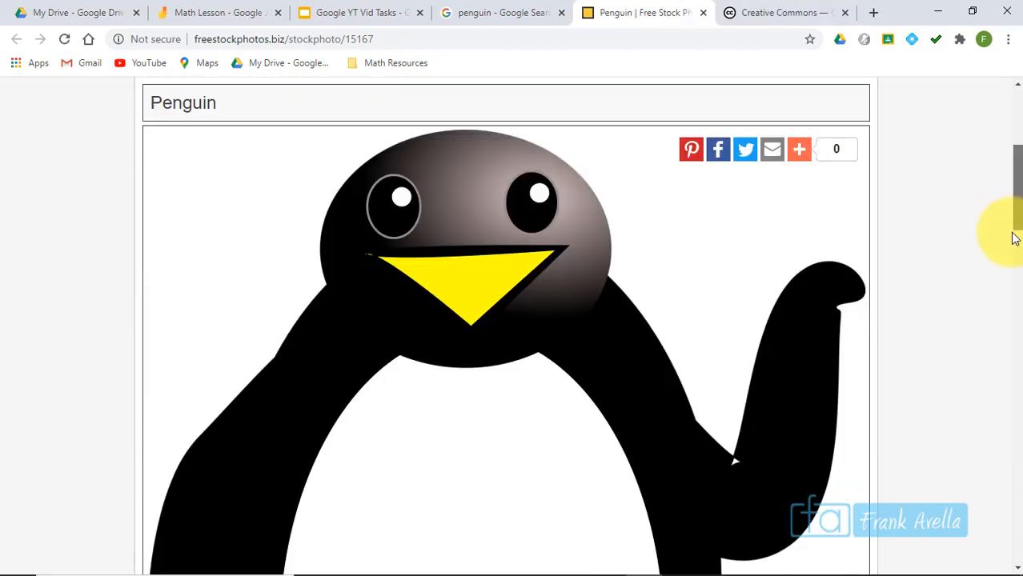
drag(1014, 233, 1020, 318)
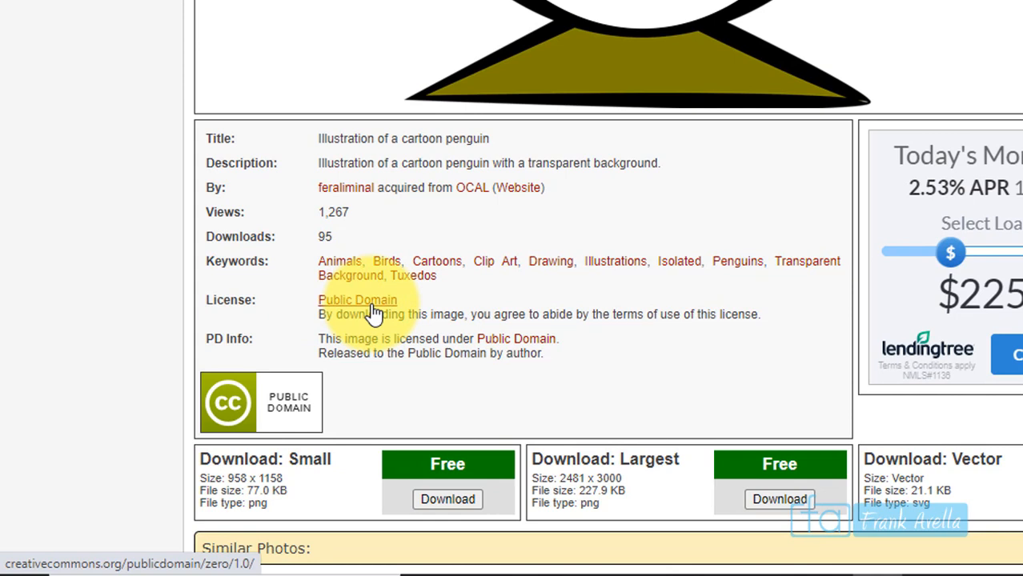
click(372, 301)
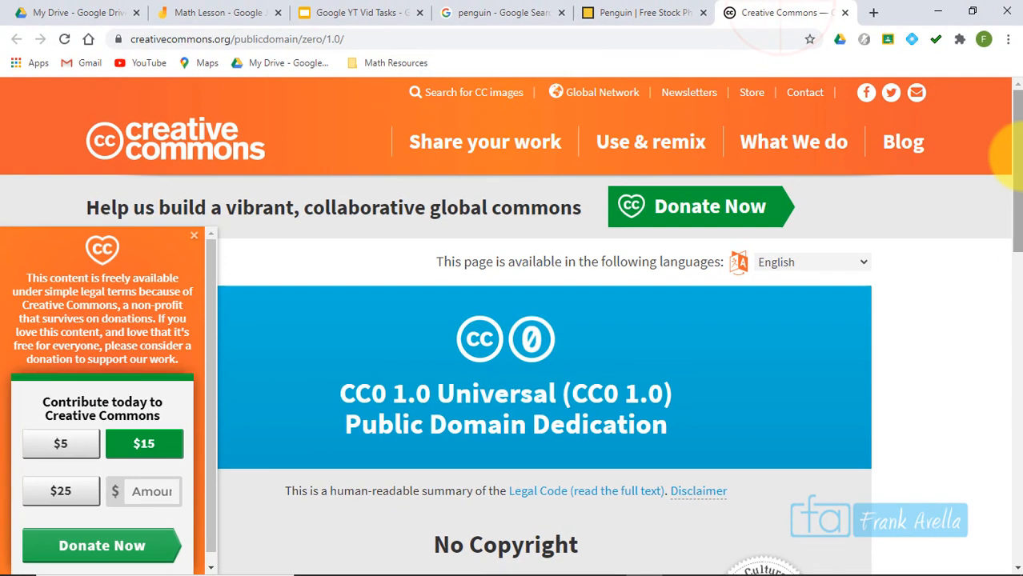
- Highlight the words on waiving all of his or her rights in the license's No Copyright section
drag(1010, 156, 1012, 256)
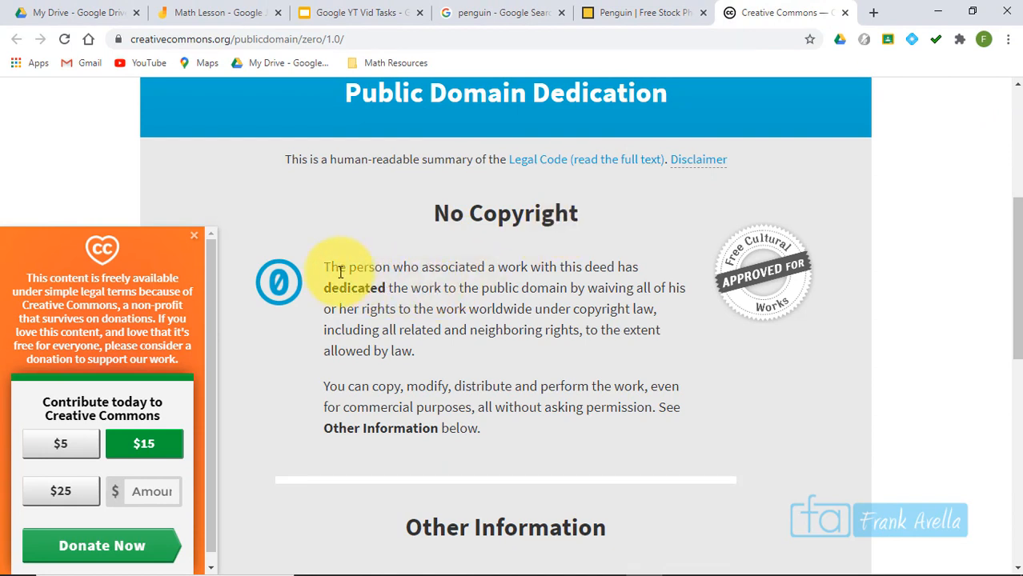
drag(583, 288, 396, 312)
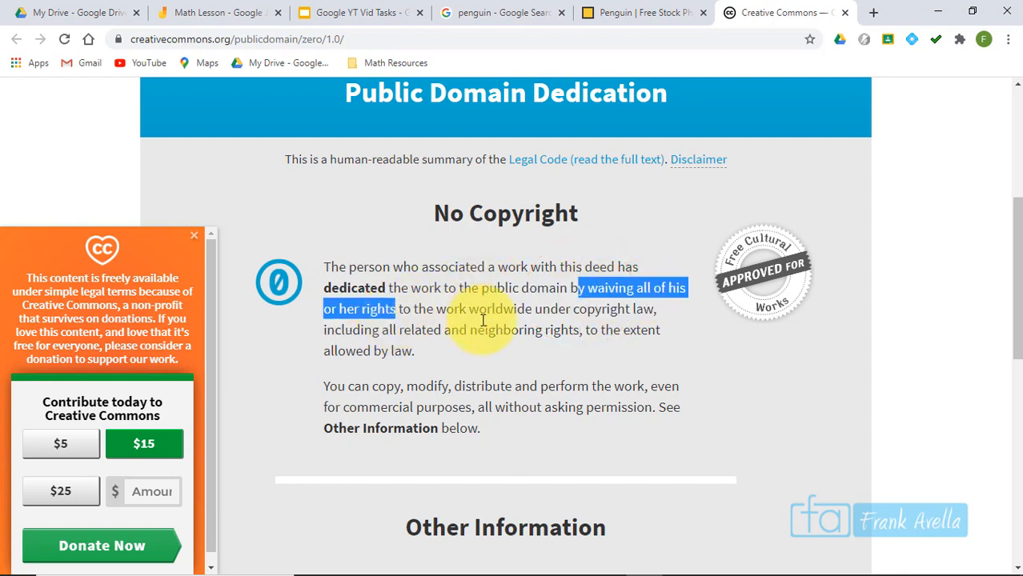
click(594, 287)
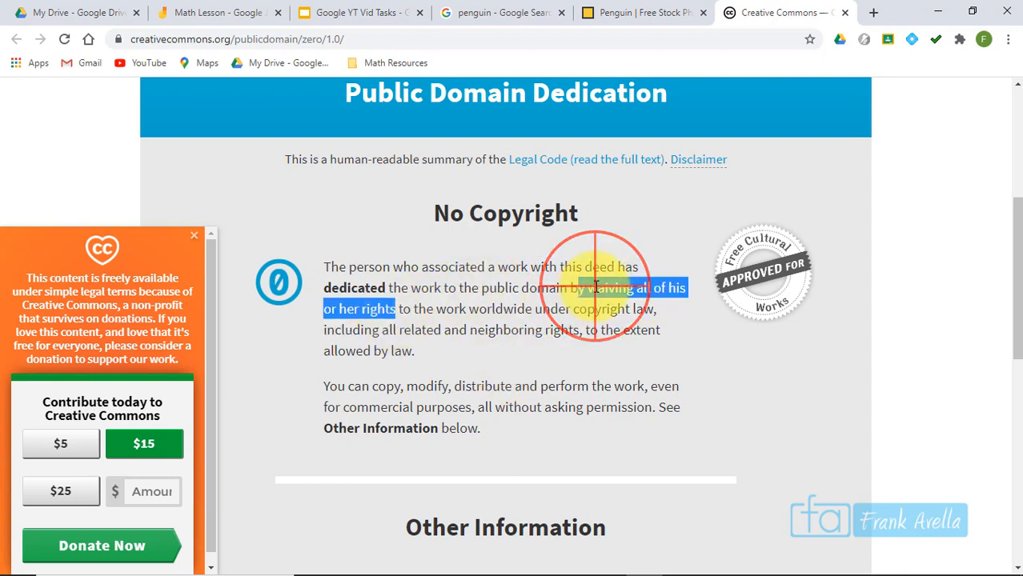
- Return to the Google Chrome: Everything slide and highlight the Update Chrome item in the checklist
click(352, 12)
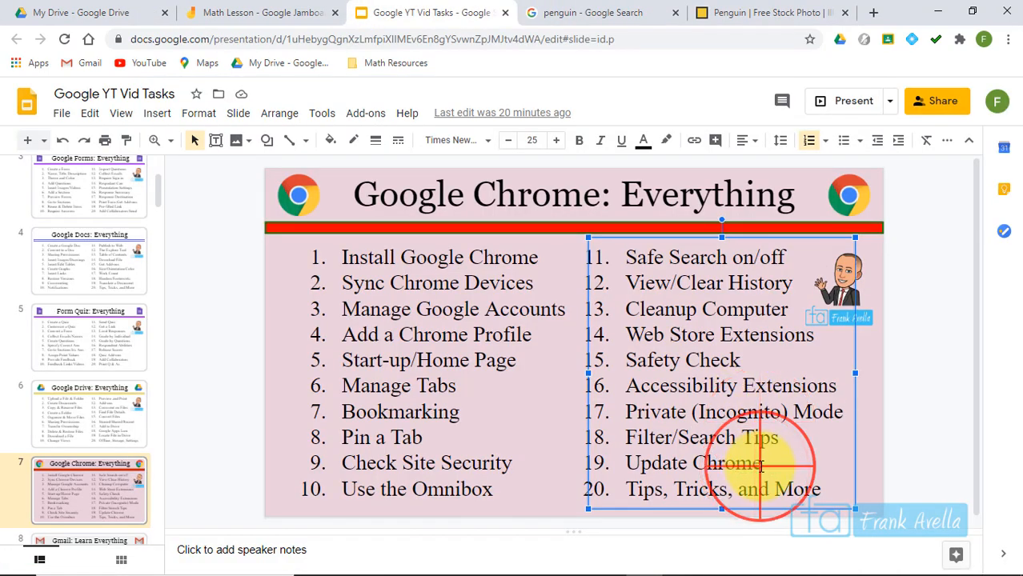
drag(760, 464, 634, 471)
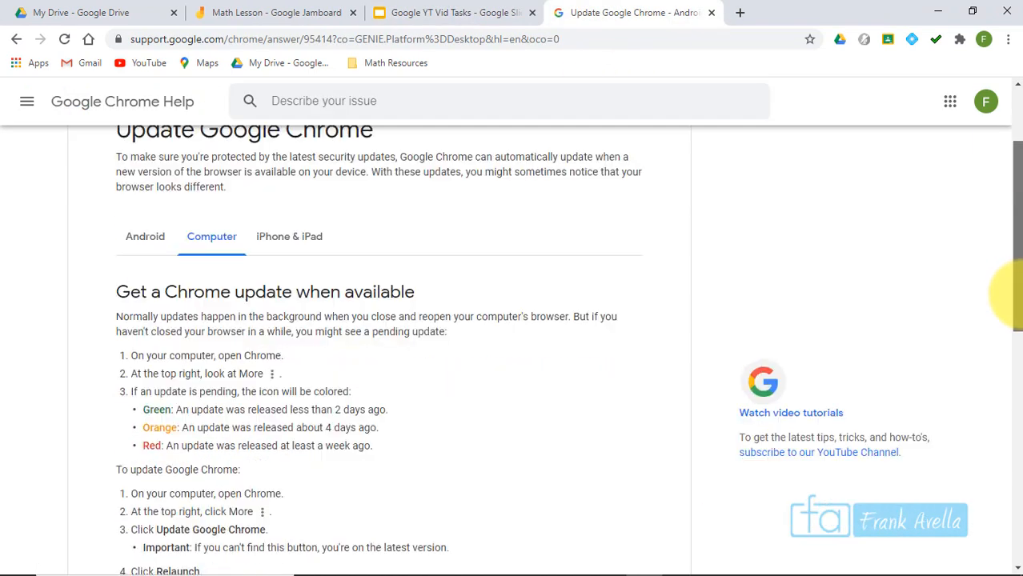
- Review the Chrome Help article's section on getting an update, including the pending-update icon colors and the update steps
scroll(1012, 295, down, 3)
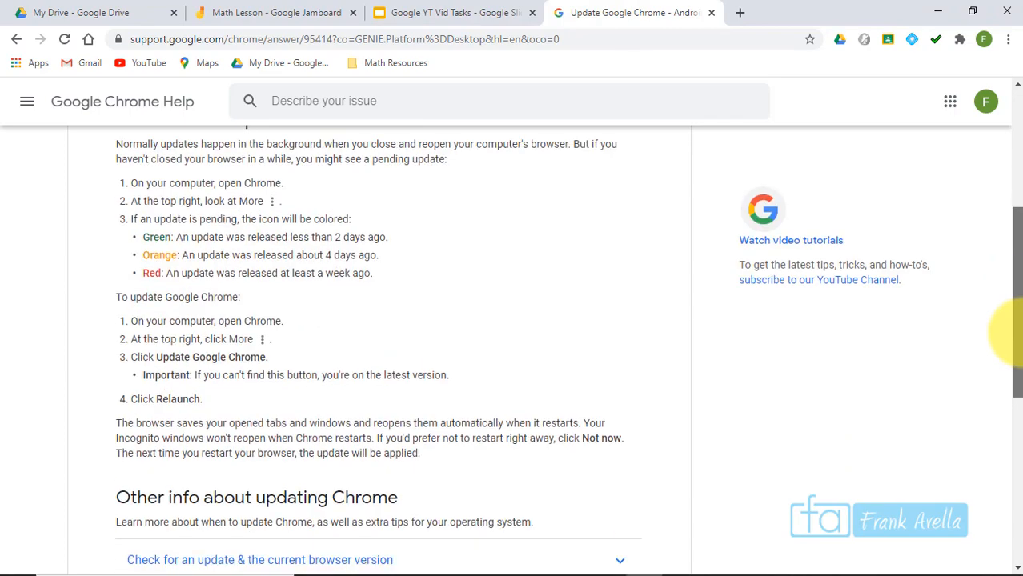
scroll(1015, 328, down, 1)
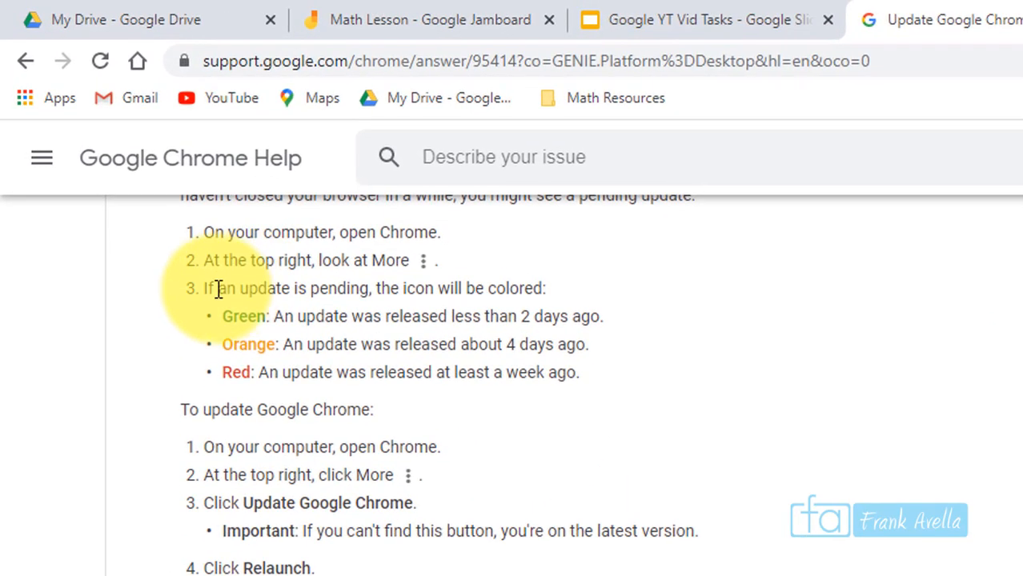
click(206, 290)
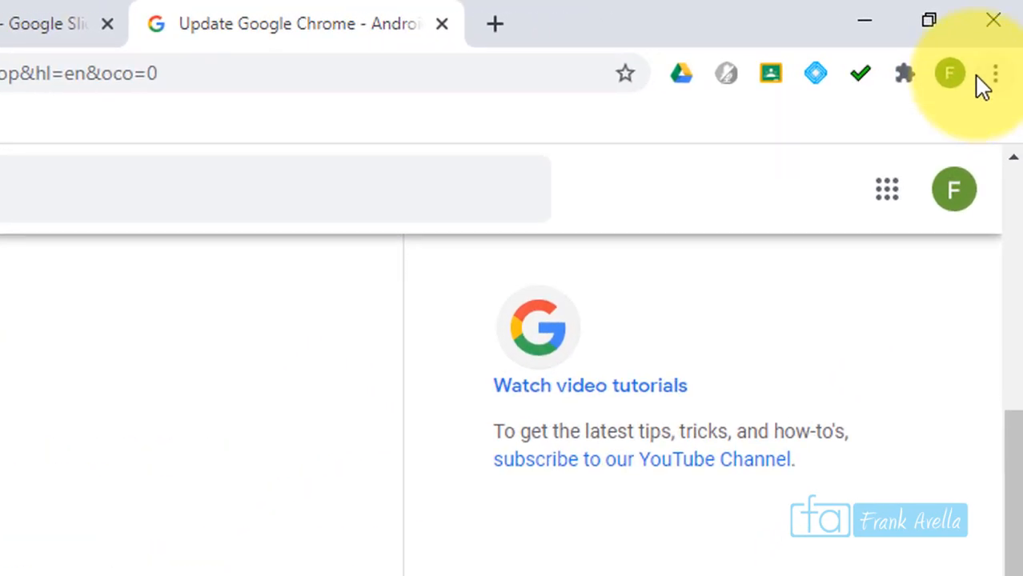
drag(1010, 424, 988, 446)
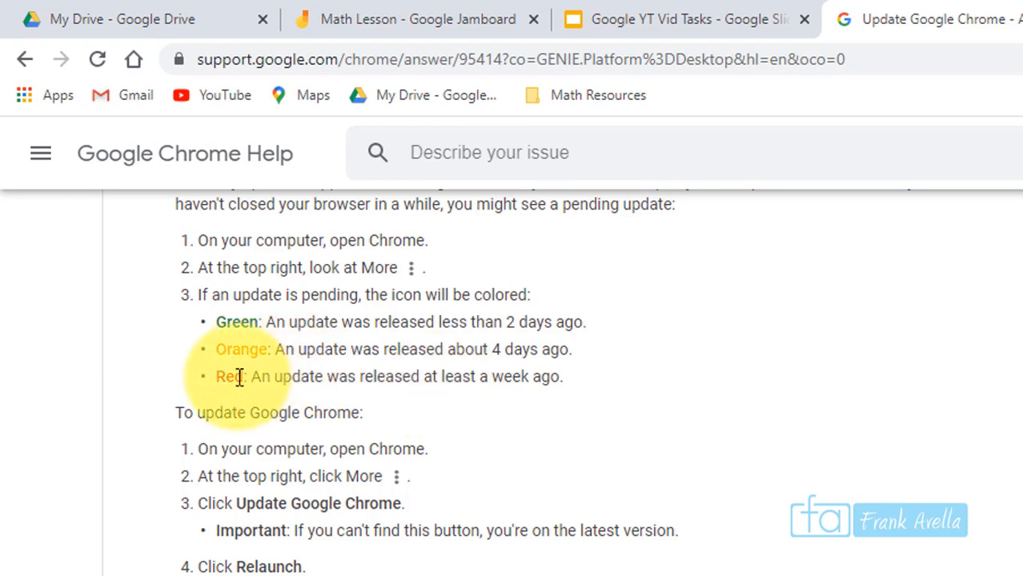
scroll(879, 297, up, 1)
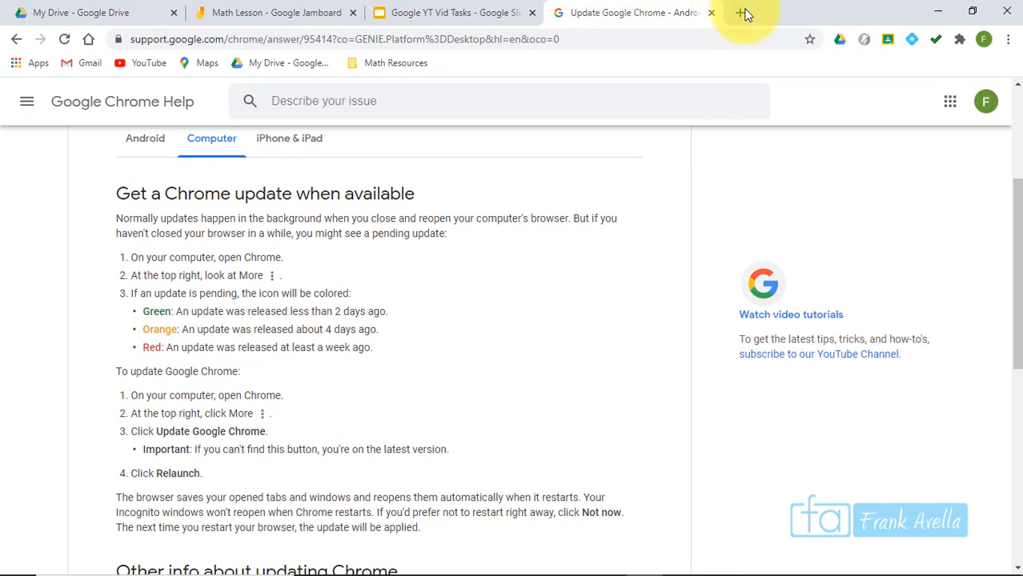
- Look up images for "chrome update icon" in a new tab and preview the one showing the green Update Google Chrome arrow
click(741, 13)
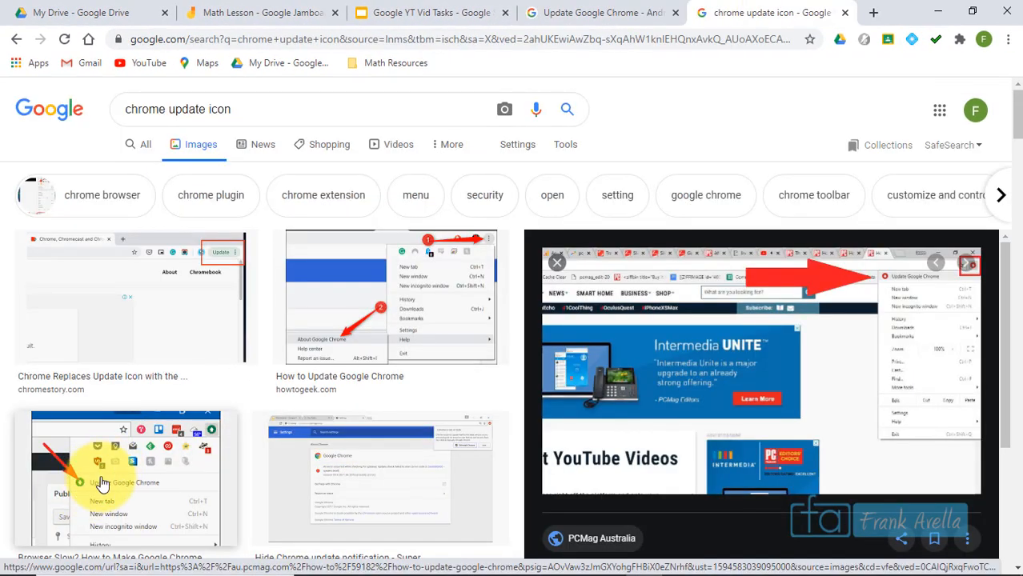
click(102, 484)
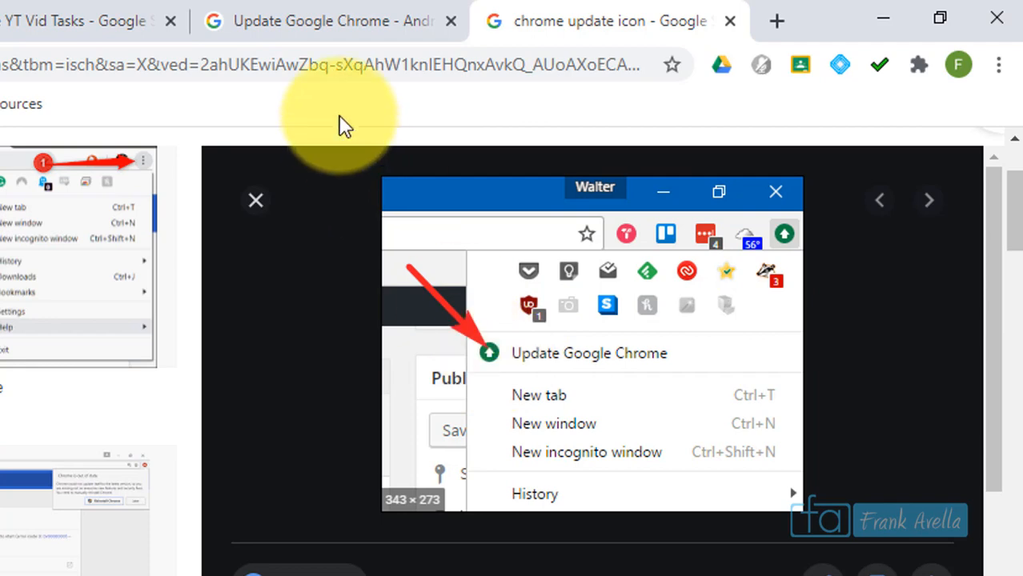
- Return to the Update Google Chrome help article and highlight the less-than-2-days text for the green icon
click(377, 16)
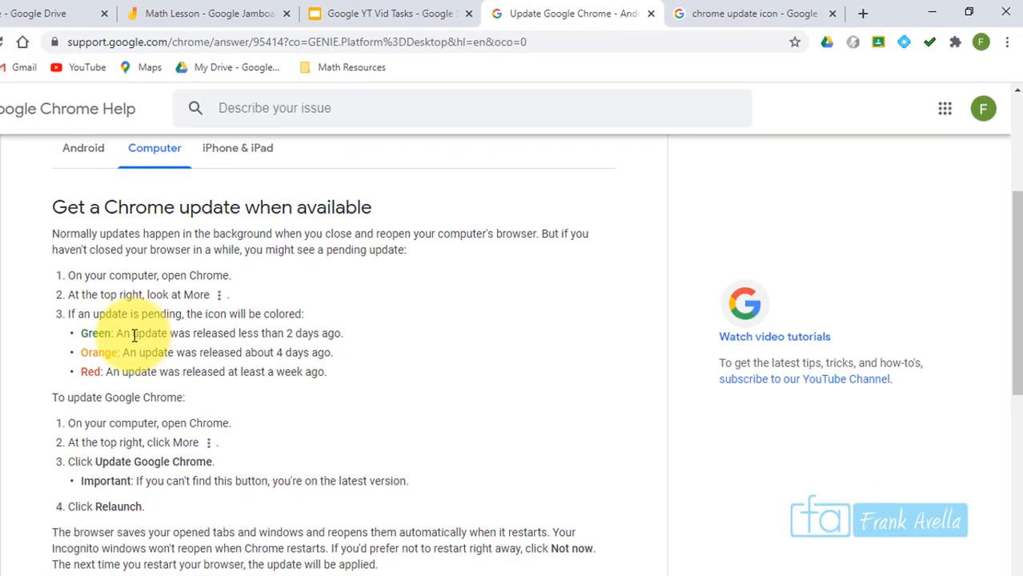
click(387, 316)
drag(322, 308, 266, 310)
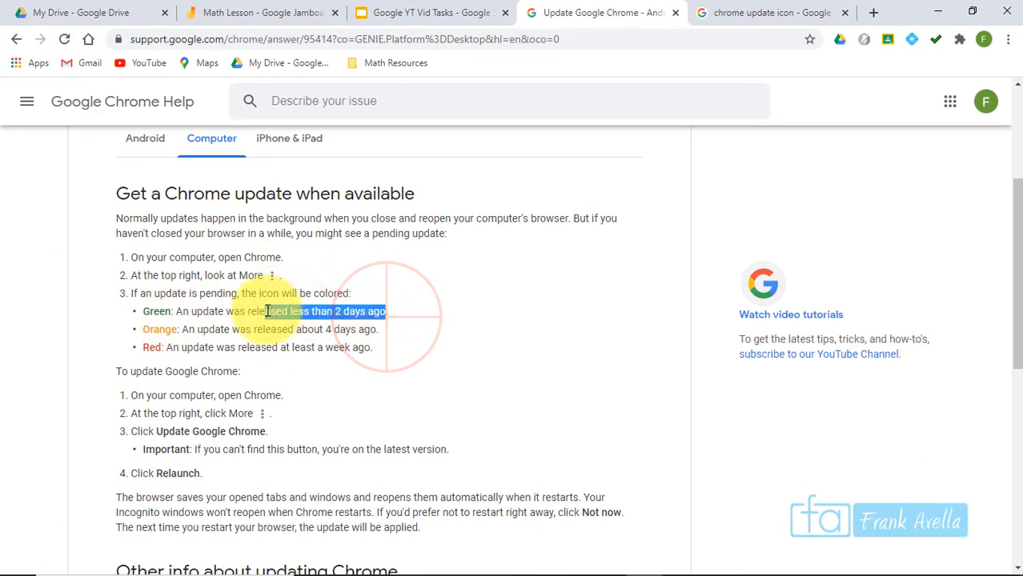
- Highlight the about-4-days text for the orange icon and the at-least-a-week text for the red icon in the help article
drag(382, 333, 307, 331)
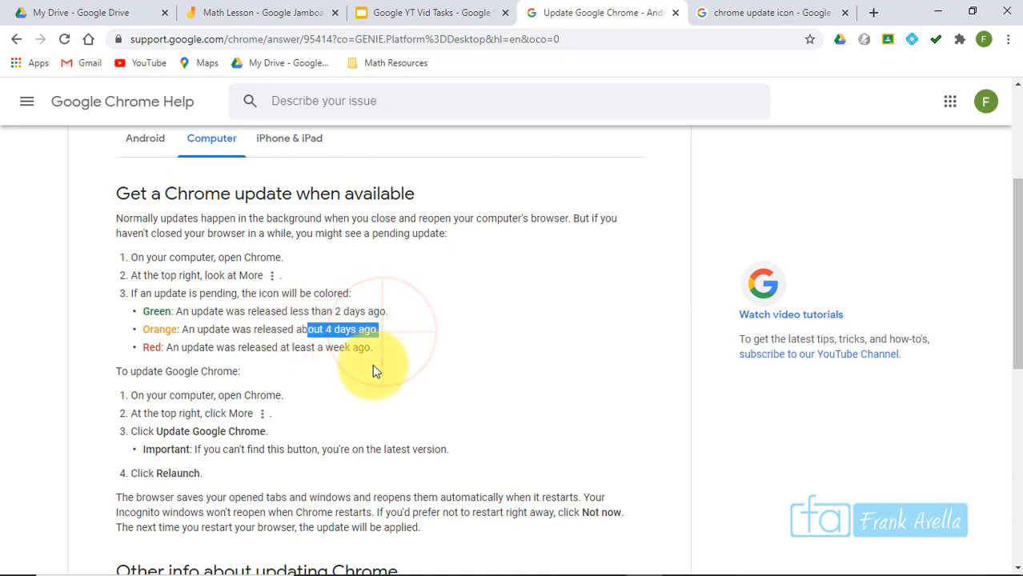
drag(375, 348, 241, 346)
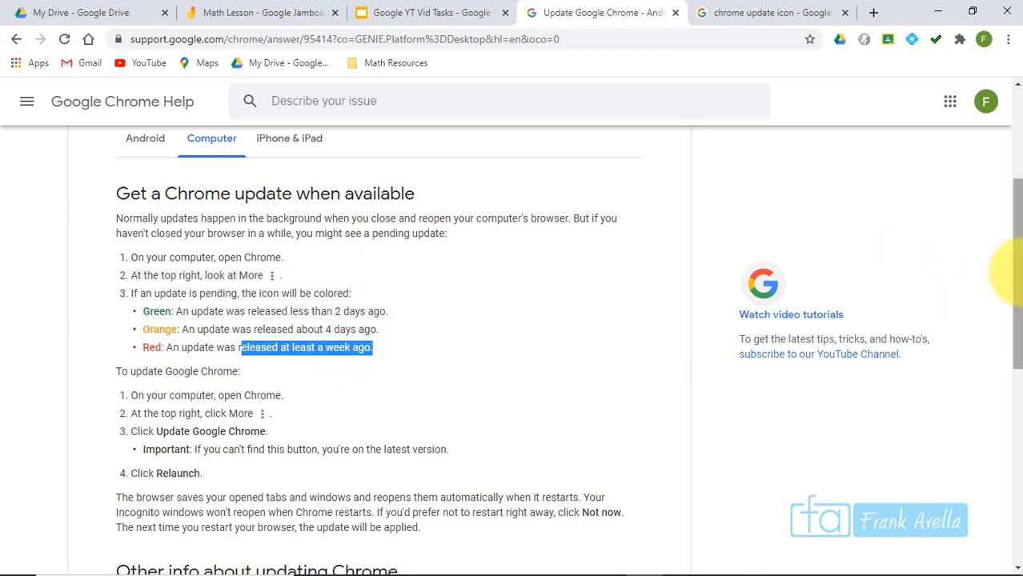
- Open Chrome's settings and view the About Chrome page to check for an update
scroll(501, 360, up, 3)
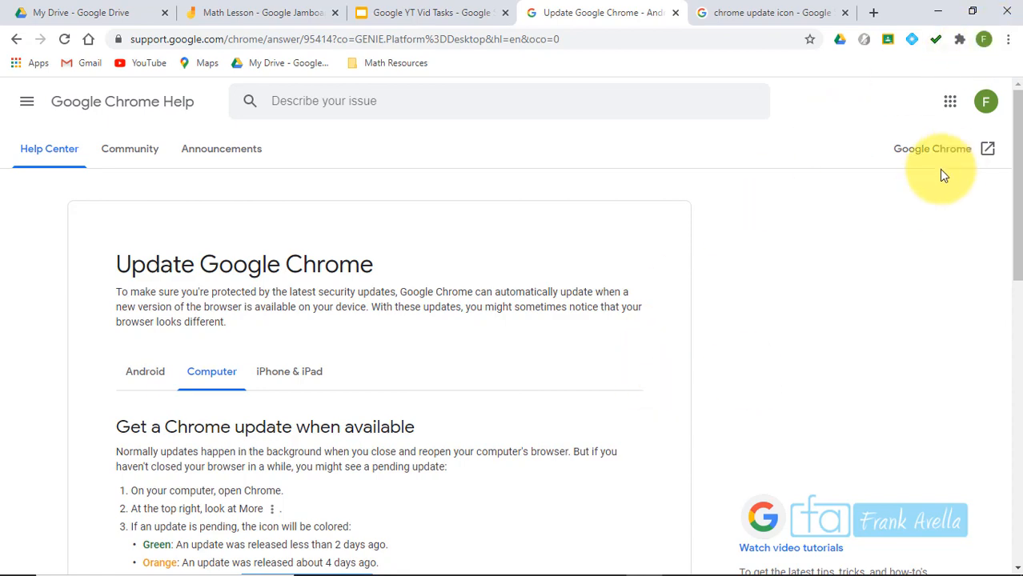
click(1008, 39)
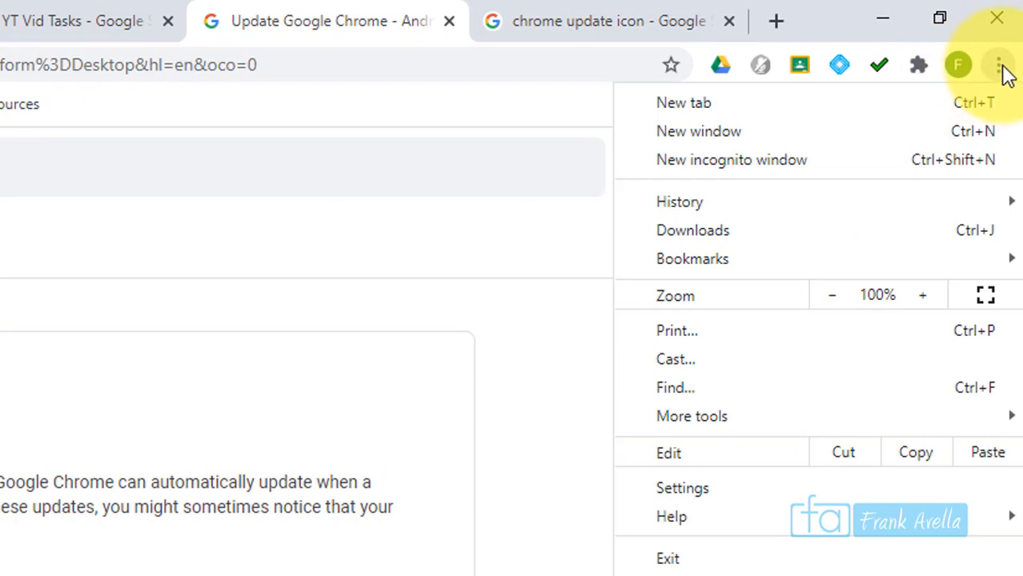
click(678, 485)
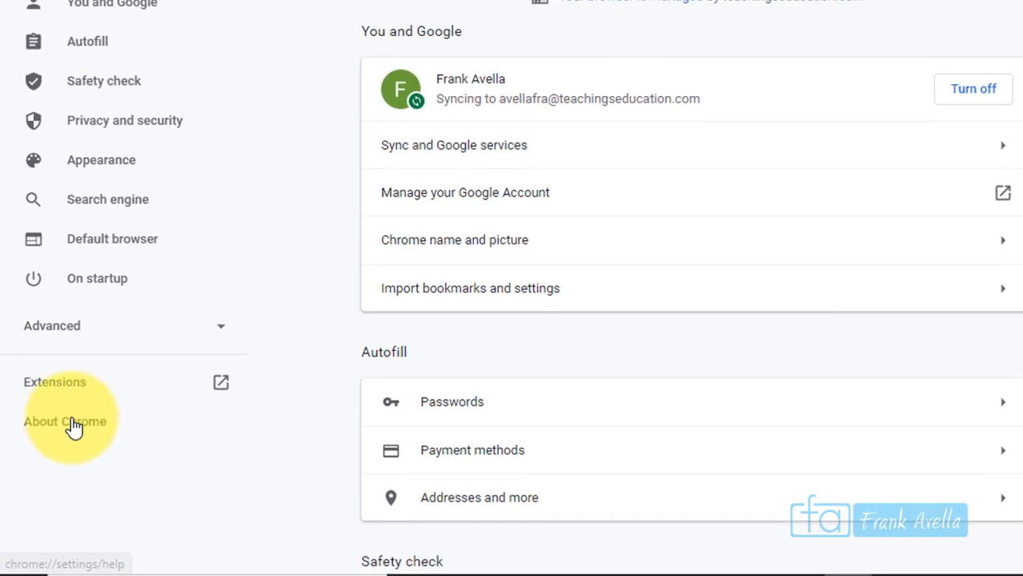
click(44, 429)
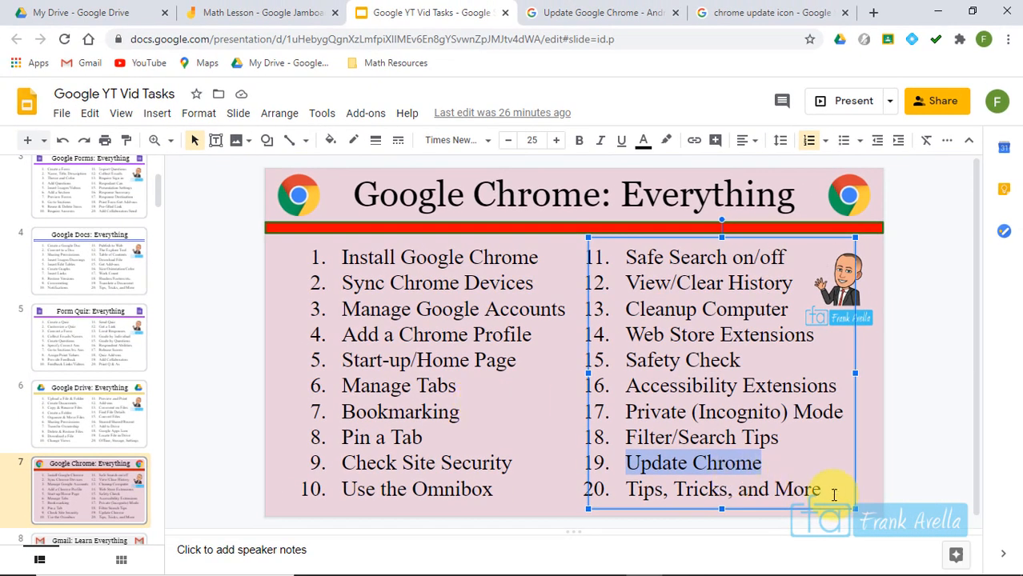
- Return to the Google Chrome: Everything slide and highlight the Tips, Tricks, and More item in the checklist
drag(831, 490, 641, 481)
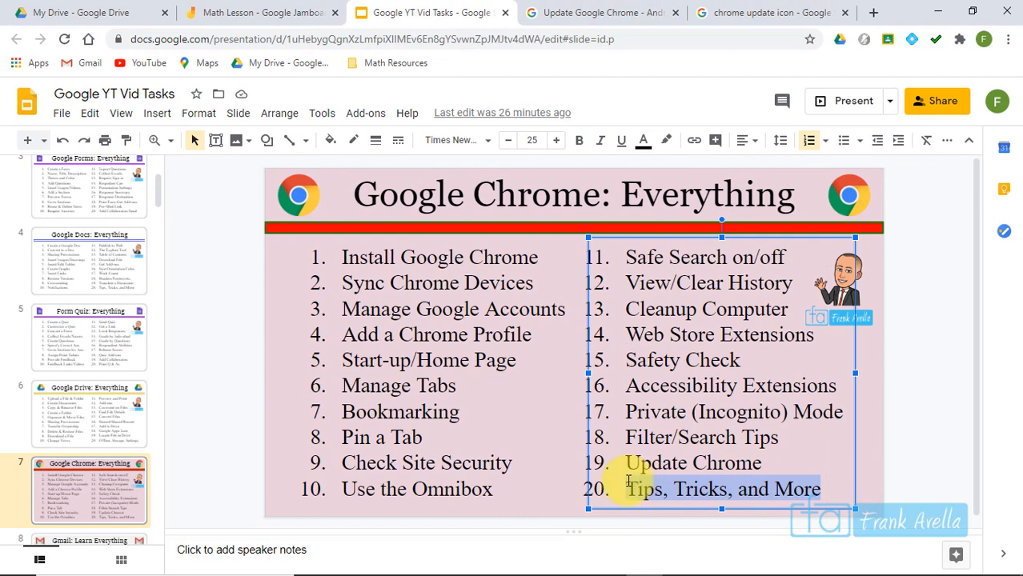